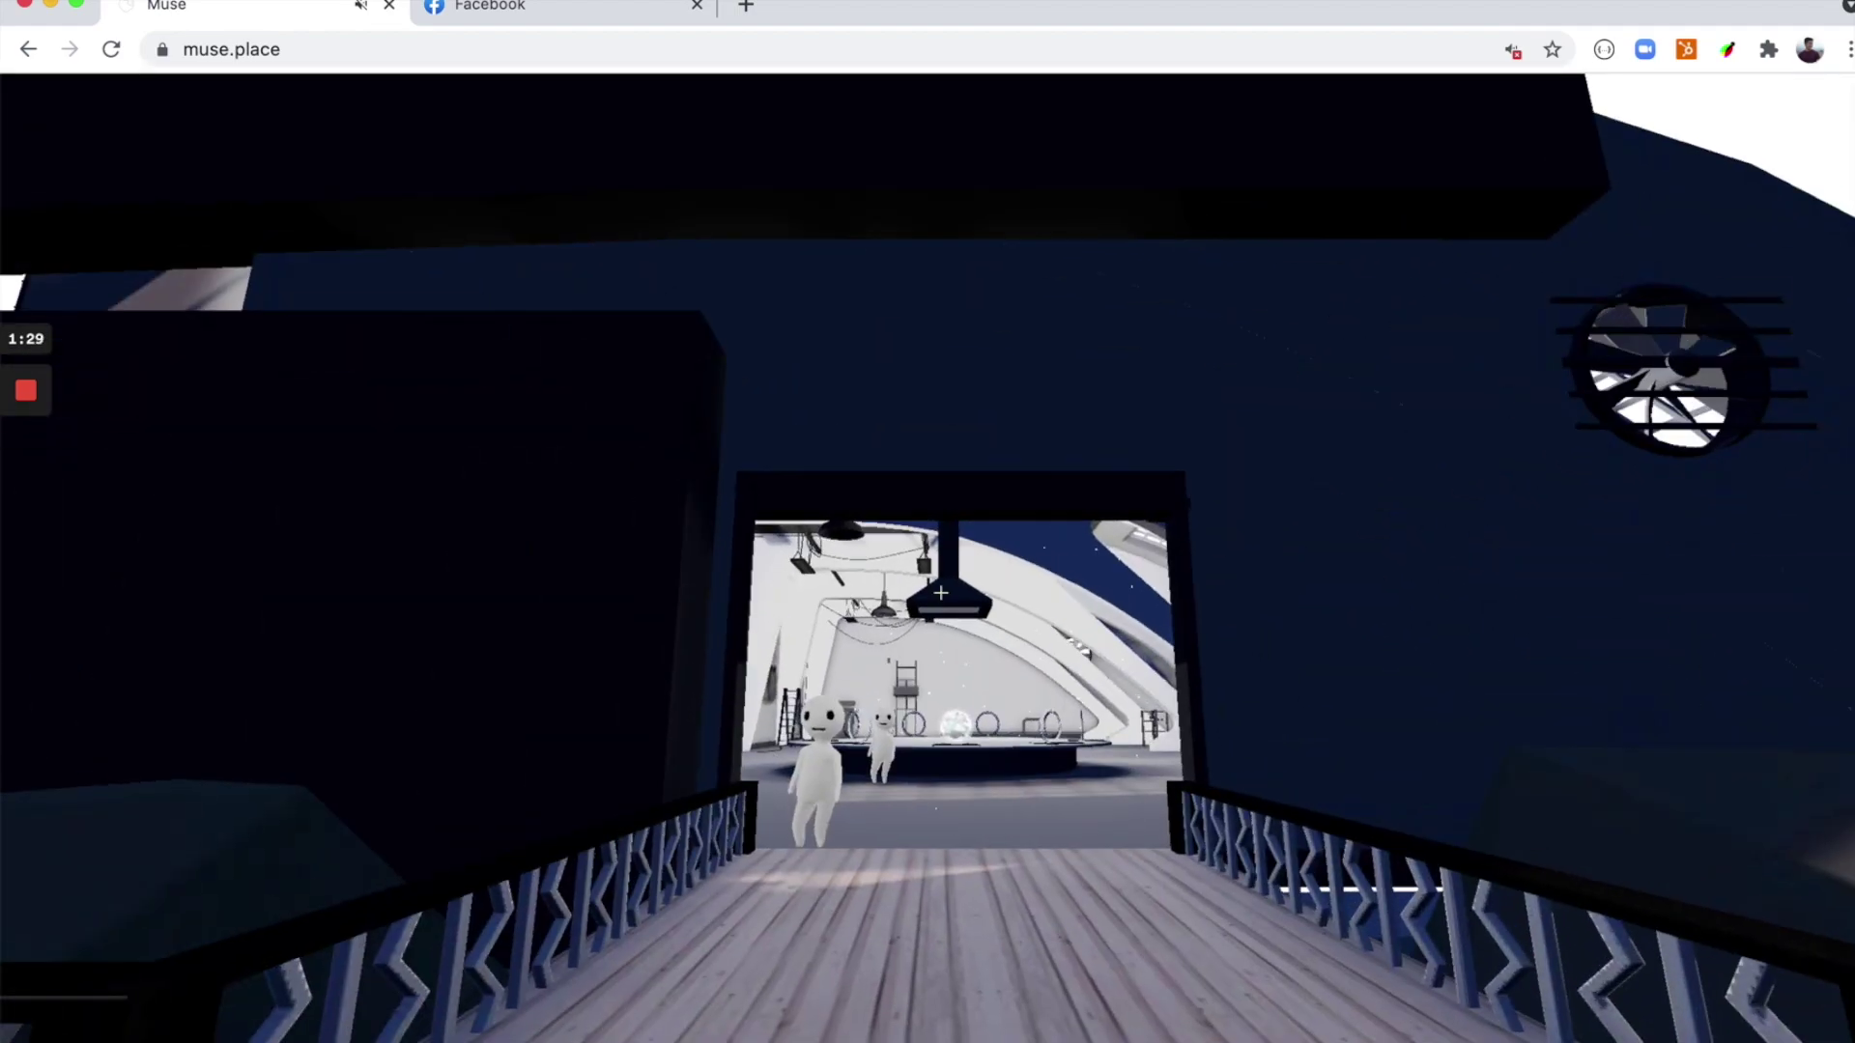
- Walk across the bridge into the hall and up to the world globe labelled muse.place/muse
{"action": "key", "text": "w"}
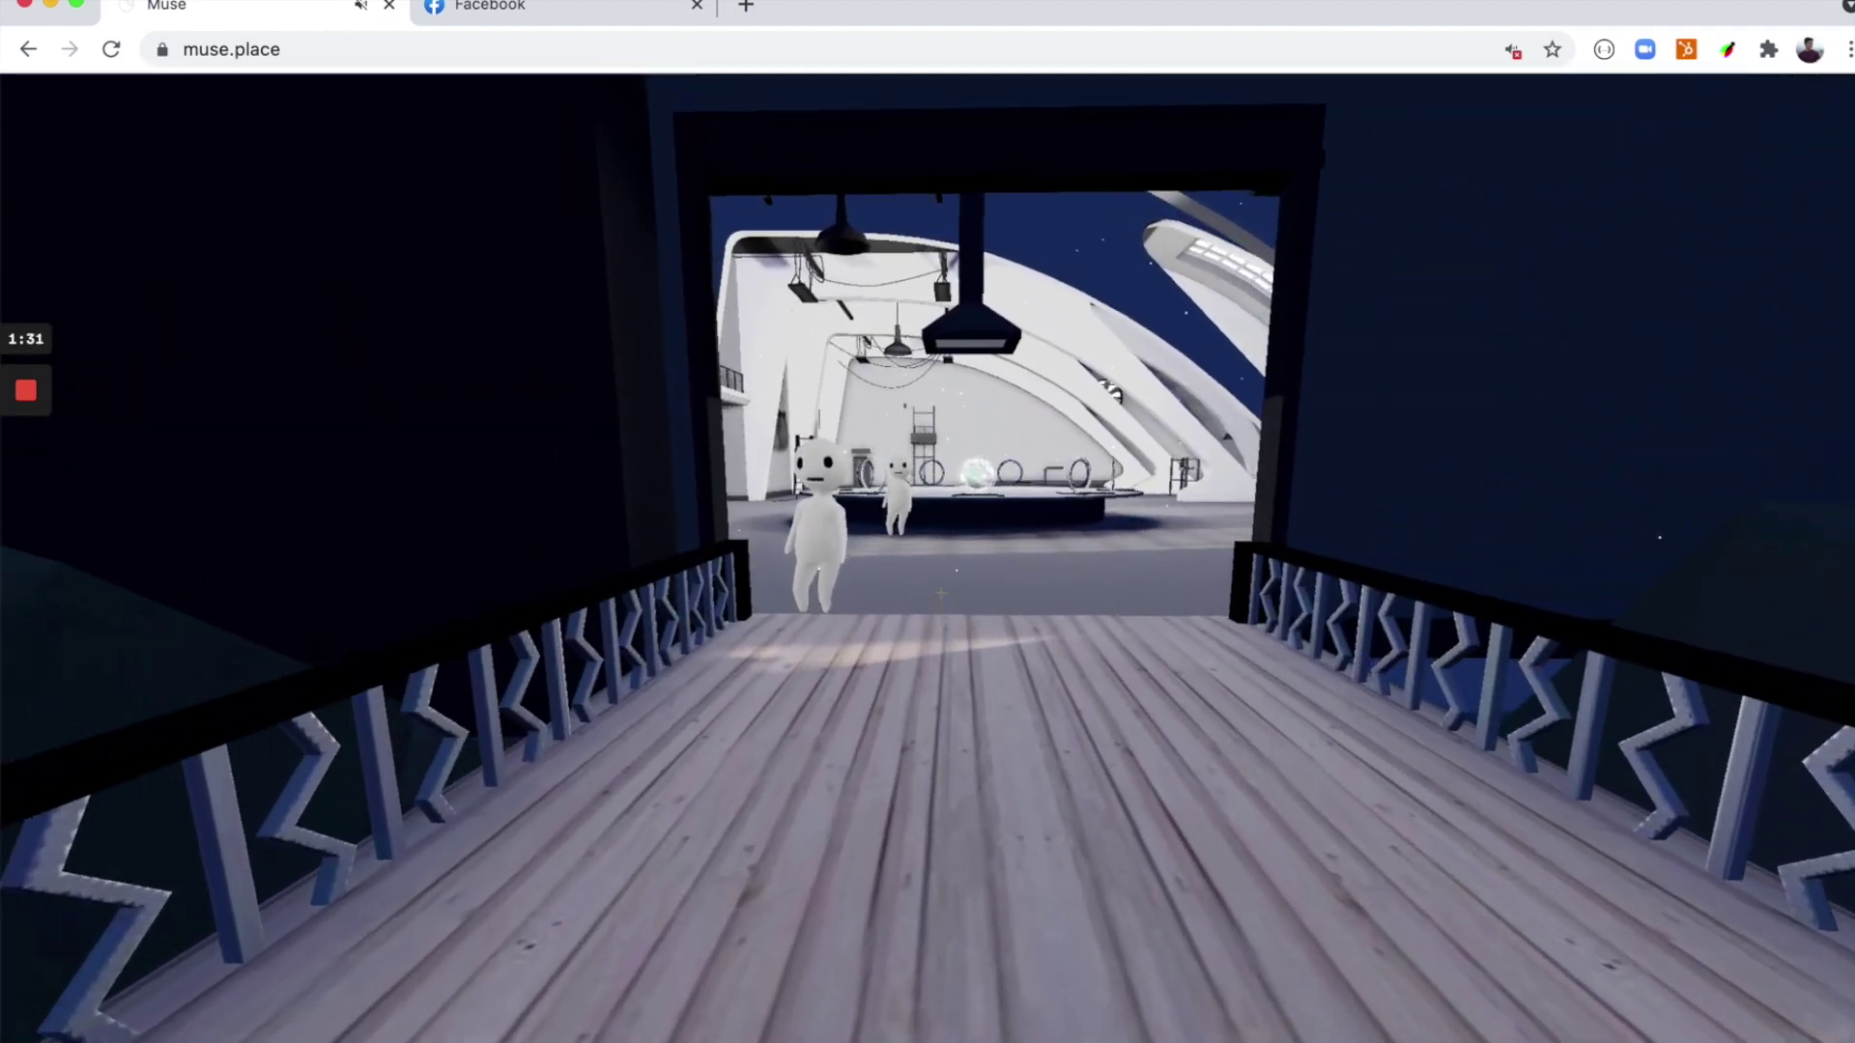
{"action": "key", "text": "w"}
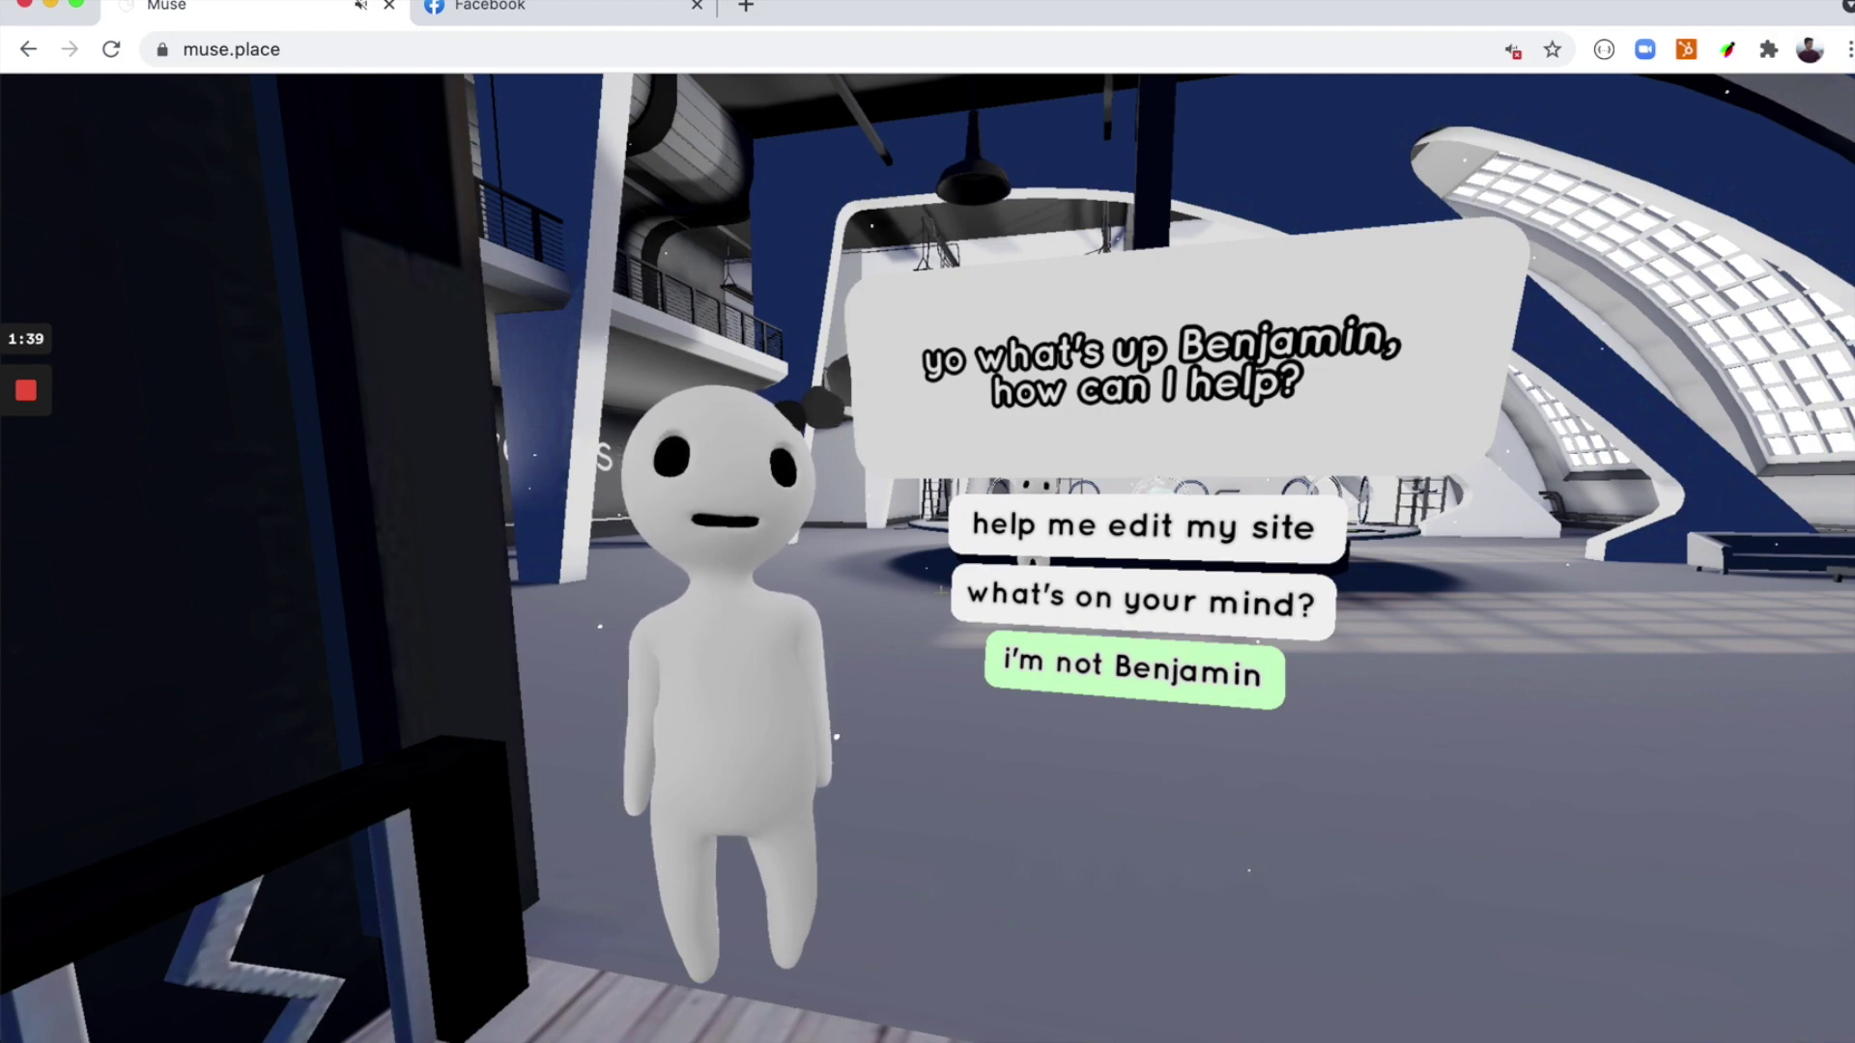
{"action": "key", "text": "w"}
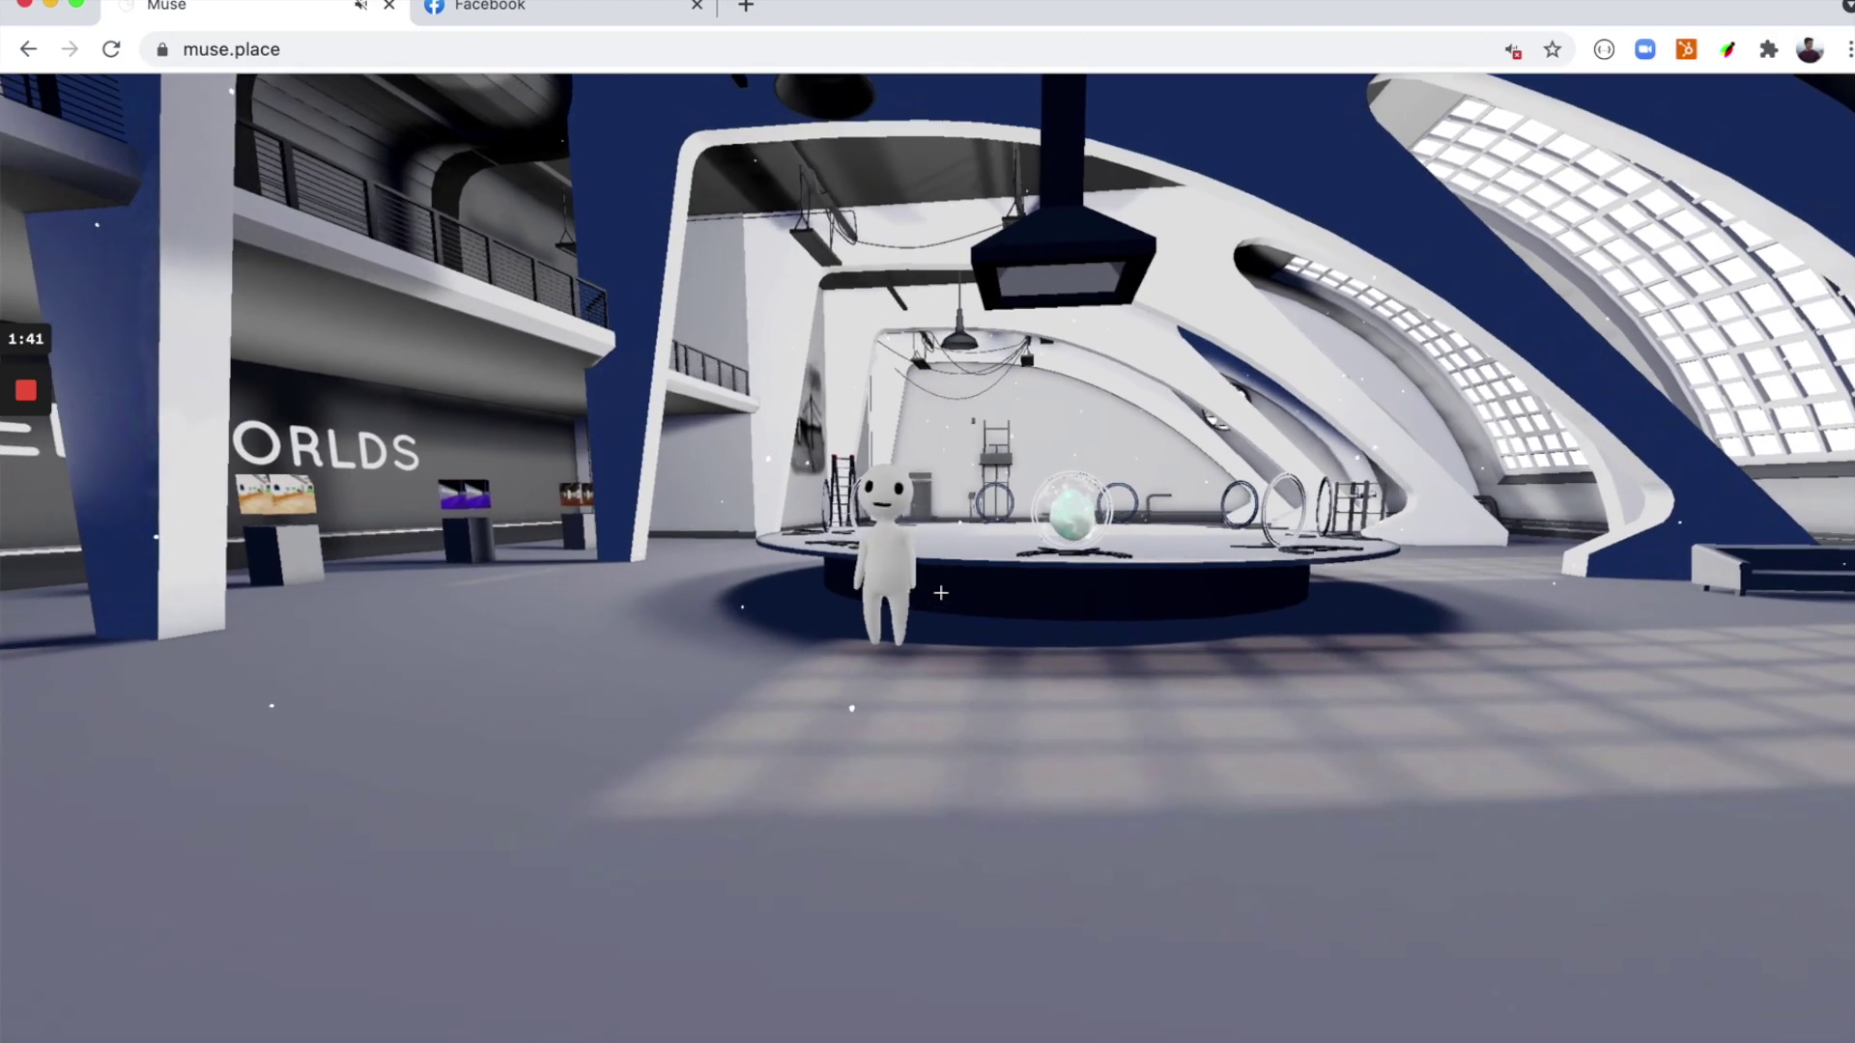
{"action": "key", "text": "w"}
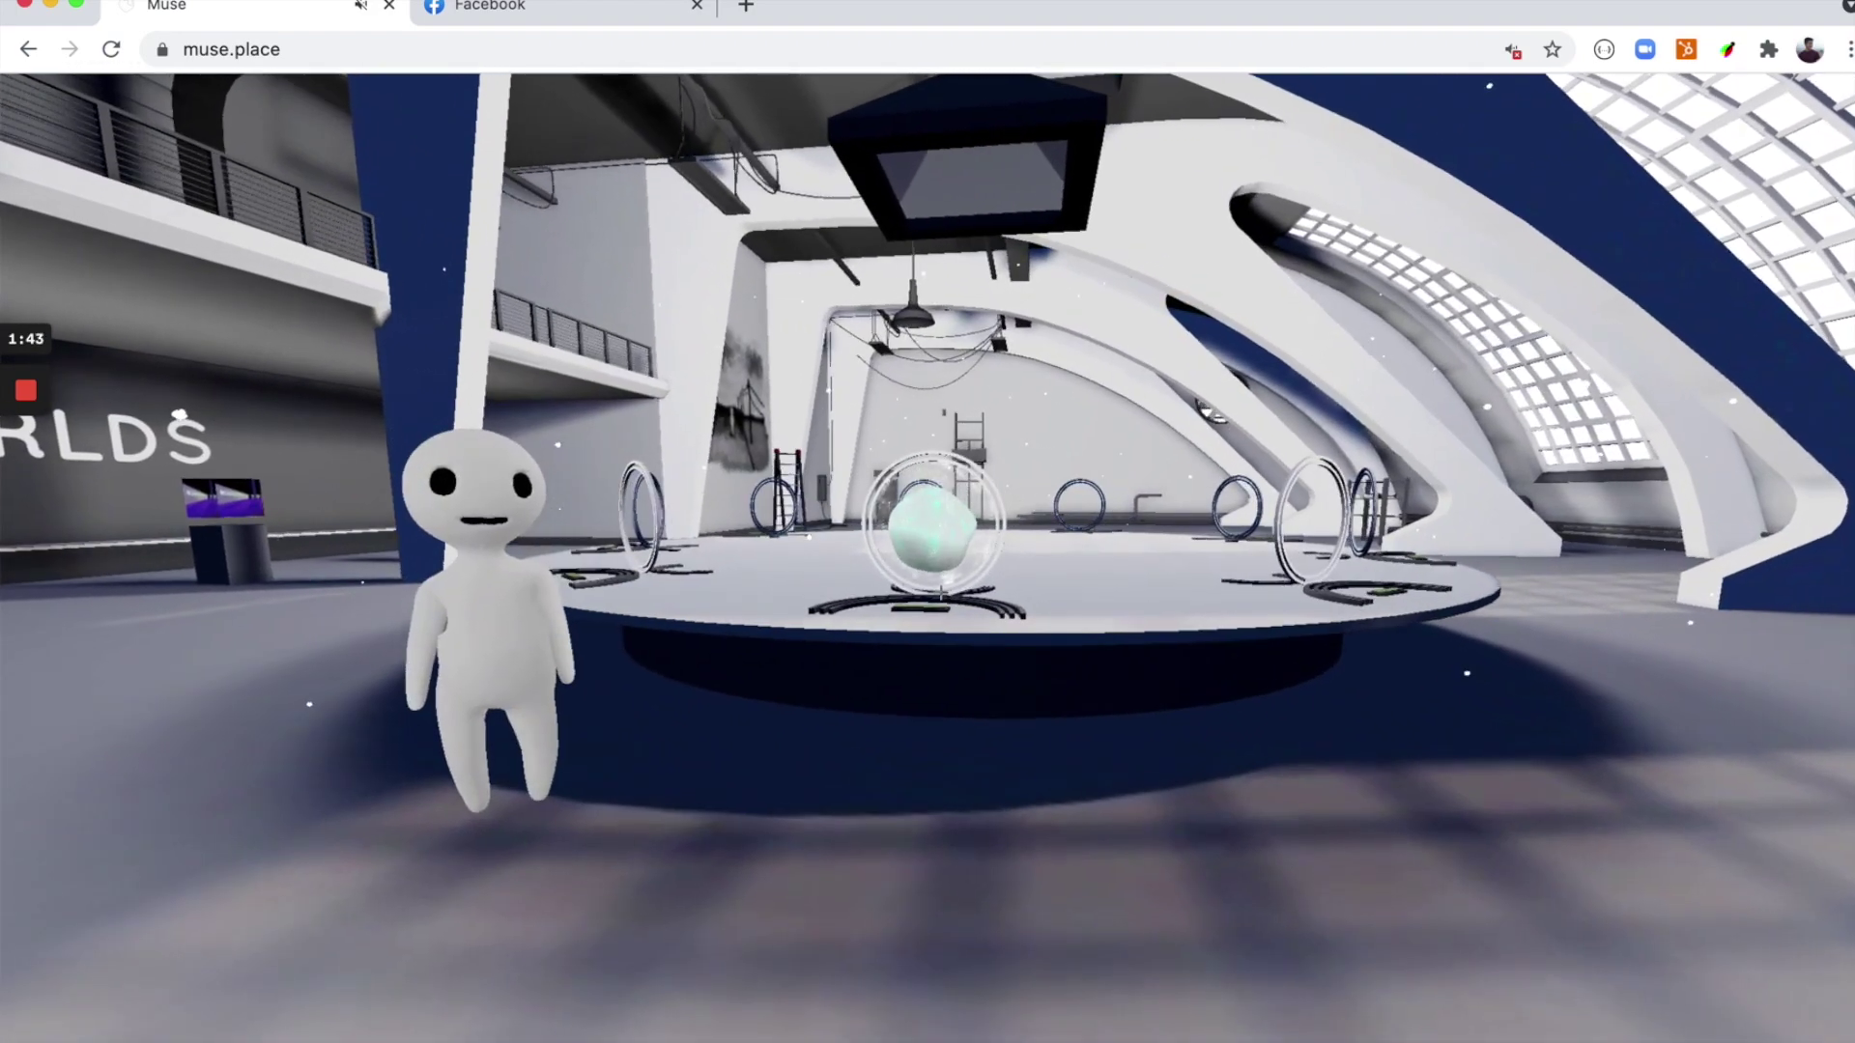
{"action": "key", "text": "w"}
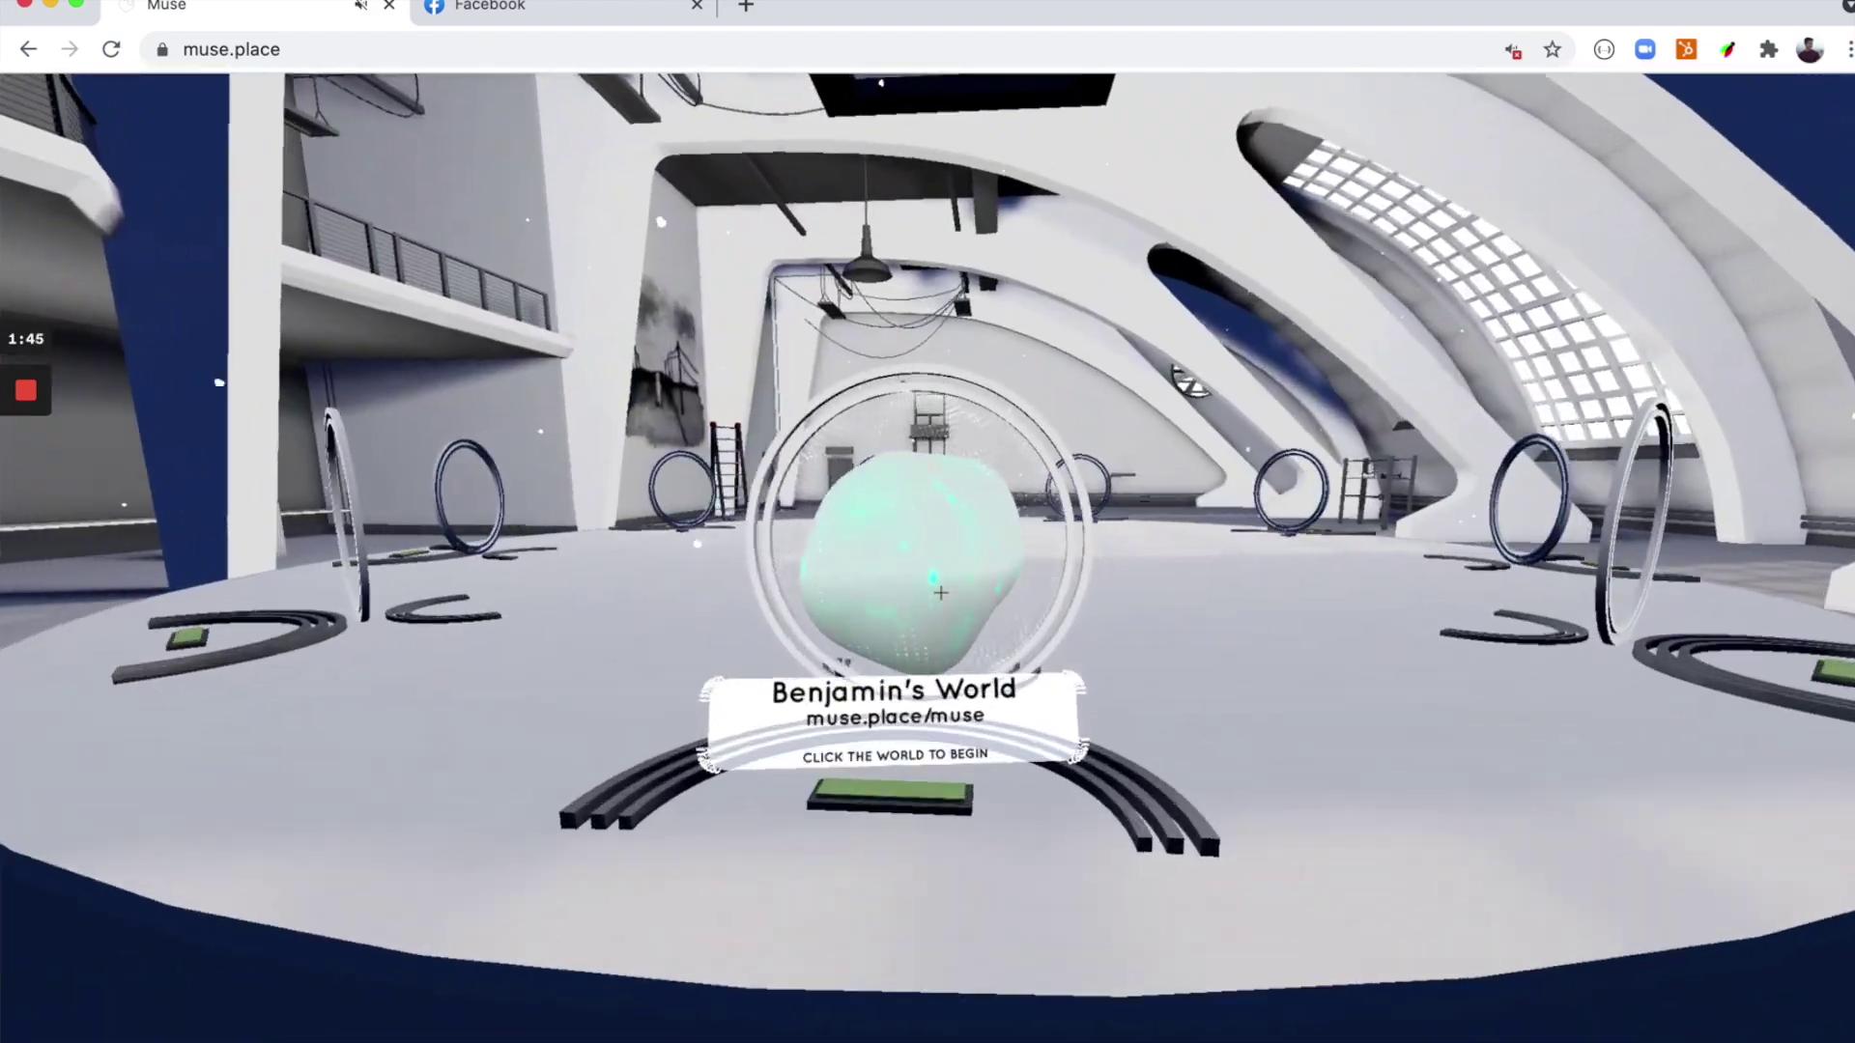
{"action": "key", "text": "w"}
{"action": "key", "text": "a"}
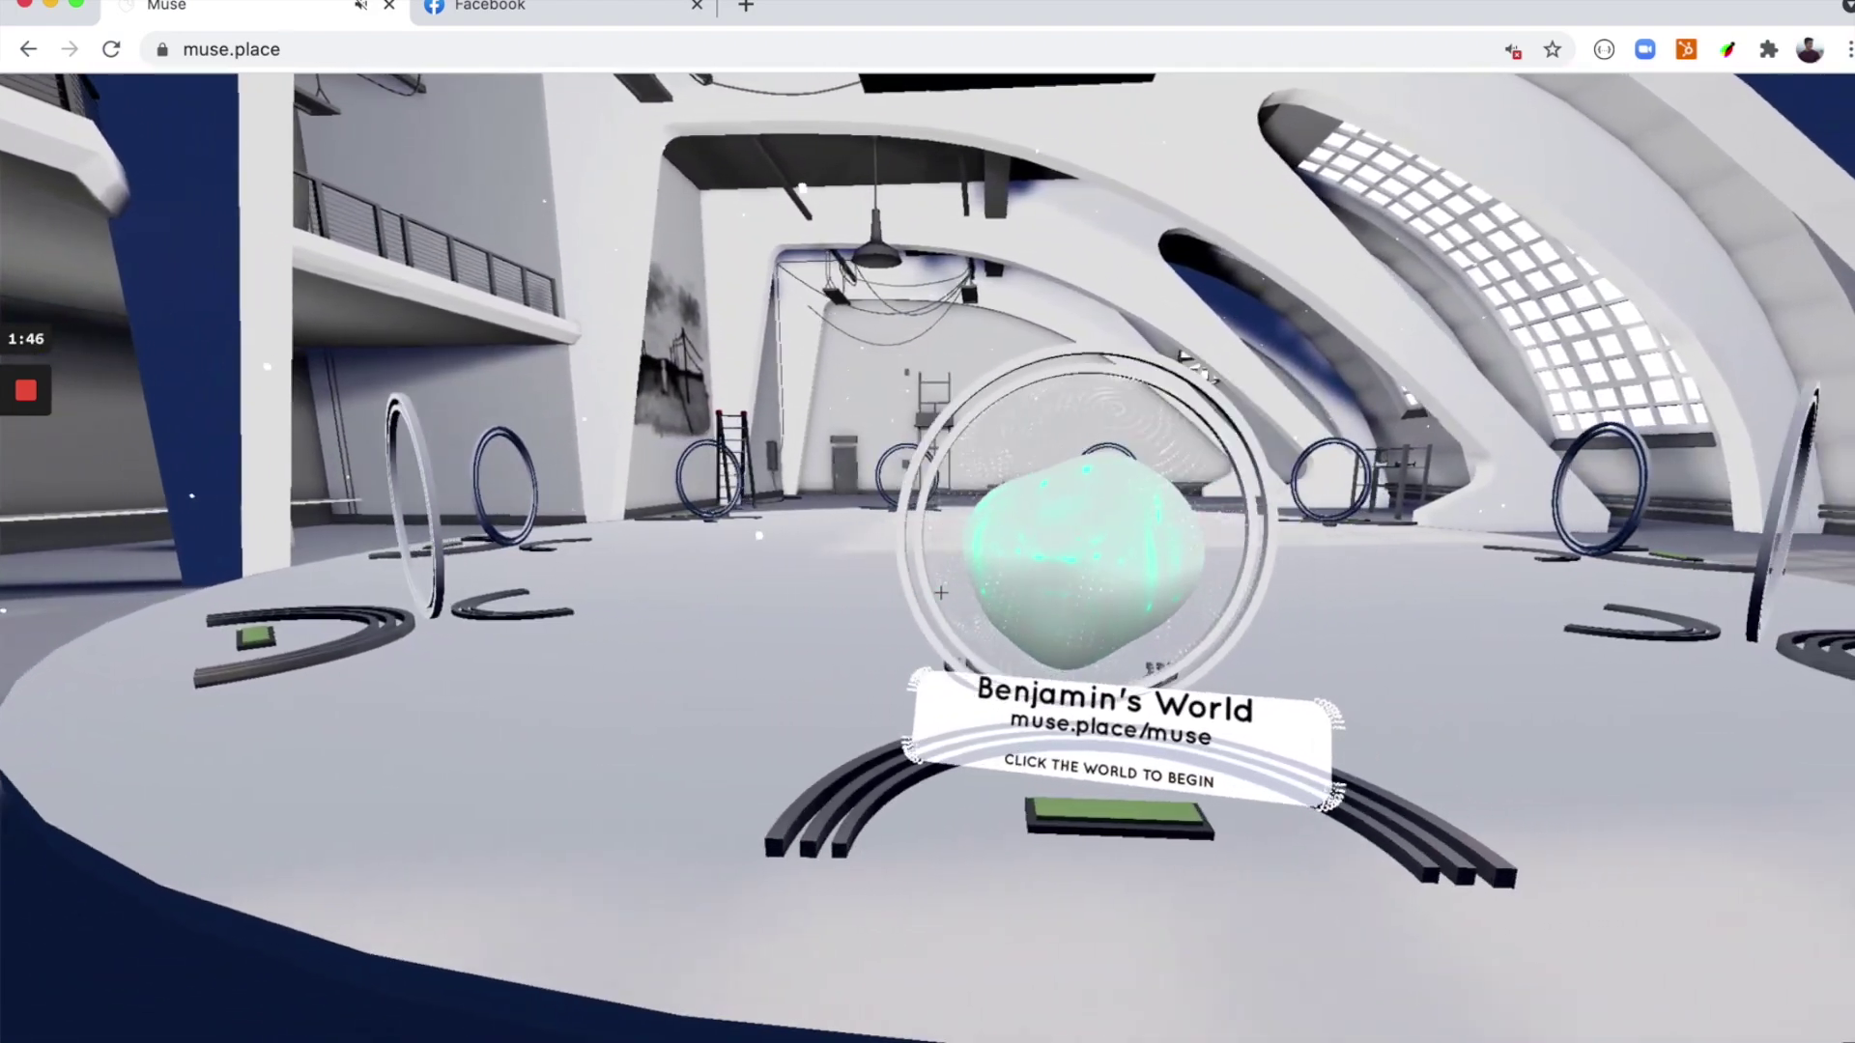
{"action": "key", "text": "d"}
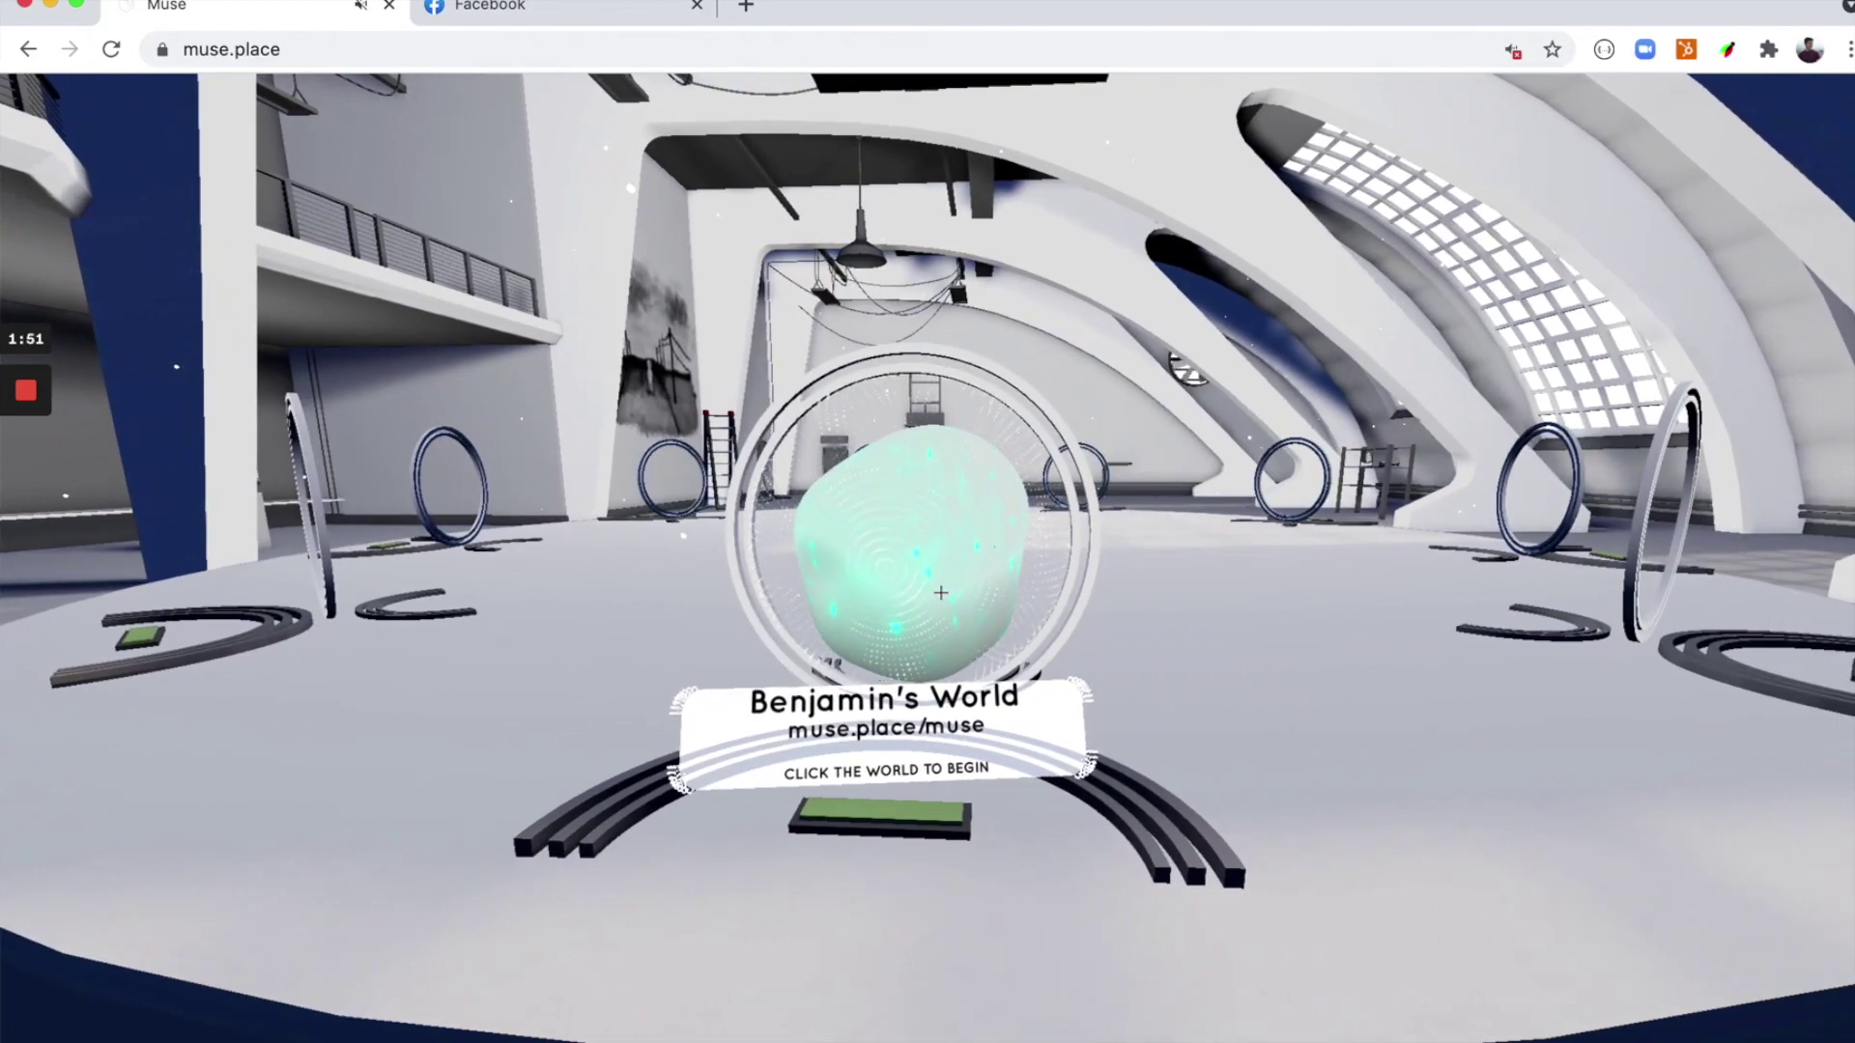
- Open the world's options and look over the choices for changing the URL, sharing and going to the builder
{"action": "key", "text": "Left"}
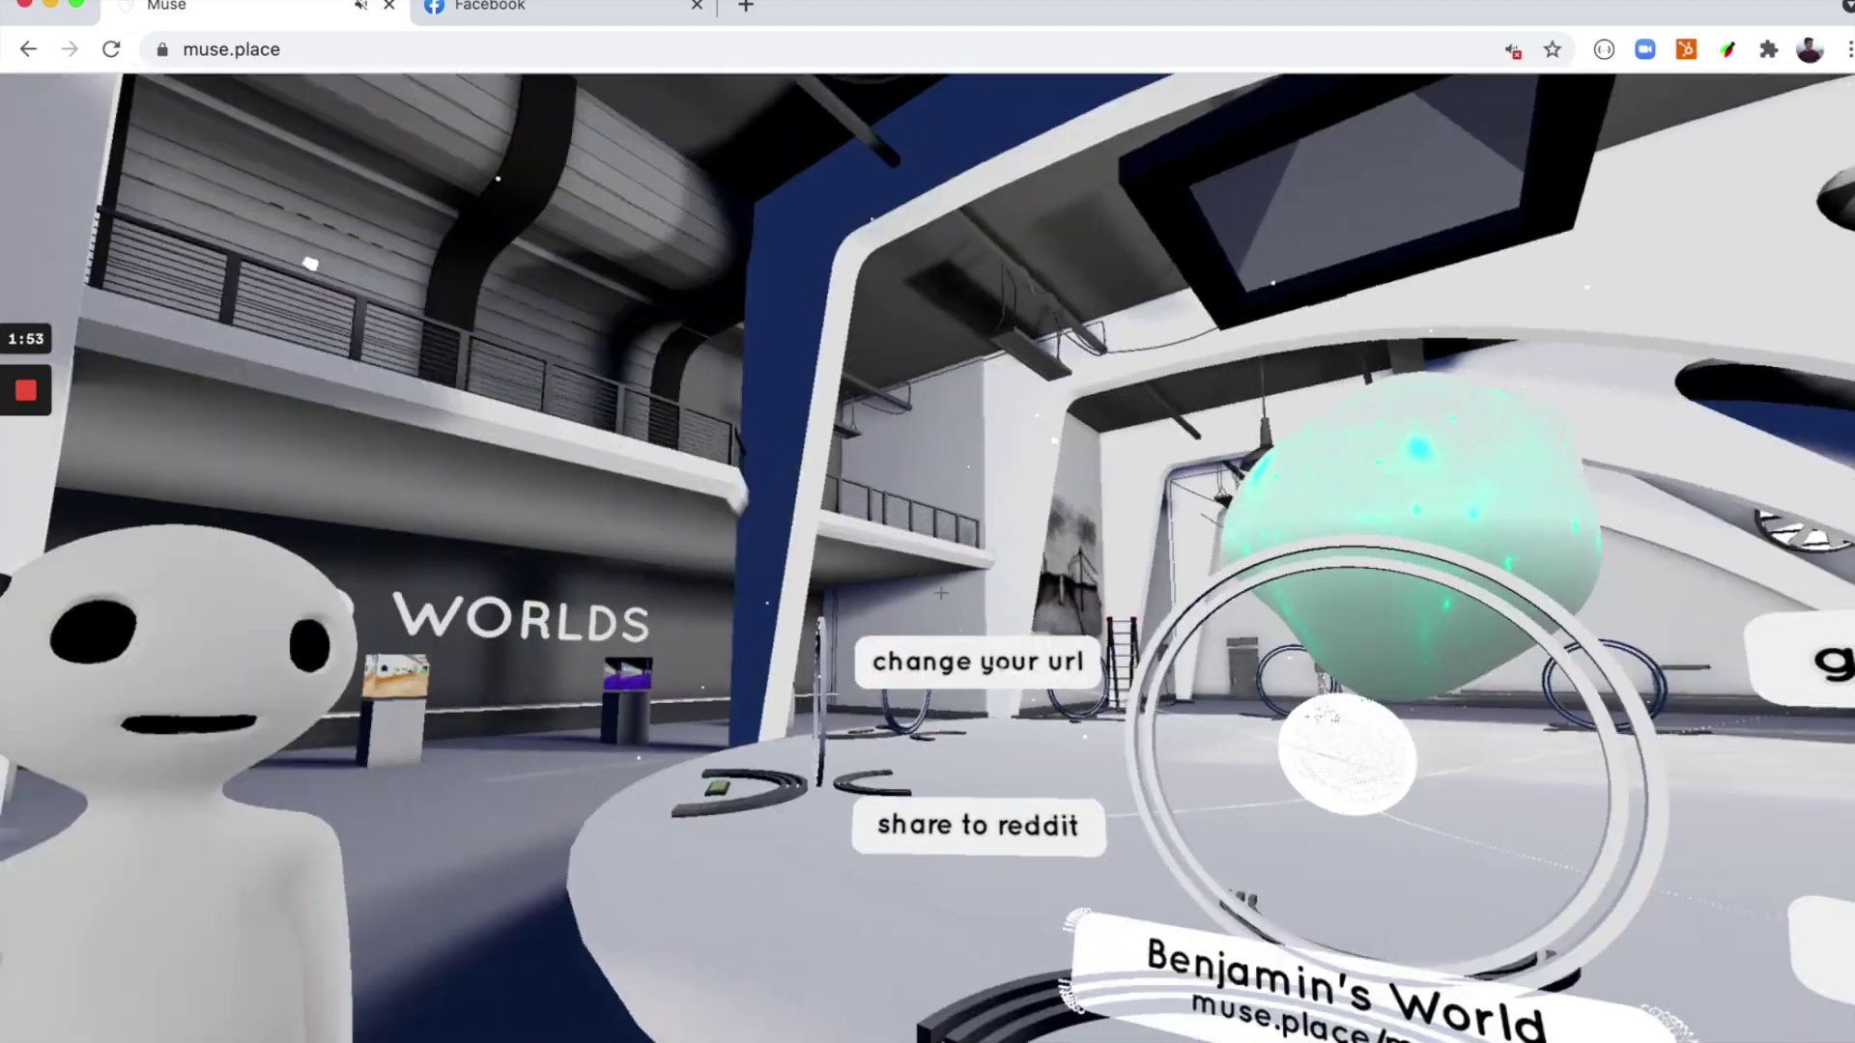
{"action": "key", "text": "Up"}
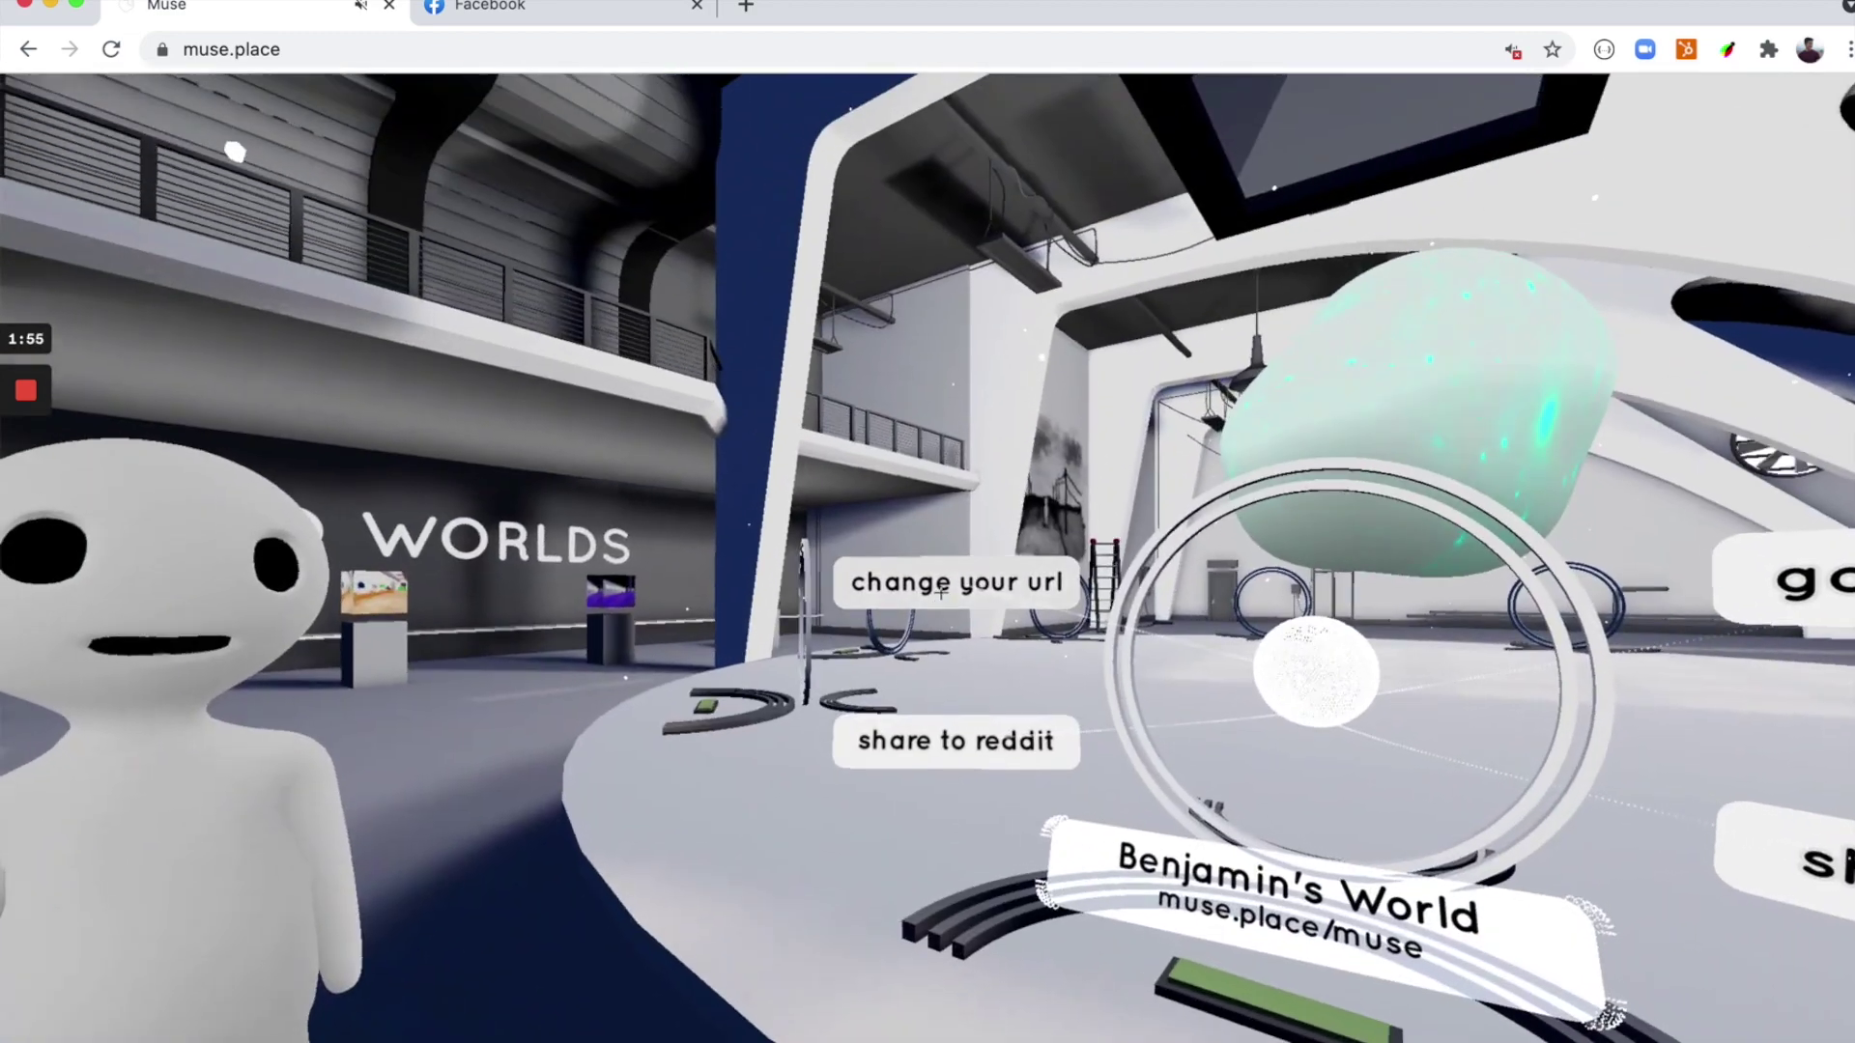
{"action": "key", "text": "Down"}
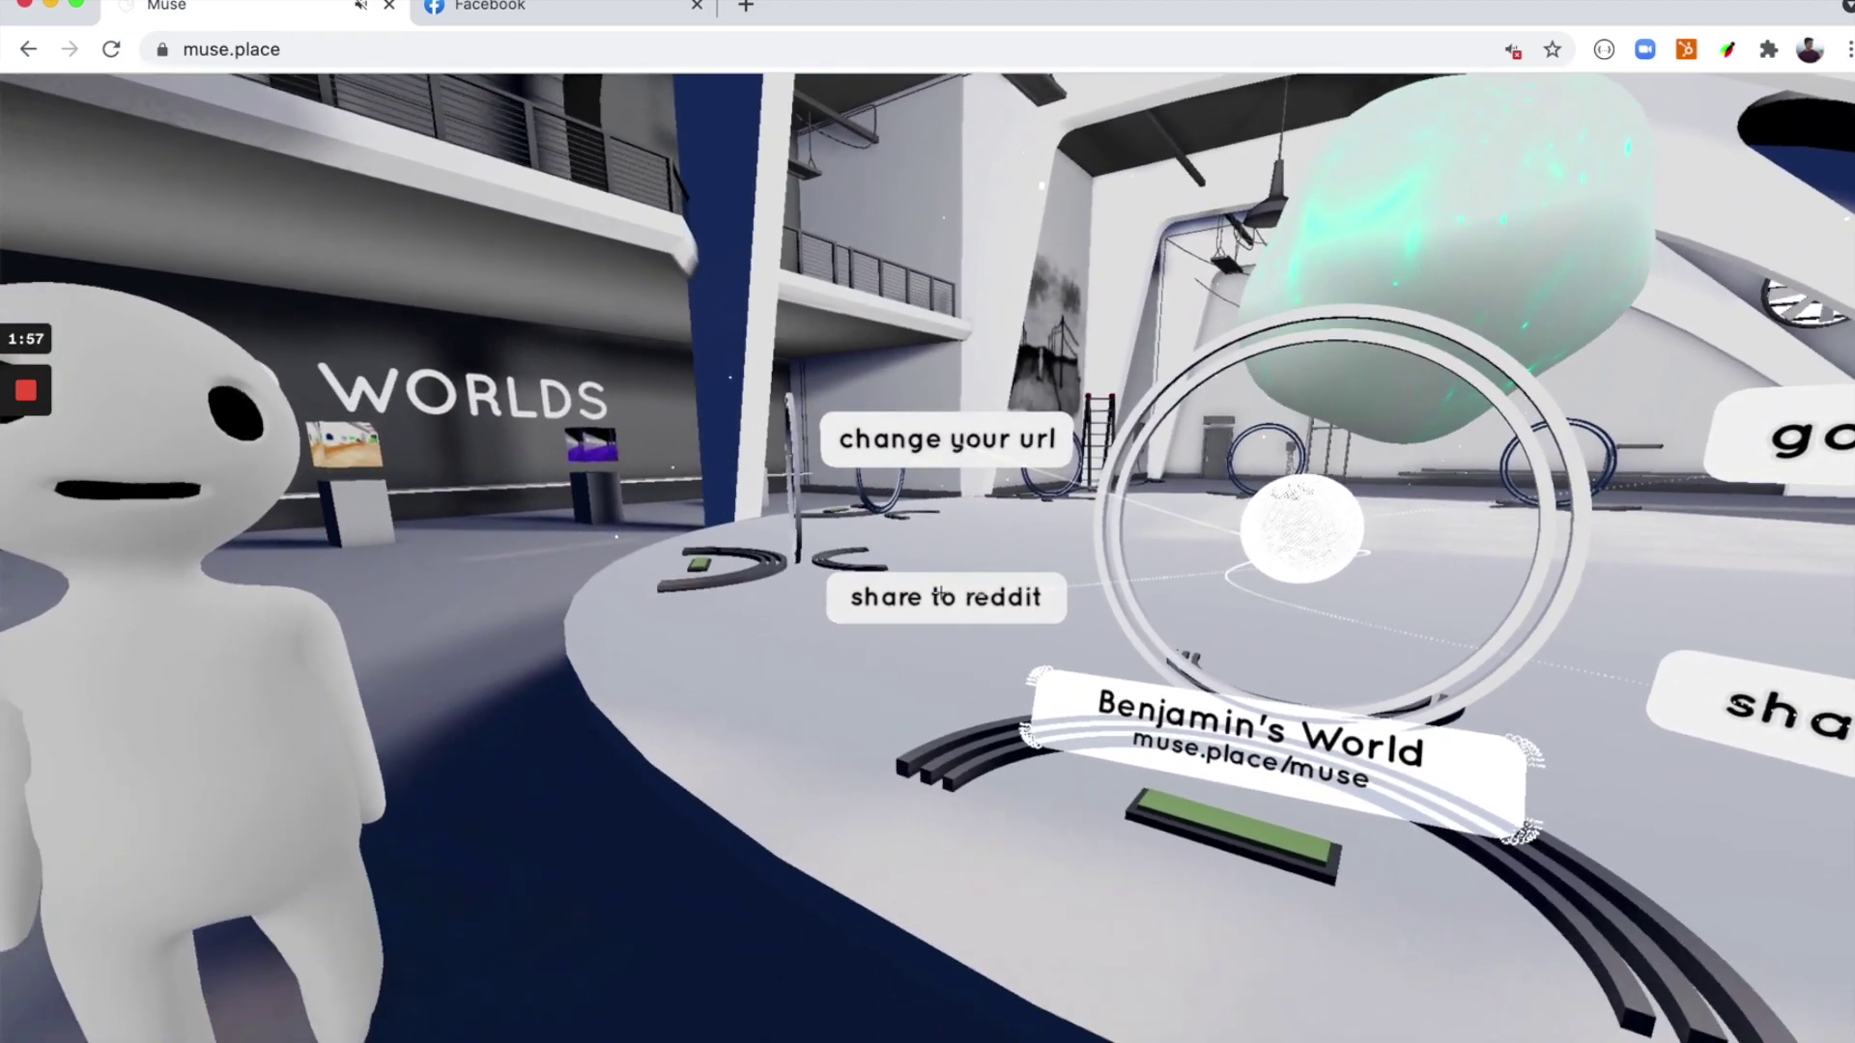
{"action": "key", "text": "Right"}
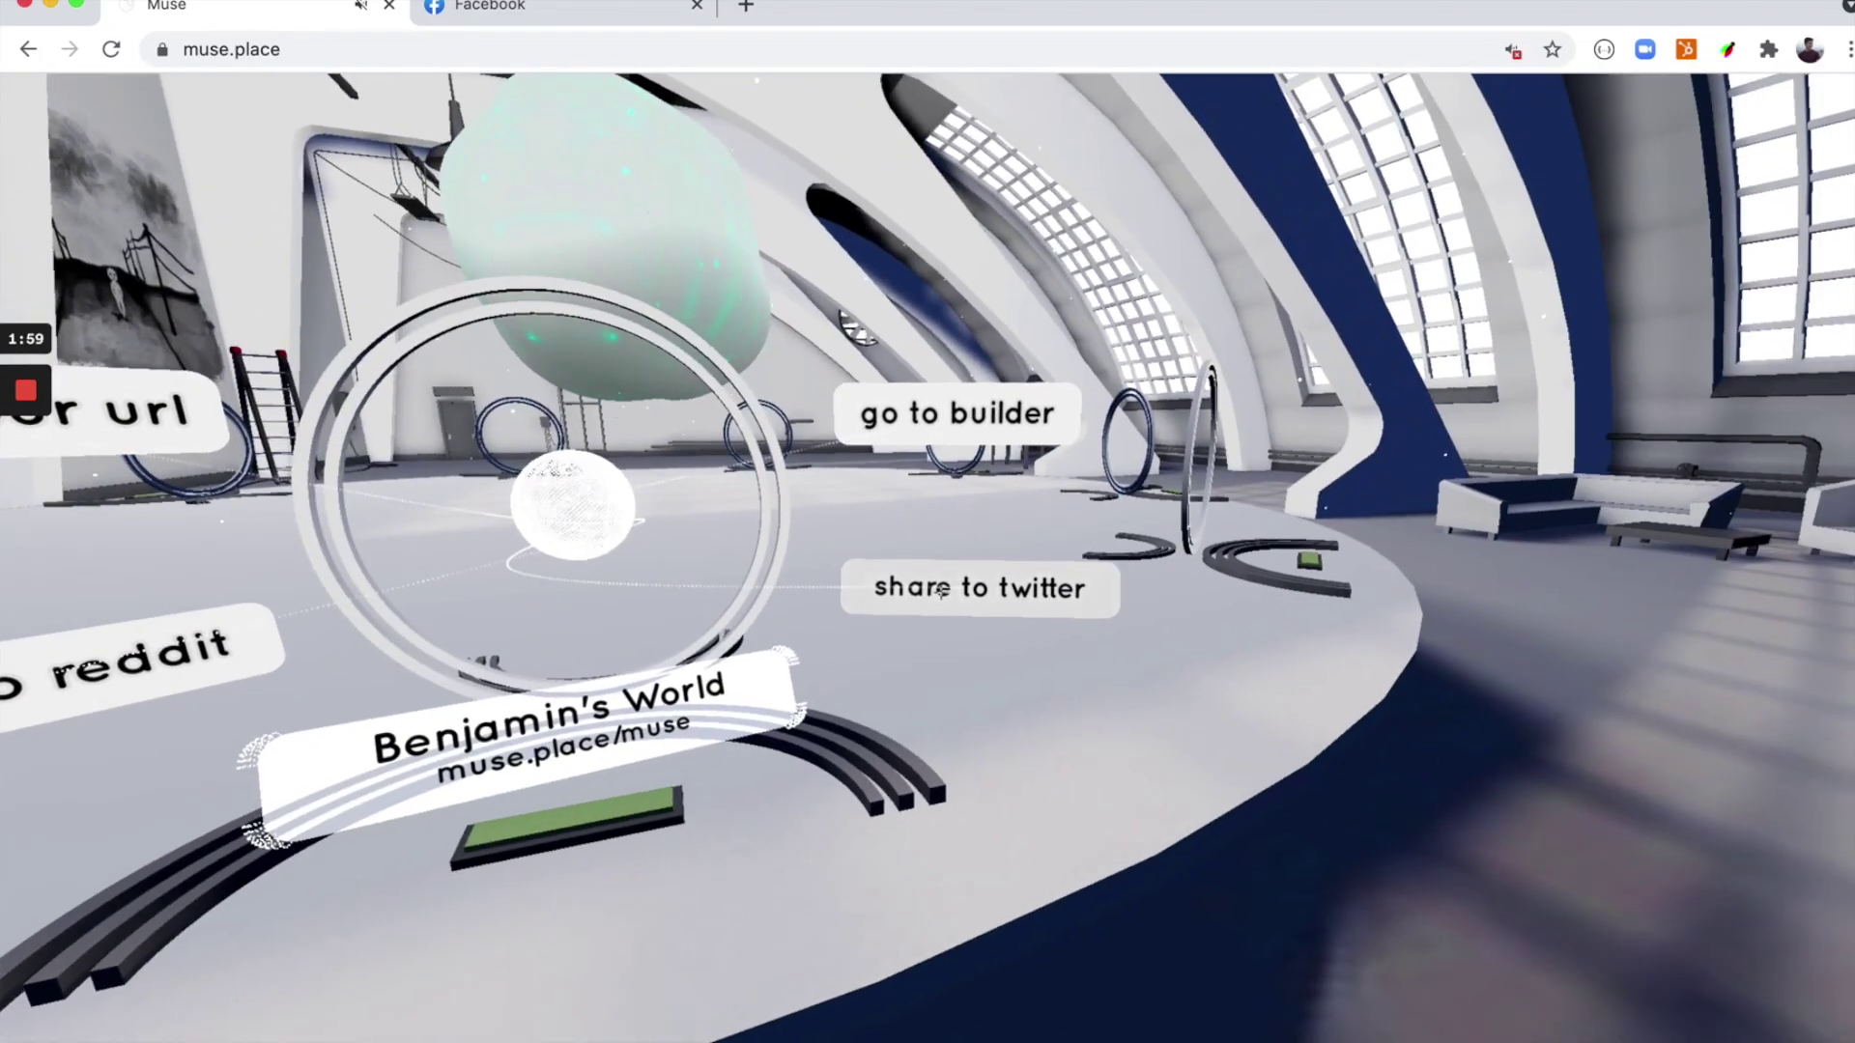
{"action": "key", "text": "Up"}
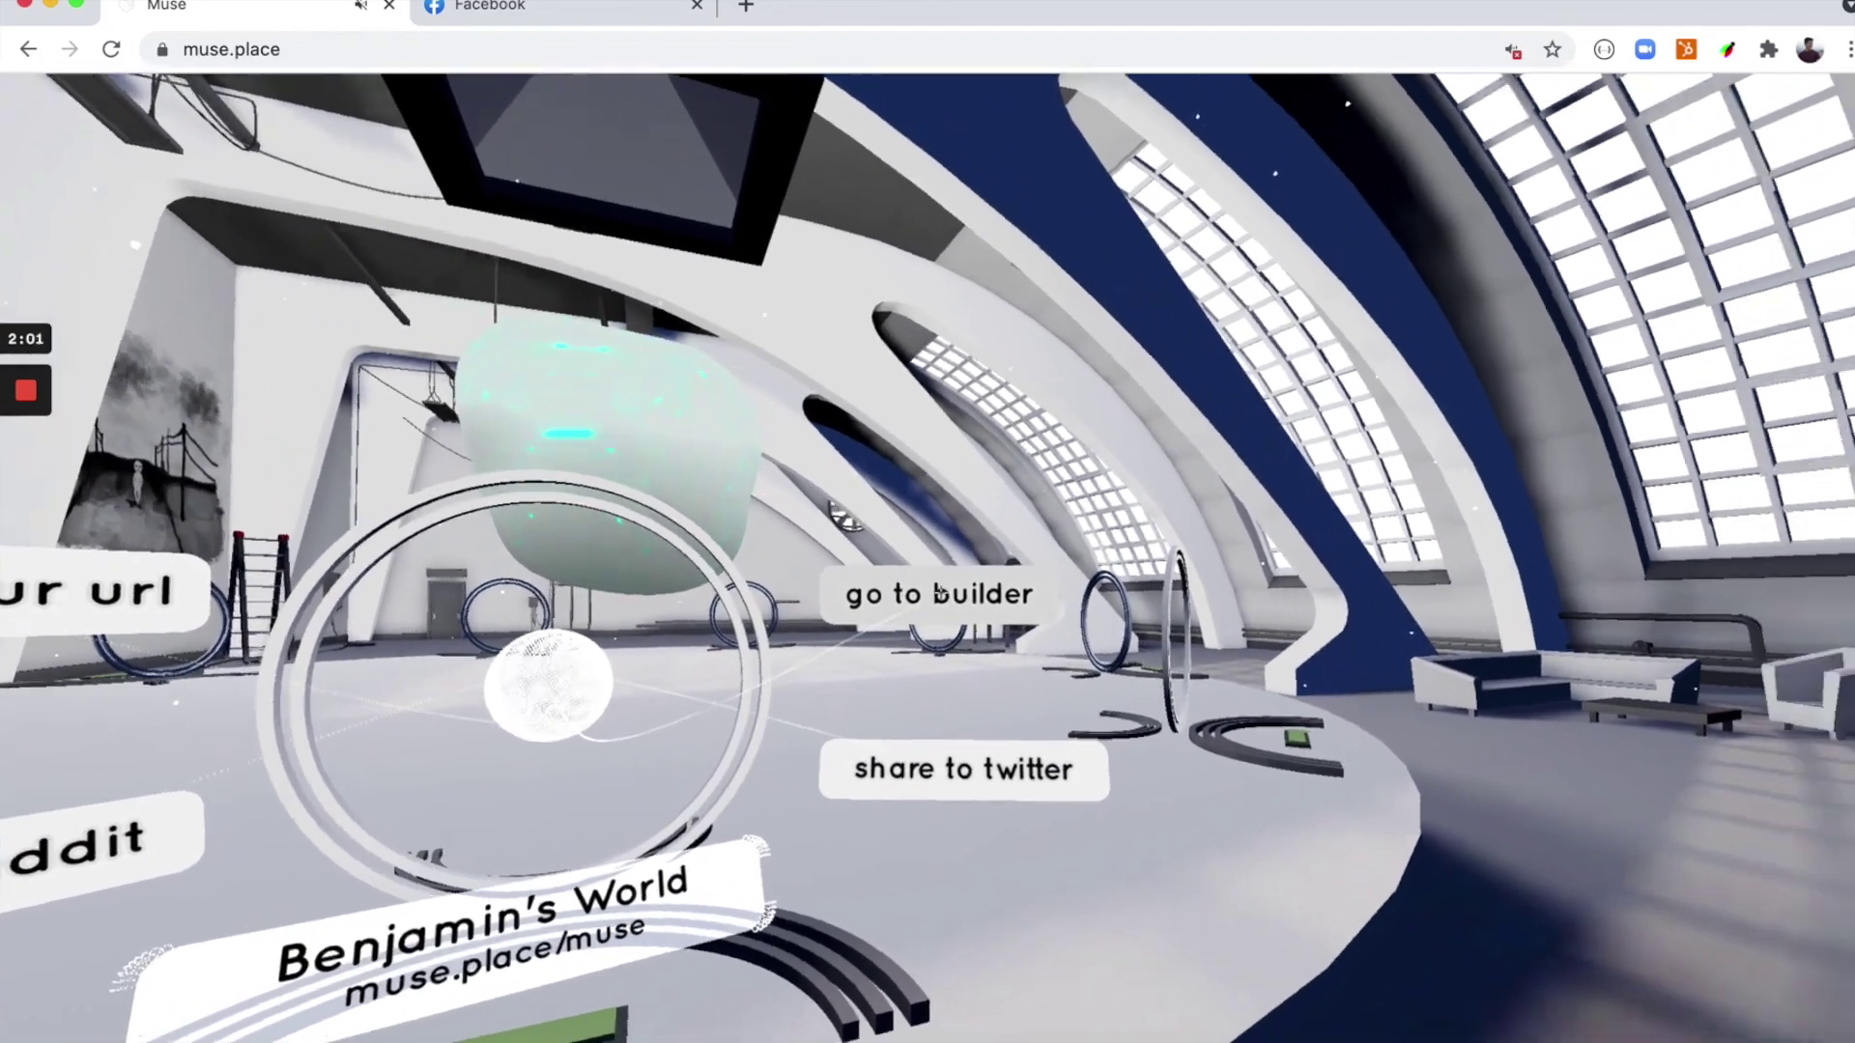
- Choose "go to builder" to enter the muse.place/muse world in building mode
{"action": "key", "text": "Left"}
{"action": "key", "text": "Right"}
{"action": "key", "text": "Left"}
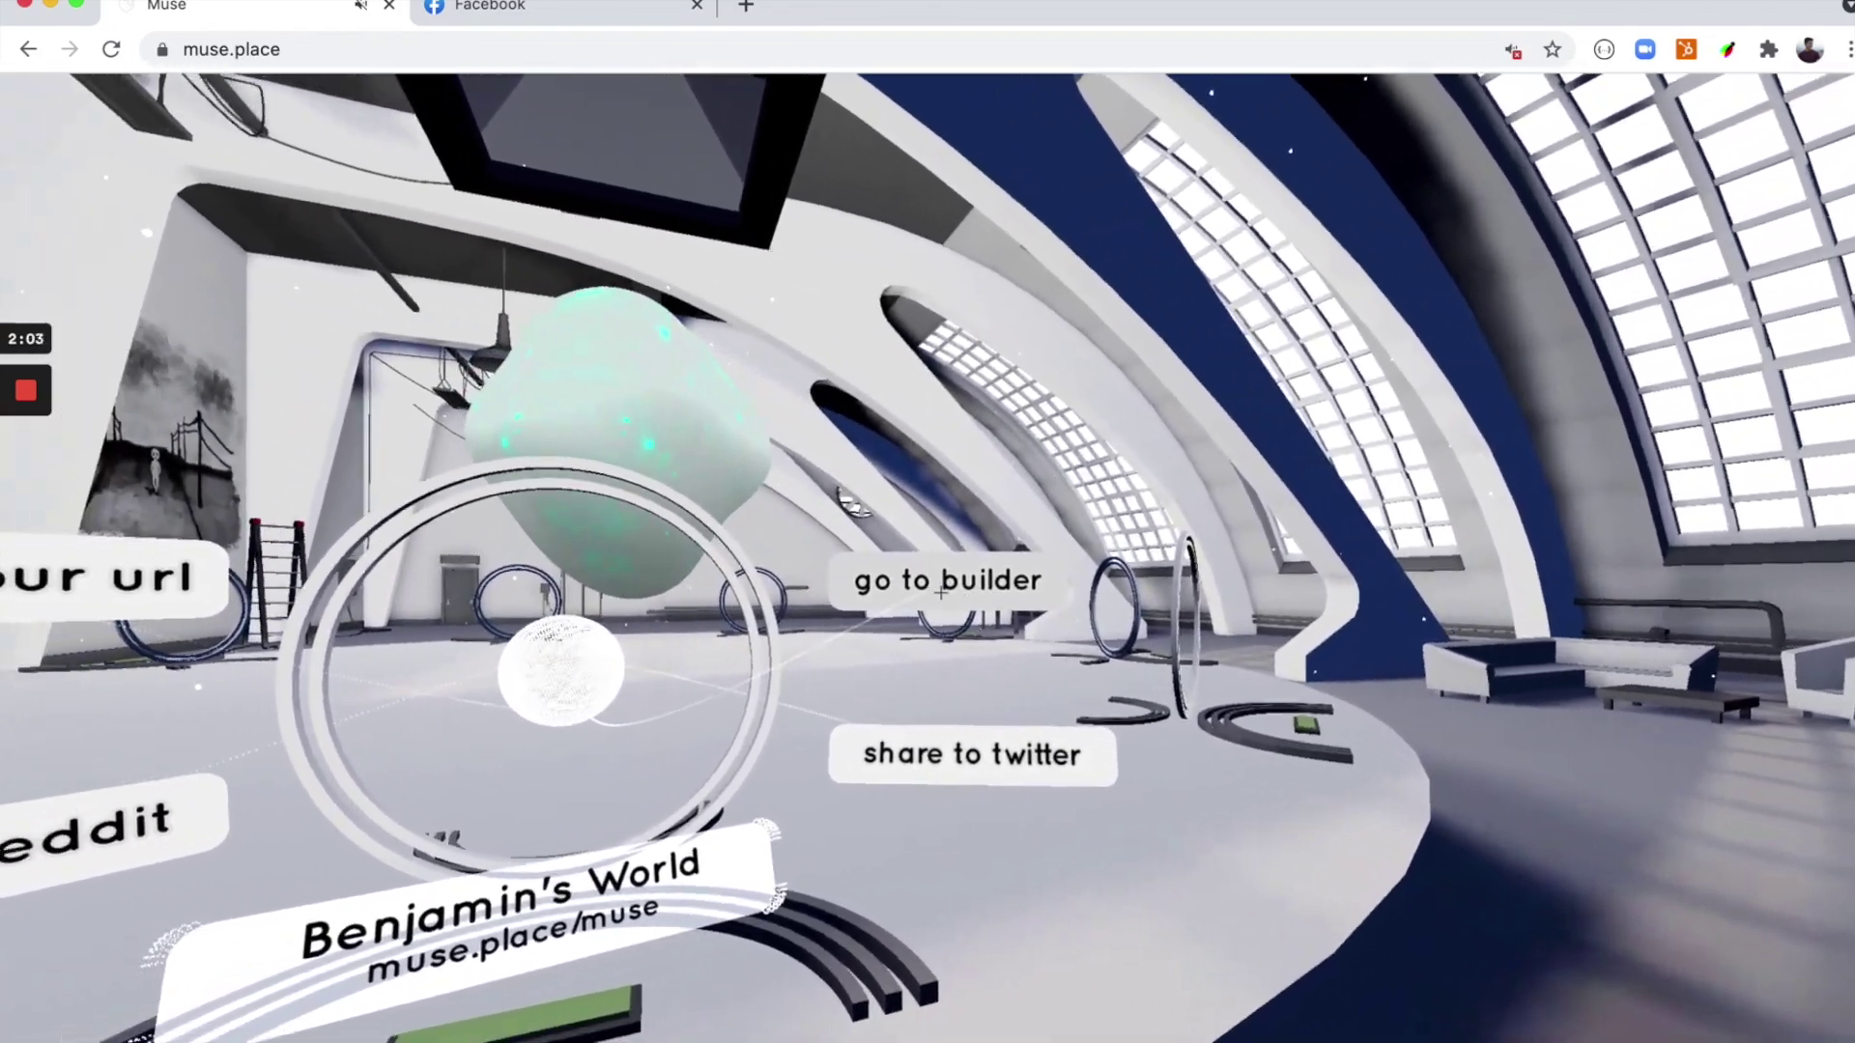
{"action": "key", "text": "Right"}
{"action": "key", "text": "Left"}
{"action": "key", "text": "Right"}
{"action": "key", "text": "Left"}
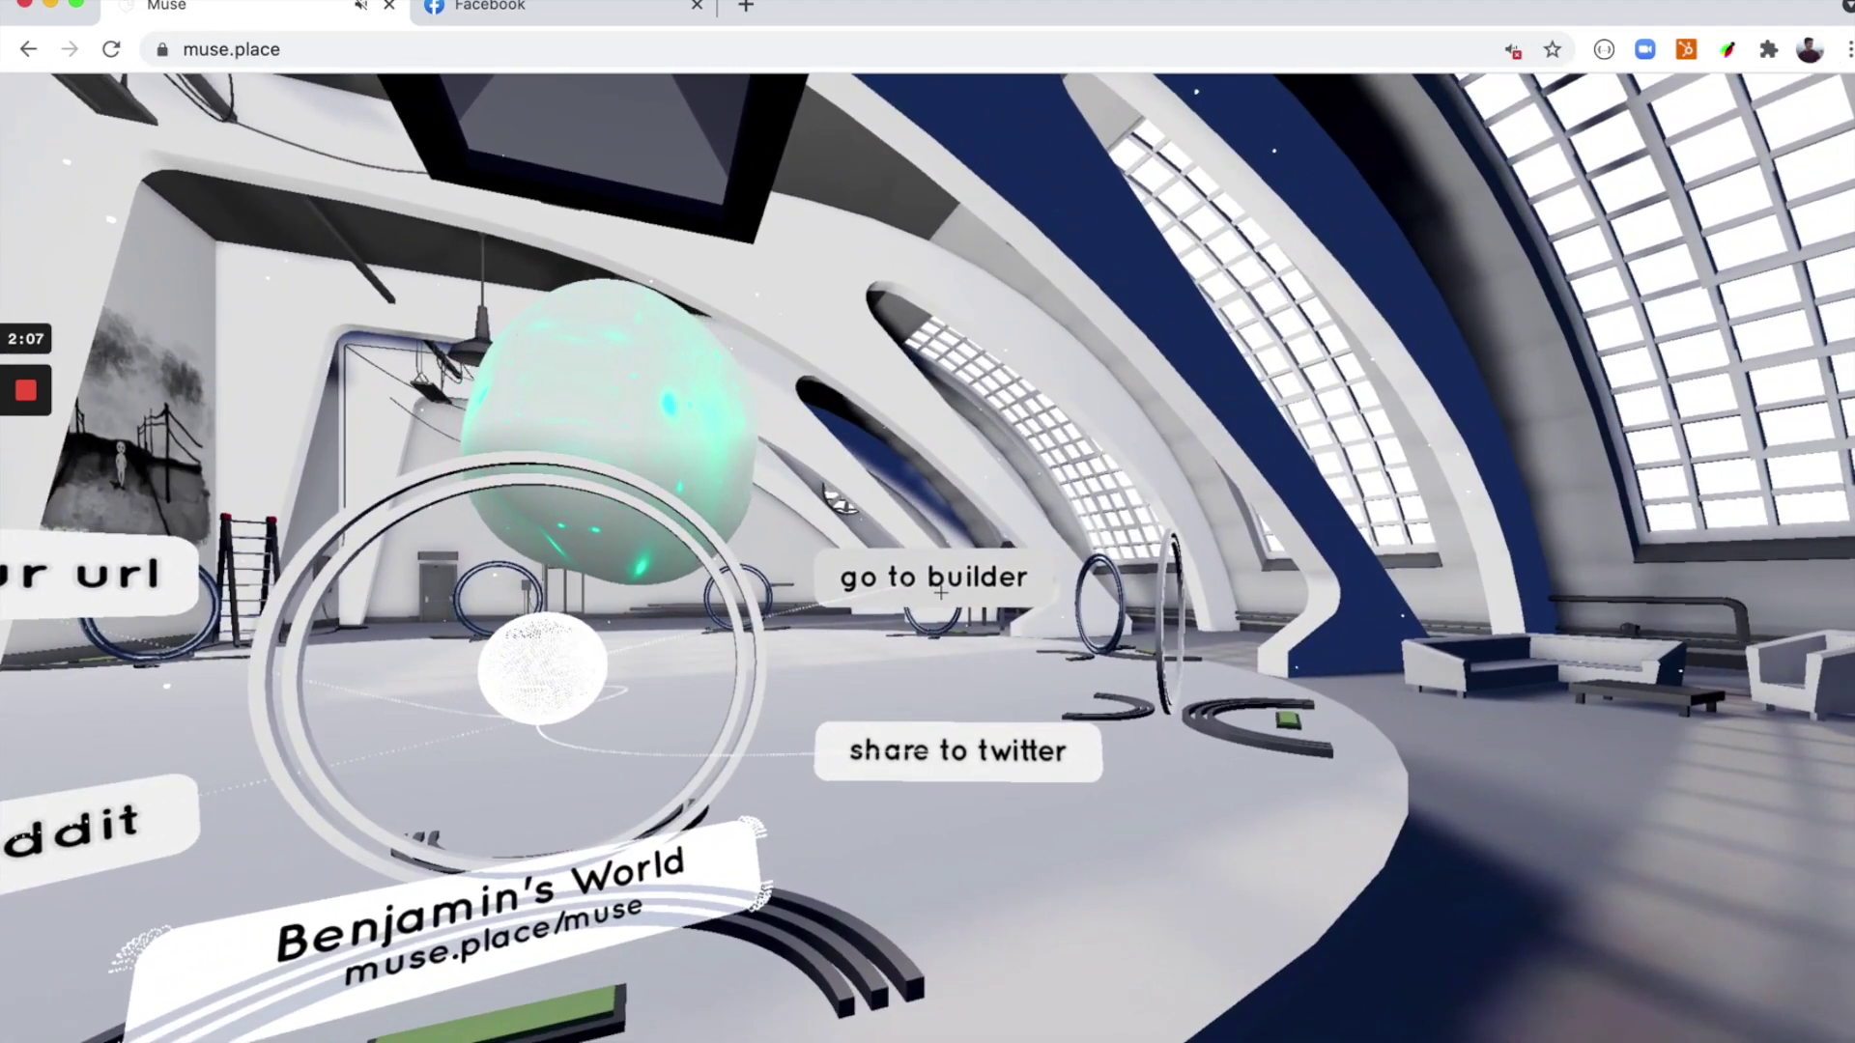
{"action": "key", "text": "Left"}
{"action": "key", "text": "Right"}
{"action": "key", "text": "Left"}
{"action": "key", "text": "Right"}
{"action": "key", "text": "Left"}
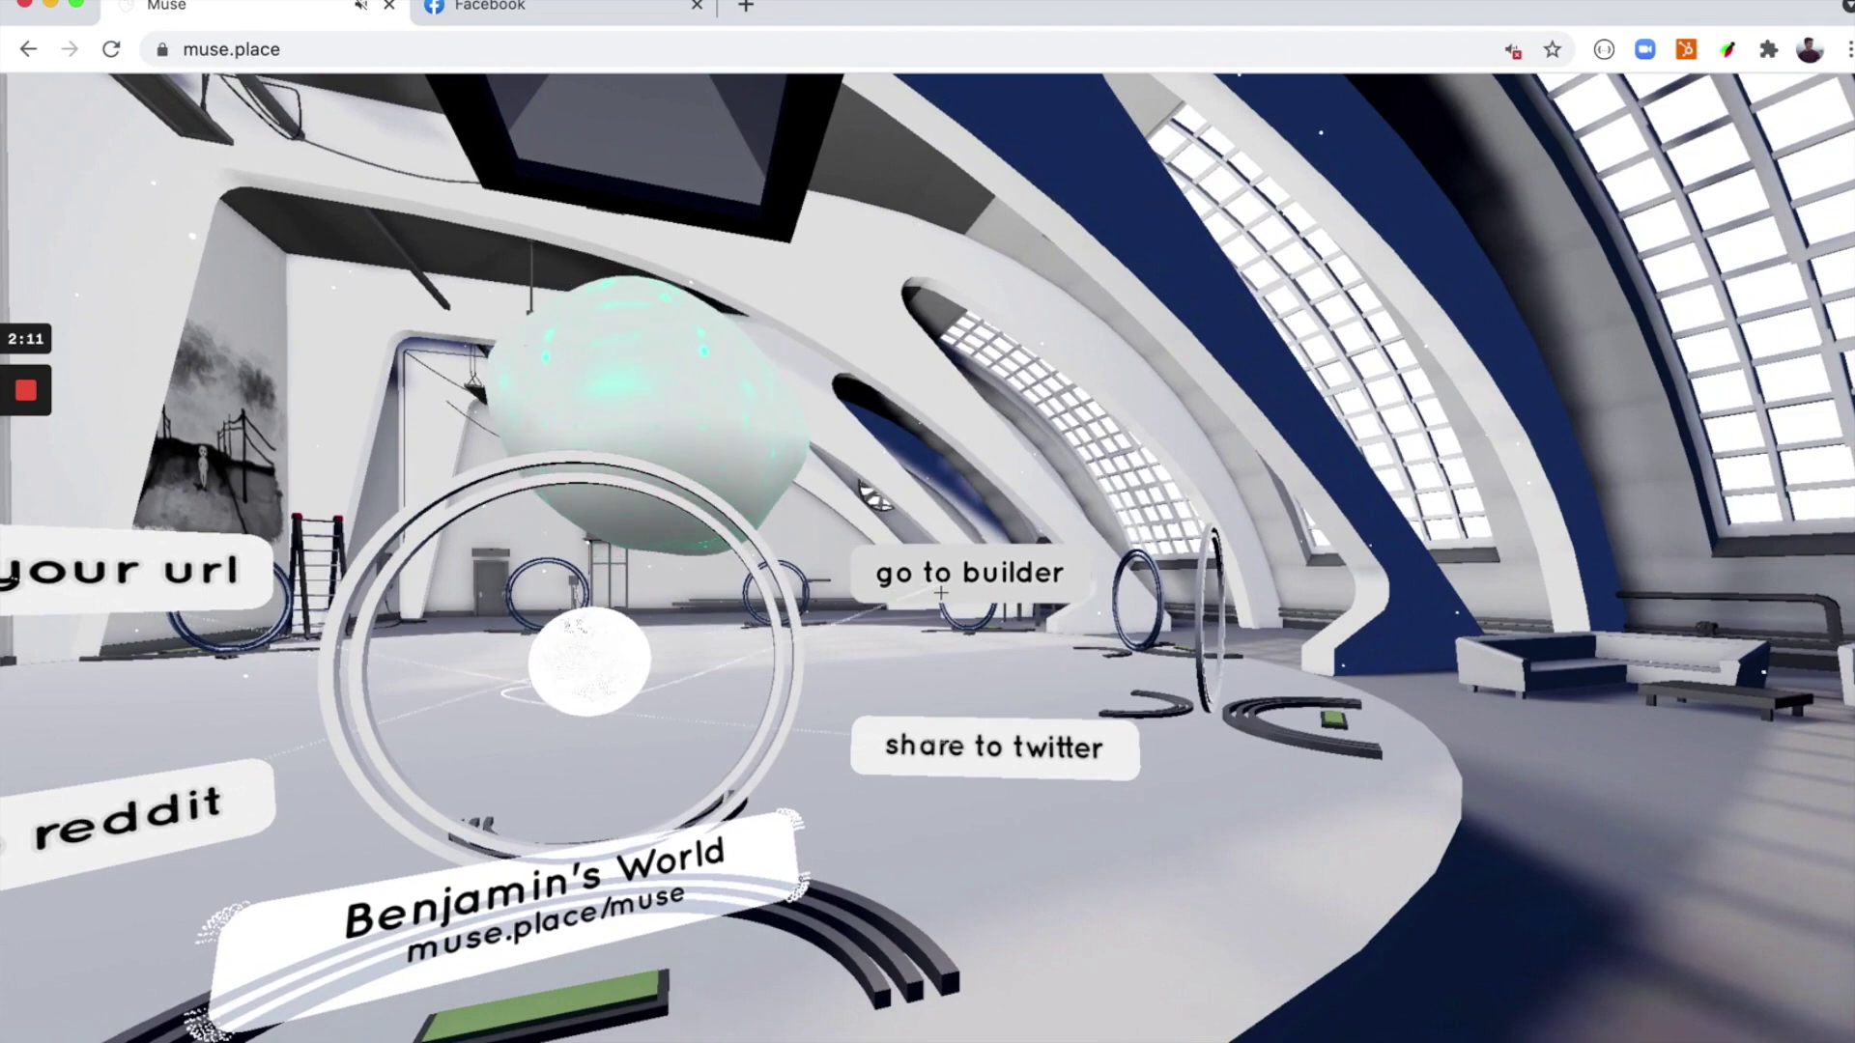
{"action": "left_click", "coordinate": [941, 593]}
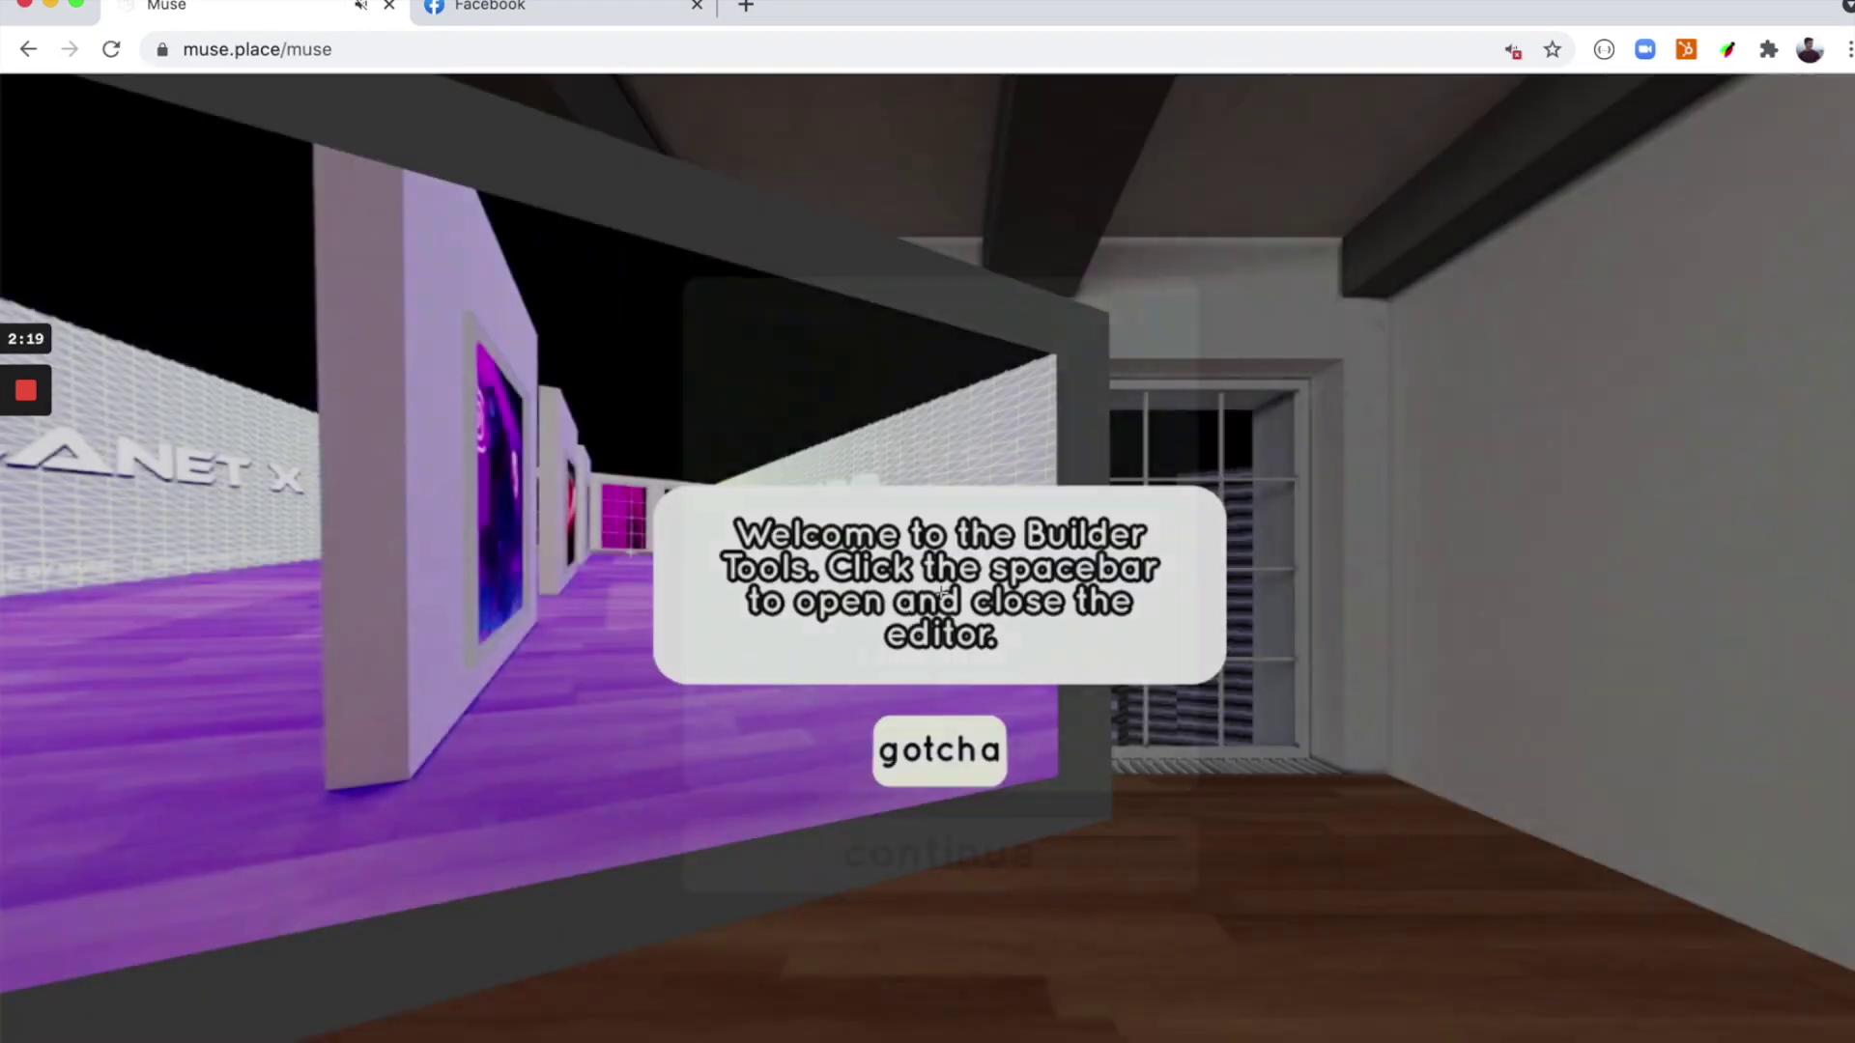
- Try opening and closing the builder editor, and dismiss the Builder Tools welcome message
{"action": "key", "text": "Left"}
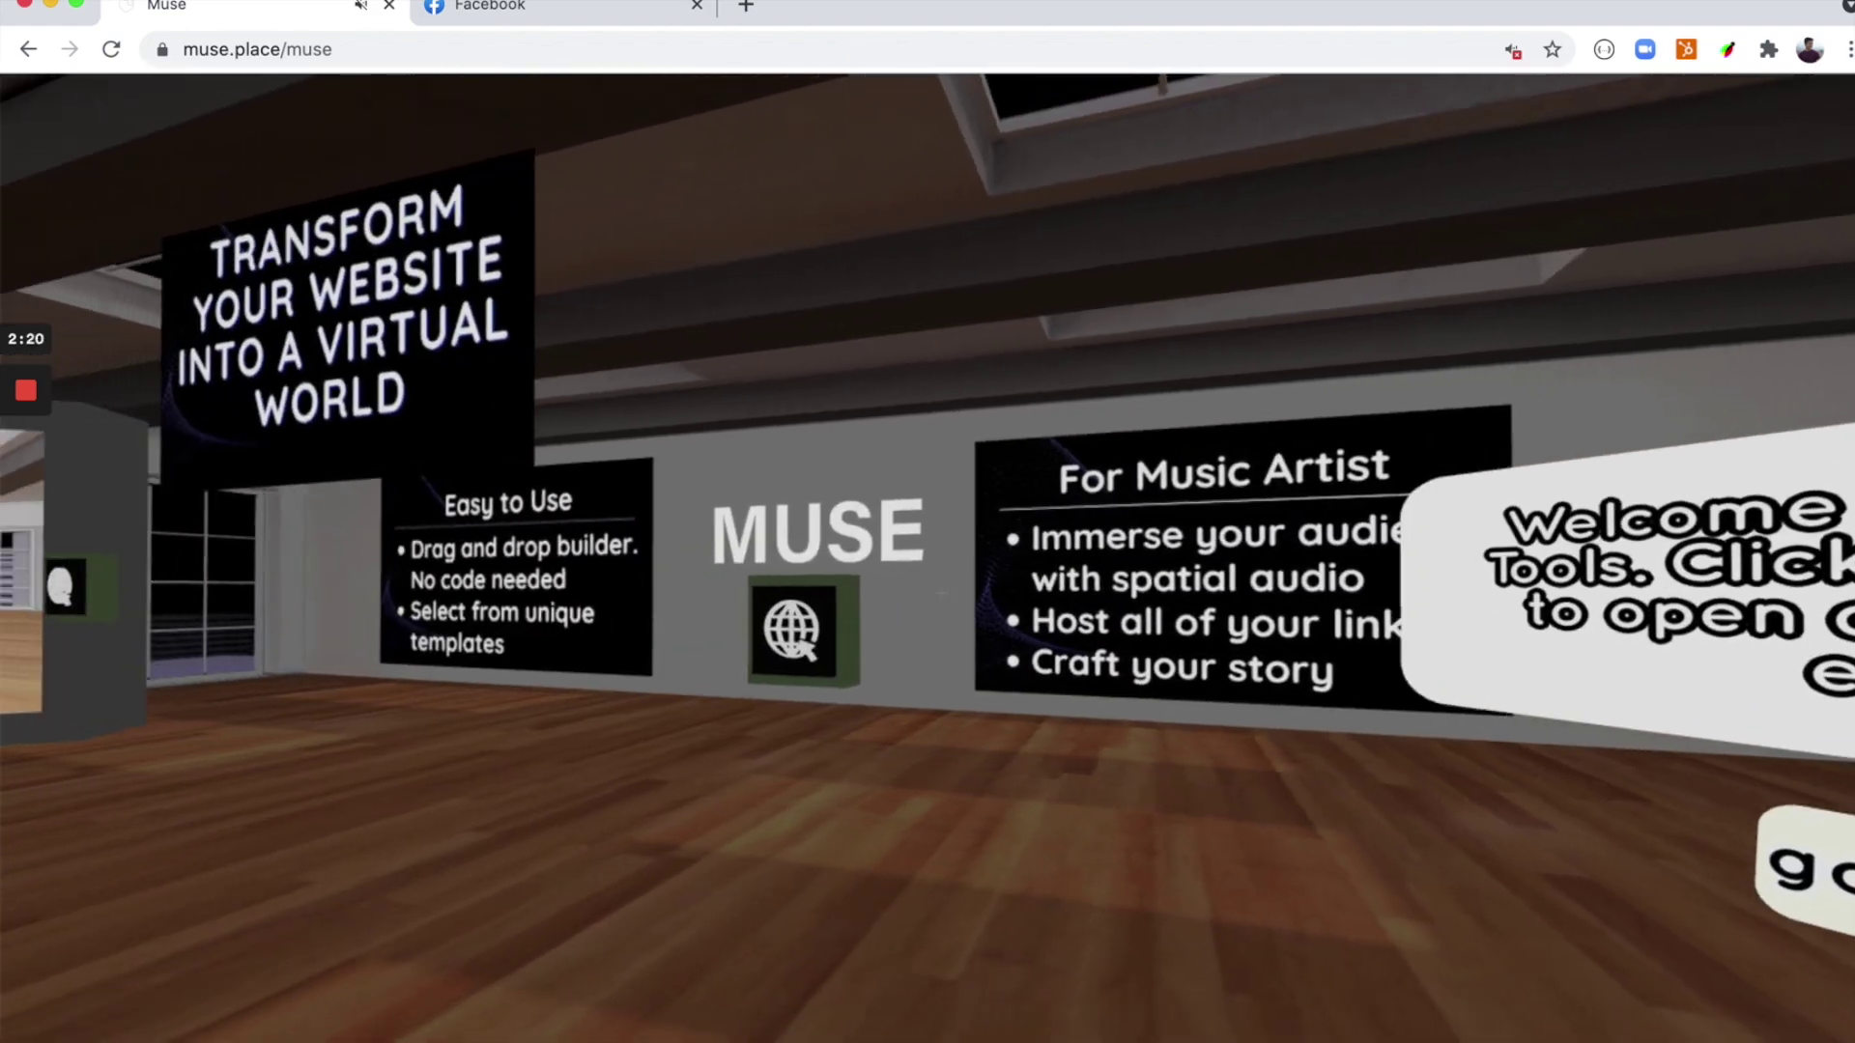
{"action": "key", "text": "Left"}
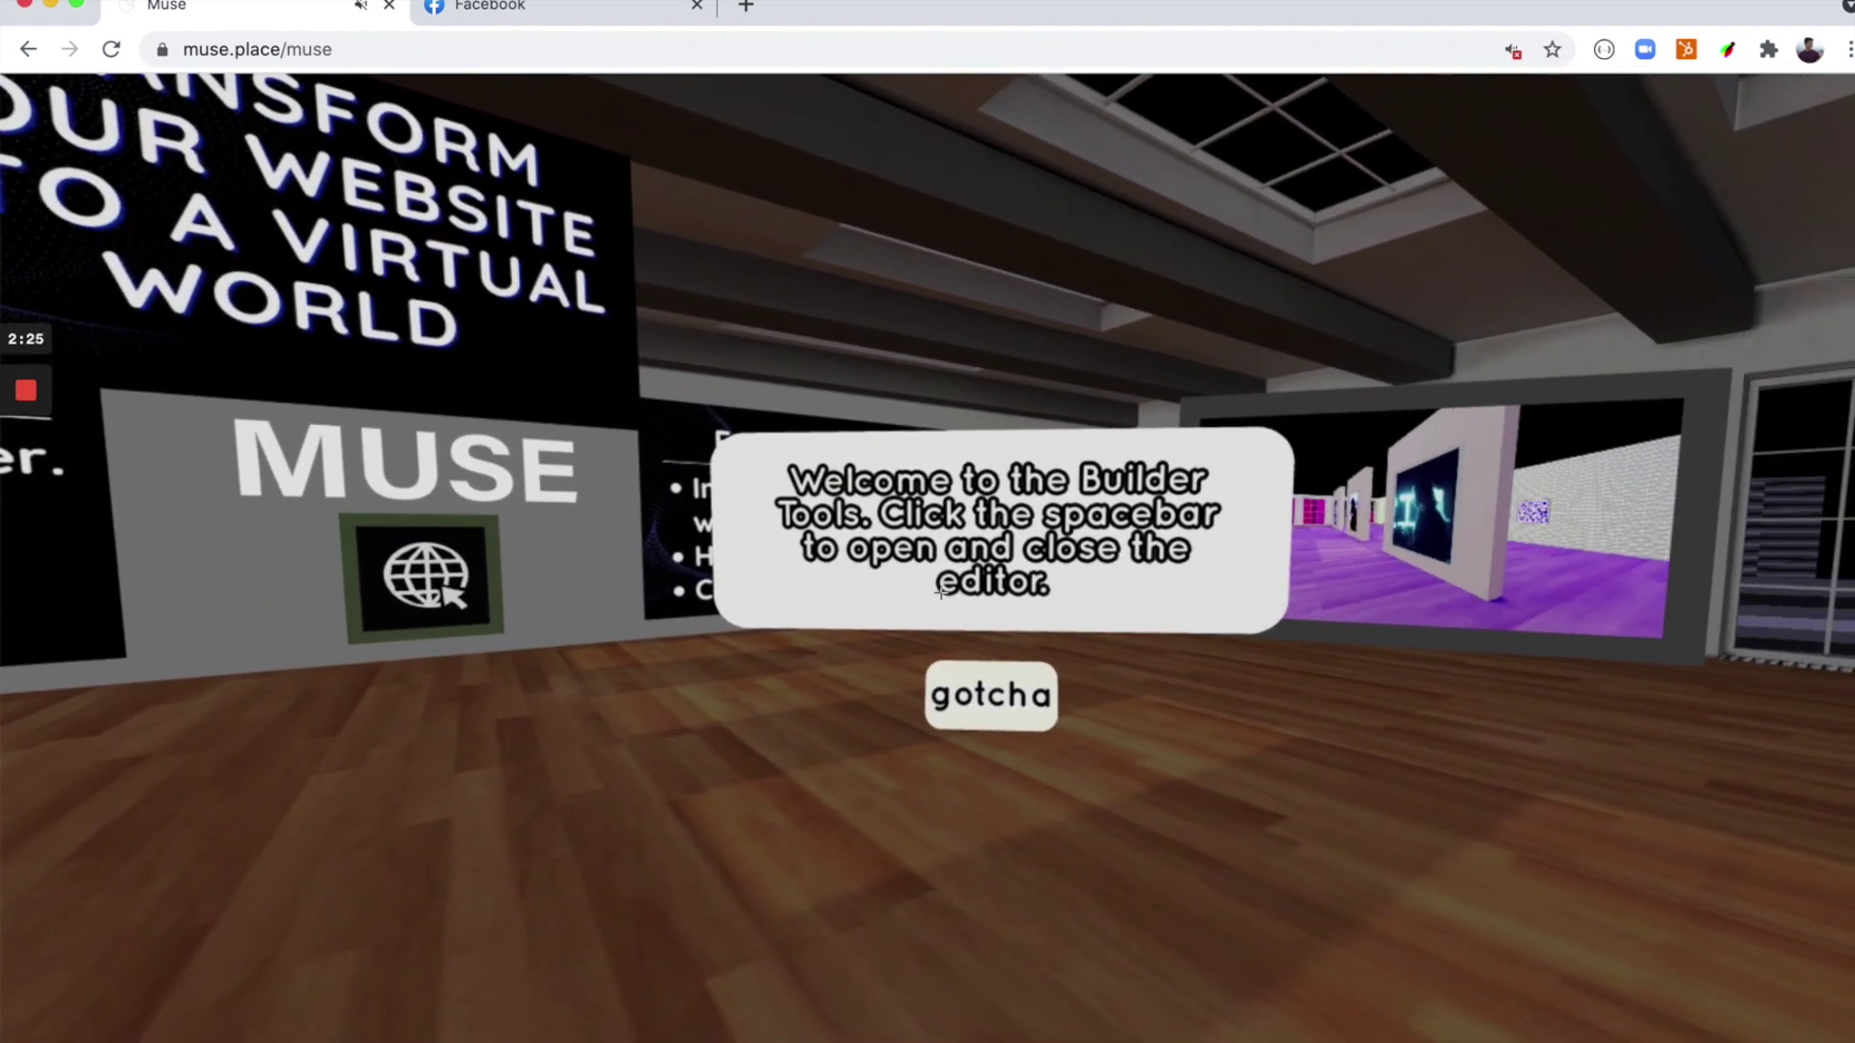
{"action": "key", "text": "space"}
{"action": "key", "text": "space"}
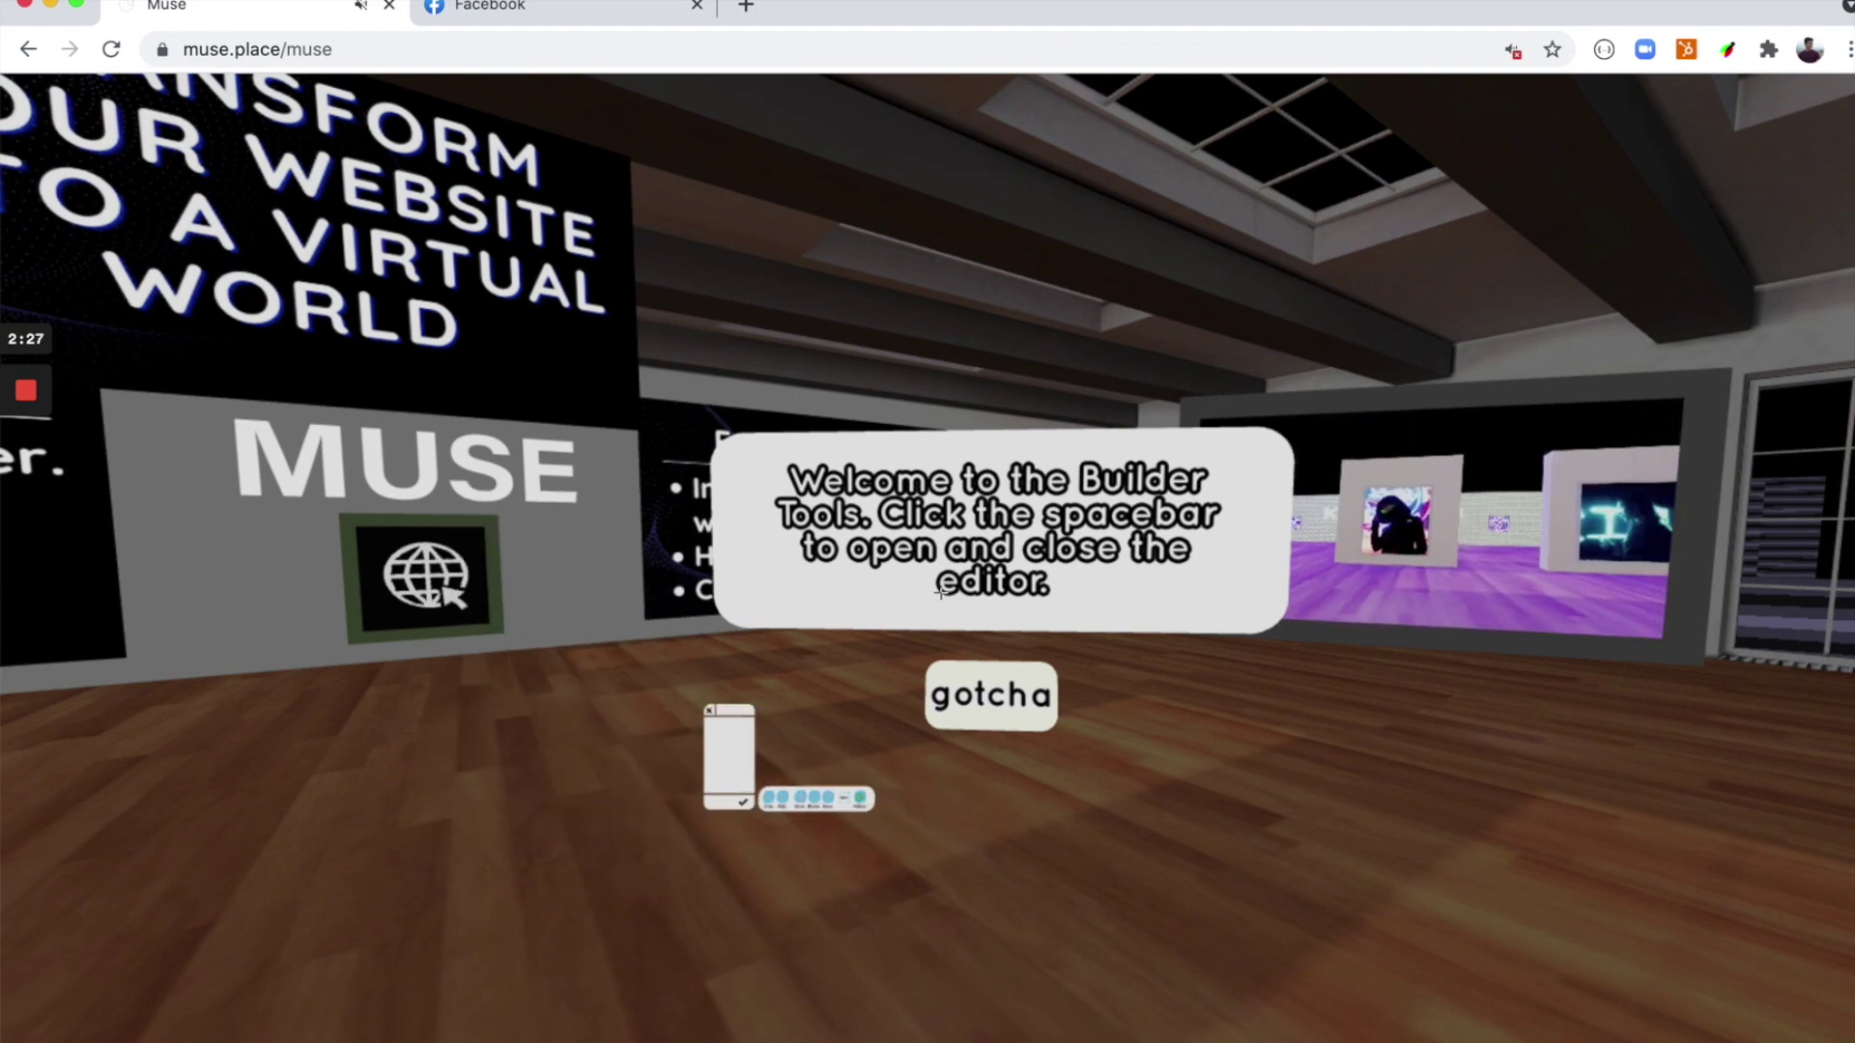
{"action": "key", "text": "space"}
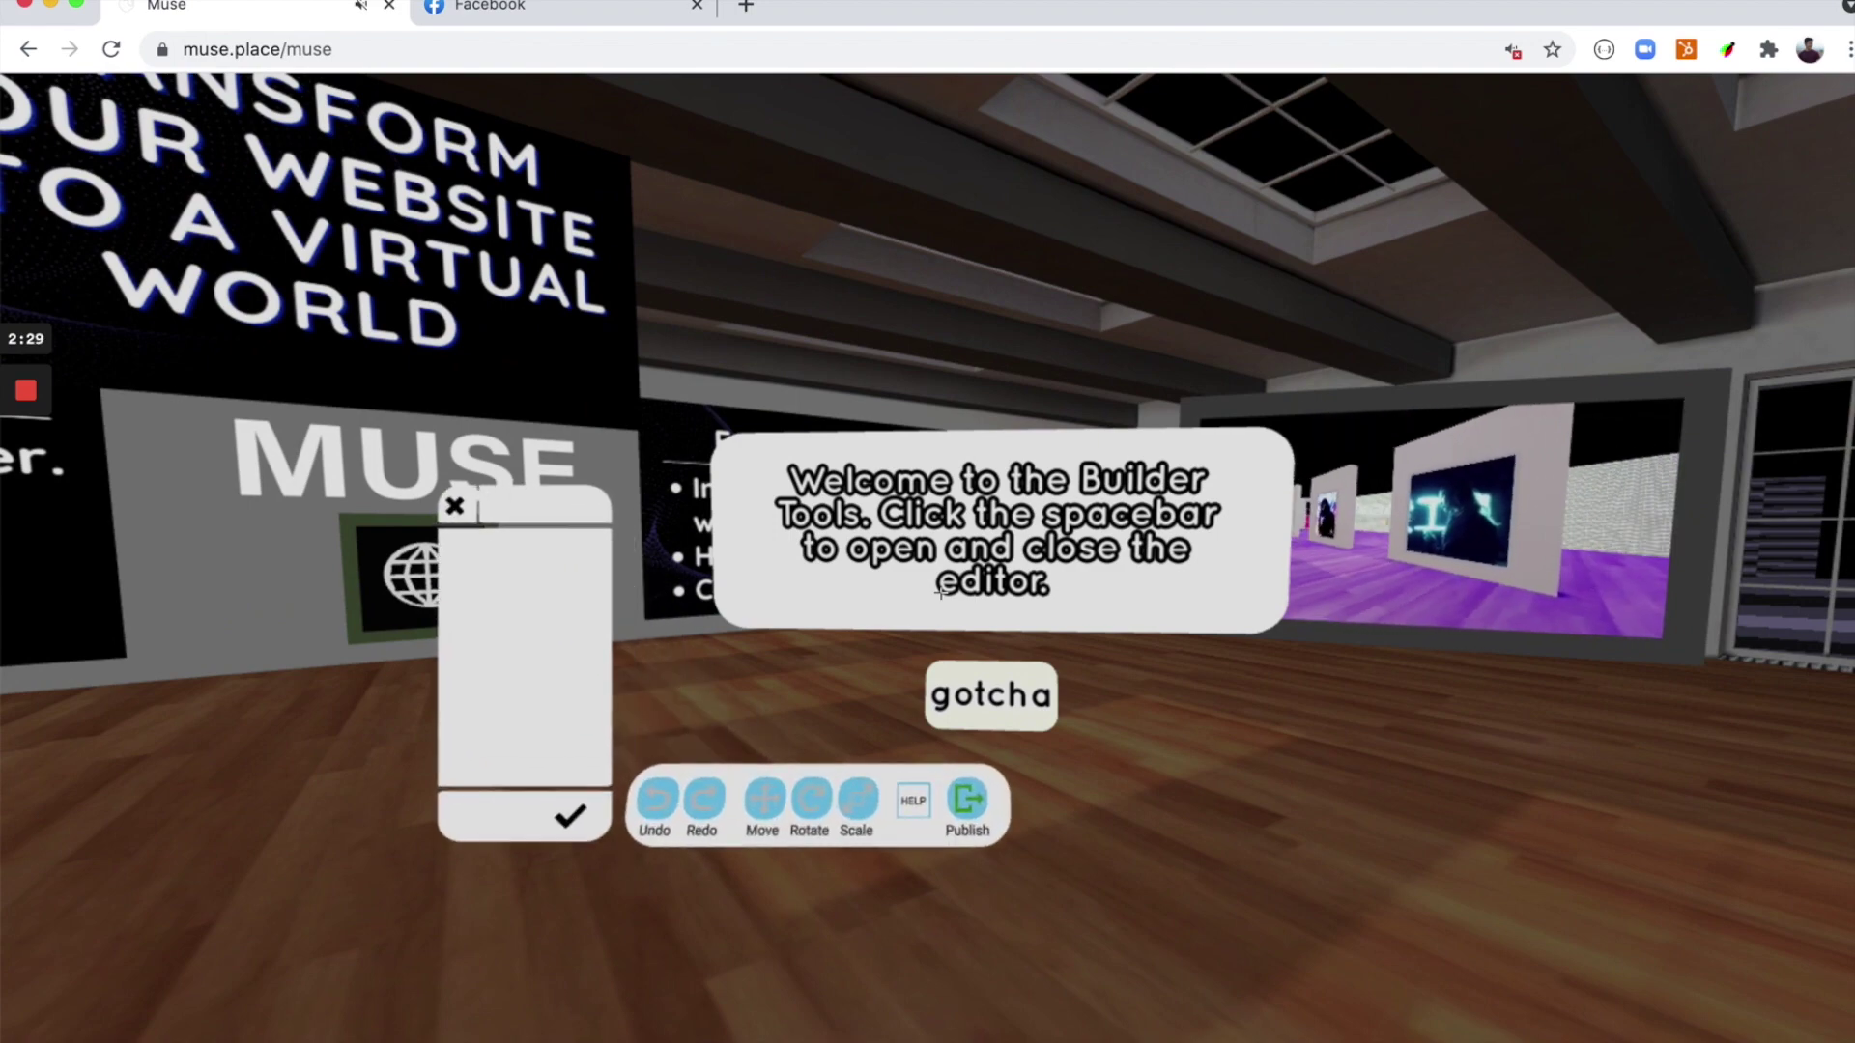
{"action": "key", "text": "space"}
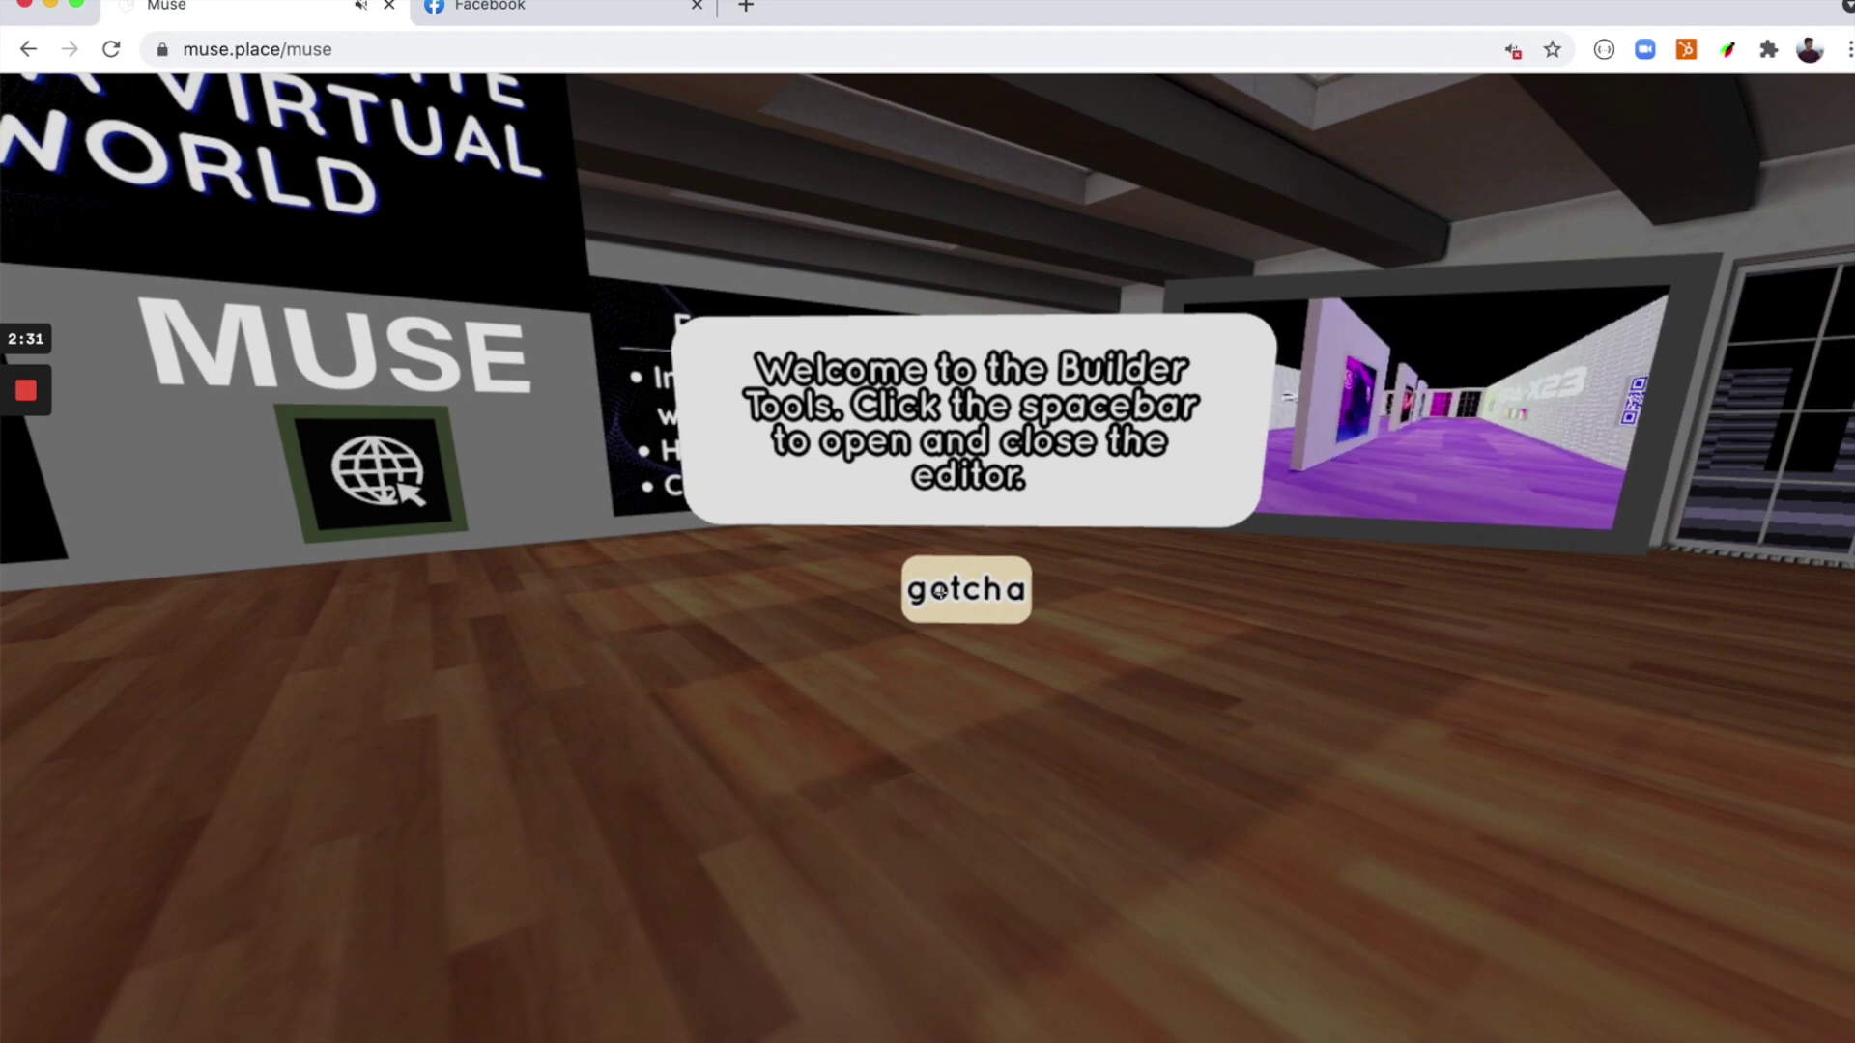
{"action": "left_click", "coordinate": [938, 591]}
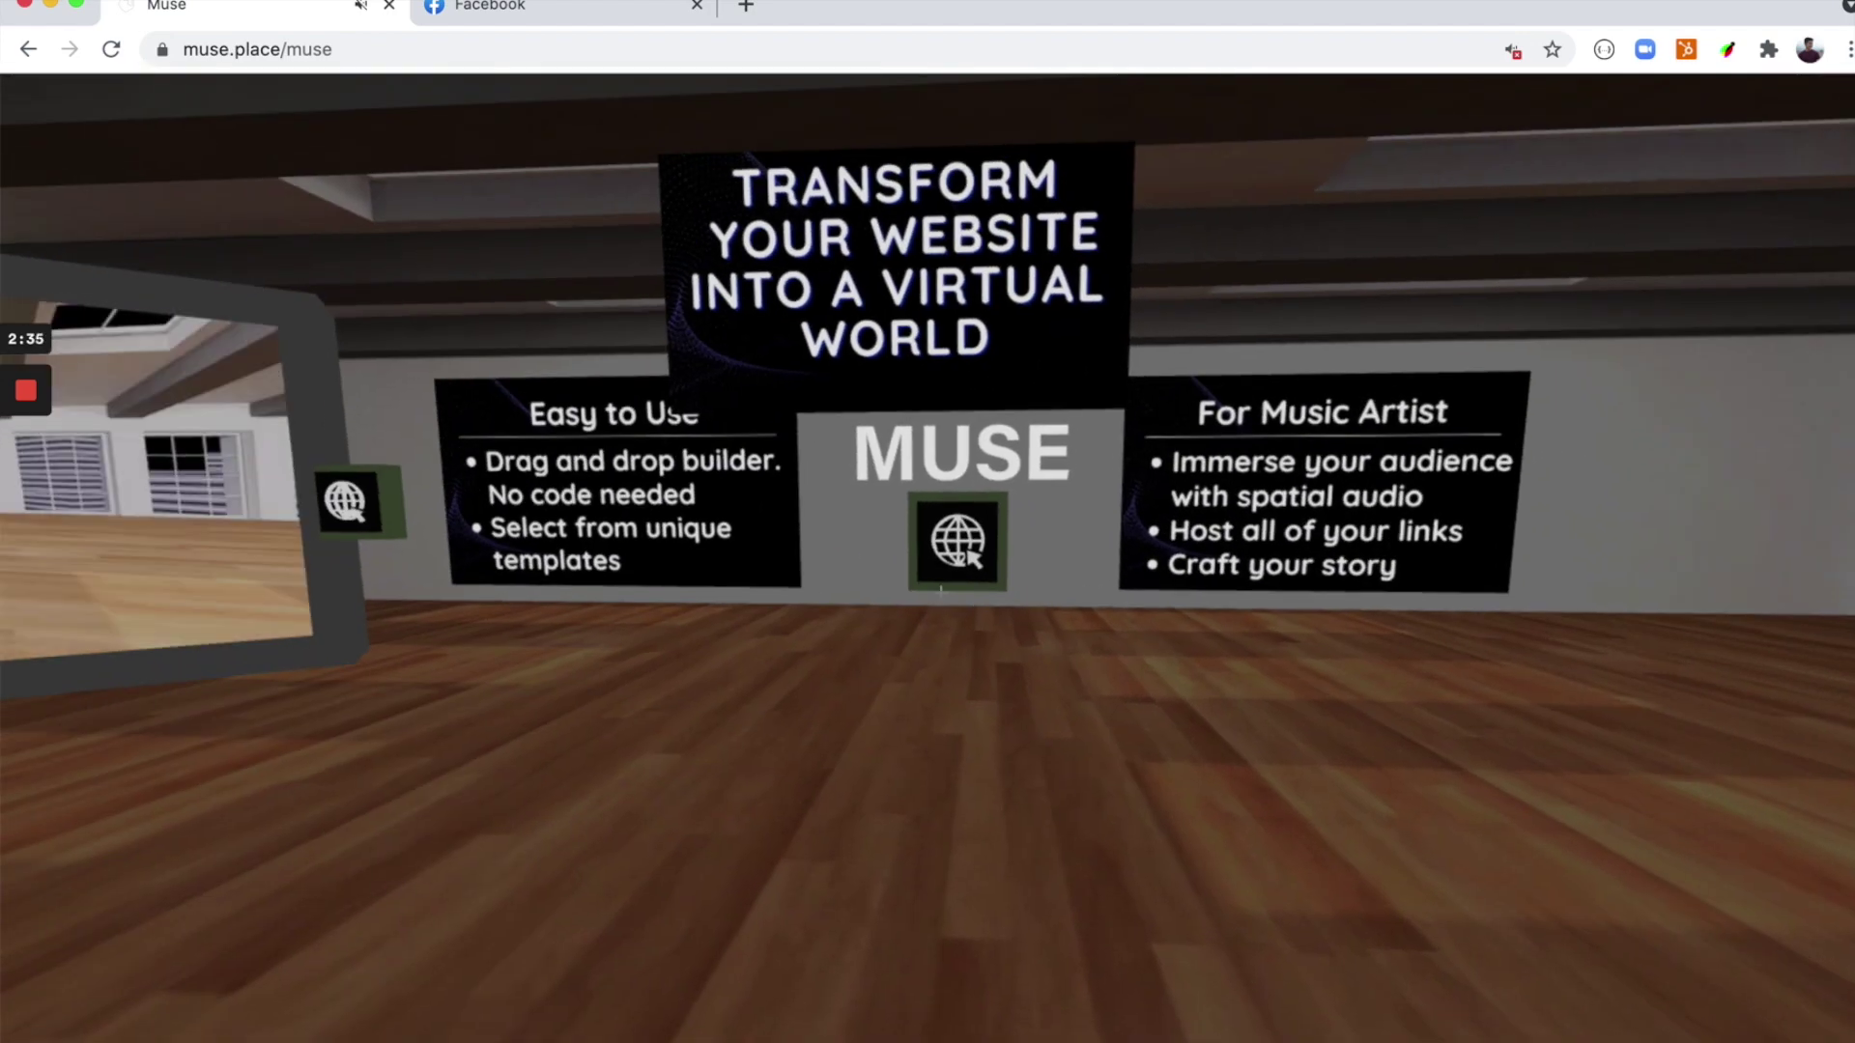
- Walk up to the MUSE sign, open the editor there and close it again
{"action": "key", "text": "w"}
{"action": "key", "text": "space"}
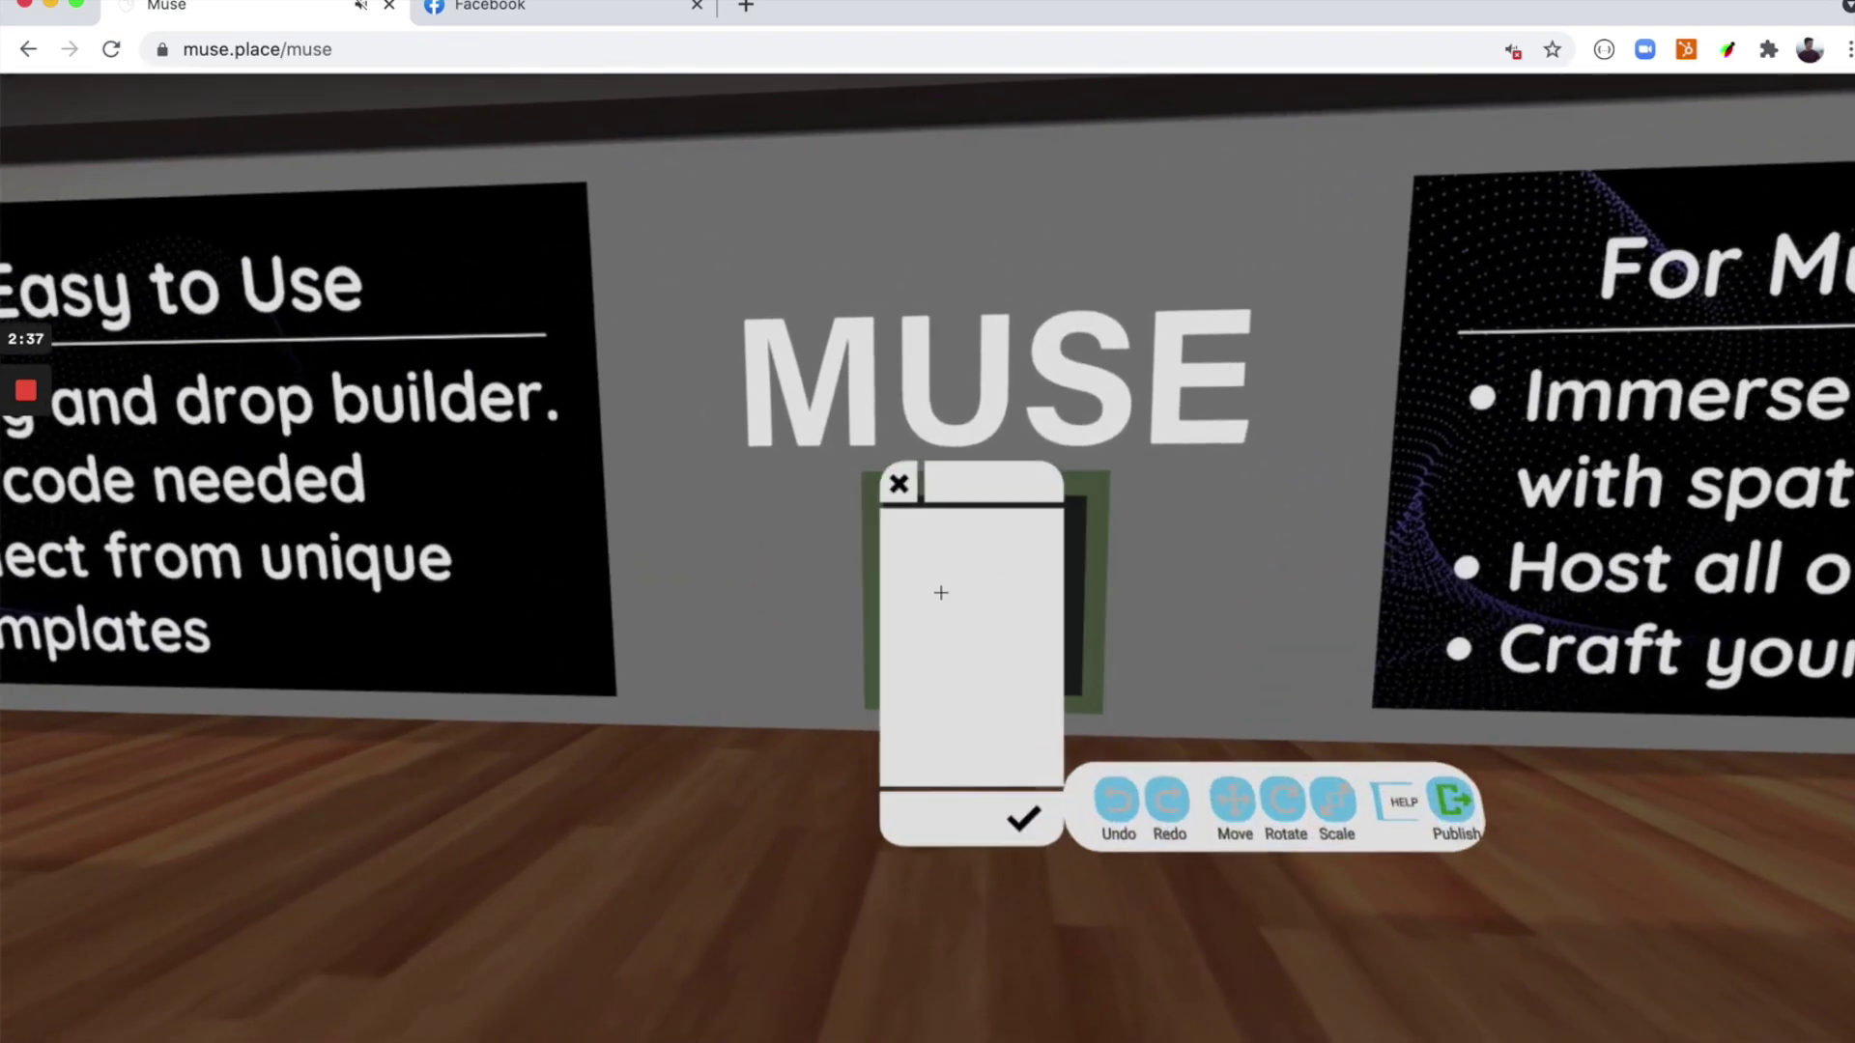
{"action": "key", "text": "space"}
- Walk around the room and examine its wall panels, link cubes, doors and video screens
{"action": "key", "text": "s"}
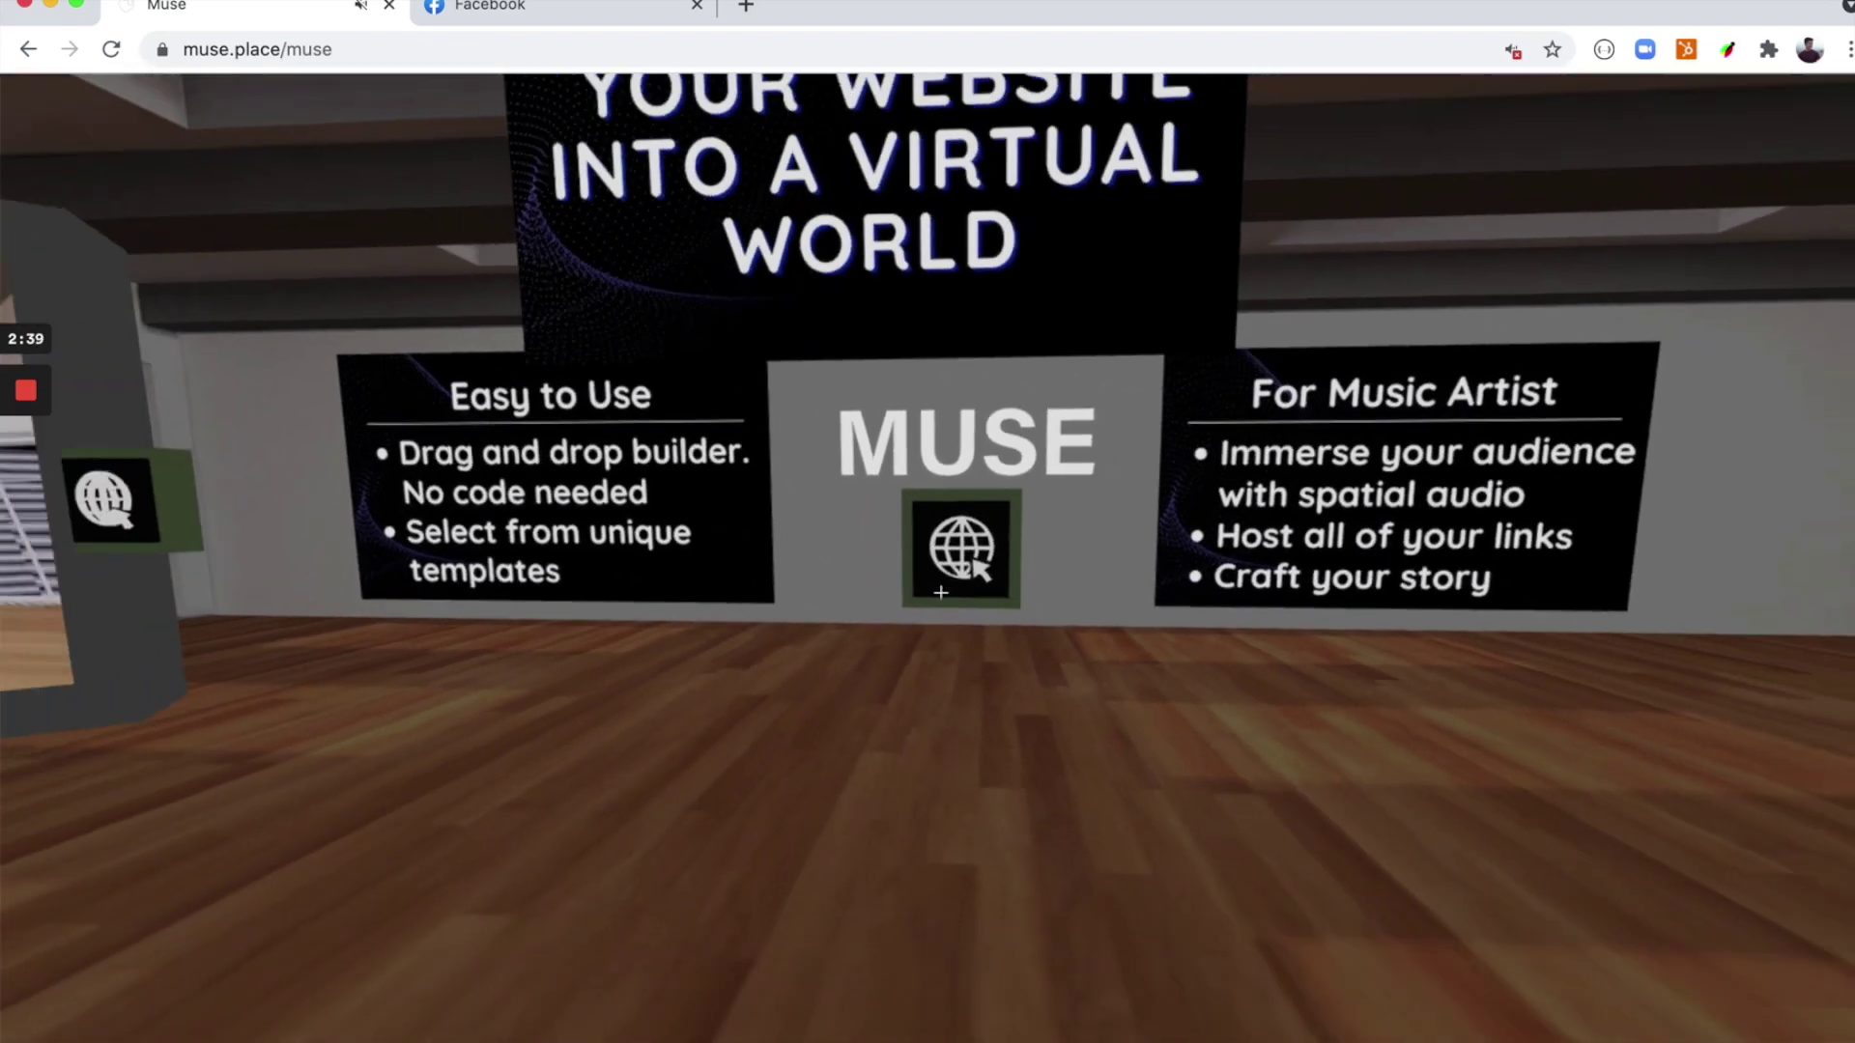
{"action": "key", "text": "a"}
{"action": "key", "text": "d"}
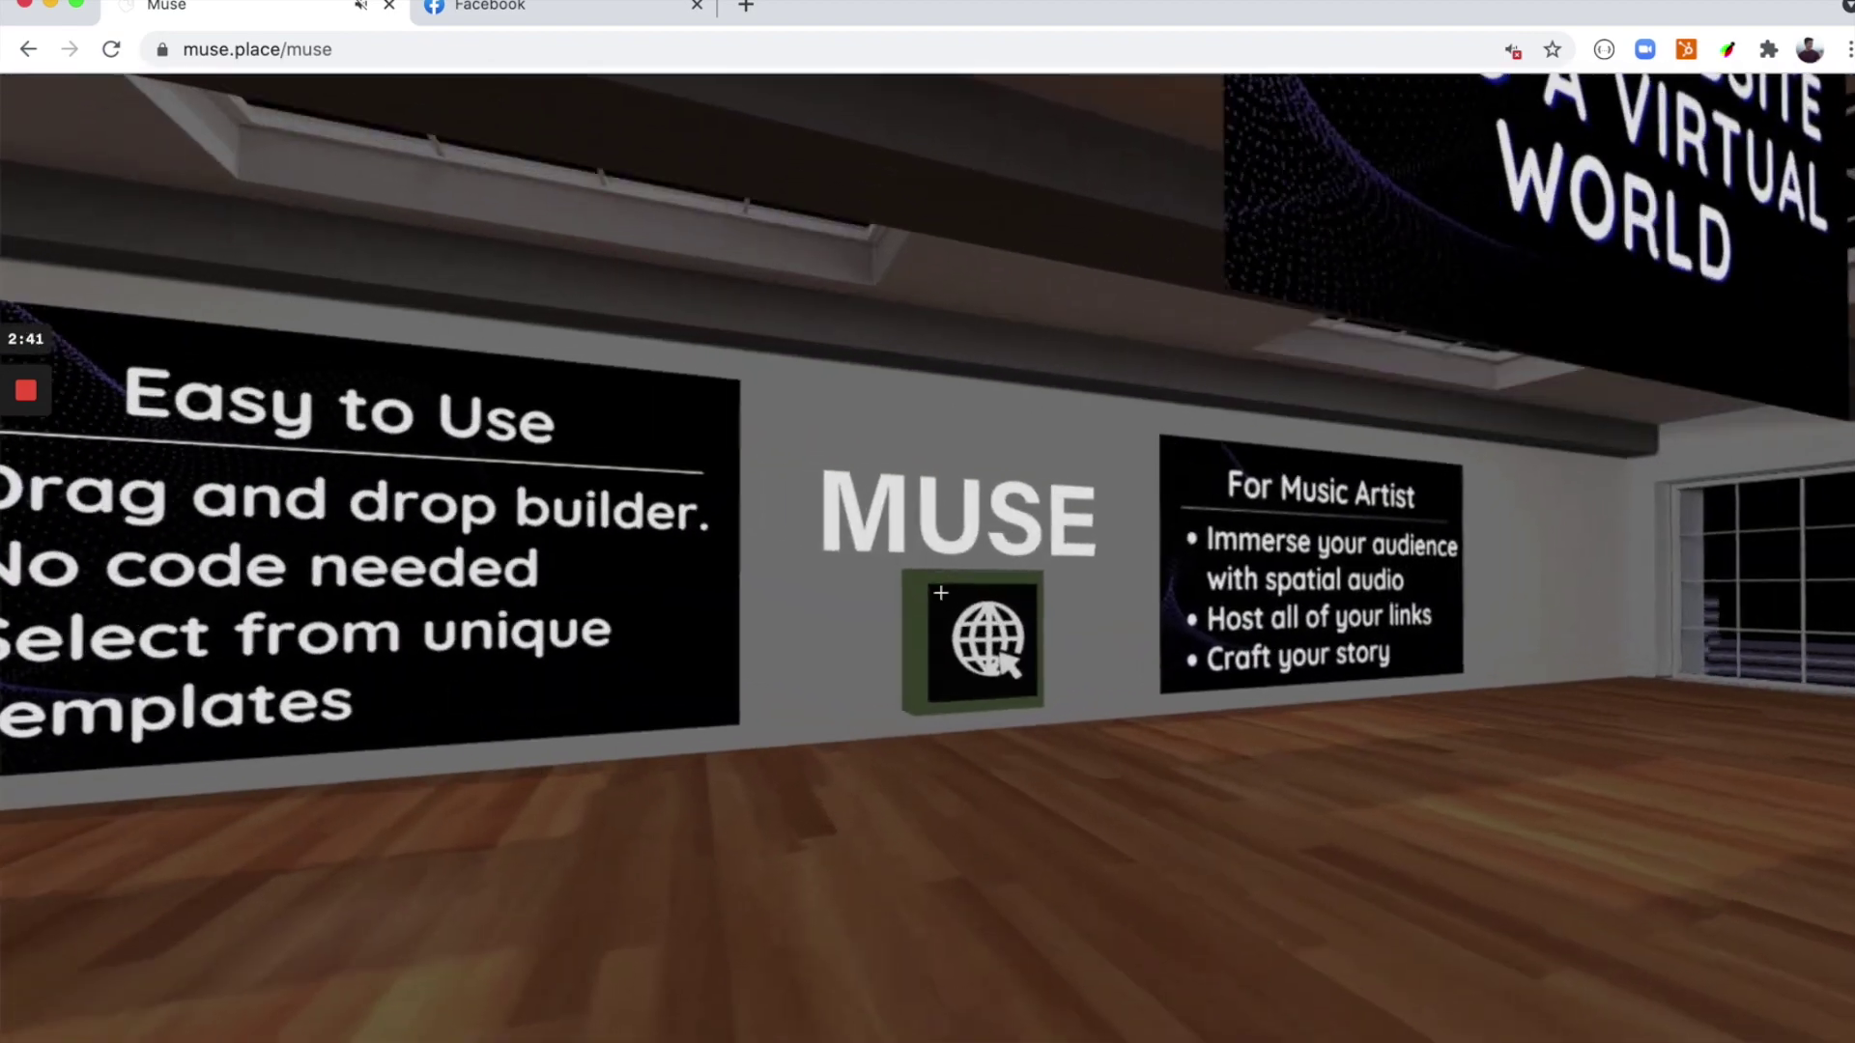
{"action": "key", "text": "w"}
{"action": "key", "text": "a"}
{"action": "key", "text": "s"}
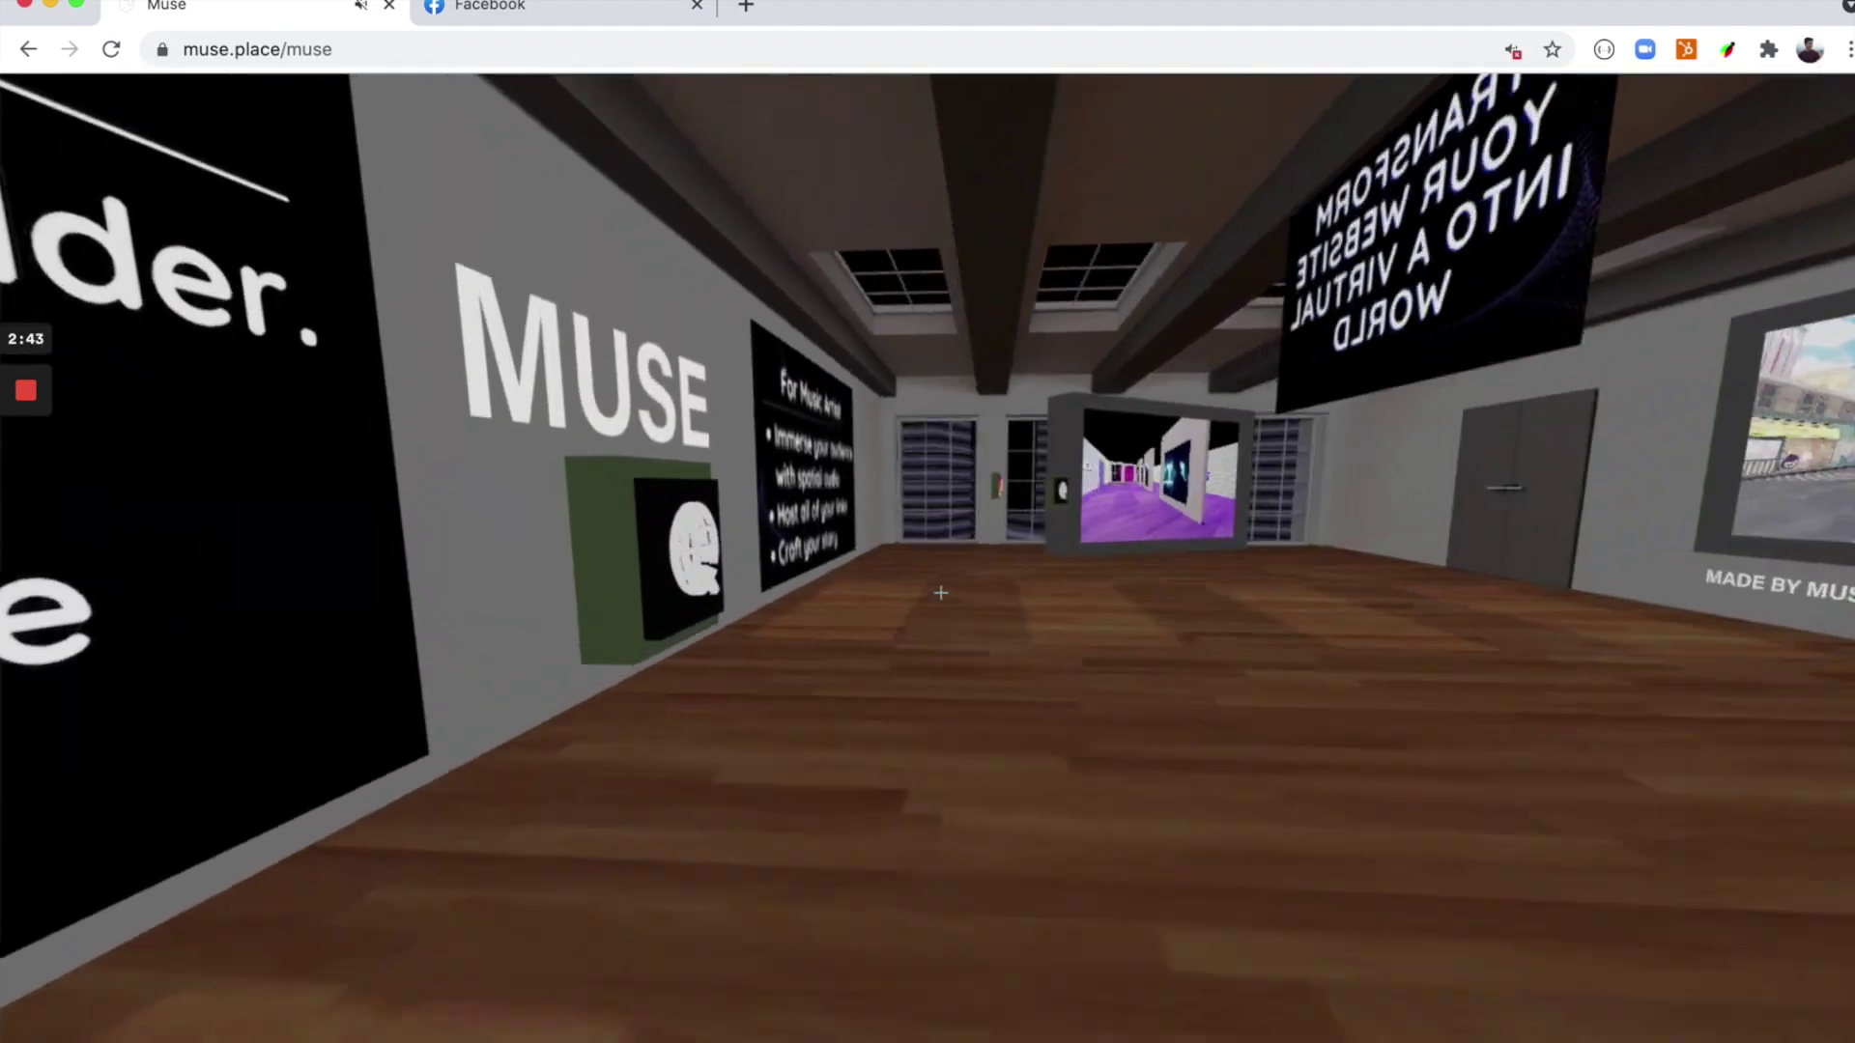
{"action": "key", "text": "w"}
{"action": "key", "text": "d"}
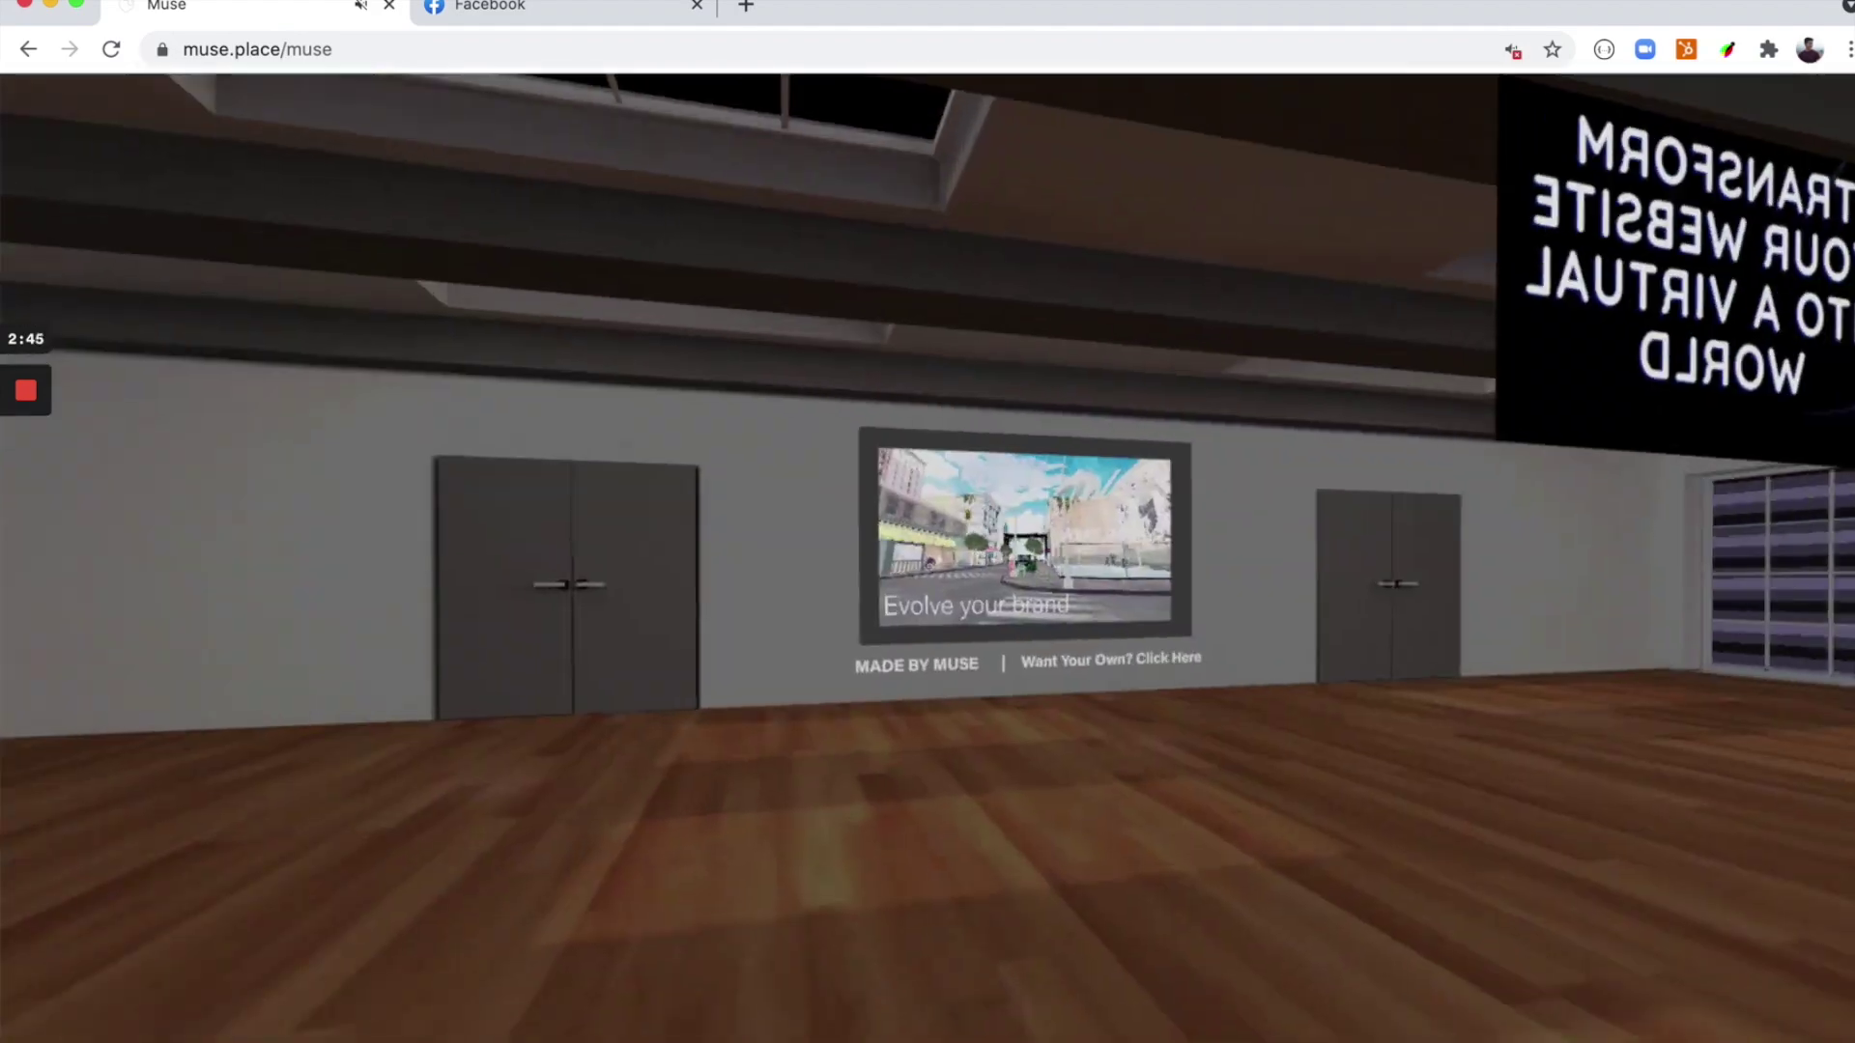
{"action": "key", "text": "d"}
{"action": "key", "text": "w"}
- Bring up the editor and move around the room with it open, pointing at the panels and link cubes
{"action": "key", "text": "e"}
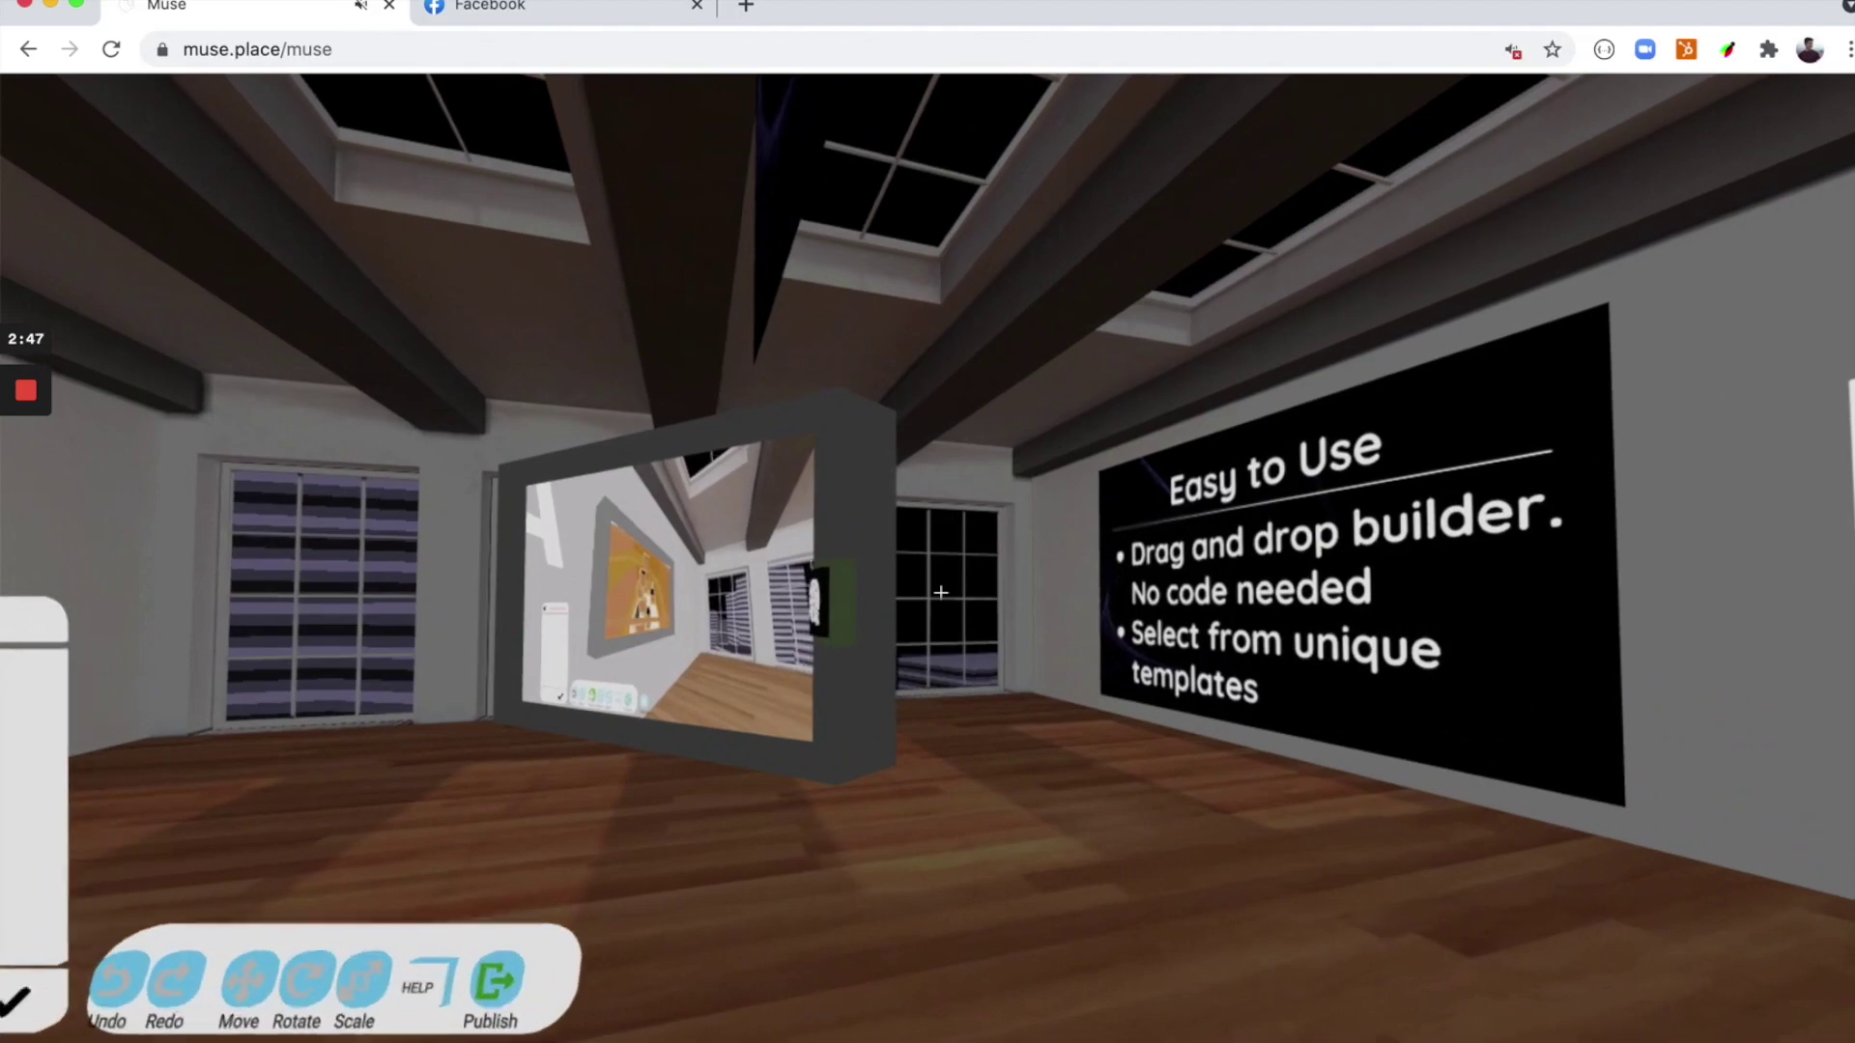
{"action": "key", "text": "w"}
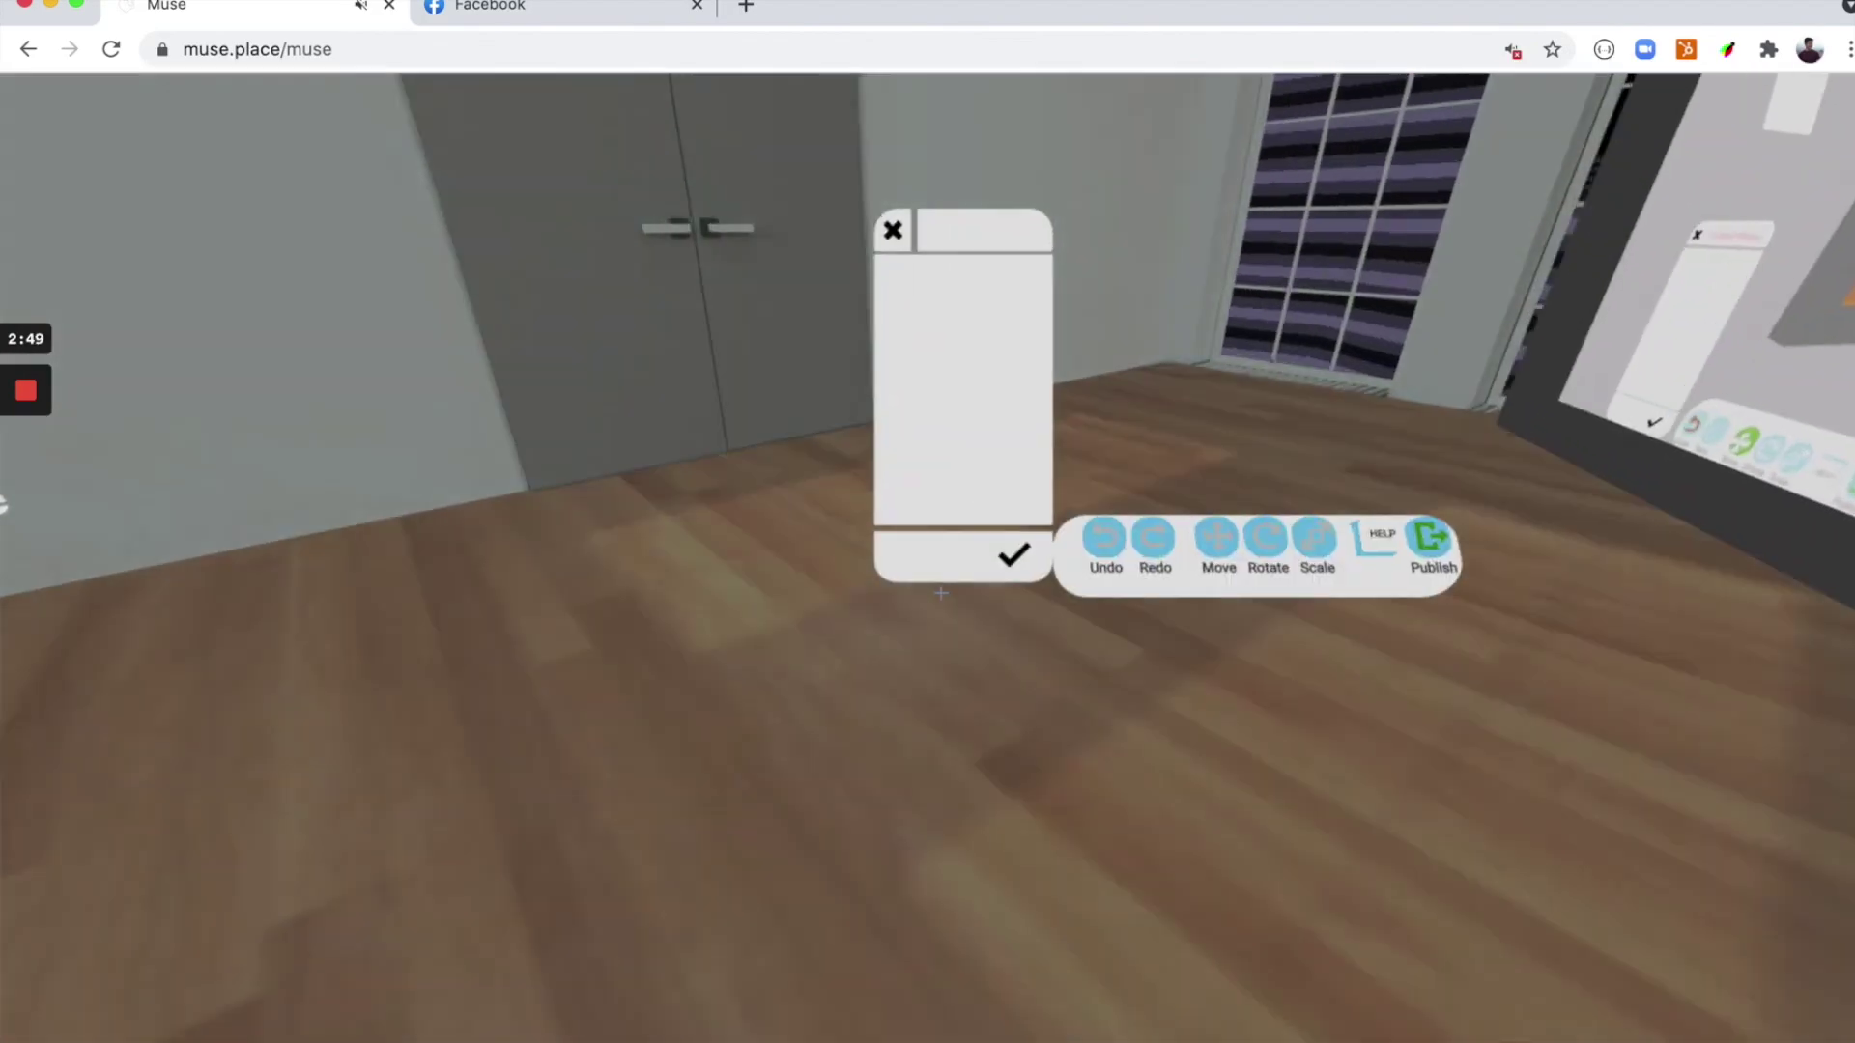
{"action": "key", "text": "w"}
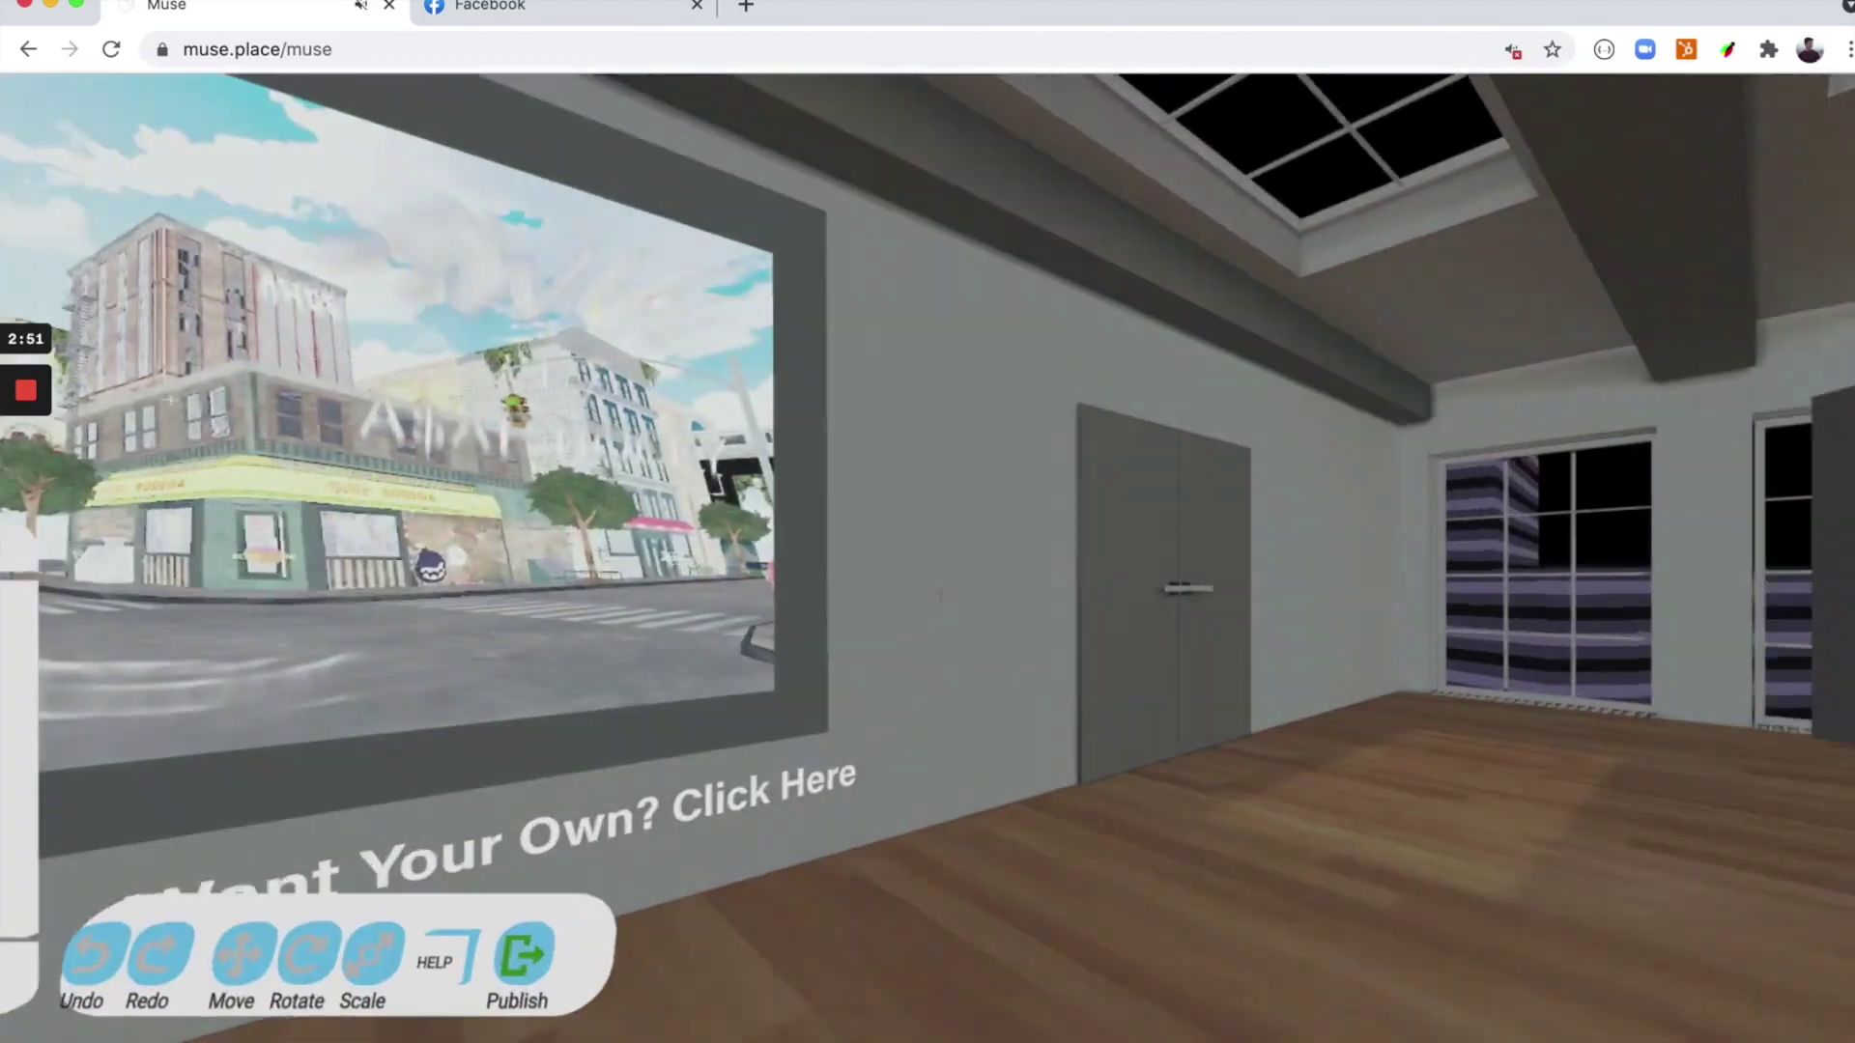
{"action": "key", "text": "w"}
{"action": "key", "text": "s"}
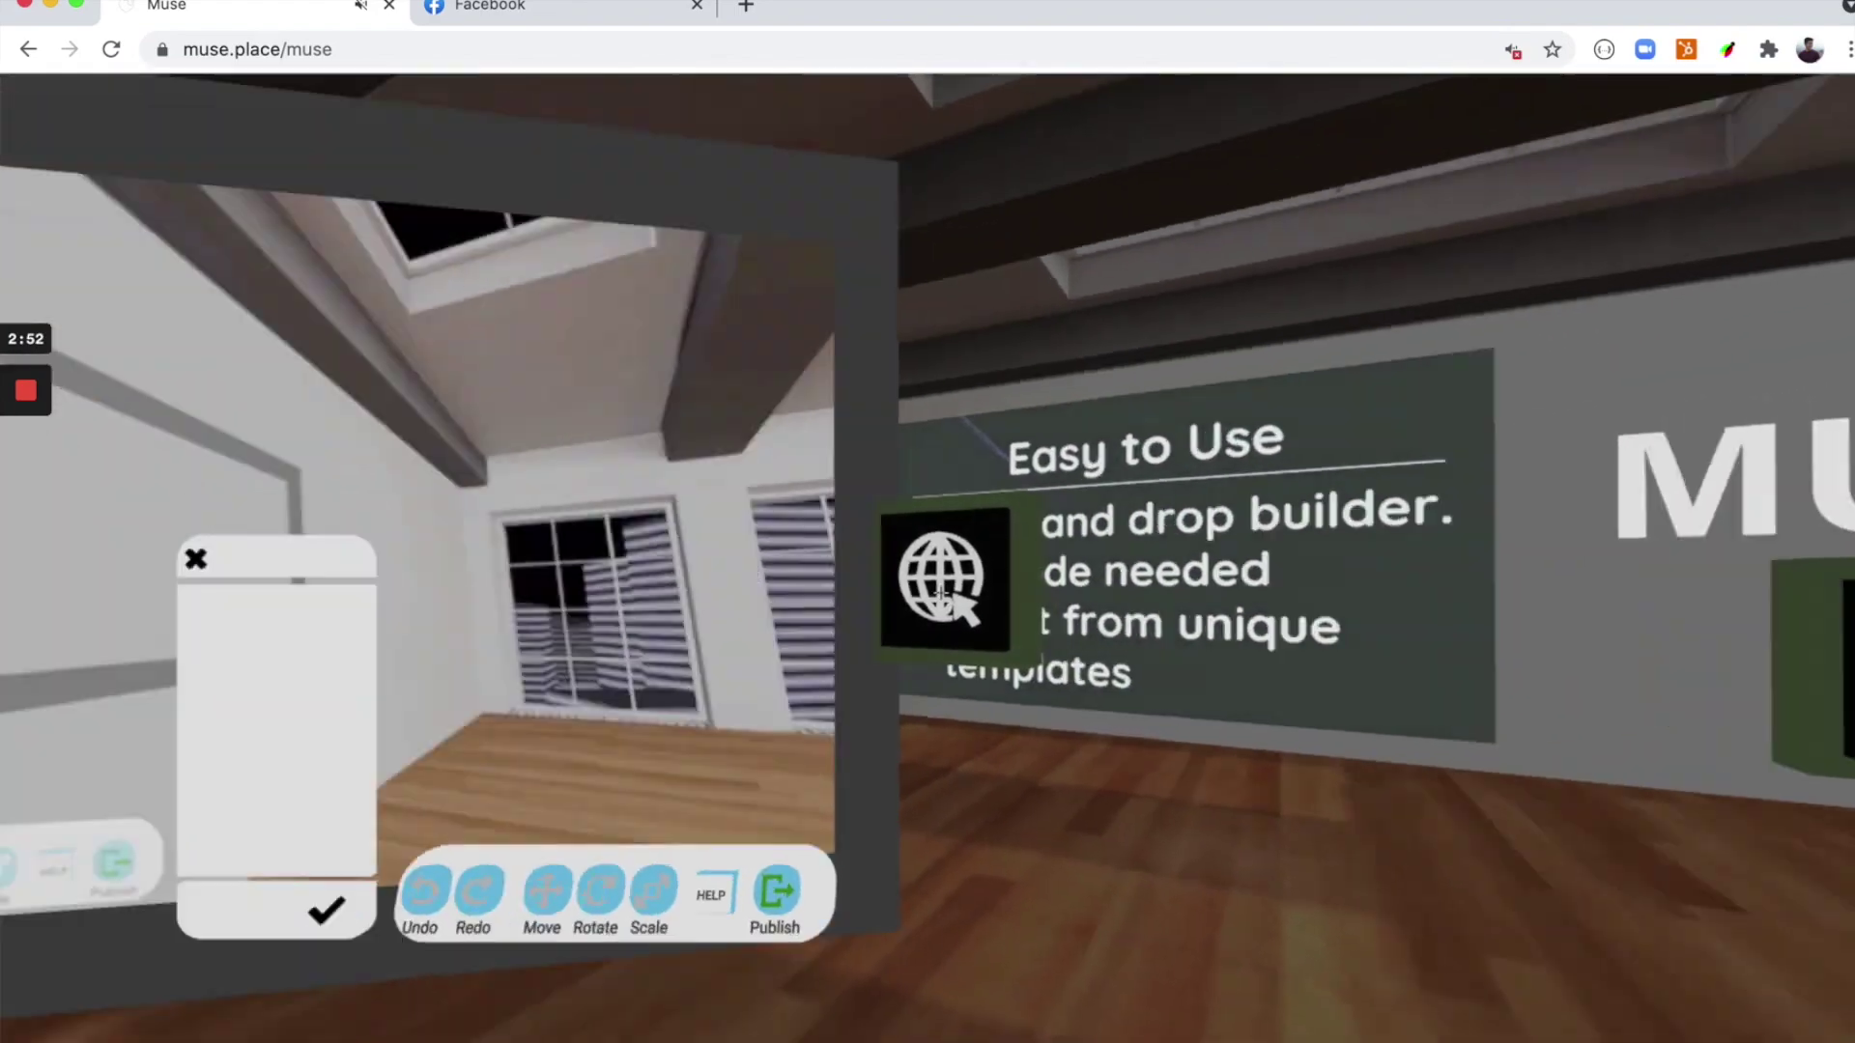
{"action": "key", "text": "w"}
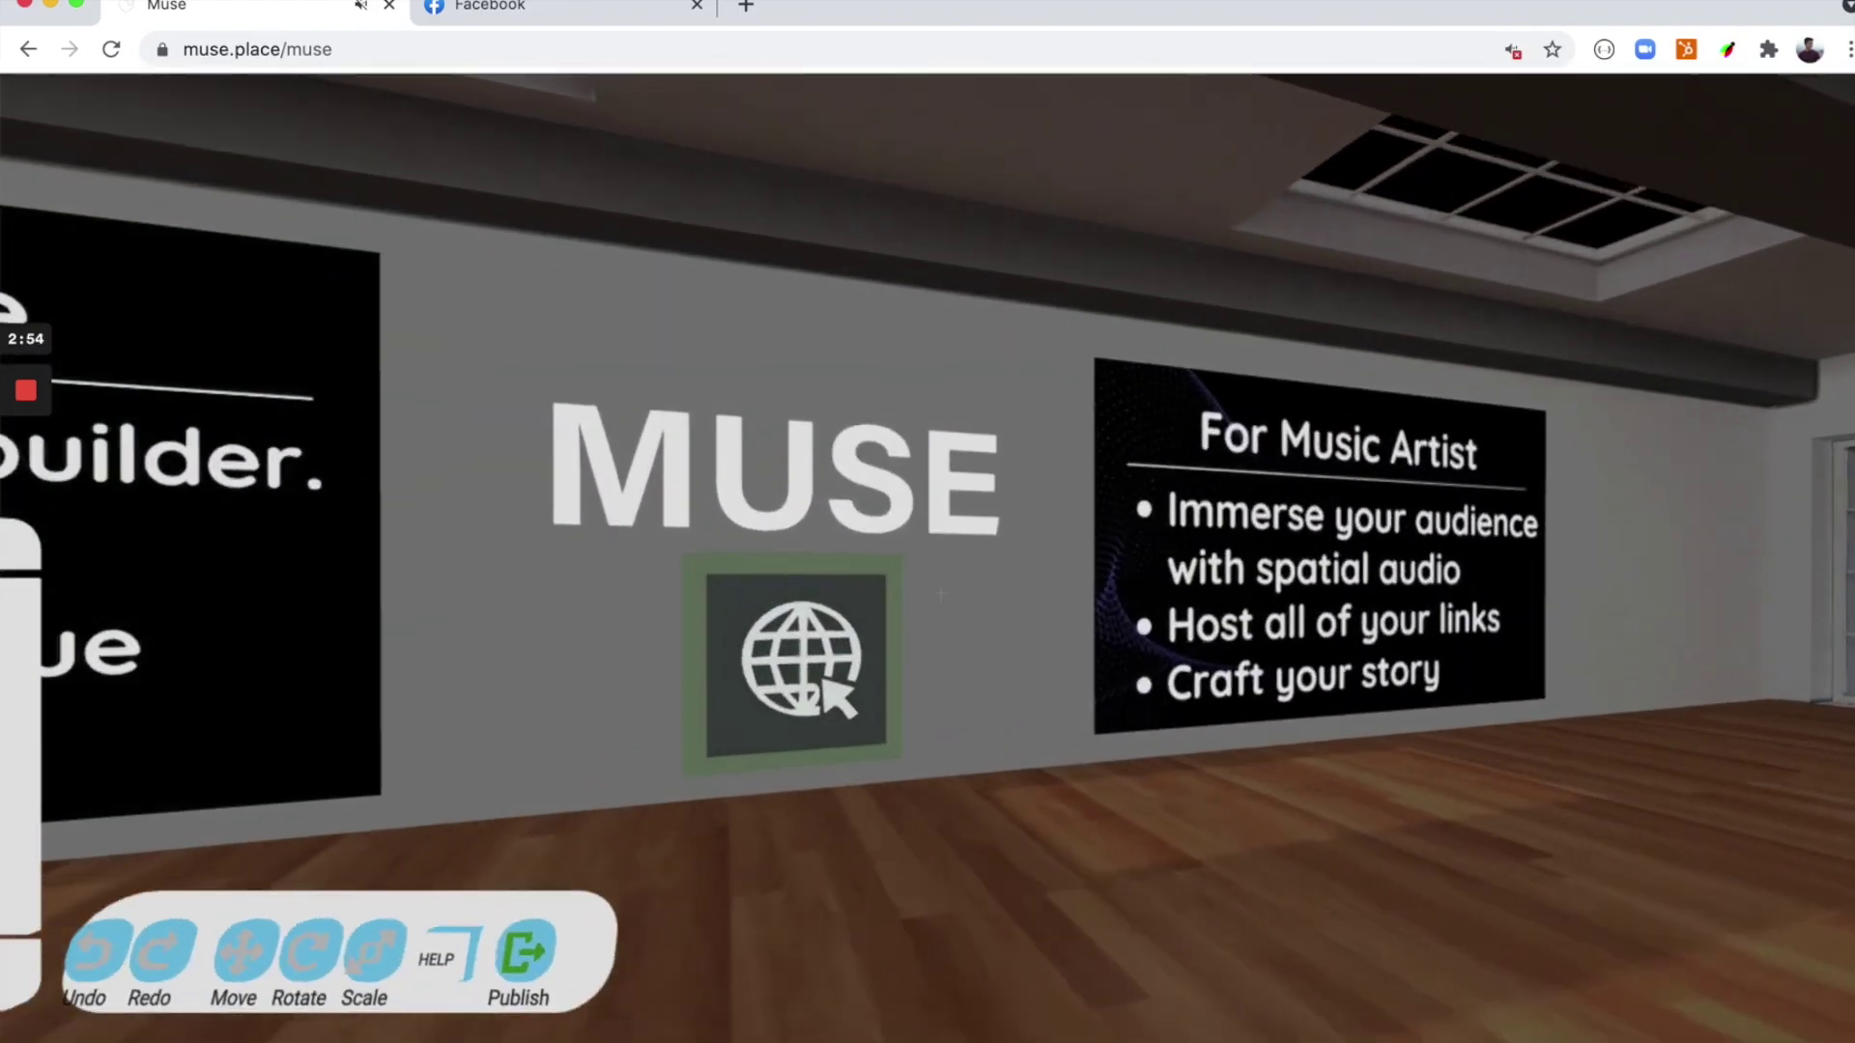
{"action": "key", "text": "s"}
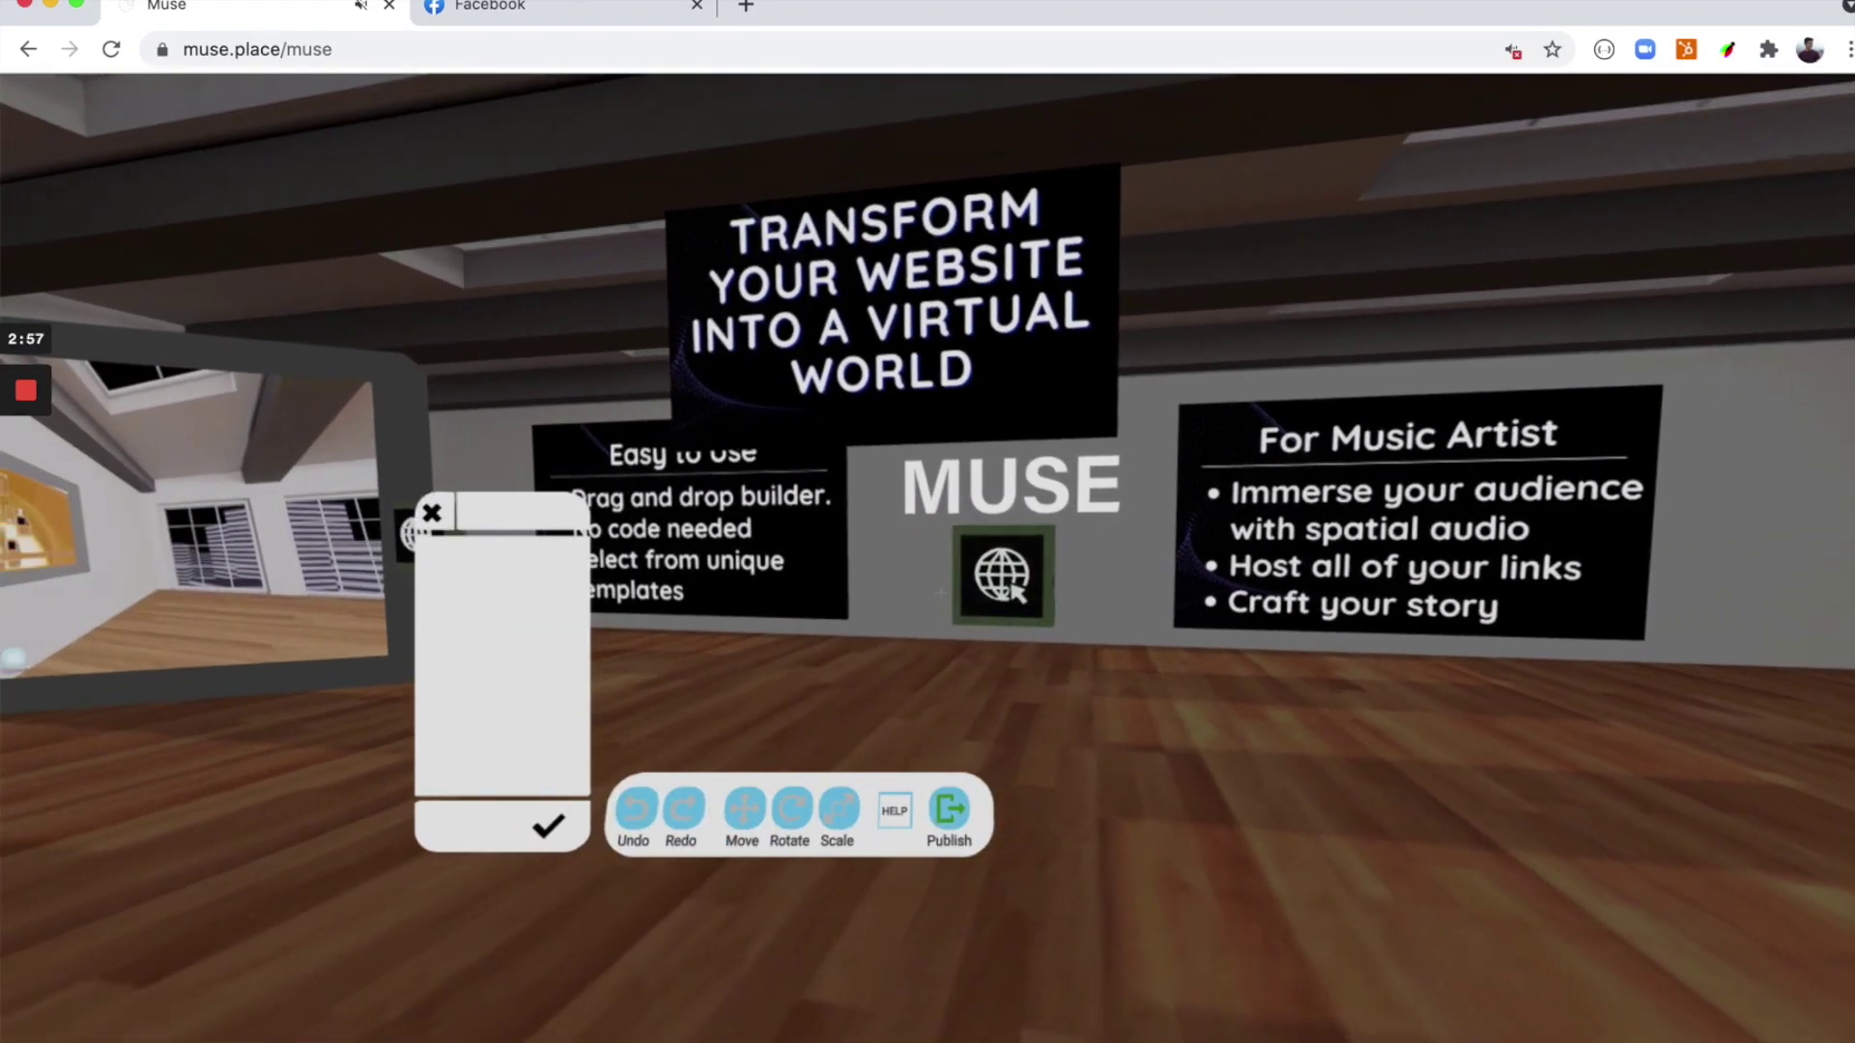
- Close the editor and reopen it while facing the "Transform your website into a virtual world" banner
{"action": "key", "text": "w"}
{"action": "key", "text": "Escape"}
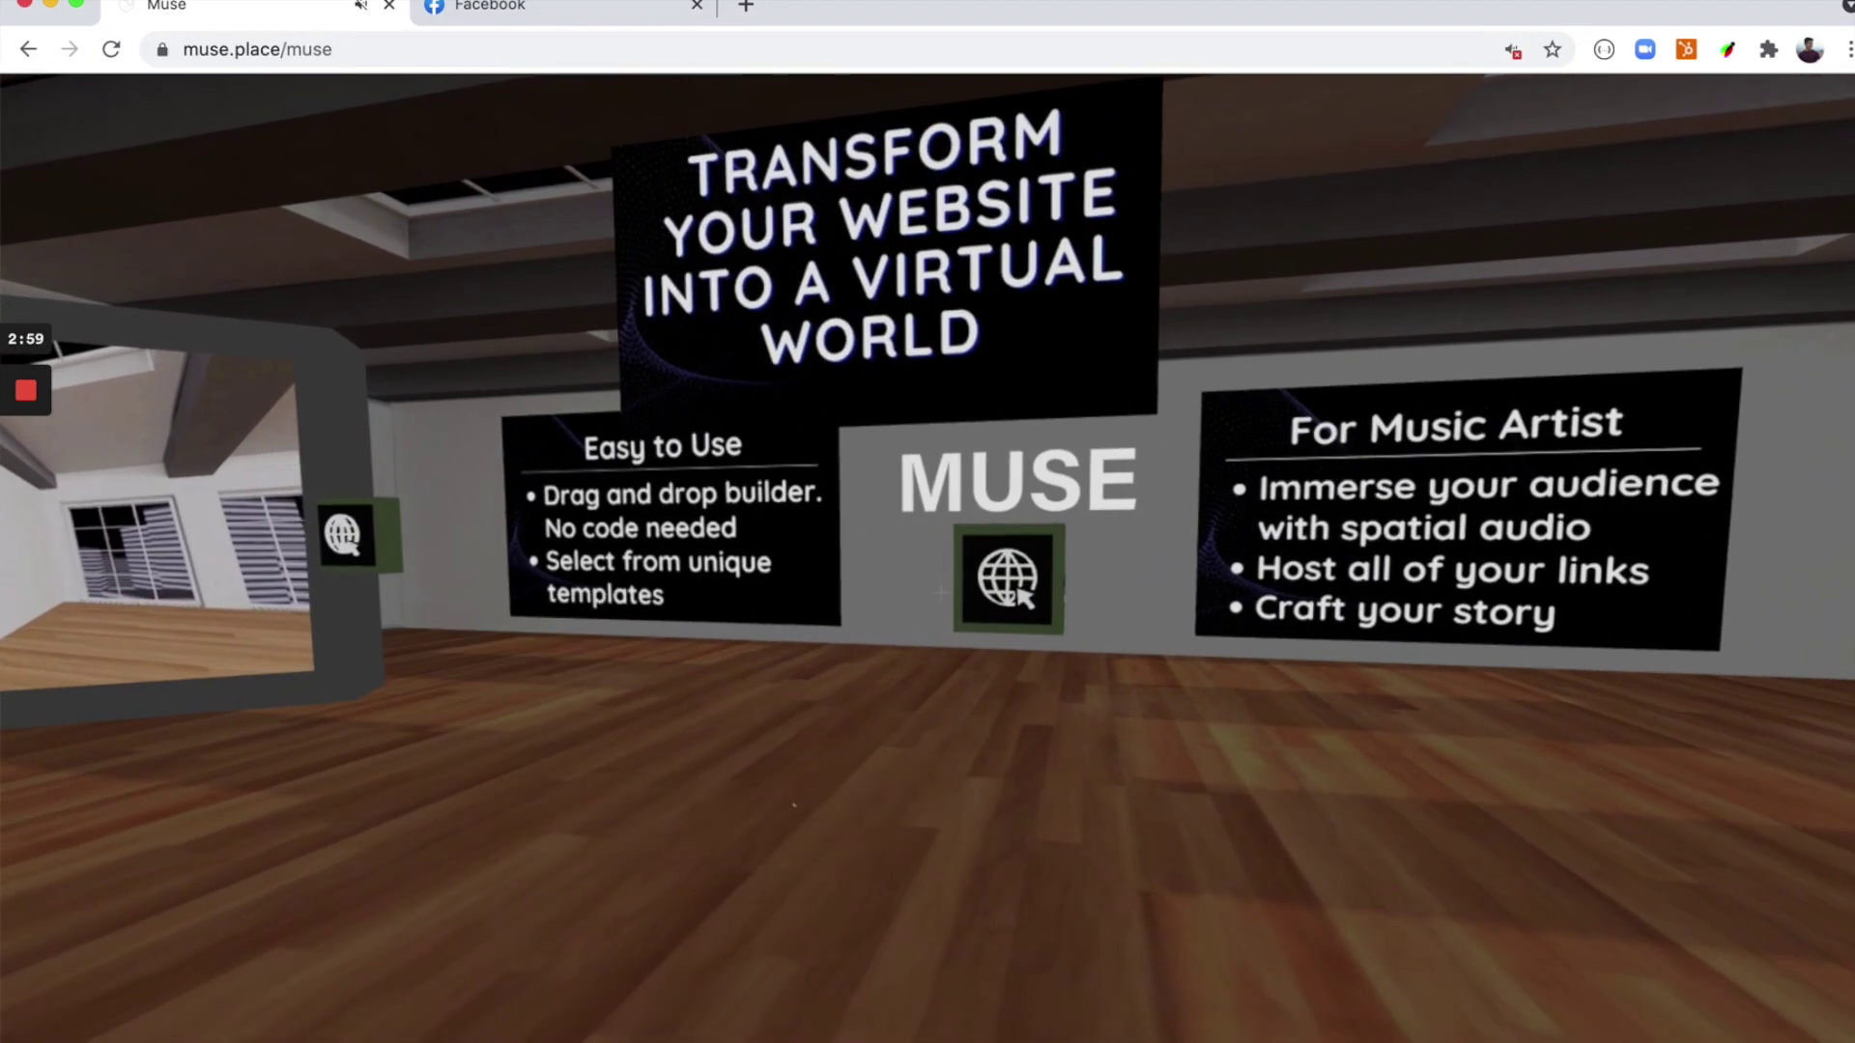
{"action": "key", "text": "Tab"}
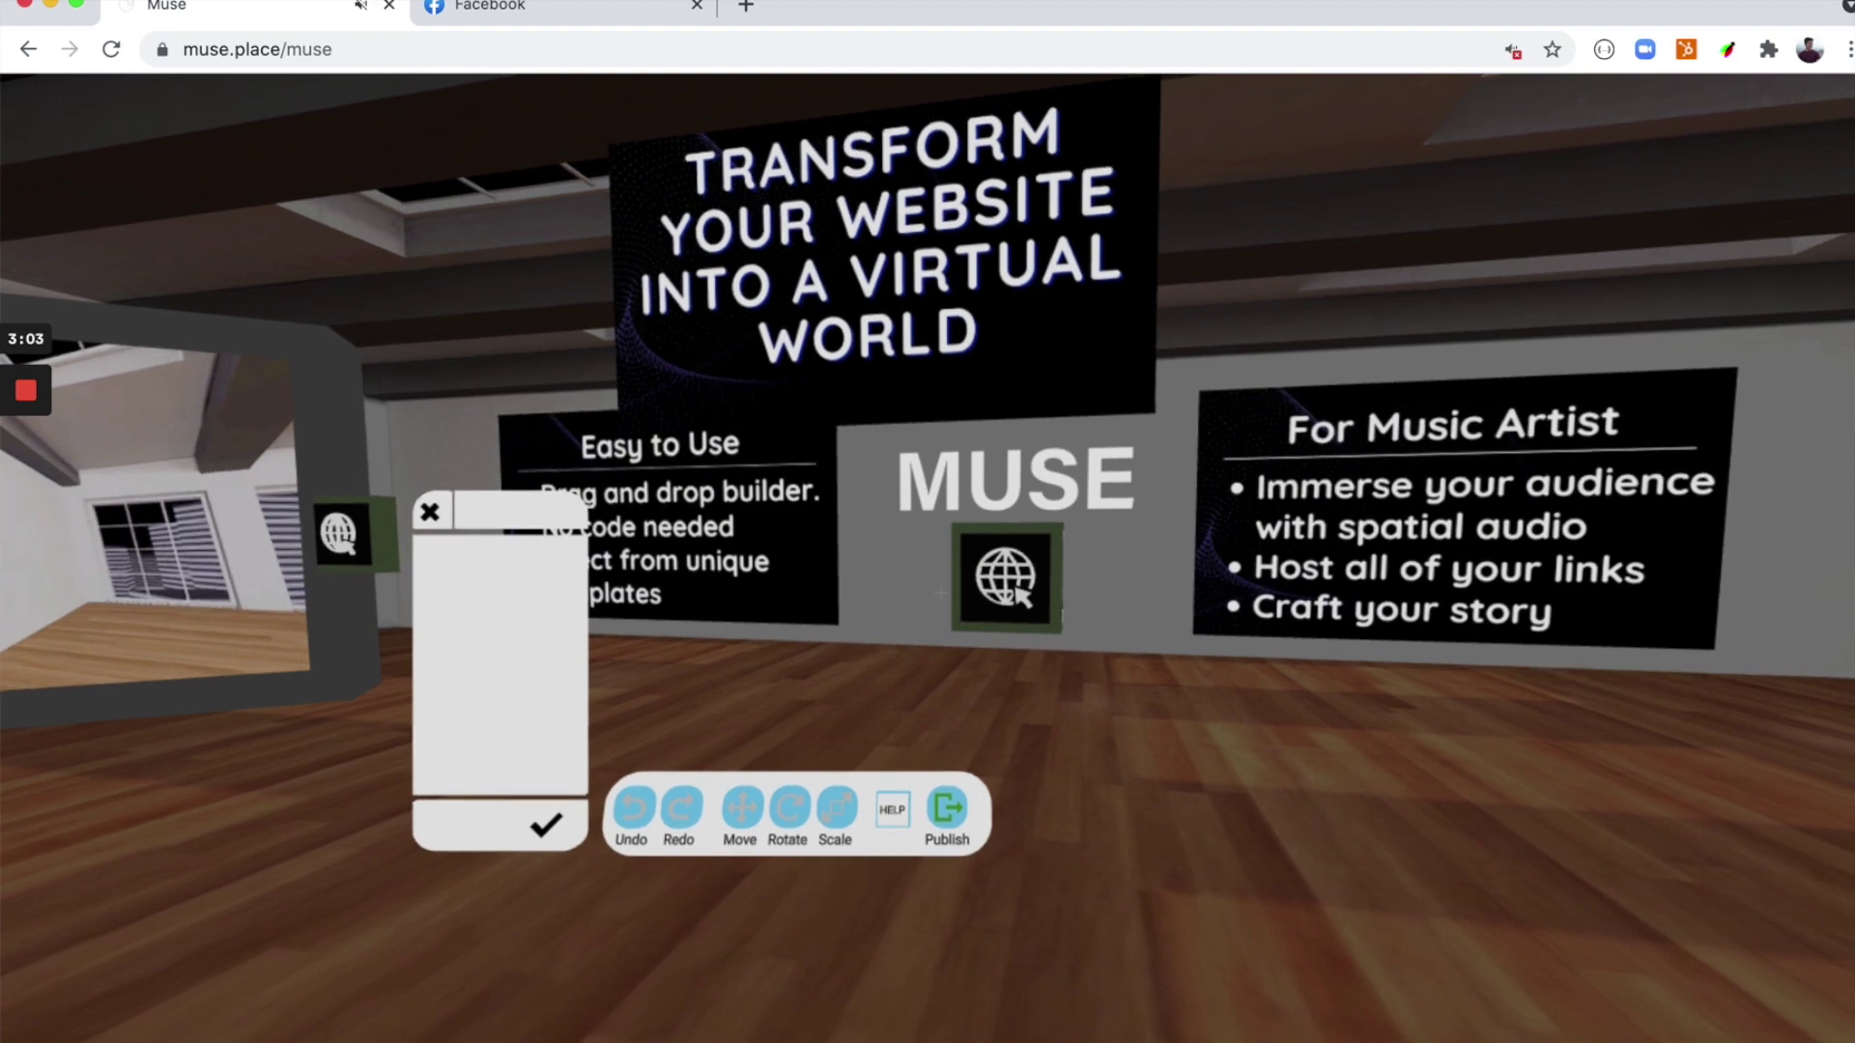
- Walk along the MUSE wall with the editor open and examine the link cube and the "For Music Artist" and "Easy to Use" panels
{"action": "key", "text": "d"}
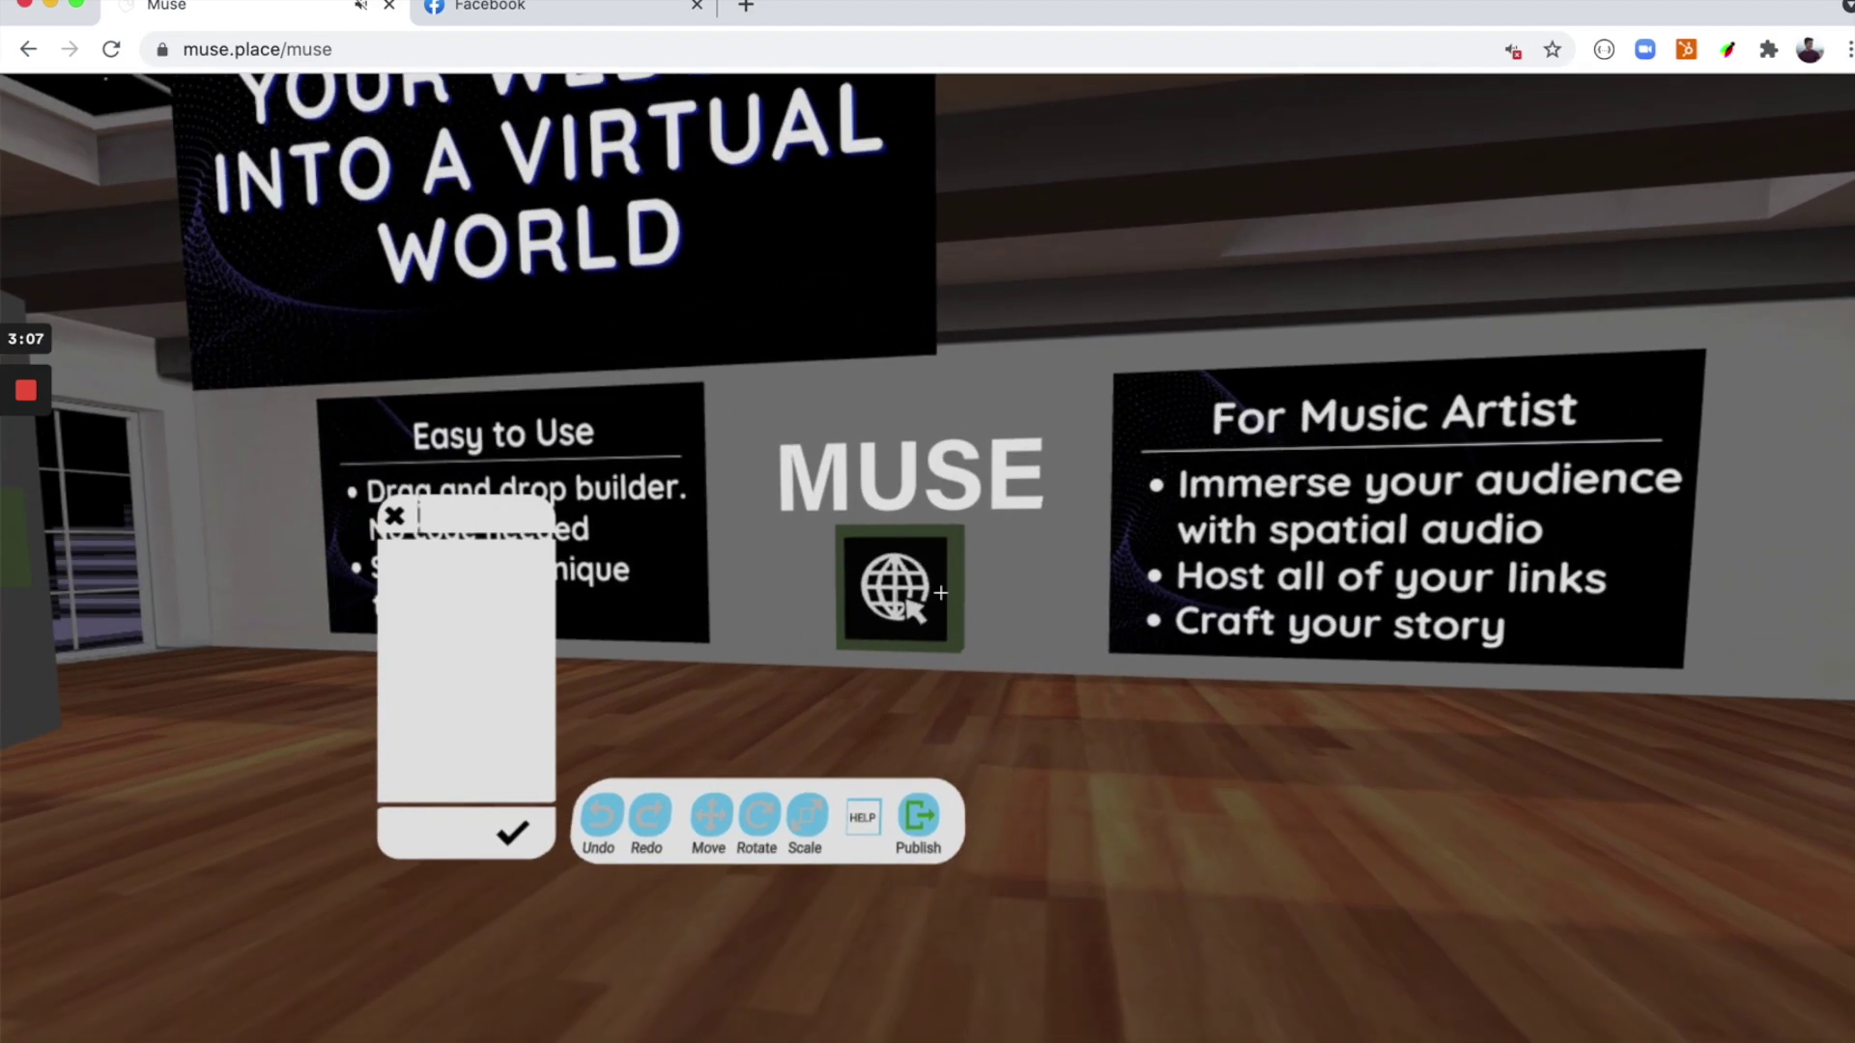
{"action": "key", "text": "w"}
{"action": "key", "text": "d"}
{"action": "key", "text": "s"}
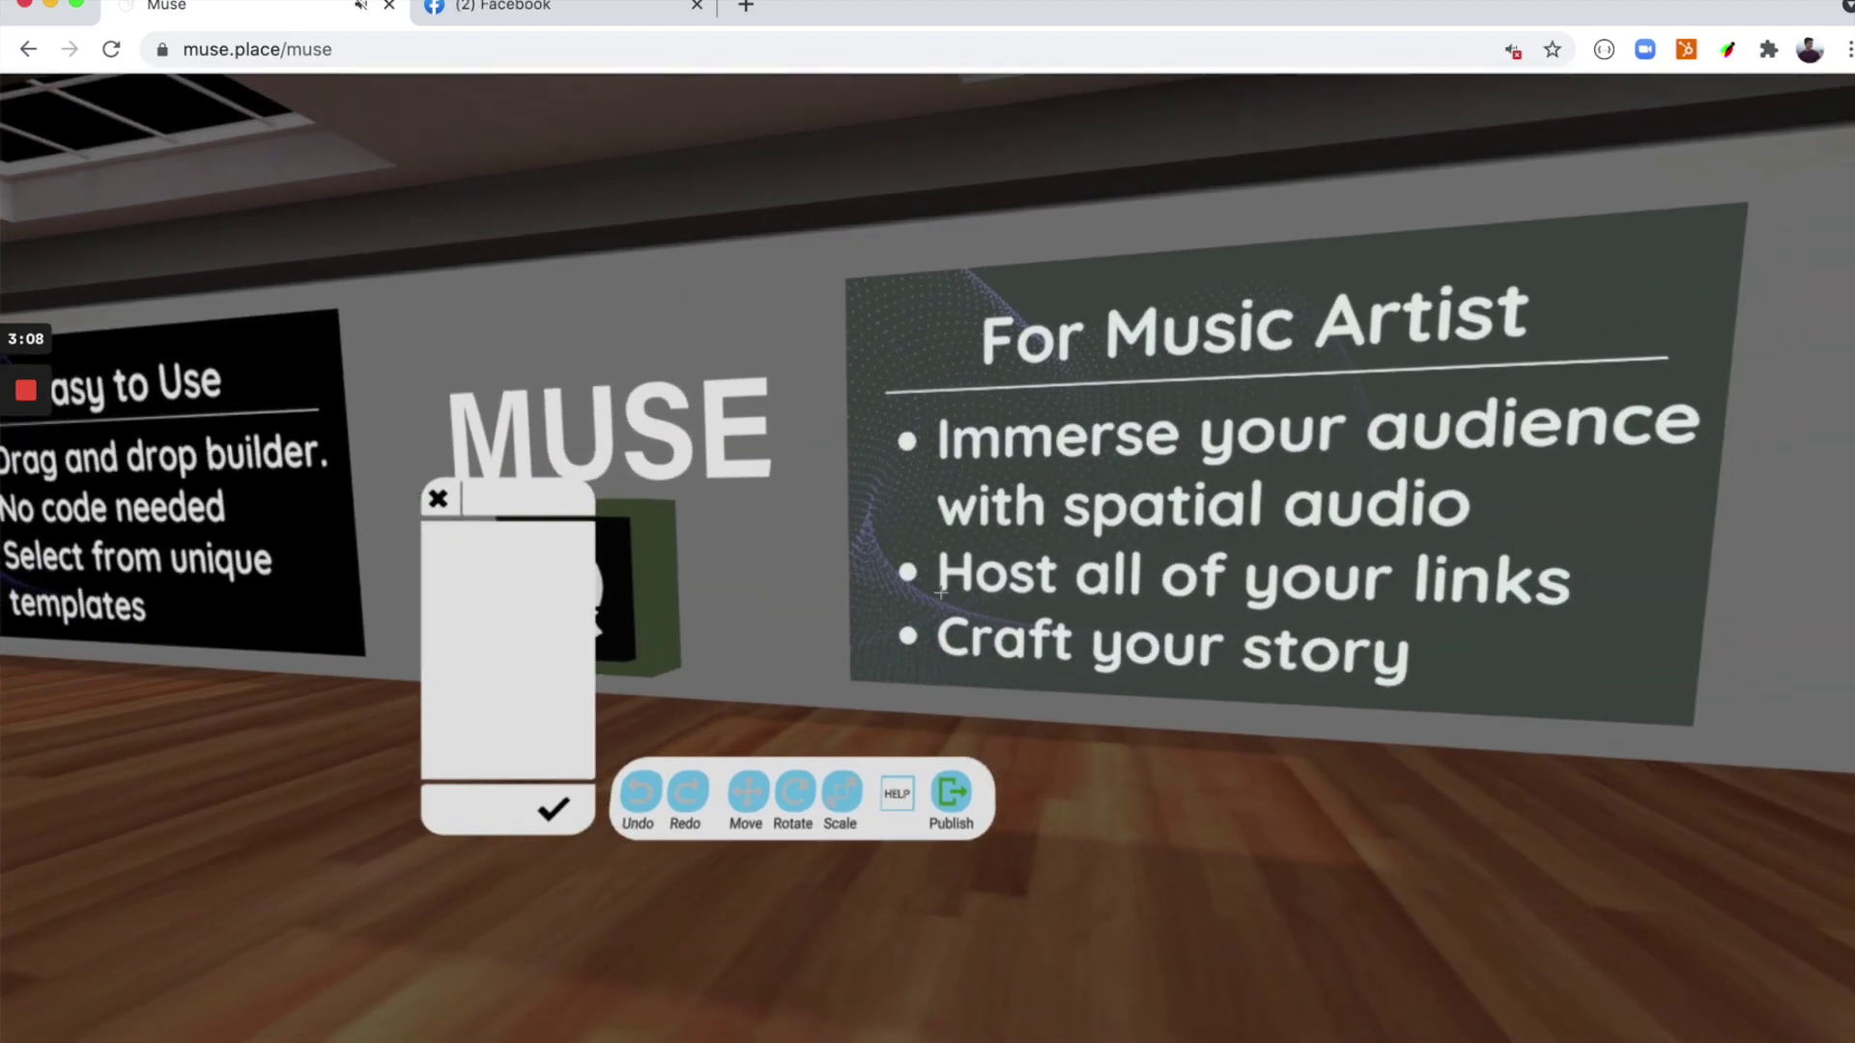
{"action": "key", "text": "w"}
{"action": "key", "text": "a"}
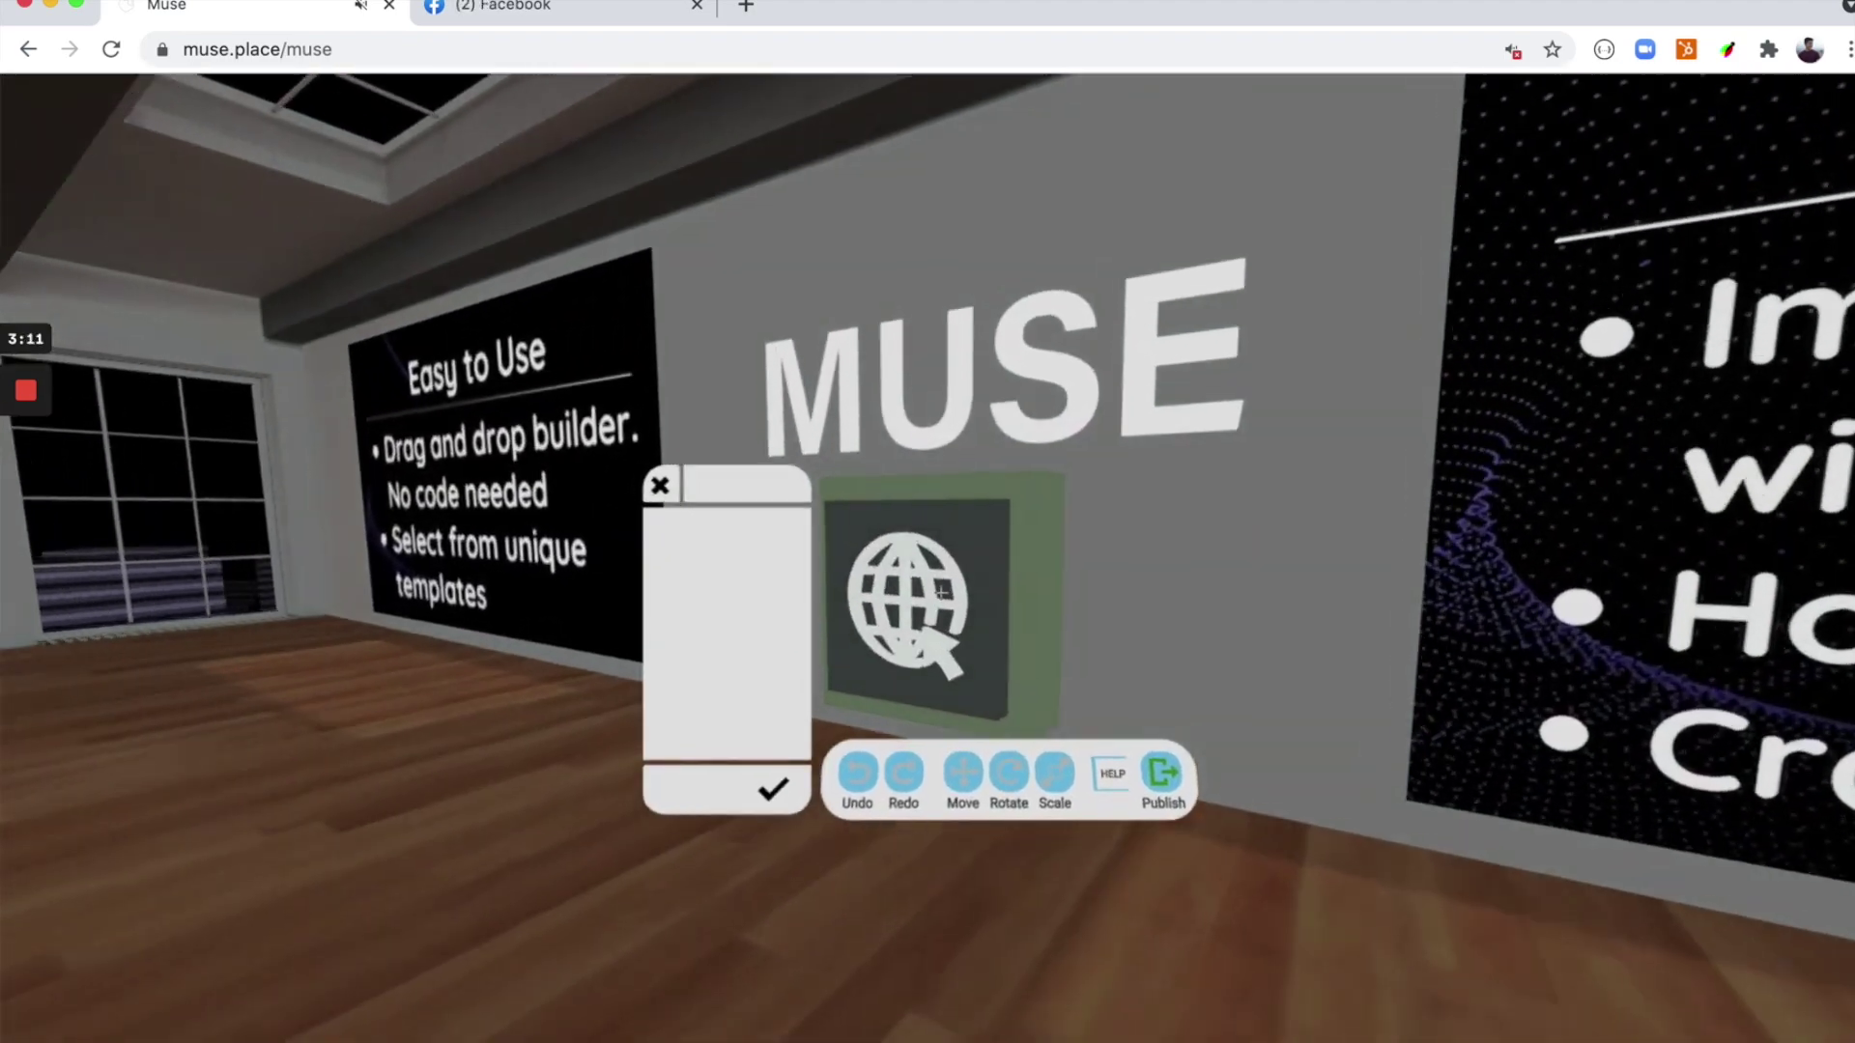
{"action": "key", "text": "w"}
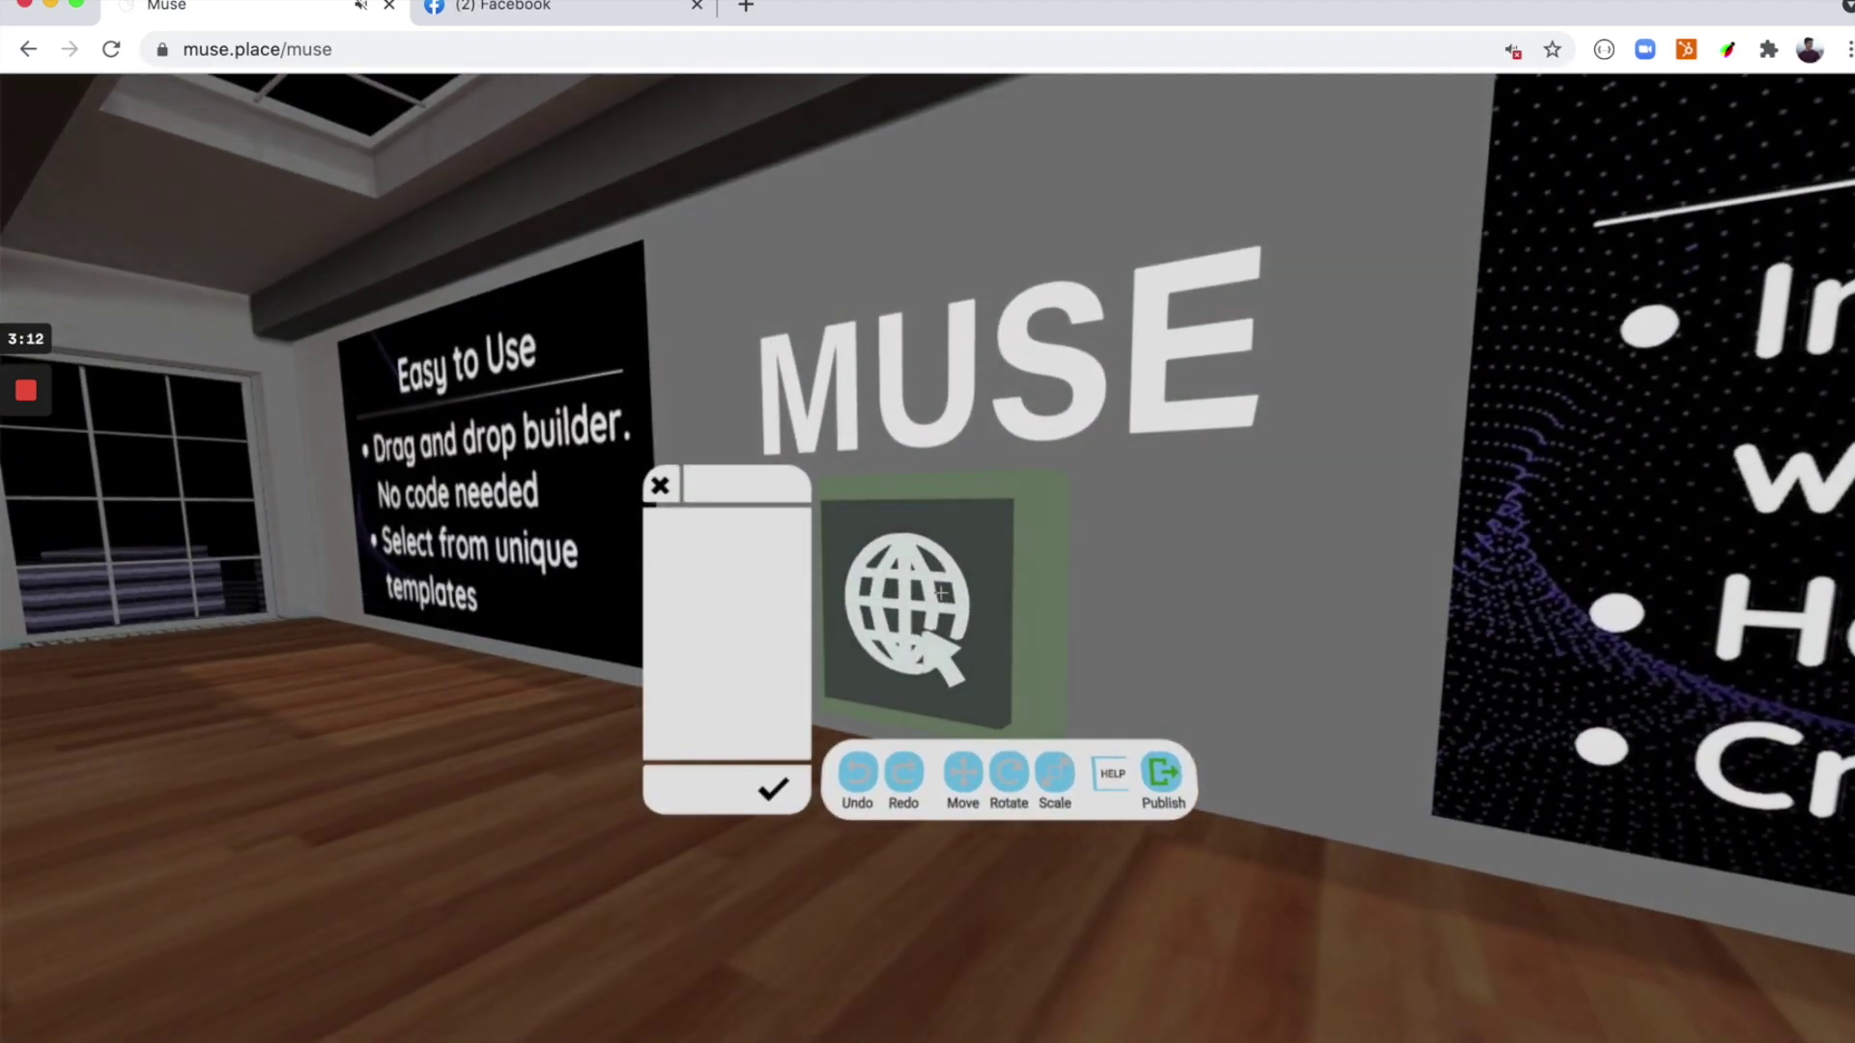
{"action": "key", "text": "d"}
{"action": "key", "text": "w"}
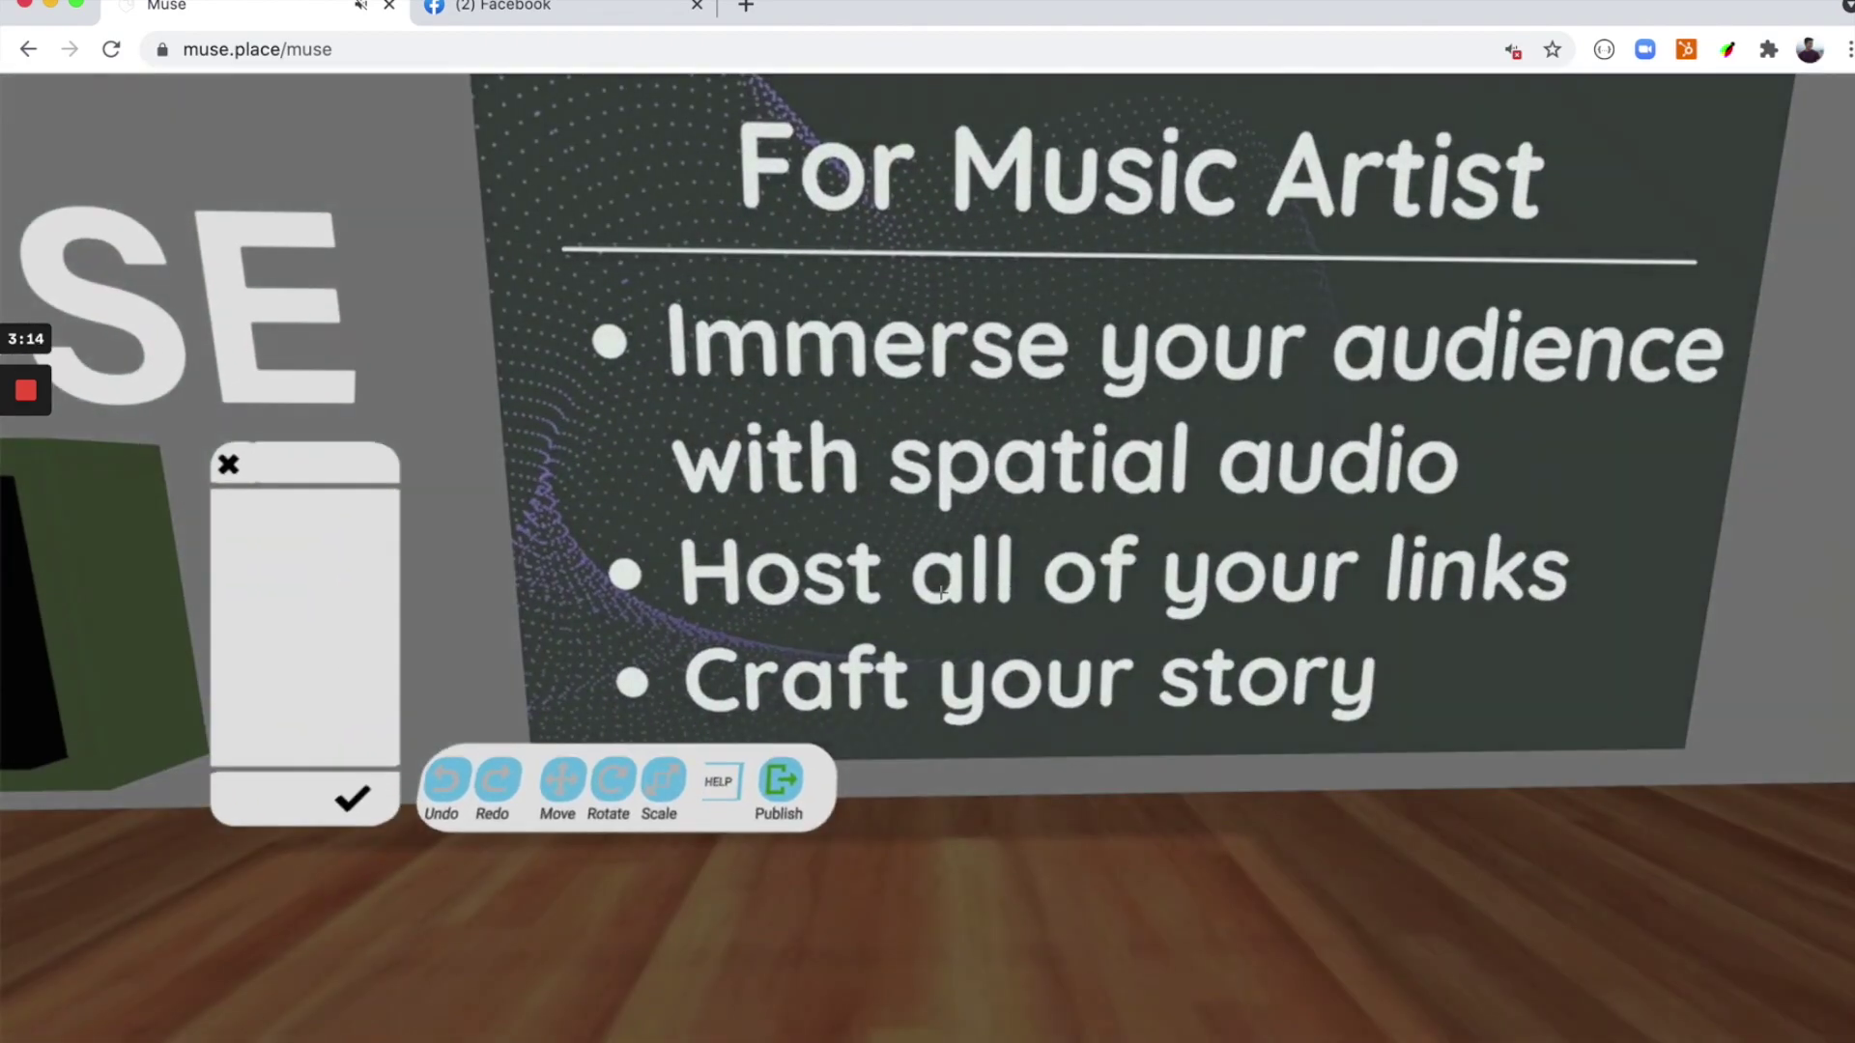
{"action": "key", "text": "s"}
{"action": "key", "text": "a"}
{"action": "key", "text": "w"}
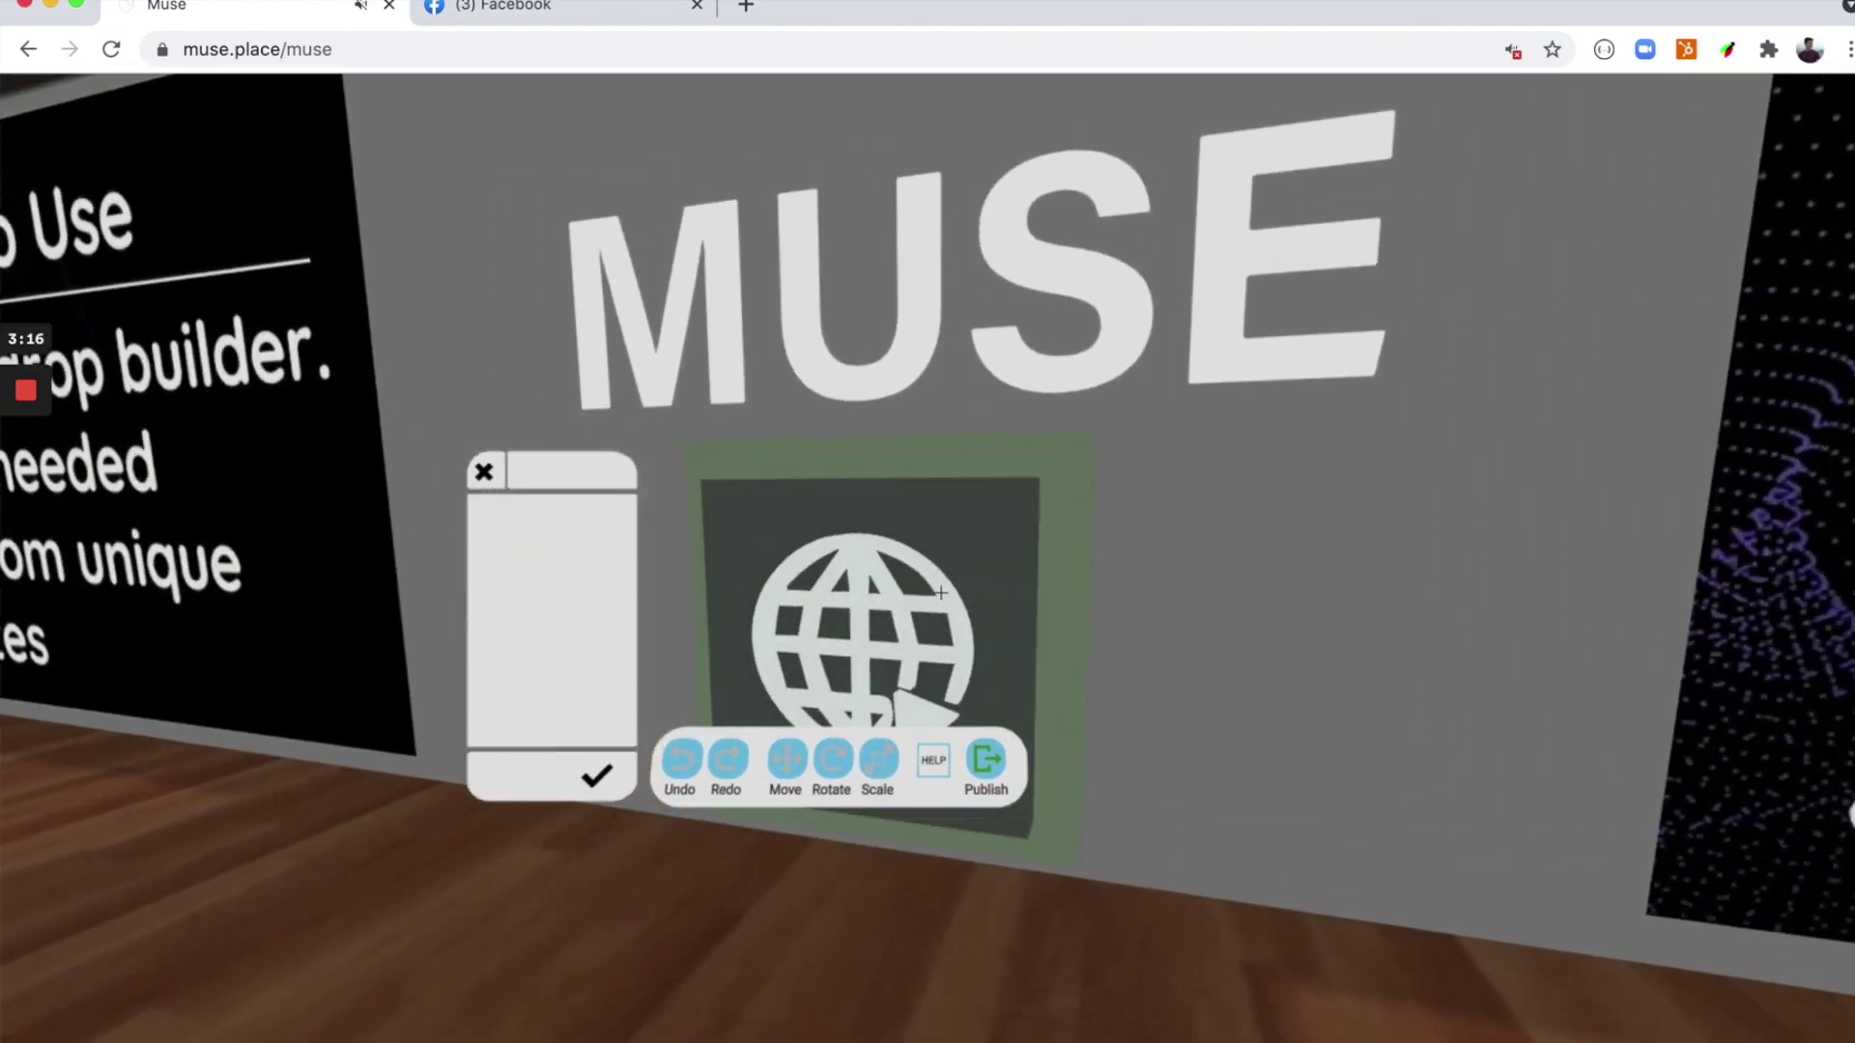
{"action": "key", "text": "a"}
{"action": "key", "text": "w"}
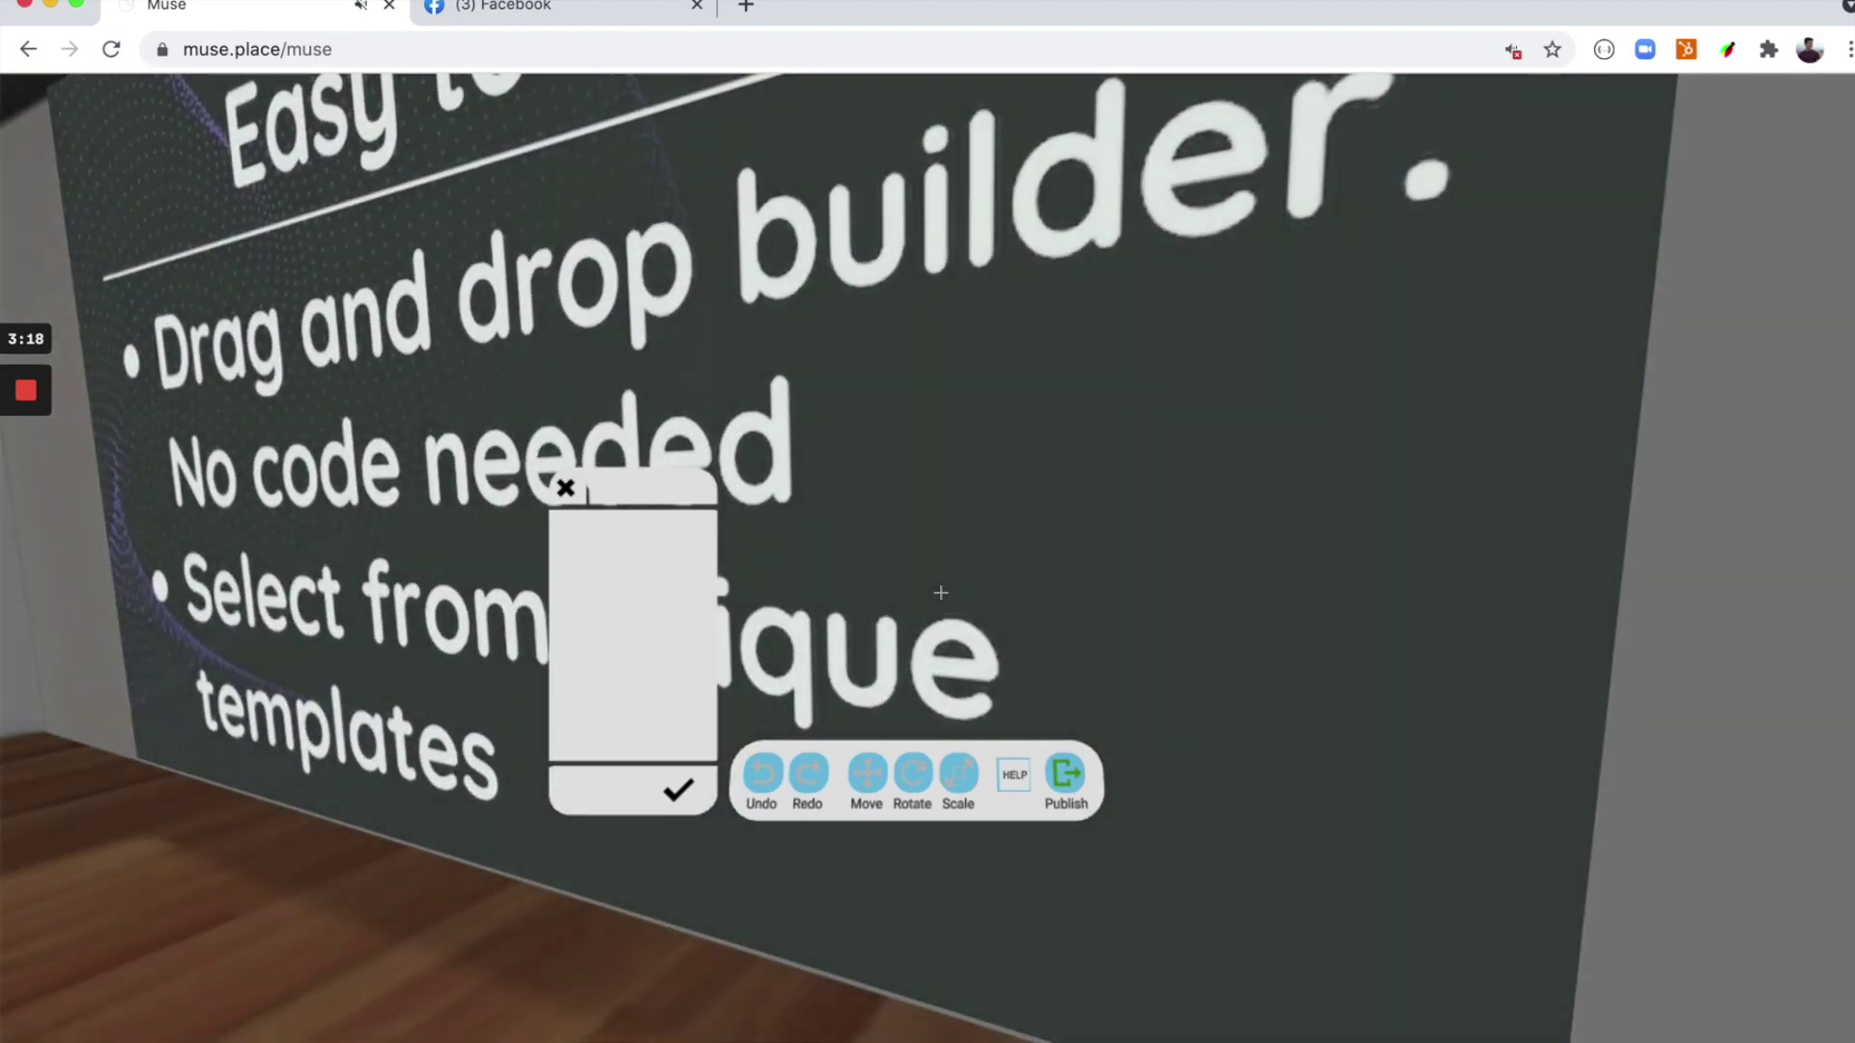
{"action": "key", "text": "s"}
{"action": "key", "text": "d"}
{"action": "key", "text": "w"}
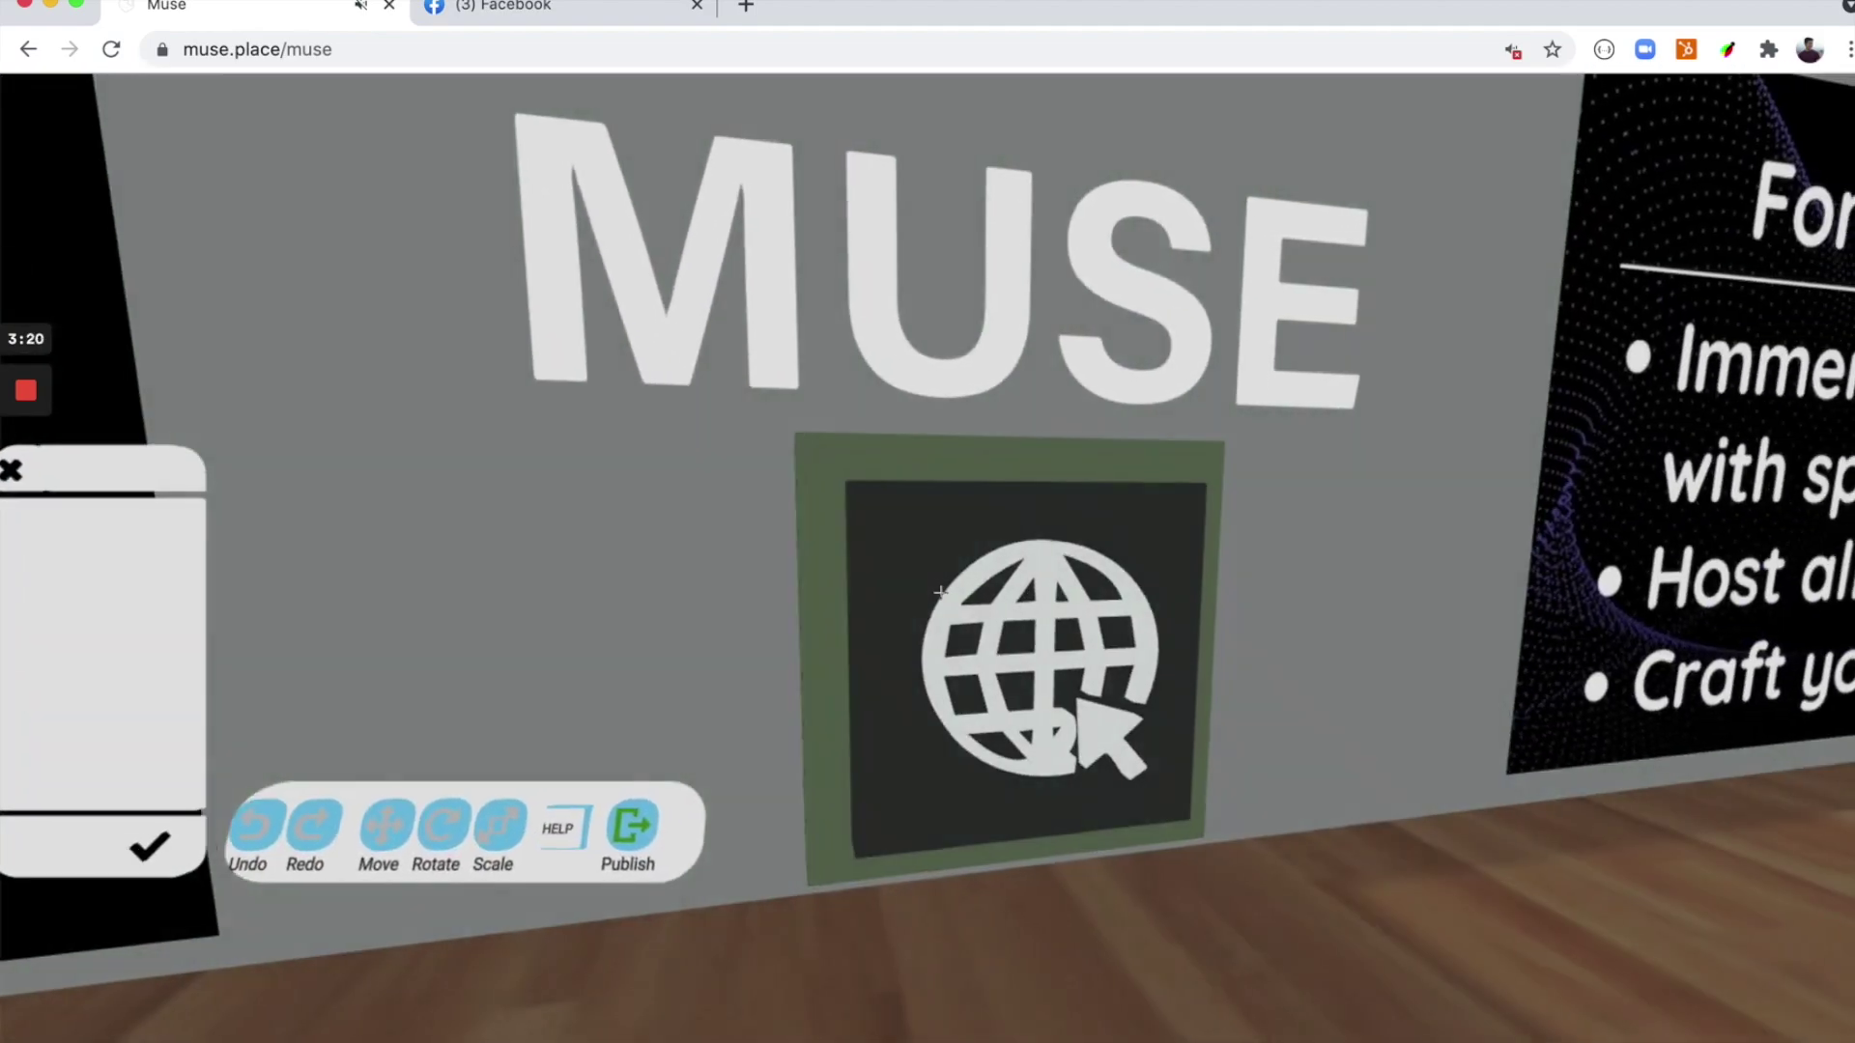
{"action": "key", "text": "s"}
{"action": "key", "text": "d"}
{"action": "key", "text": "s"}
{"action": "key", "text": "w"}
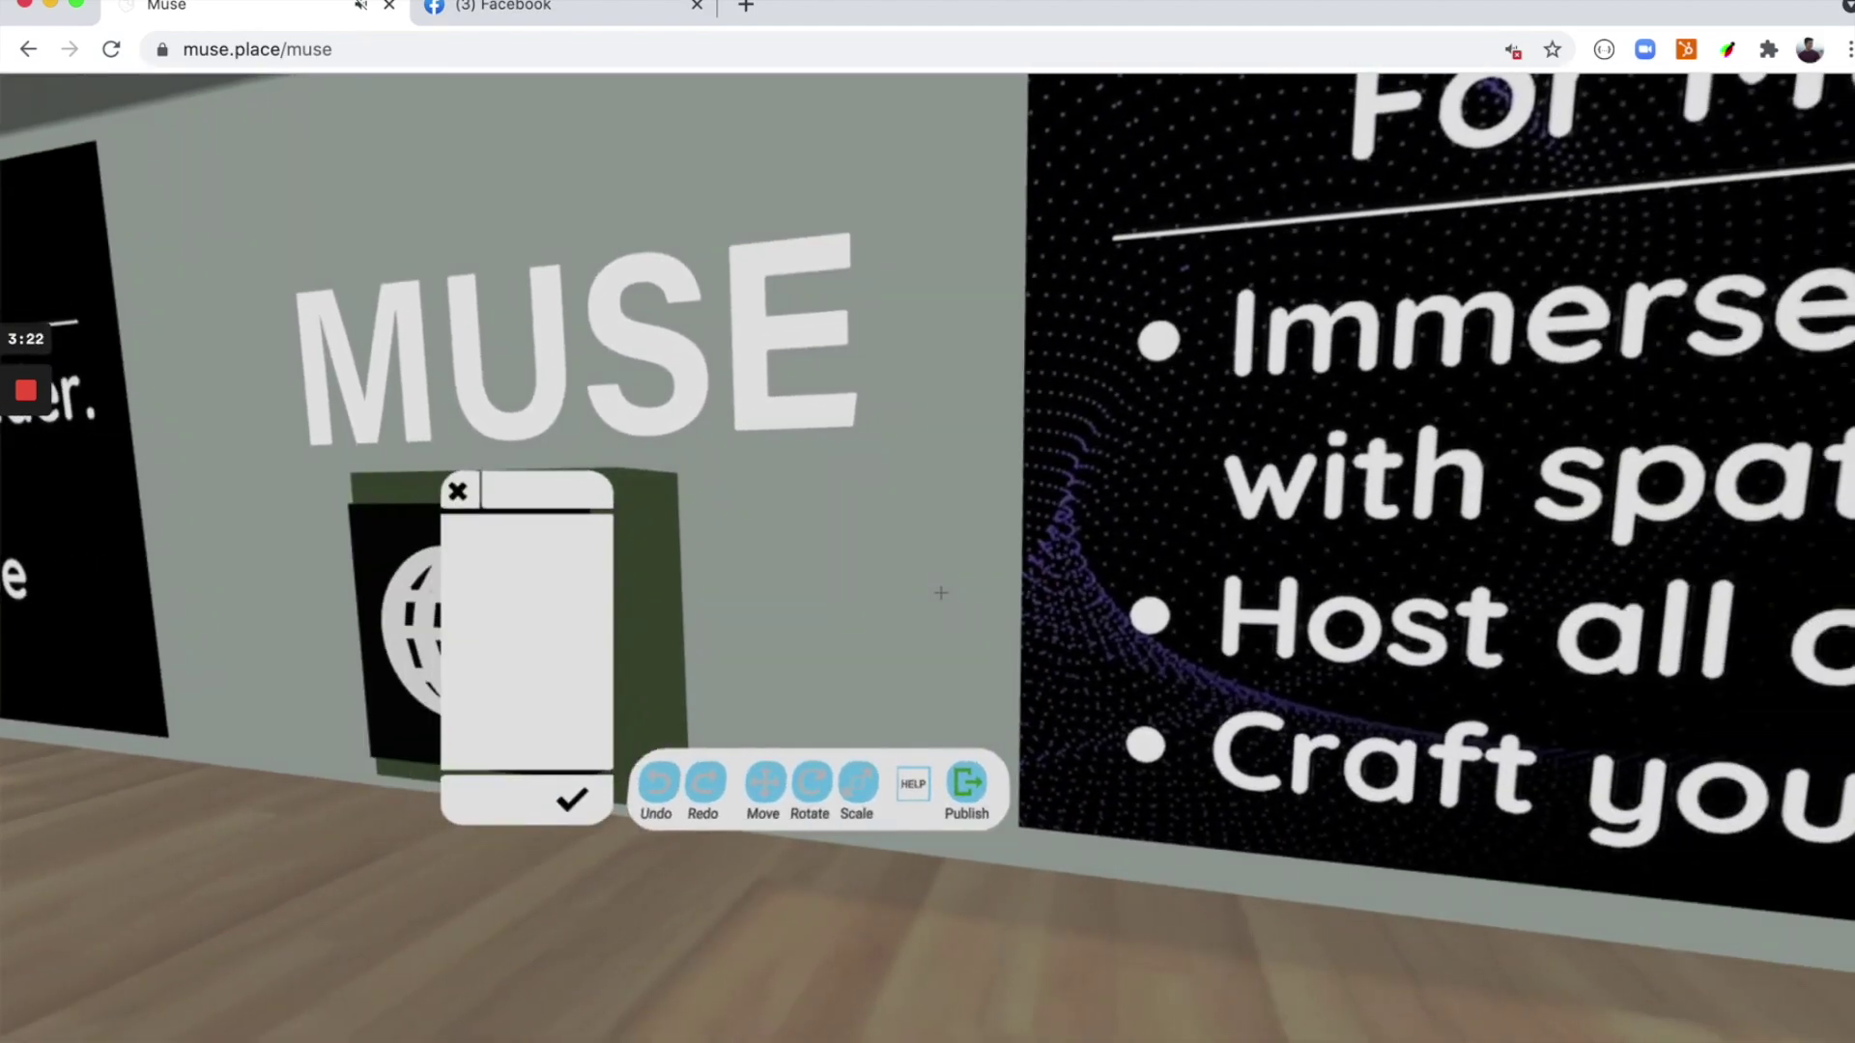
- Approach the "For Music Artist" wall panel and select it so its Media settings can be edited
{"action": "key", "text": "d"}
{"action": "key", "text": "s"}
{"action": "key", "text": "w"}
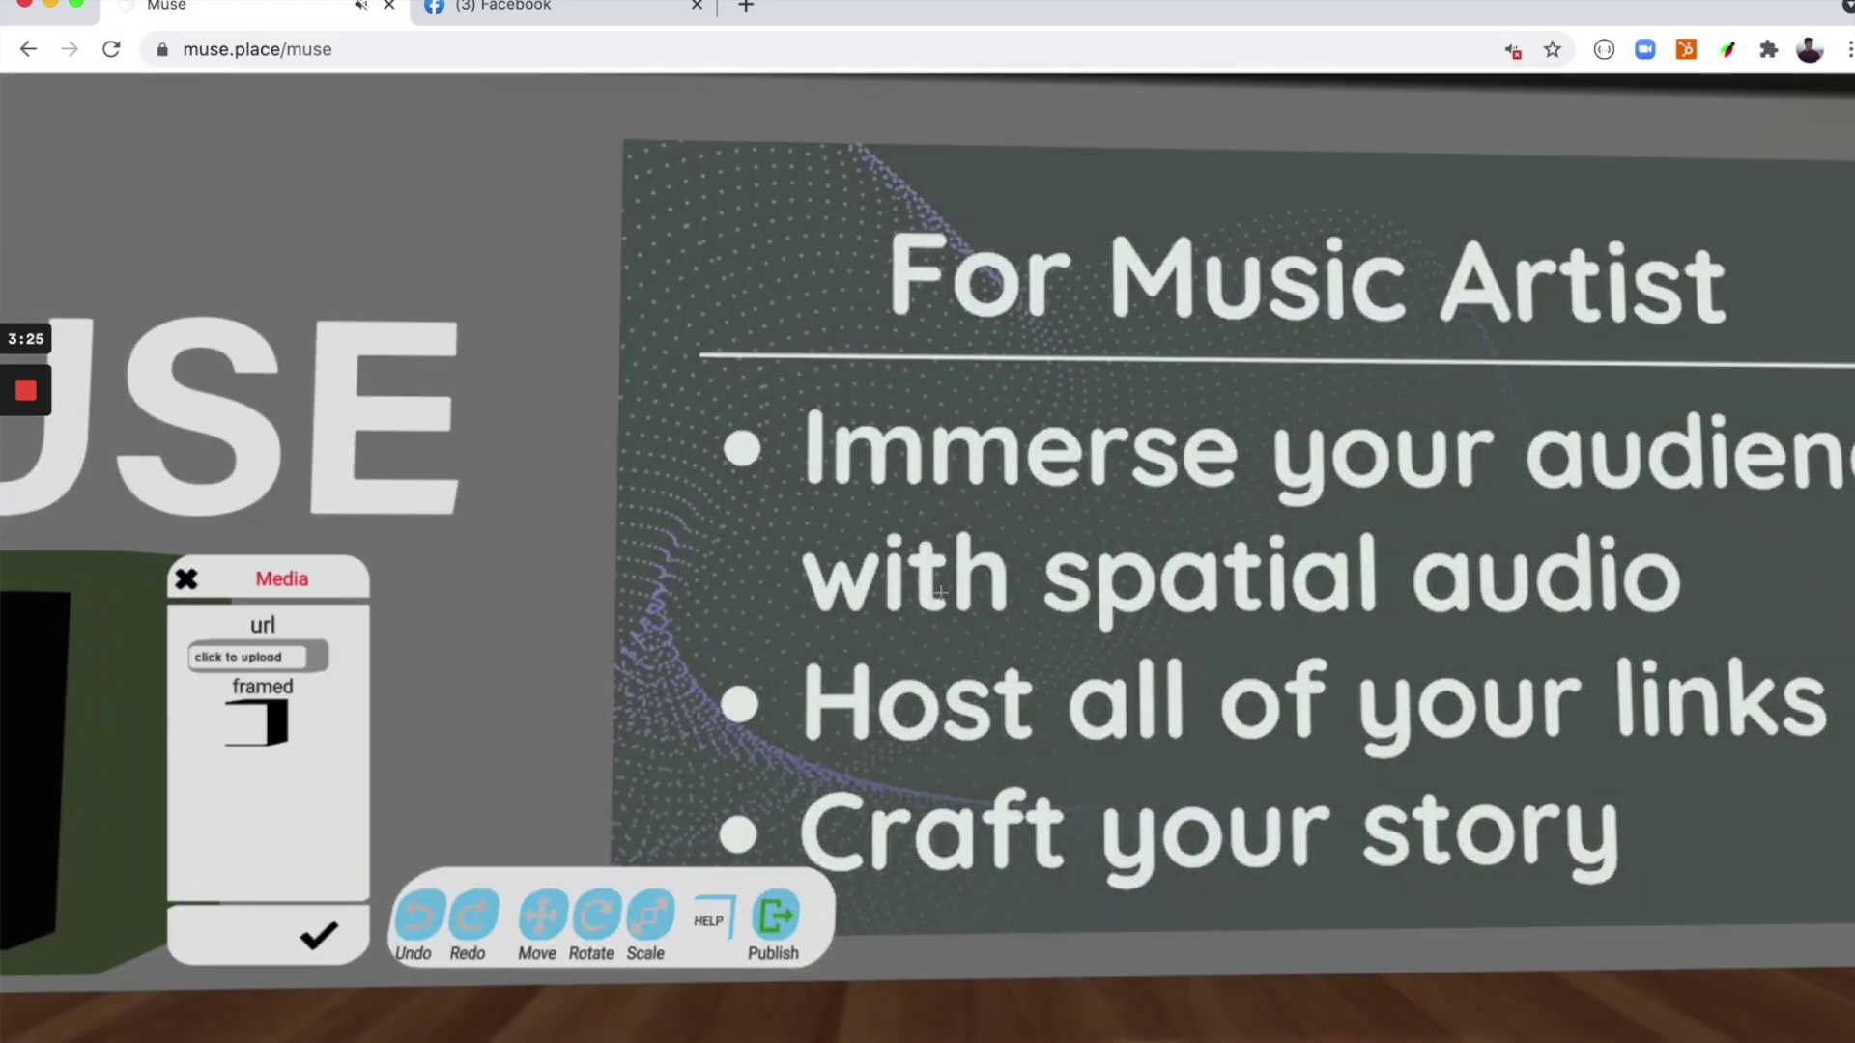
{"action": "left_click", "coordinate": [941, 592]}
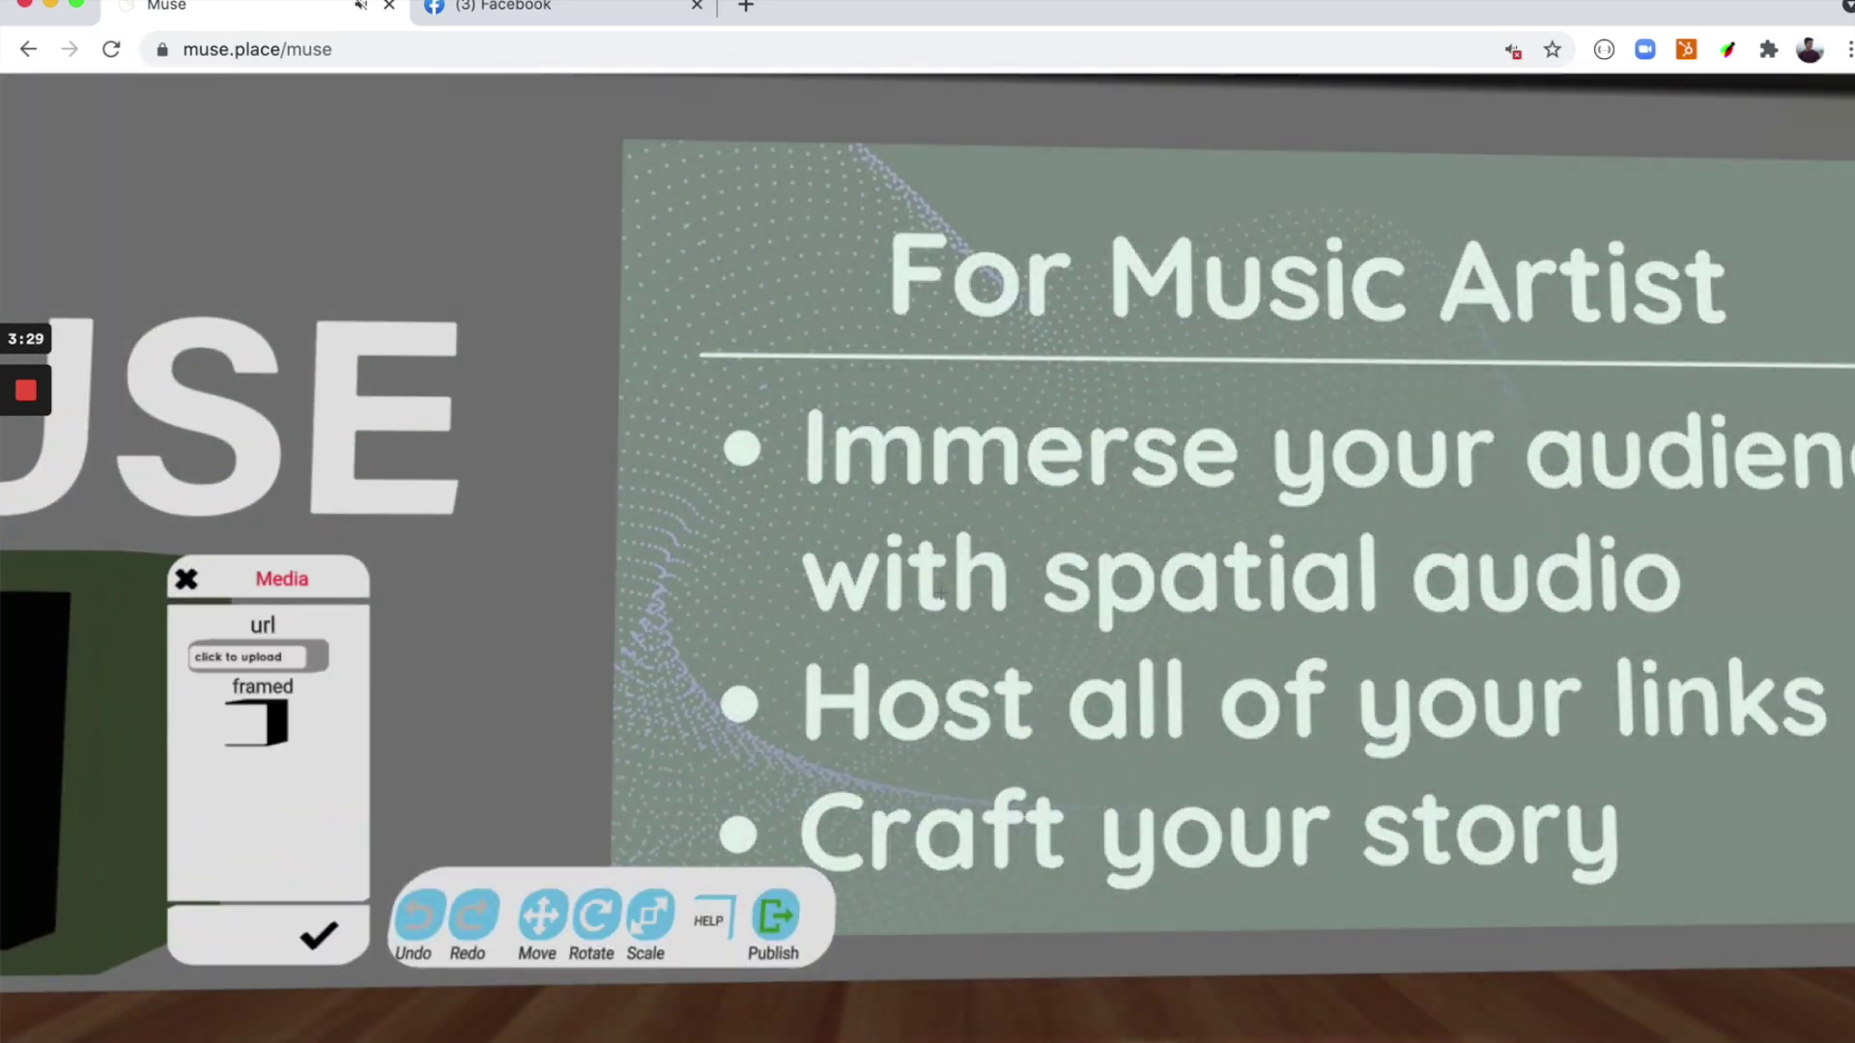
- Replace the selected panel's image by uploading Transform Your Website (6).jpg from the Downloads folder
{"action": "key", "text": "Left"}
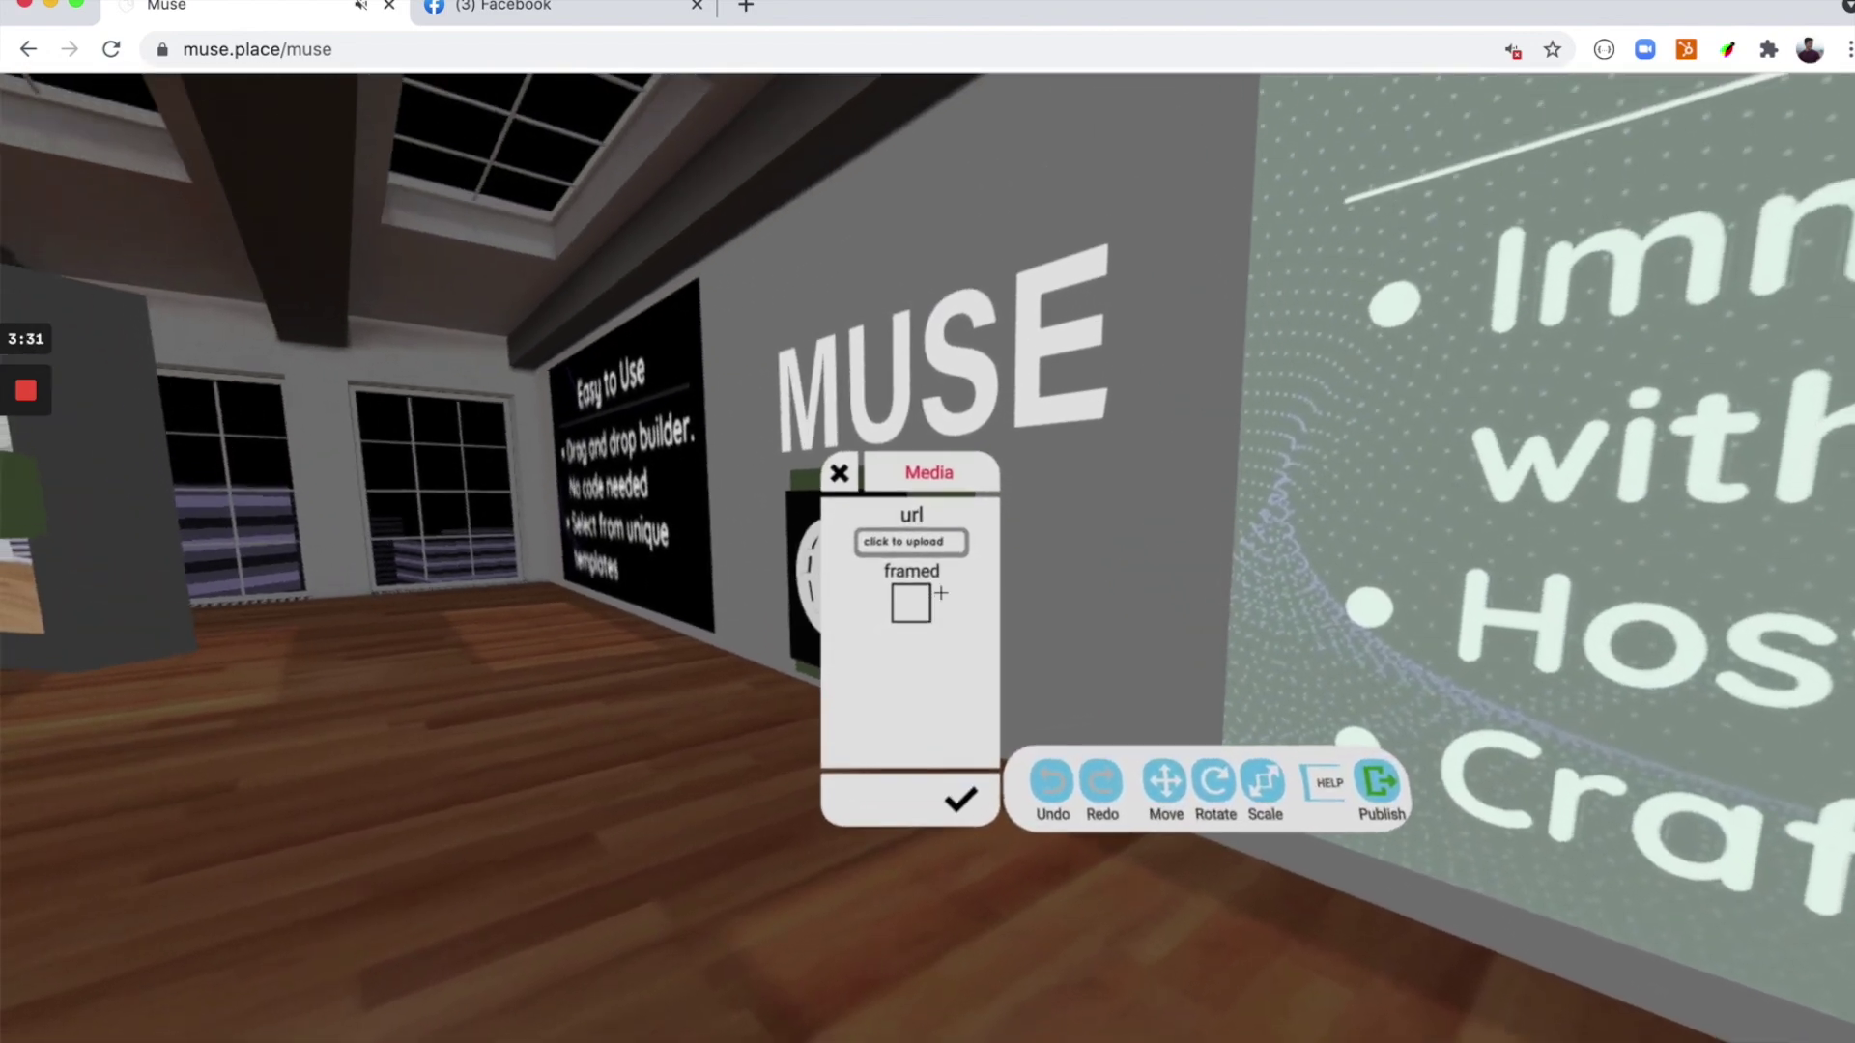
{"action": "key", "text": "s"}
{"action": "key", "text": "w"}
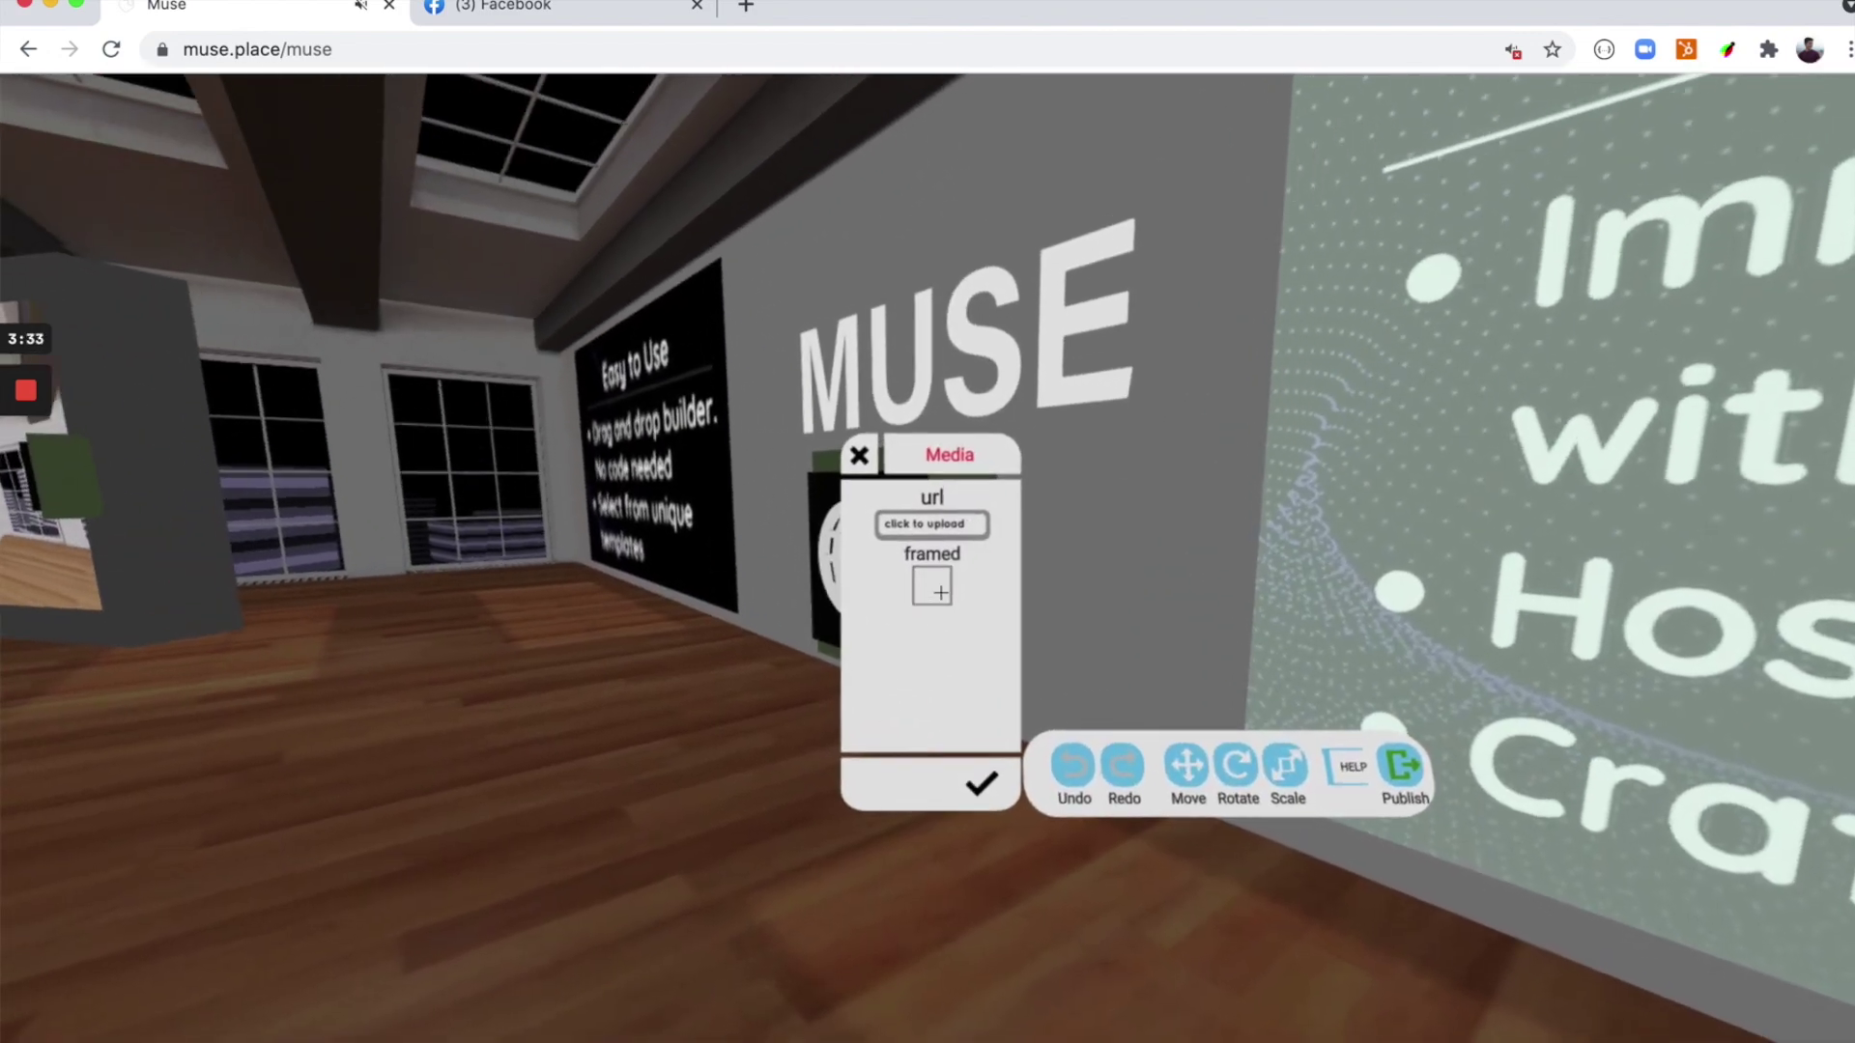
{"action": "key", "text": "Down"}
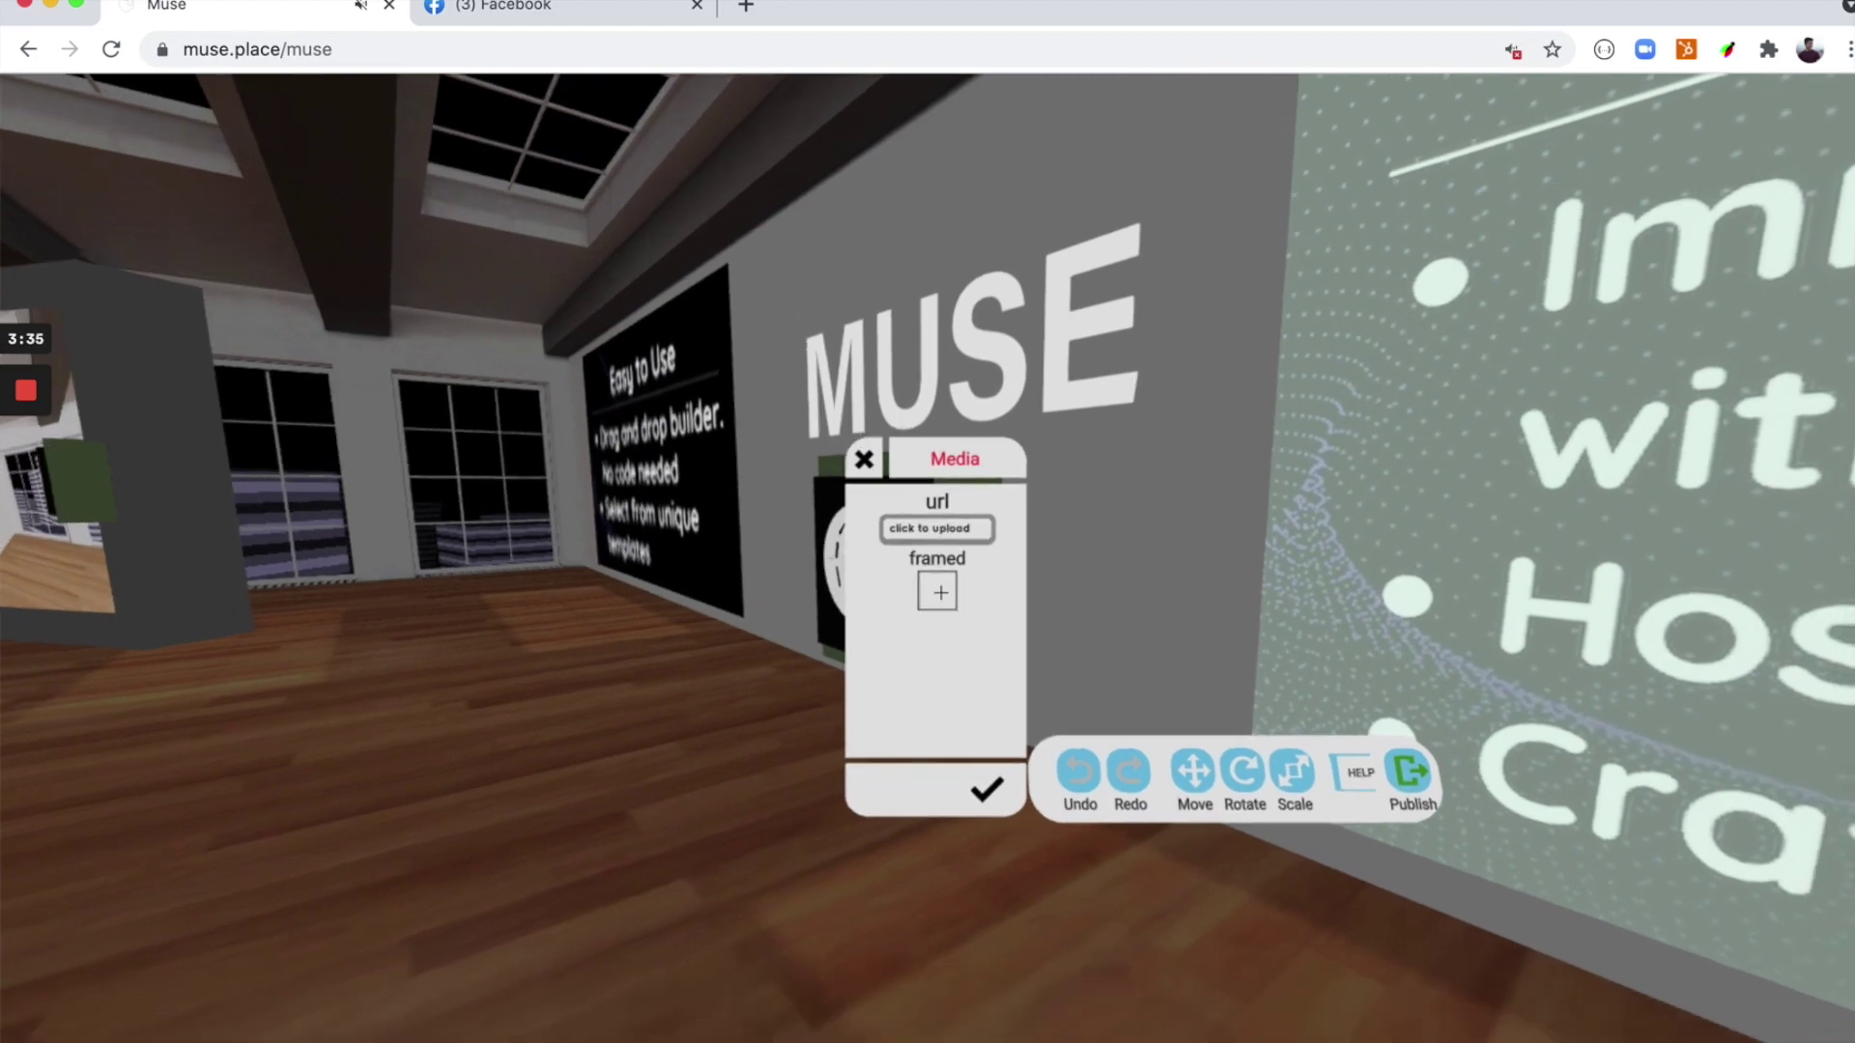
{"action": "key", "text": "Right"}
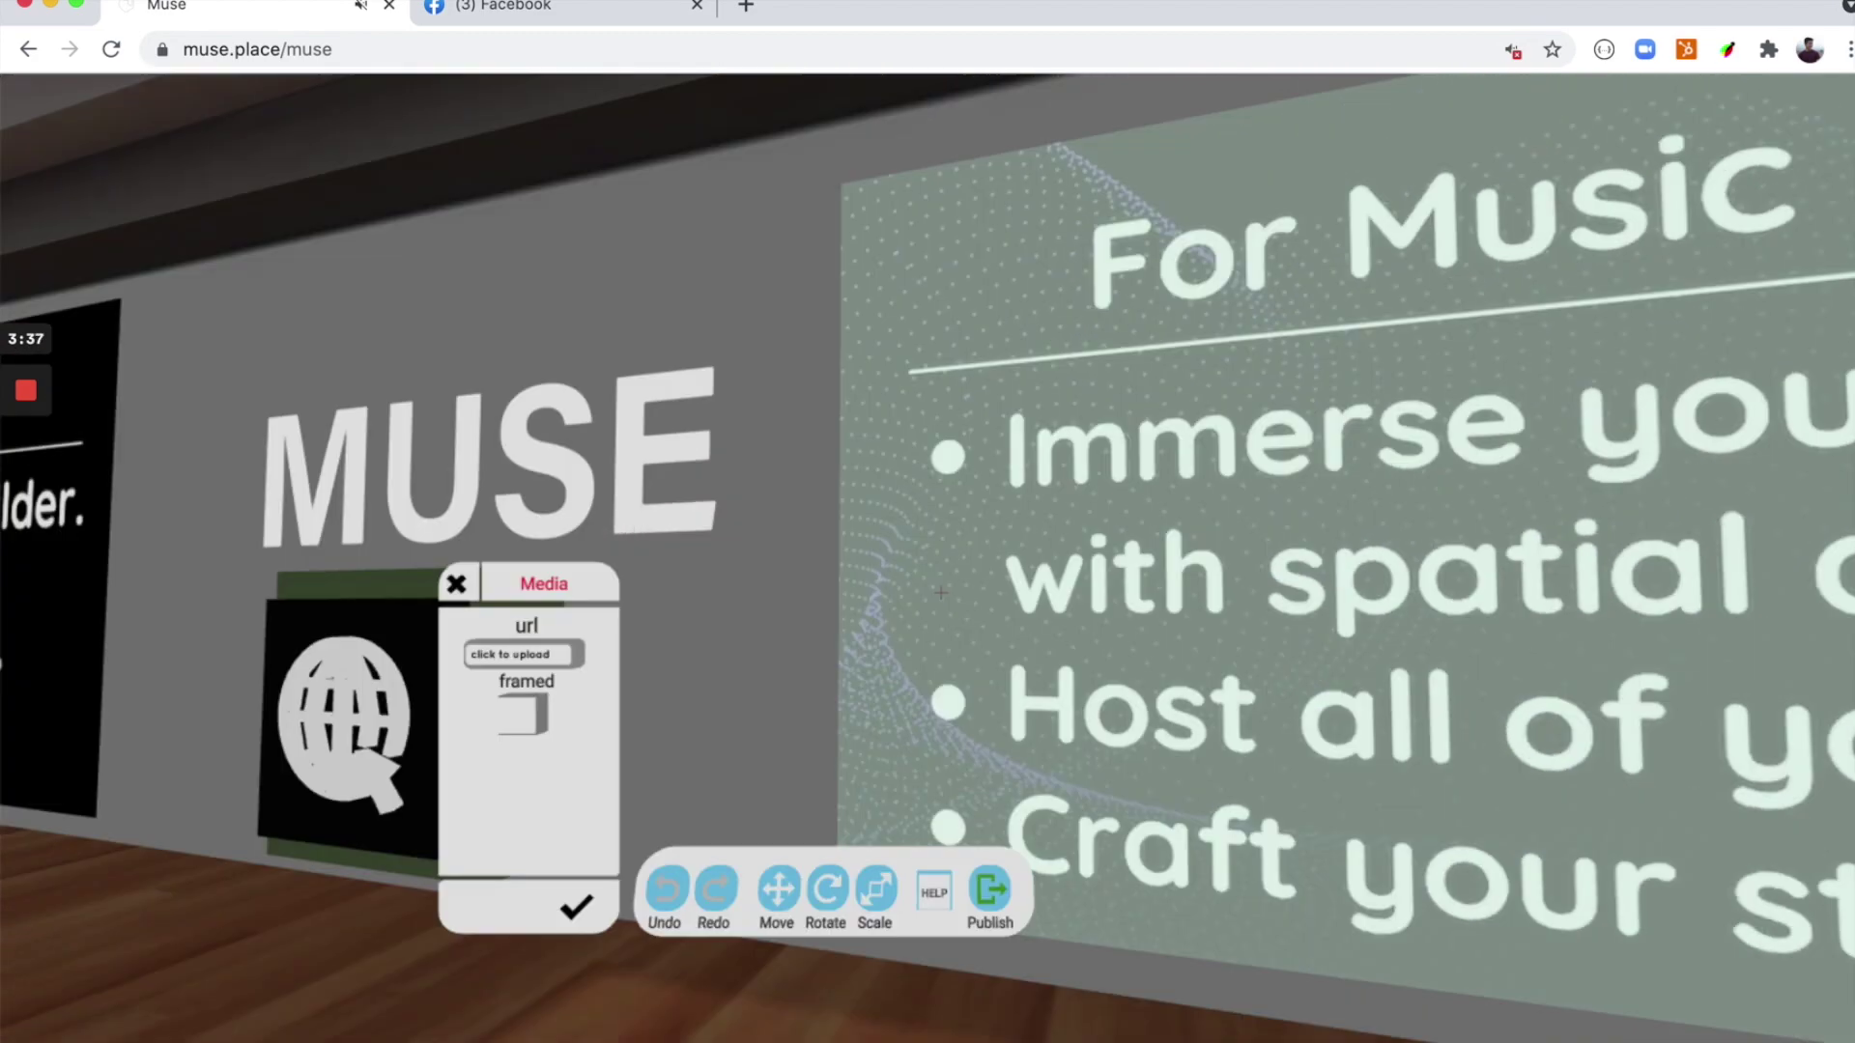
{"action": "key", "text": "Left"}
{"action": "key", "text": "s"}
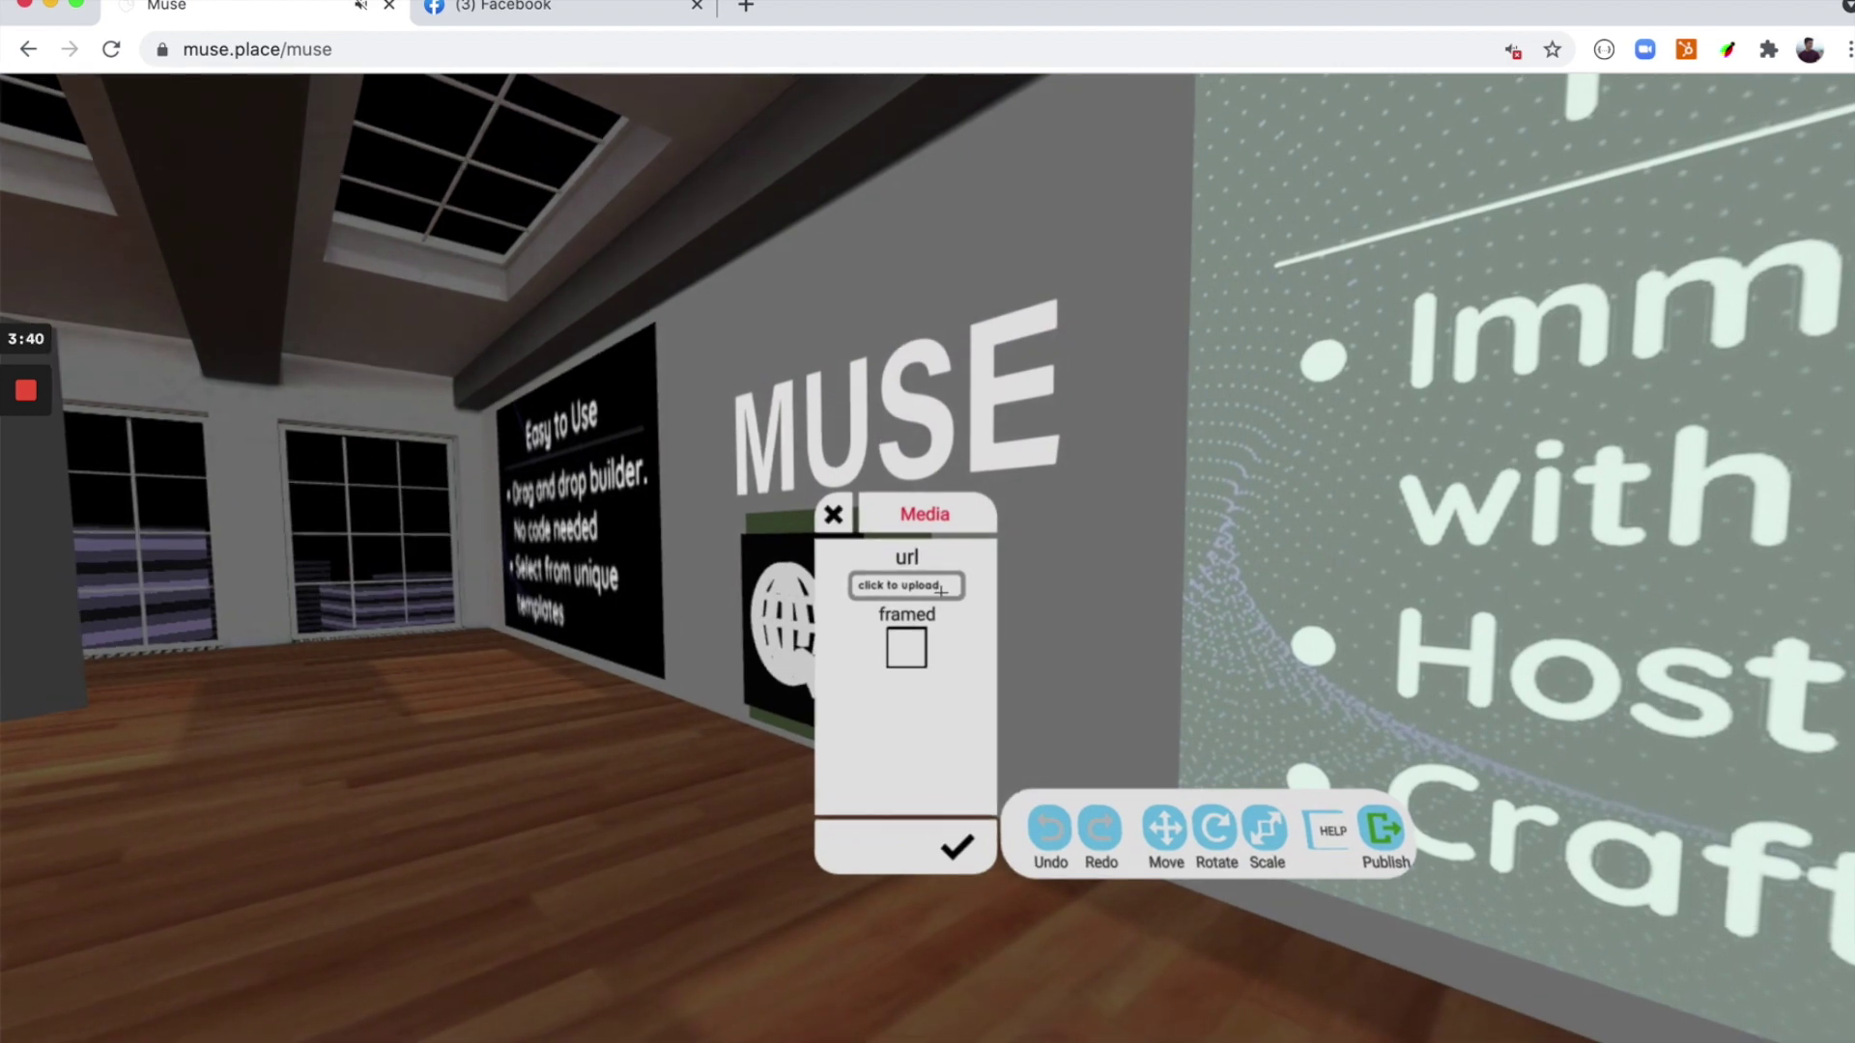
{"action": "left_click", "coordinate": [941, 591]}
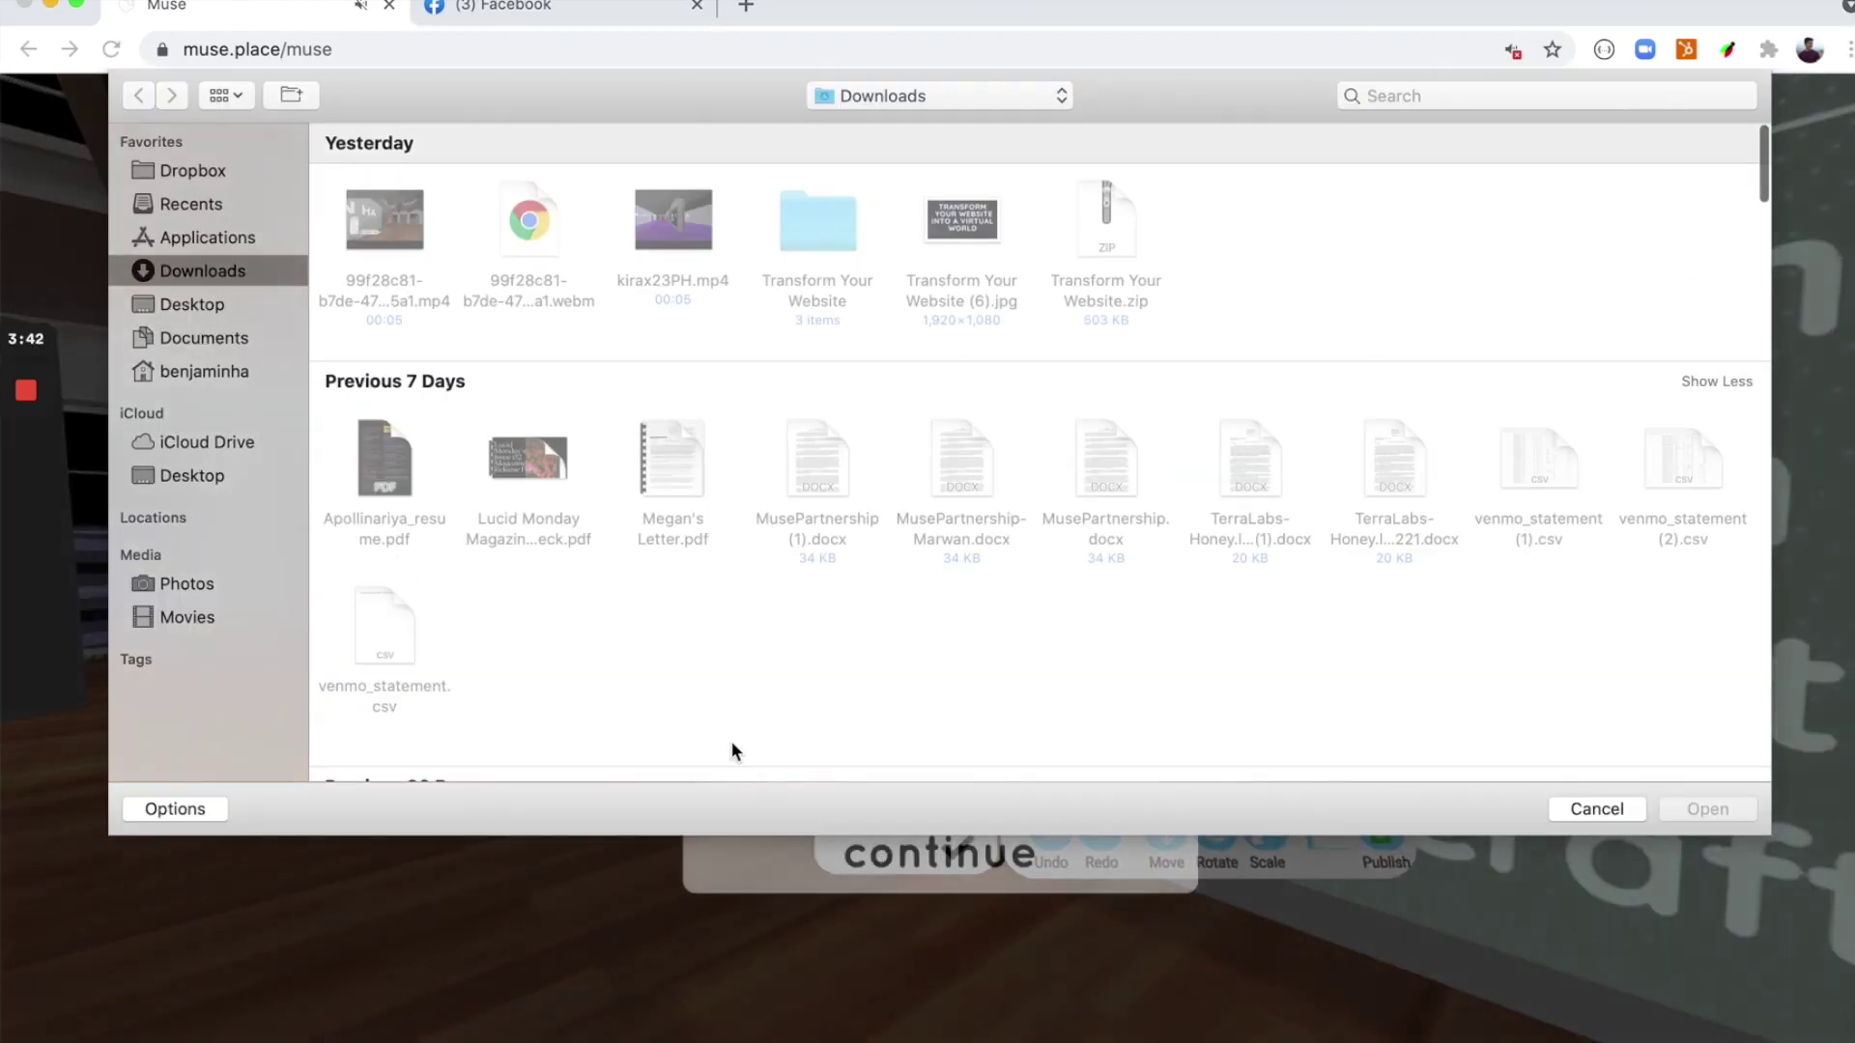
{"action": "mouse_move", "coordinate": [700, 449]}
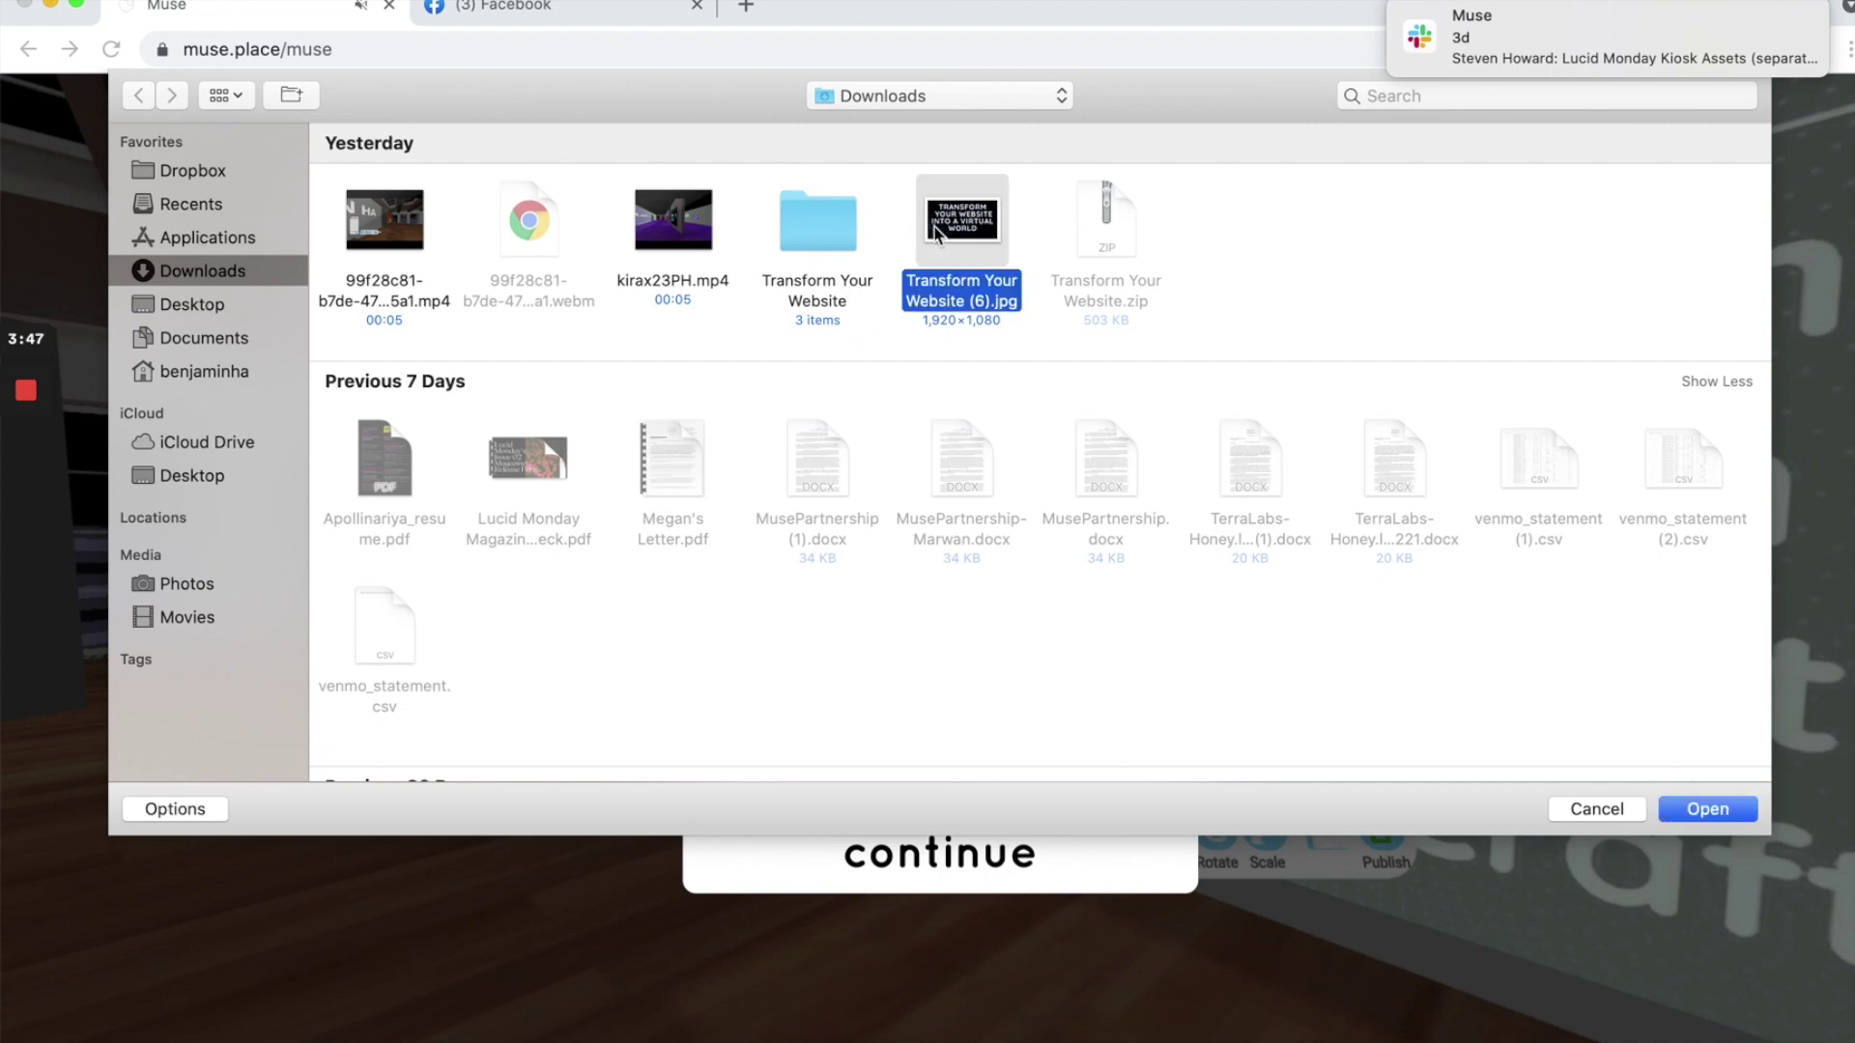
{"action": "left_click", "coordinate": [1705, 809]}
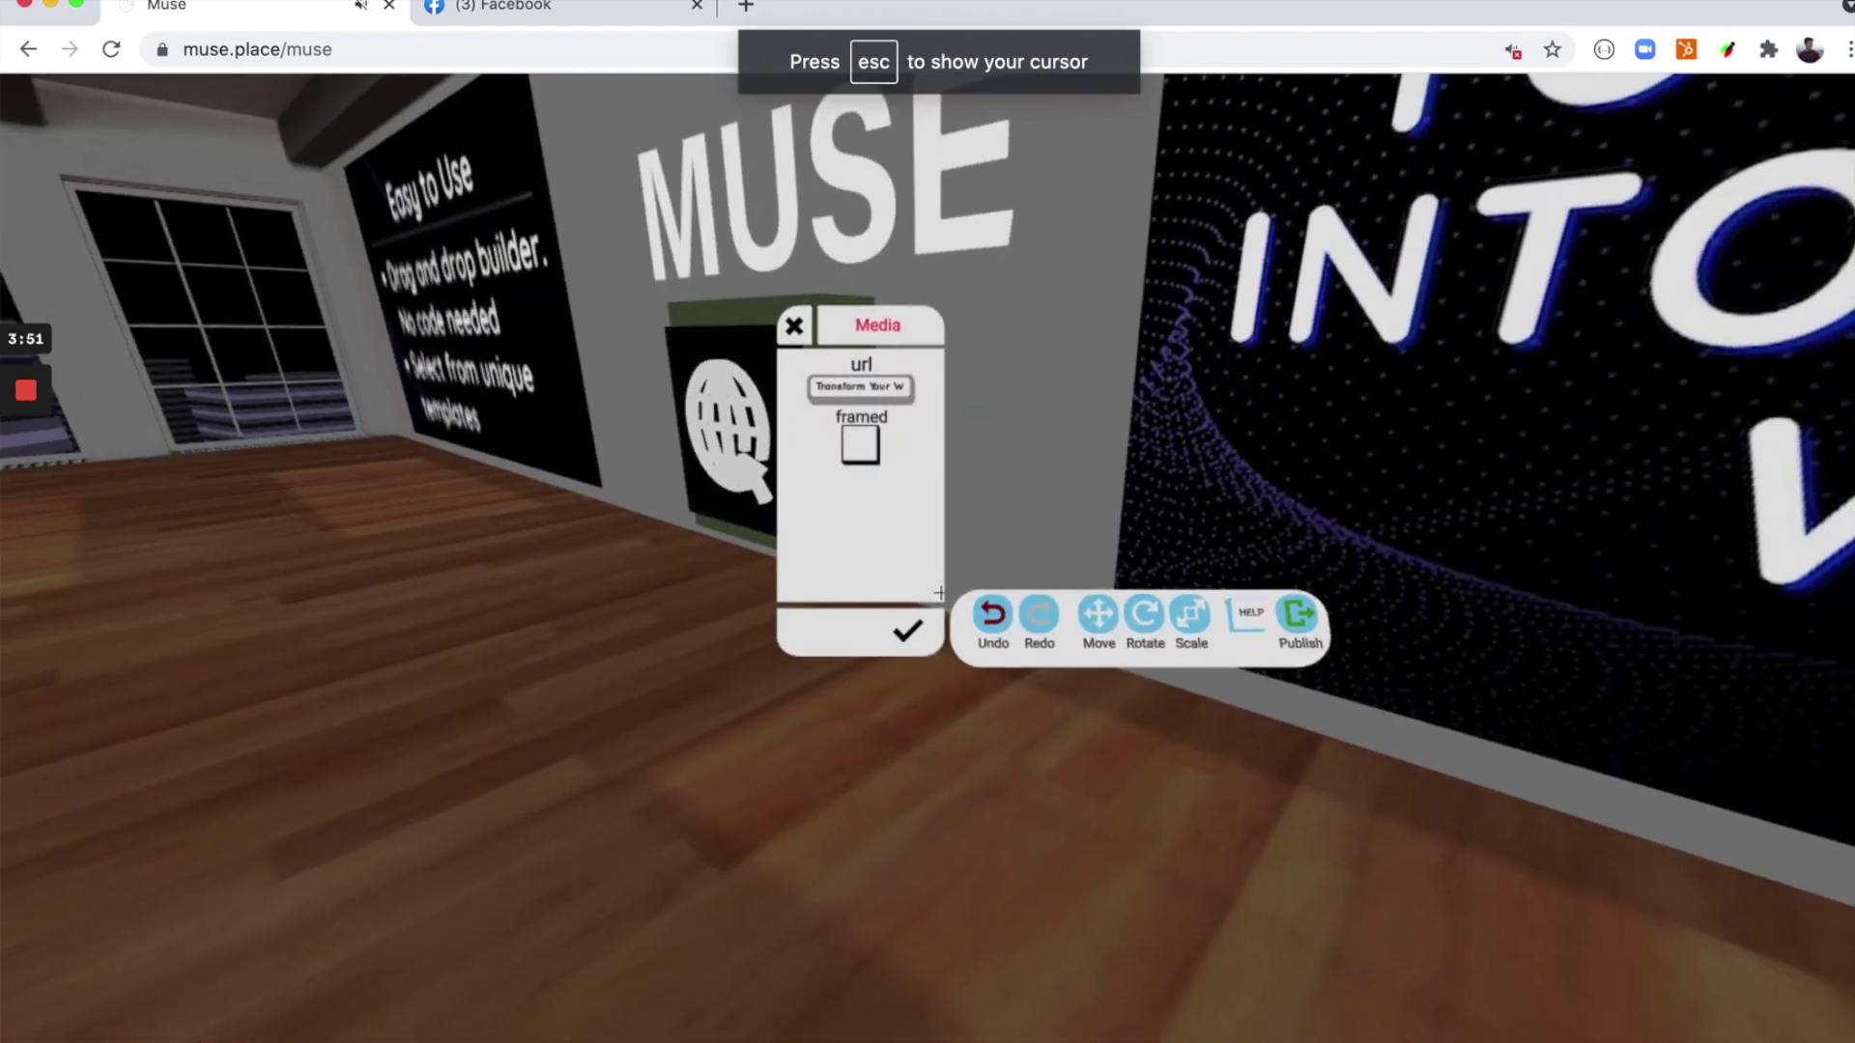
- Look at the panel with the new image and select the room itself to bring up the Gotham Theme settings
{"action": "key", "text": "s"}
{"action": "key", "text": "s"}
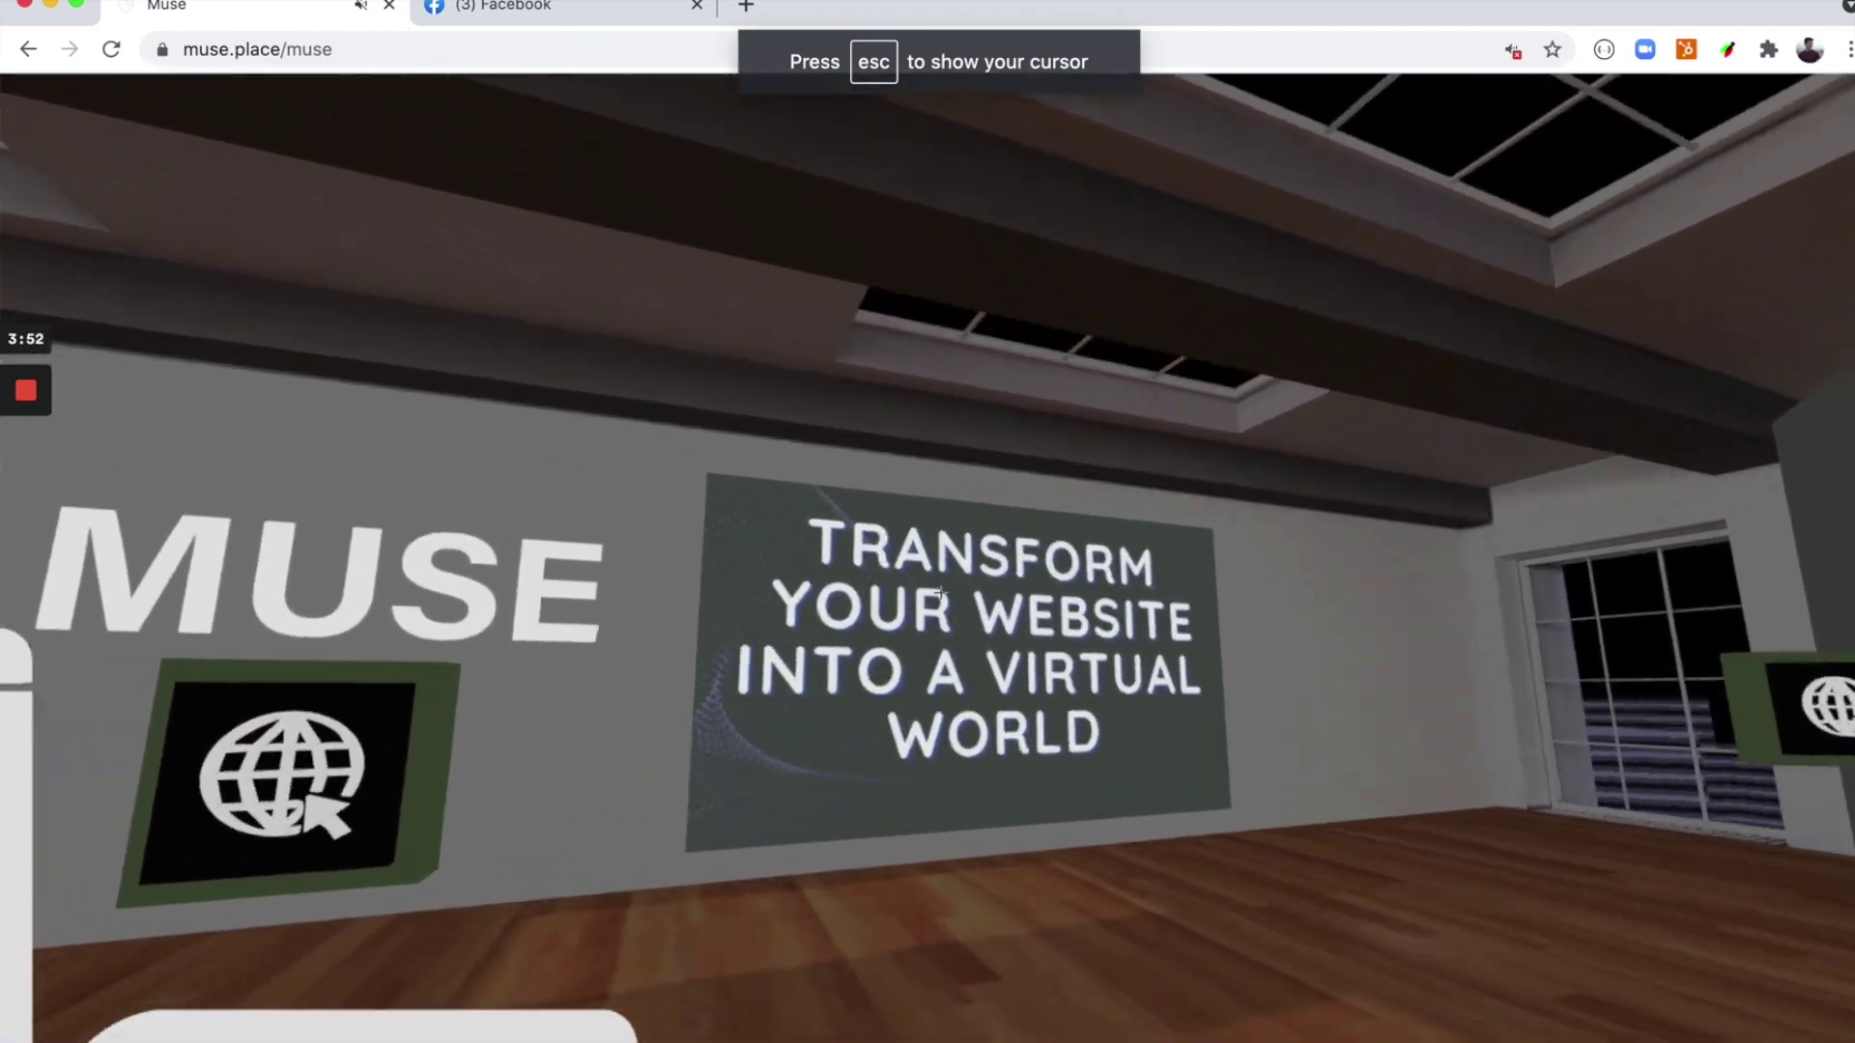
{"action": "key", "text": "w"}
{"action": "left_click", "coordinate": [940, 592]}
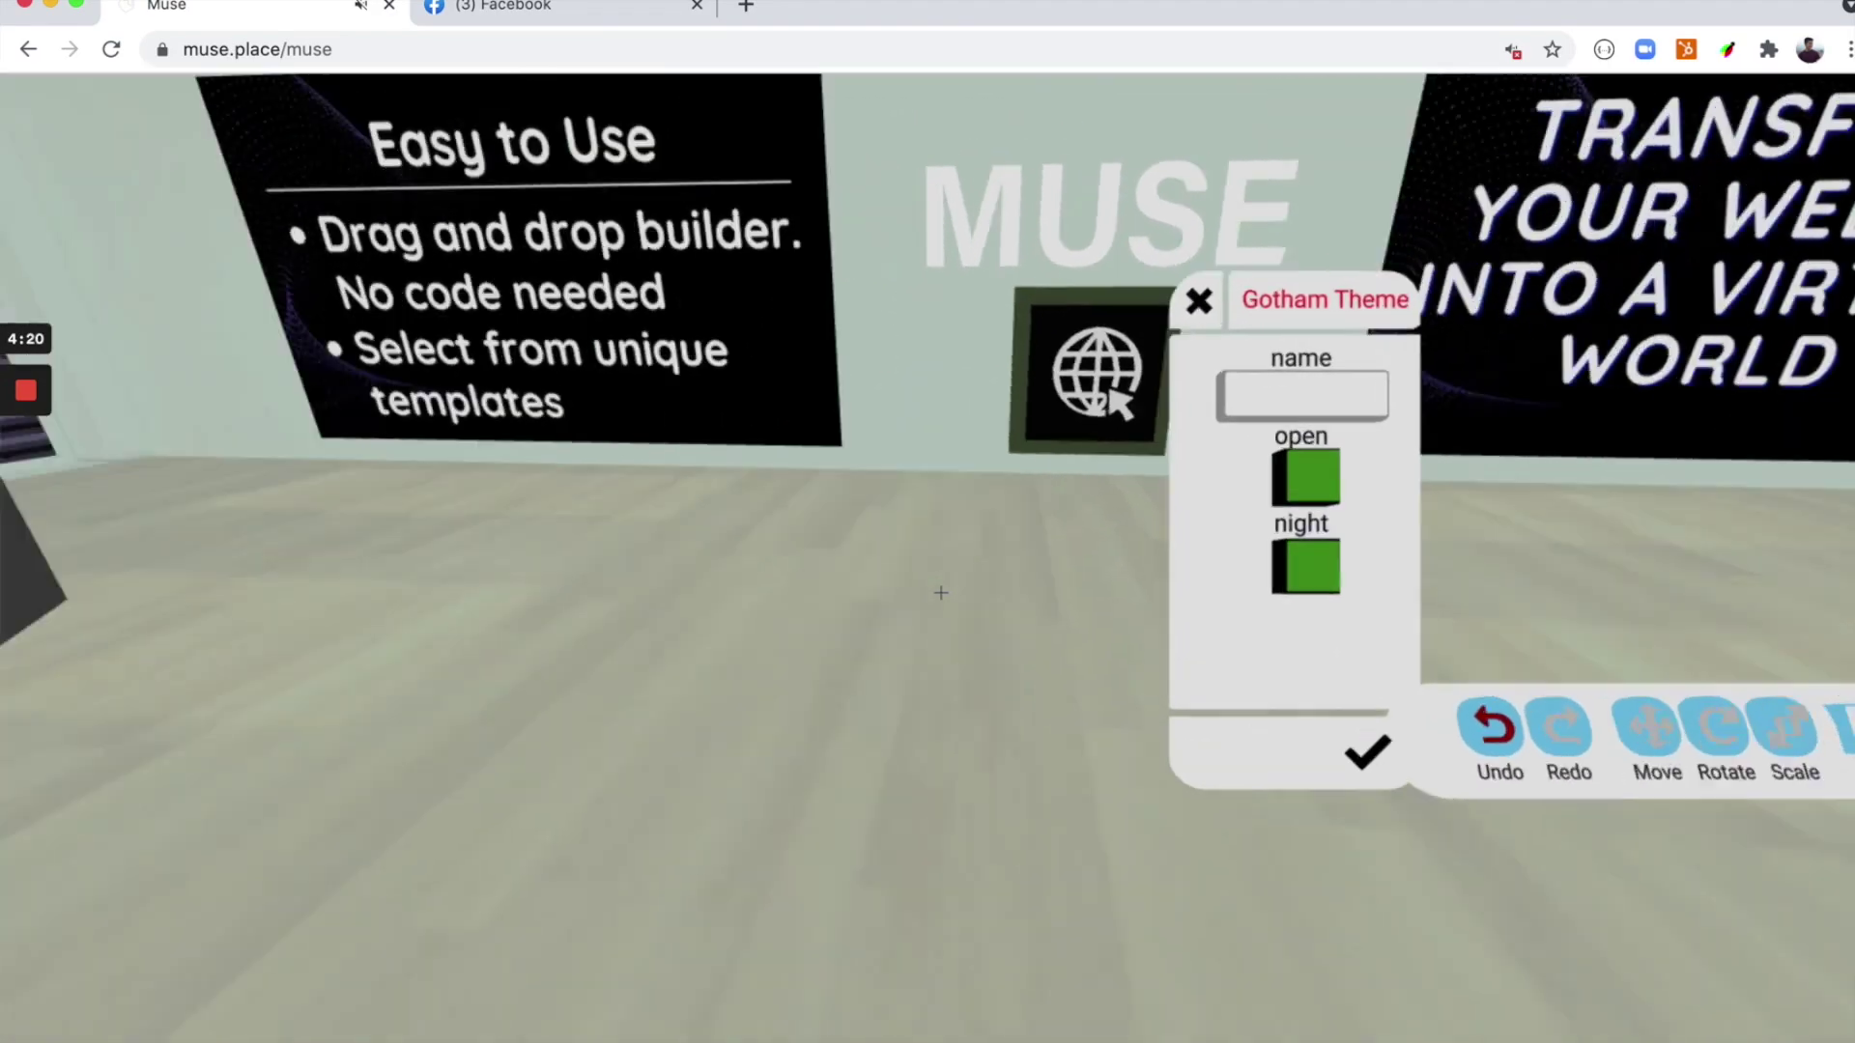
- Turn off the Gotham Theme's open option and look around the room's partition walls
{"action": "key", "text": "s"}
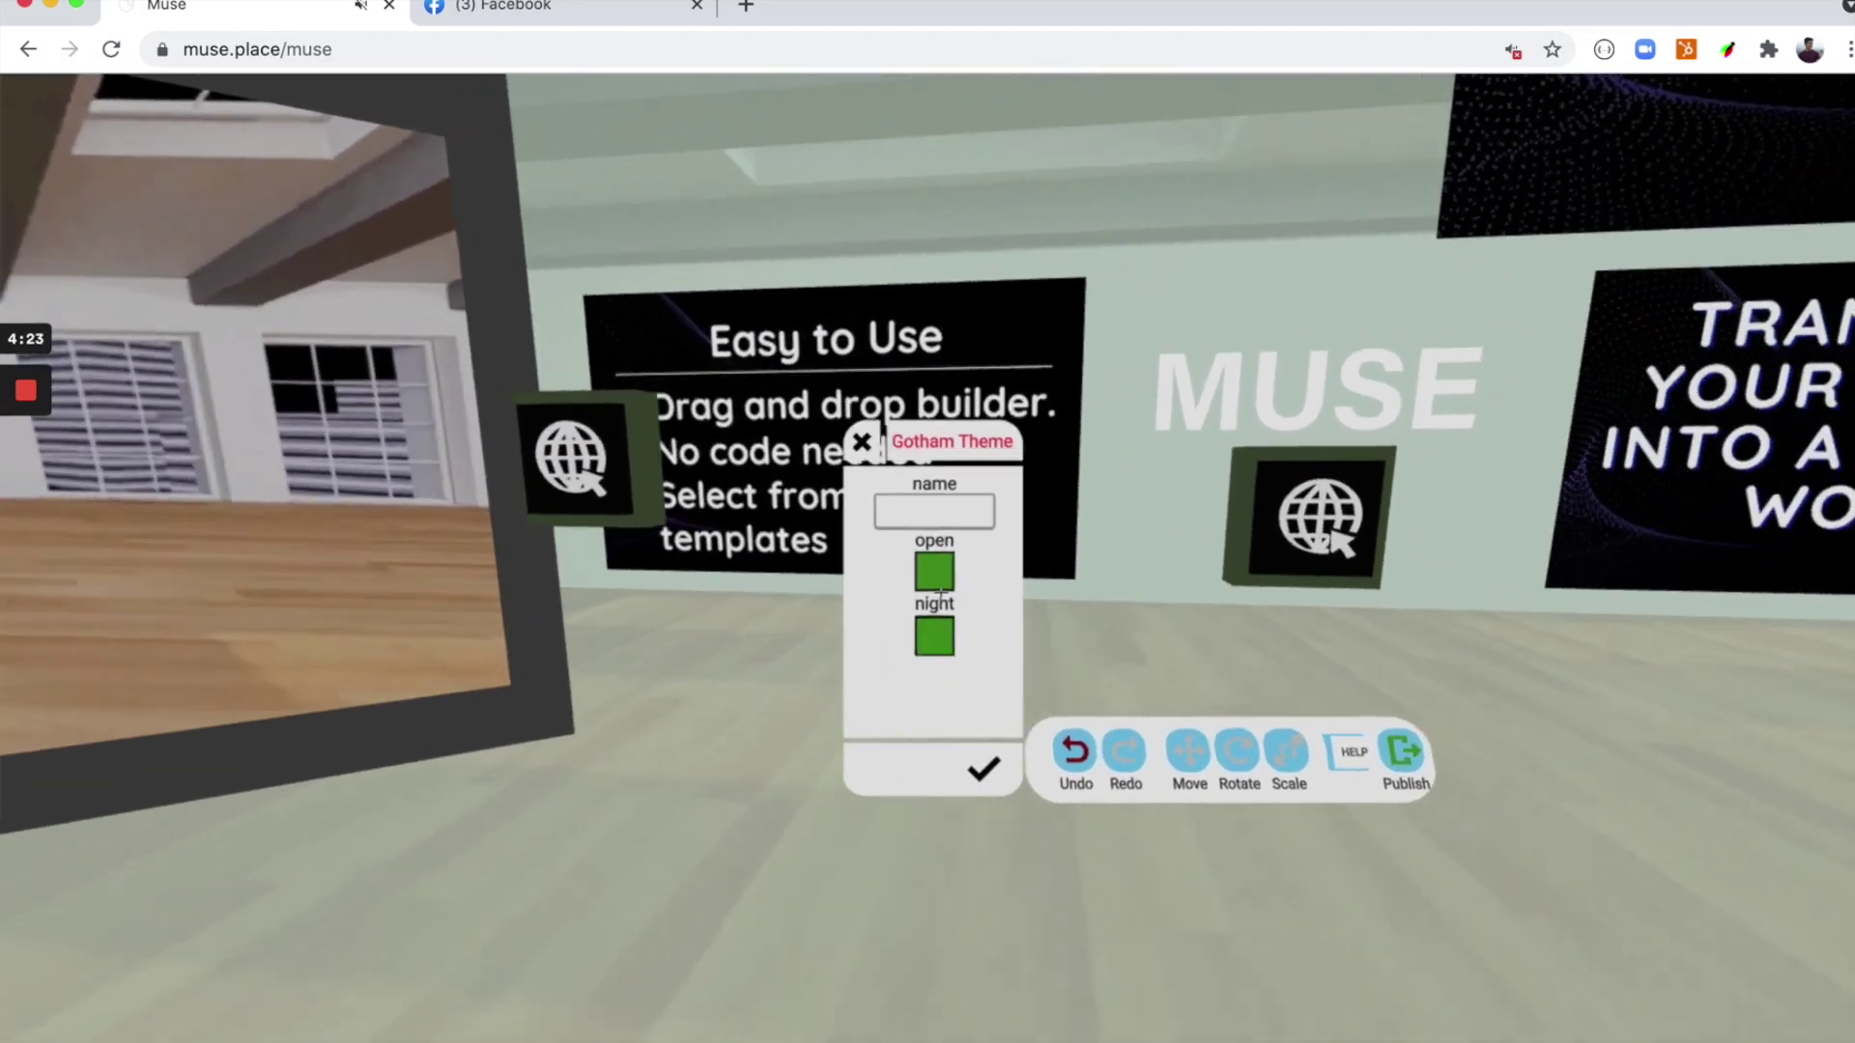
{"action": "key", "text": "d"}
{"action": "key", "text": "s"}
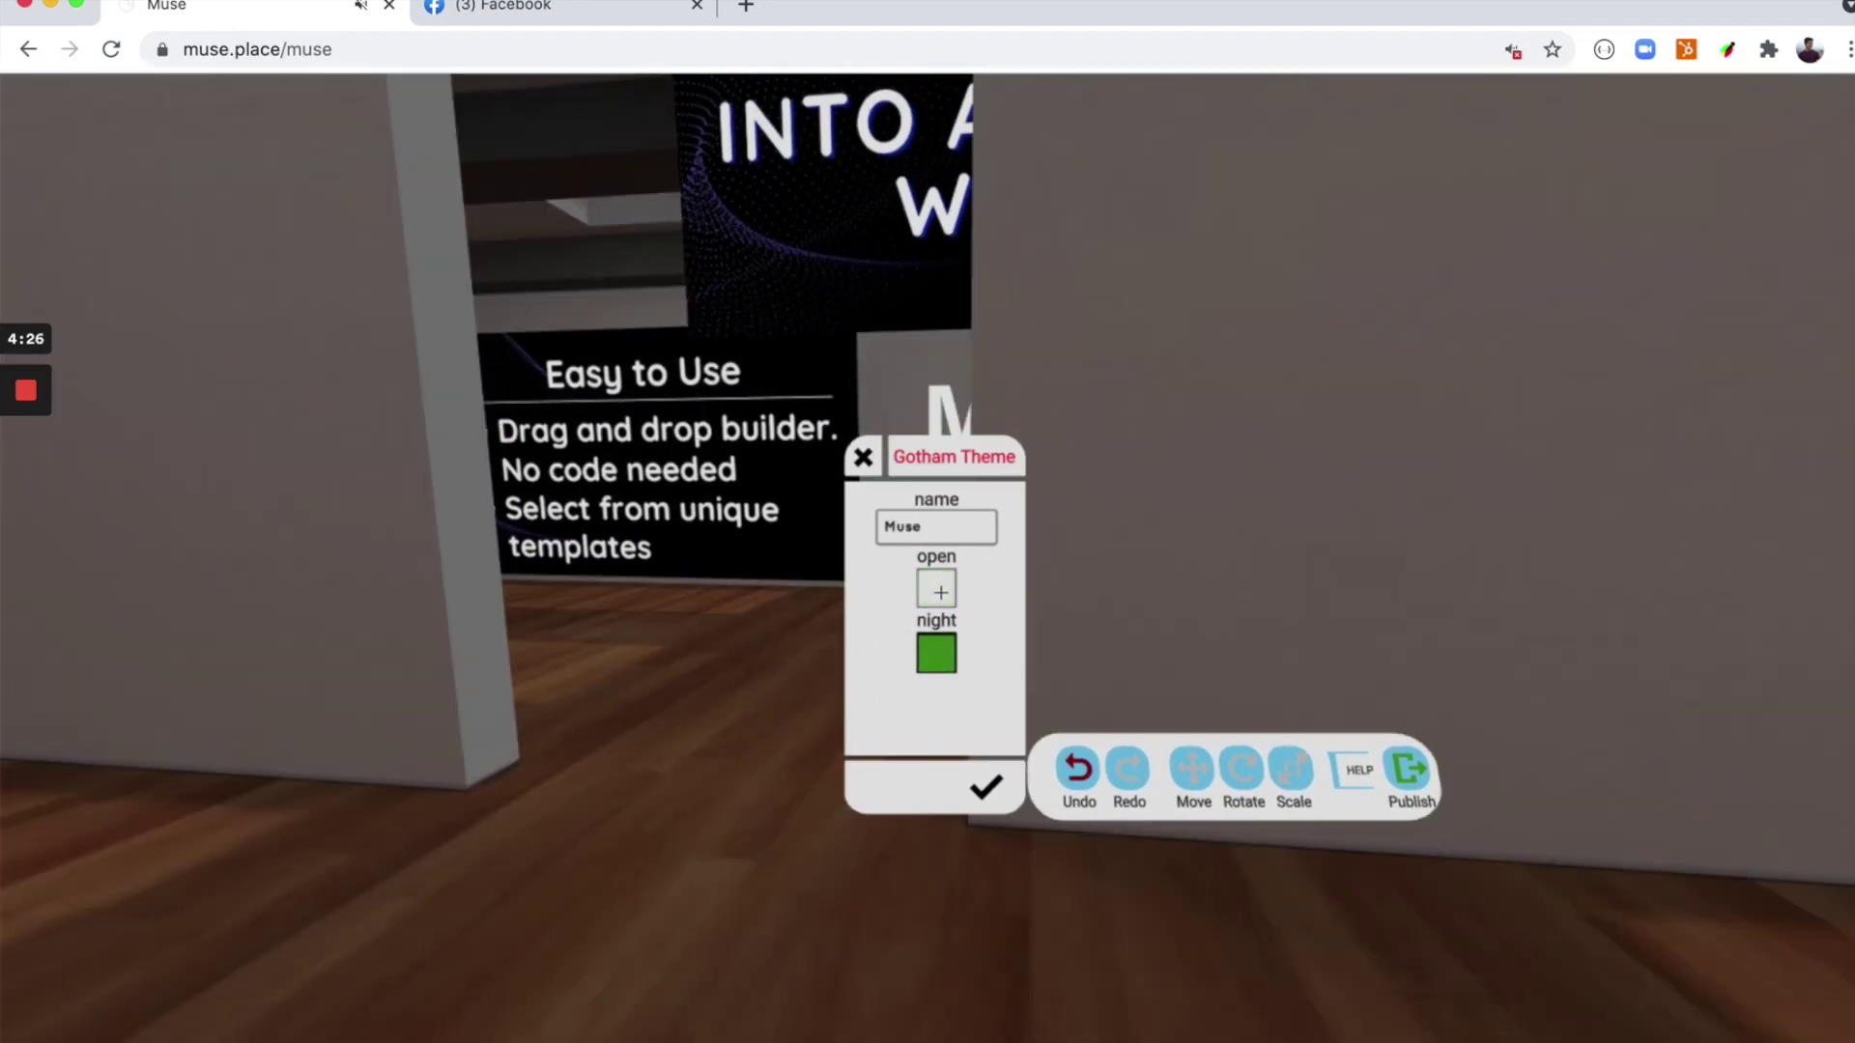
{"action": "key", "text": "s"}
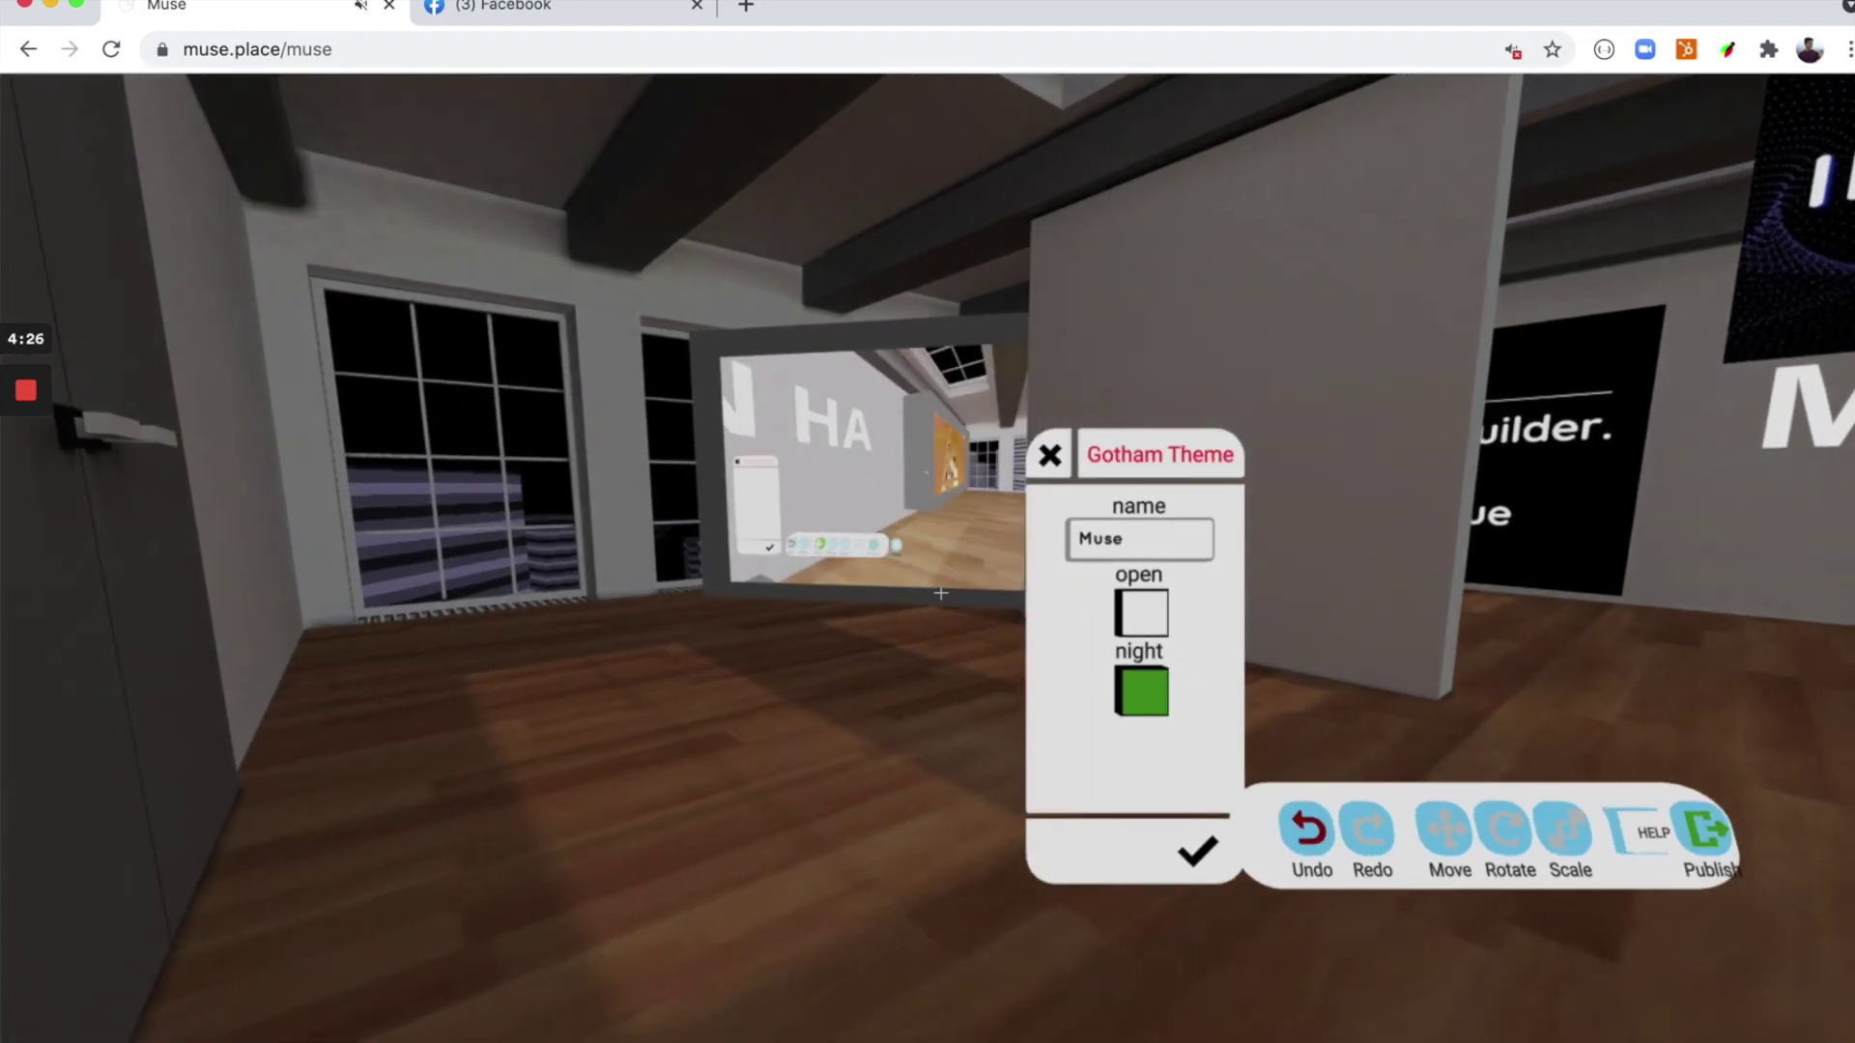
{"action": "key", "text": "w"}
{"action": "key", "text": "w"}
{"action": "key", "text": "s"}
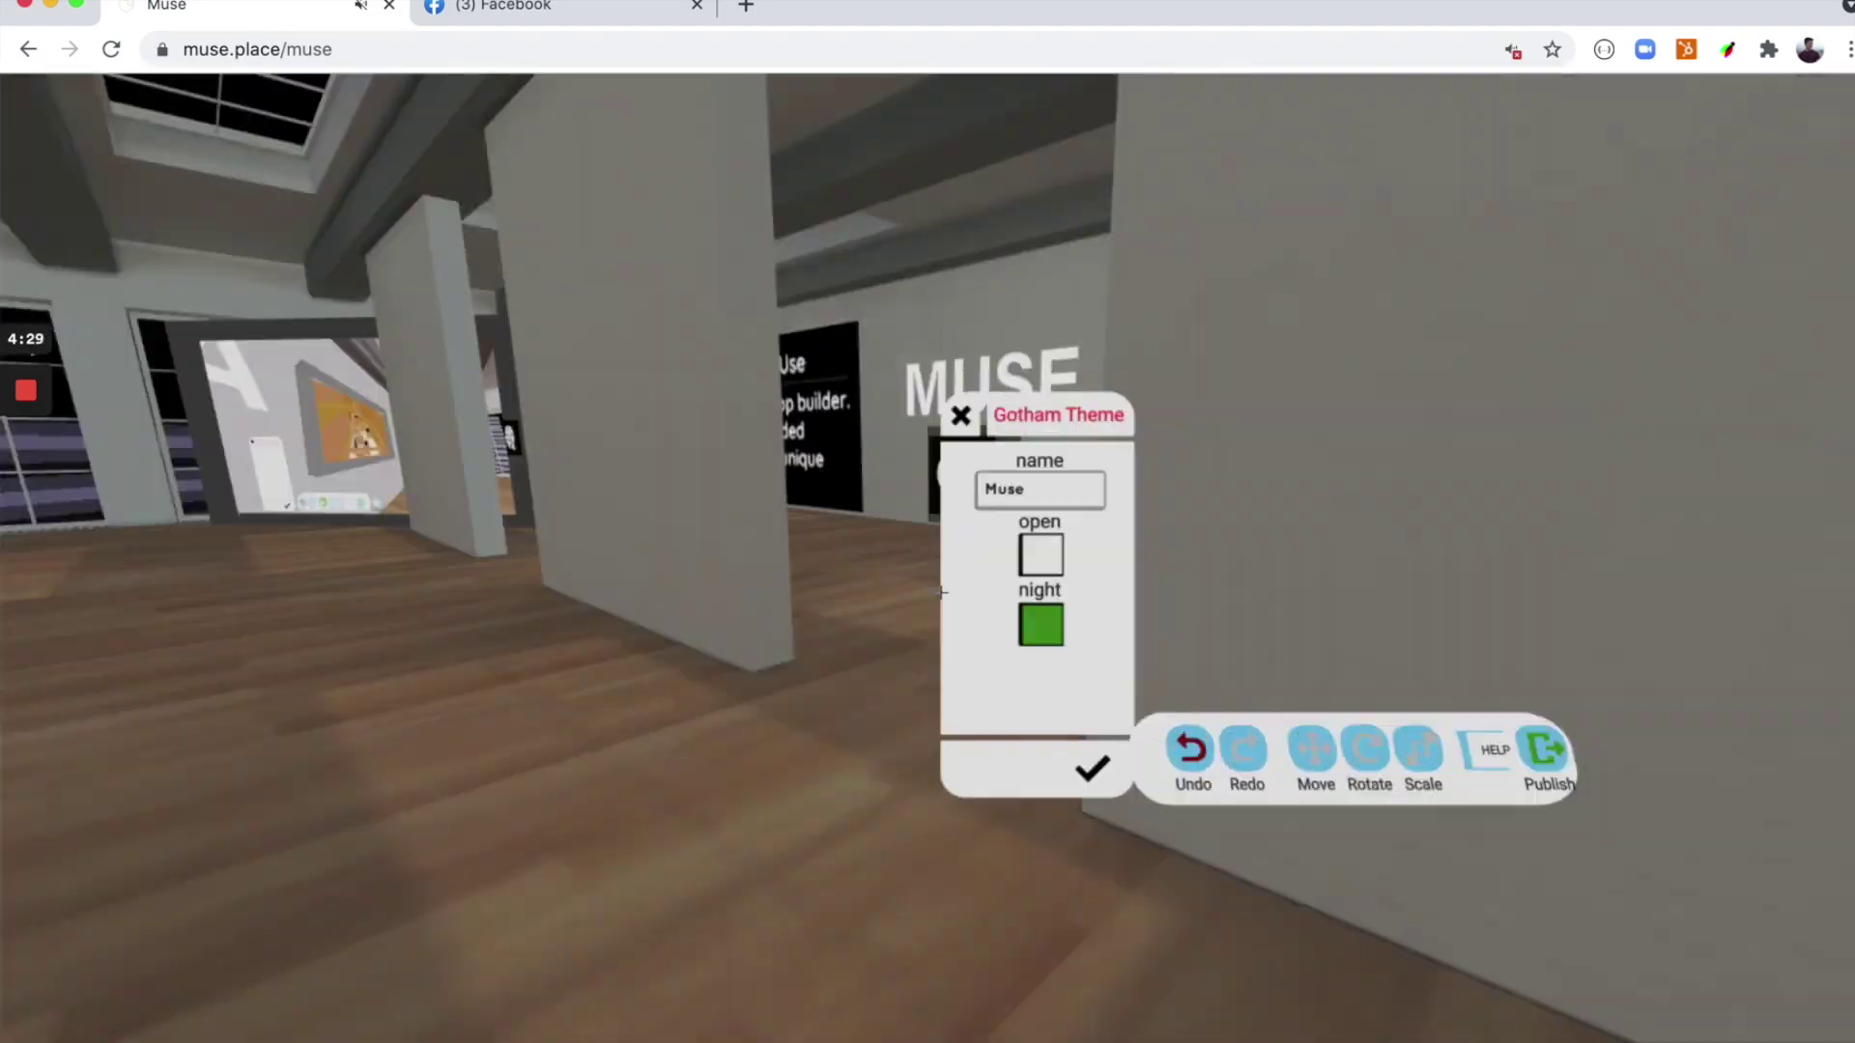
- Turn the Gotham Theme's open option back on
{"action": "key", "text": "s"}
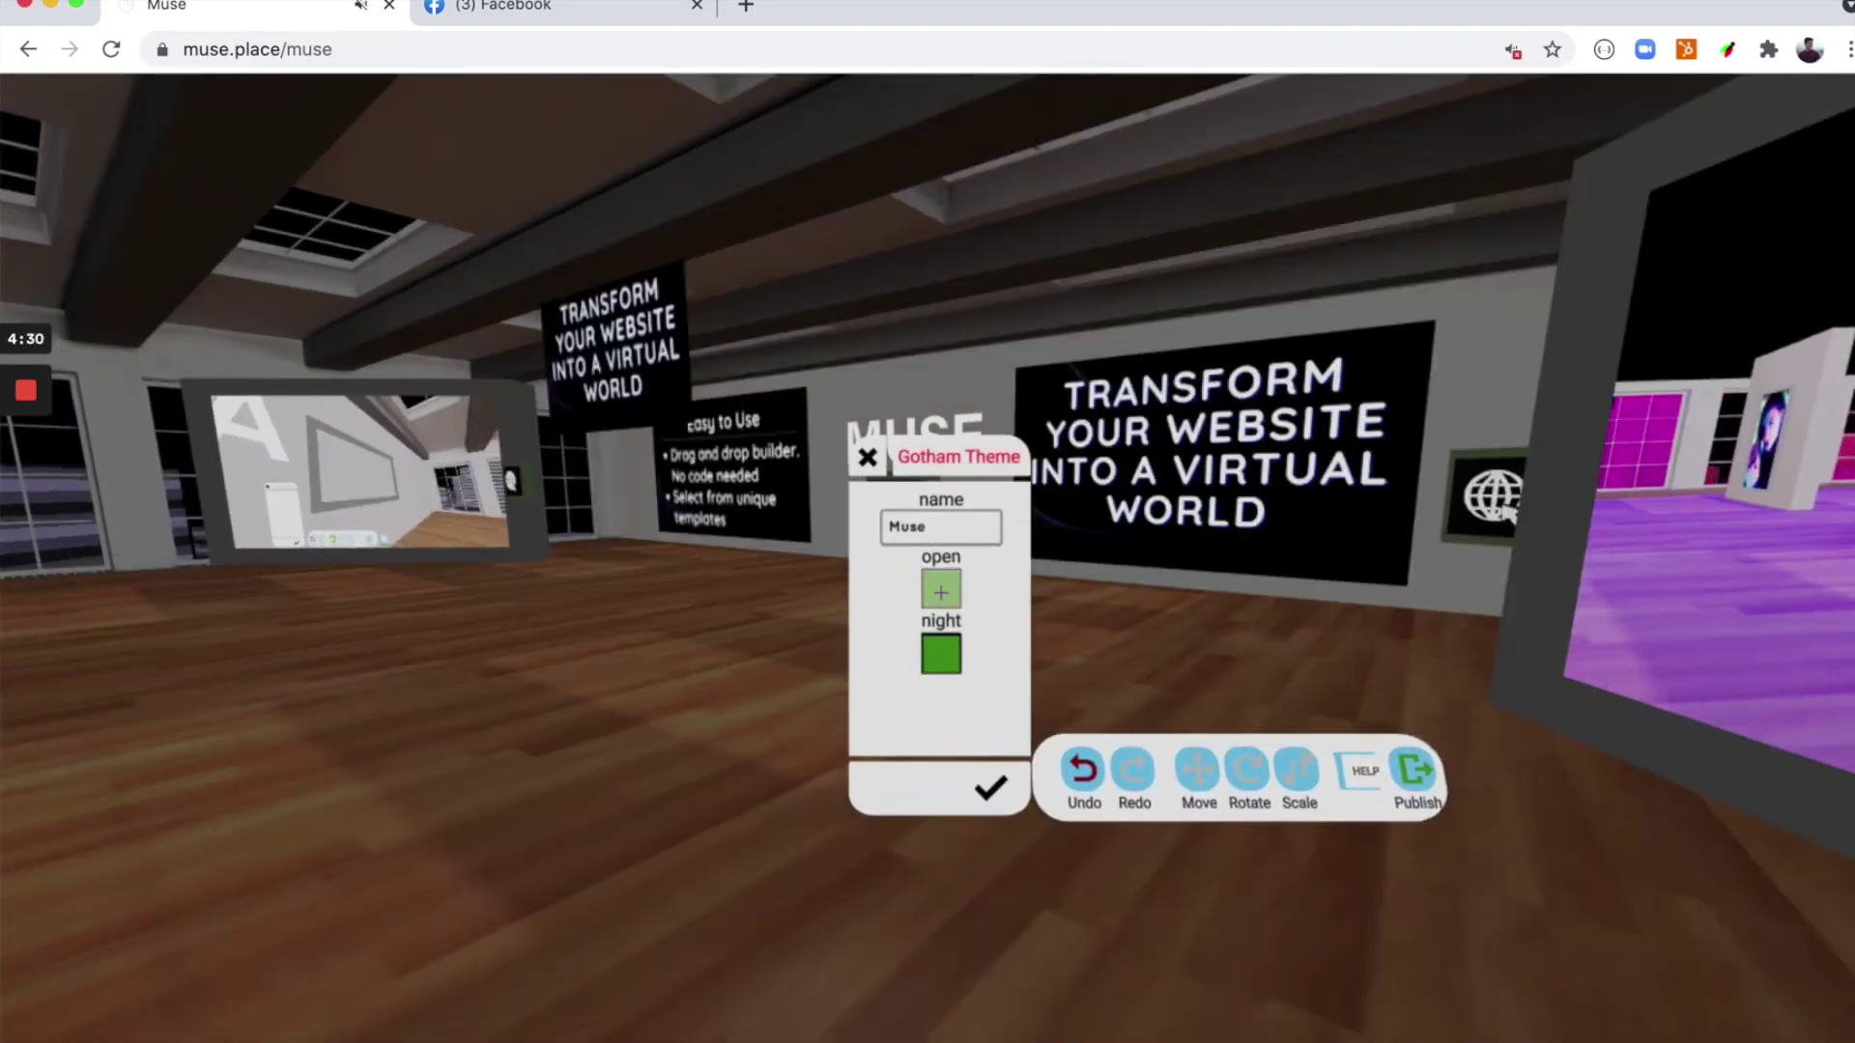
{"action": "key", "text": "w"}
{"action": "key", "text": "a"}
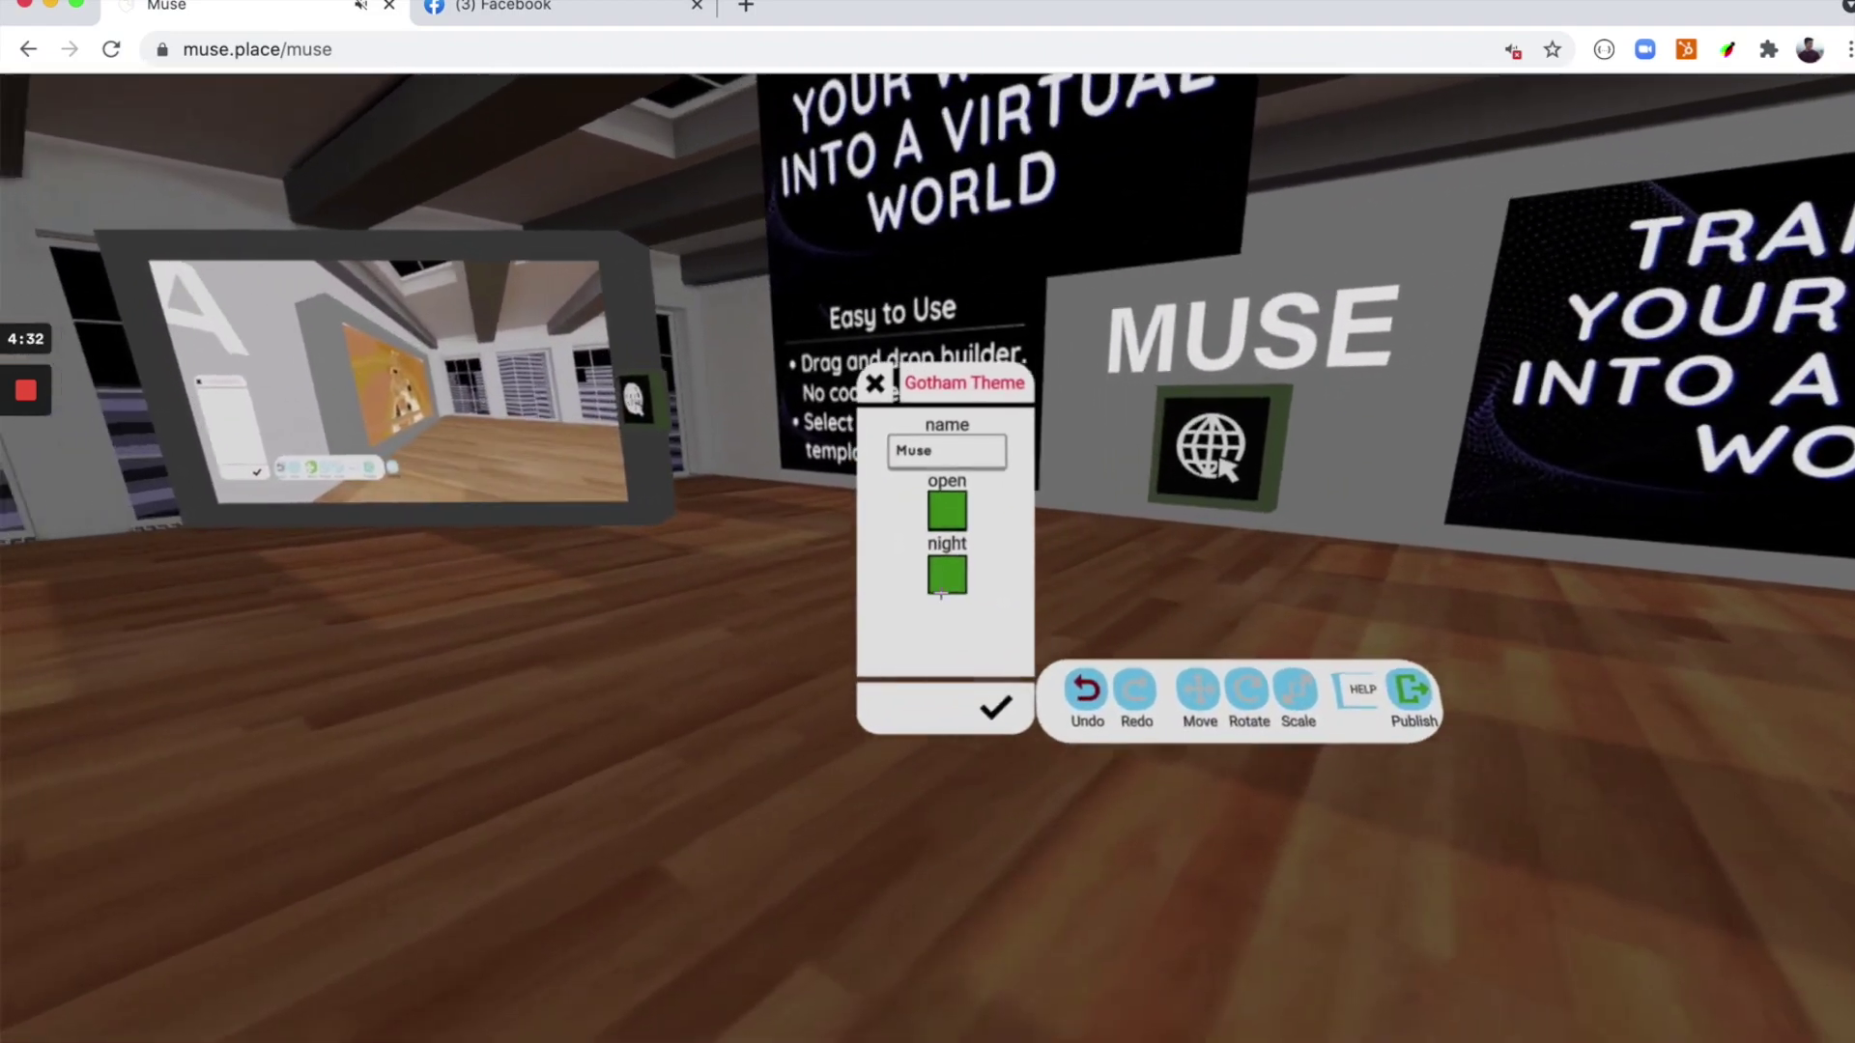
- Turn off the Gotham Theme's night option, look around the room in daylight and turn night back on
{"action": "key", "text": "s"}
{"action": "key", "text": "a"}
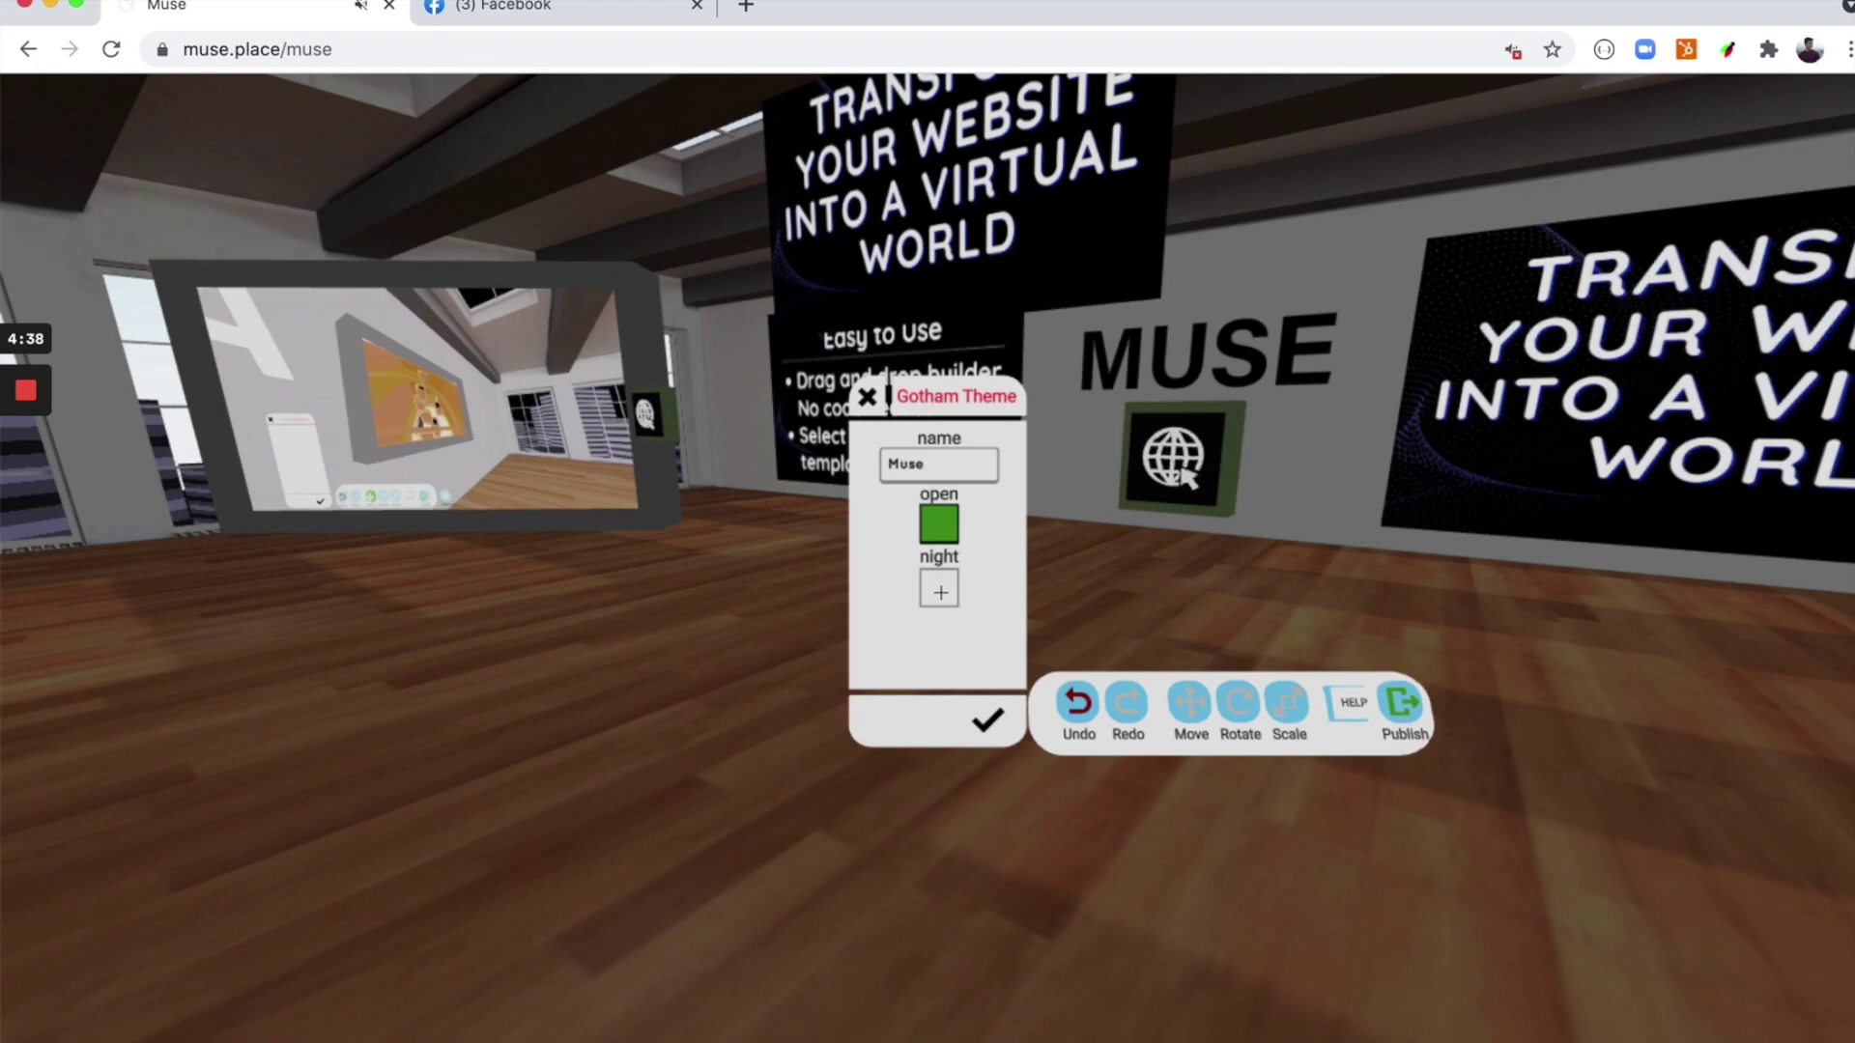
{"action": "key", "text": "a"}
{"action": "key", "text": "d"}
{"action": "key", "text": "w"}
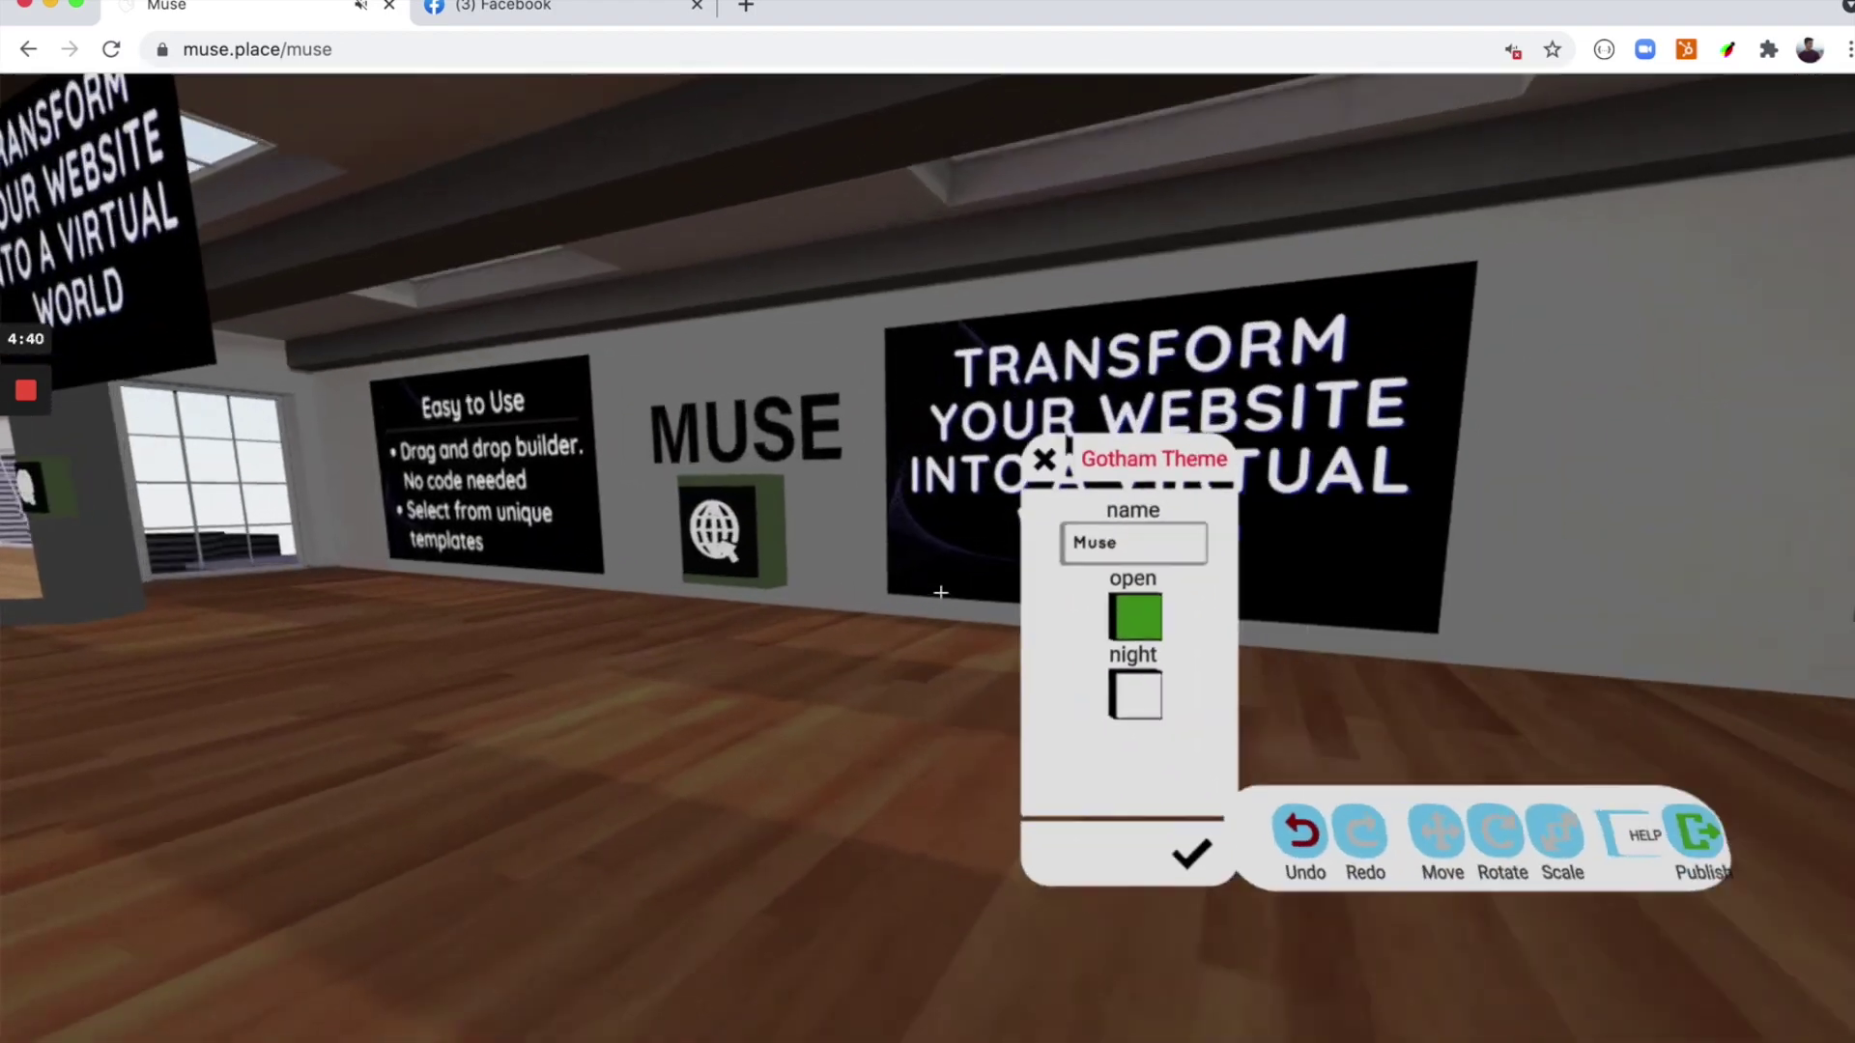
{"action": "key", "text": "w"}
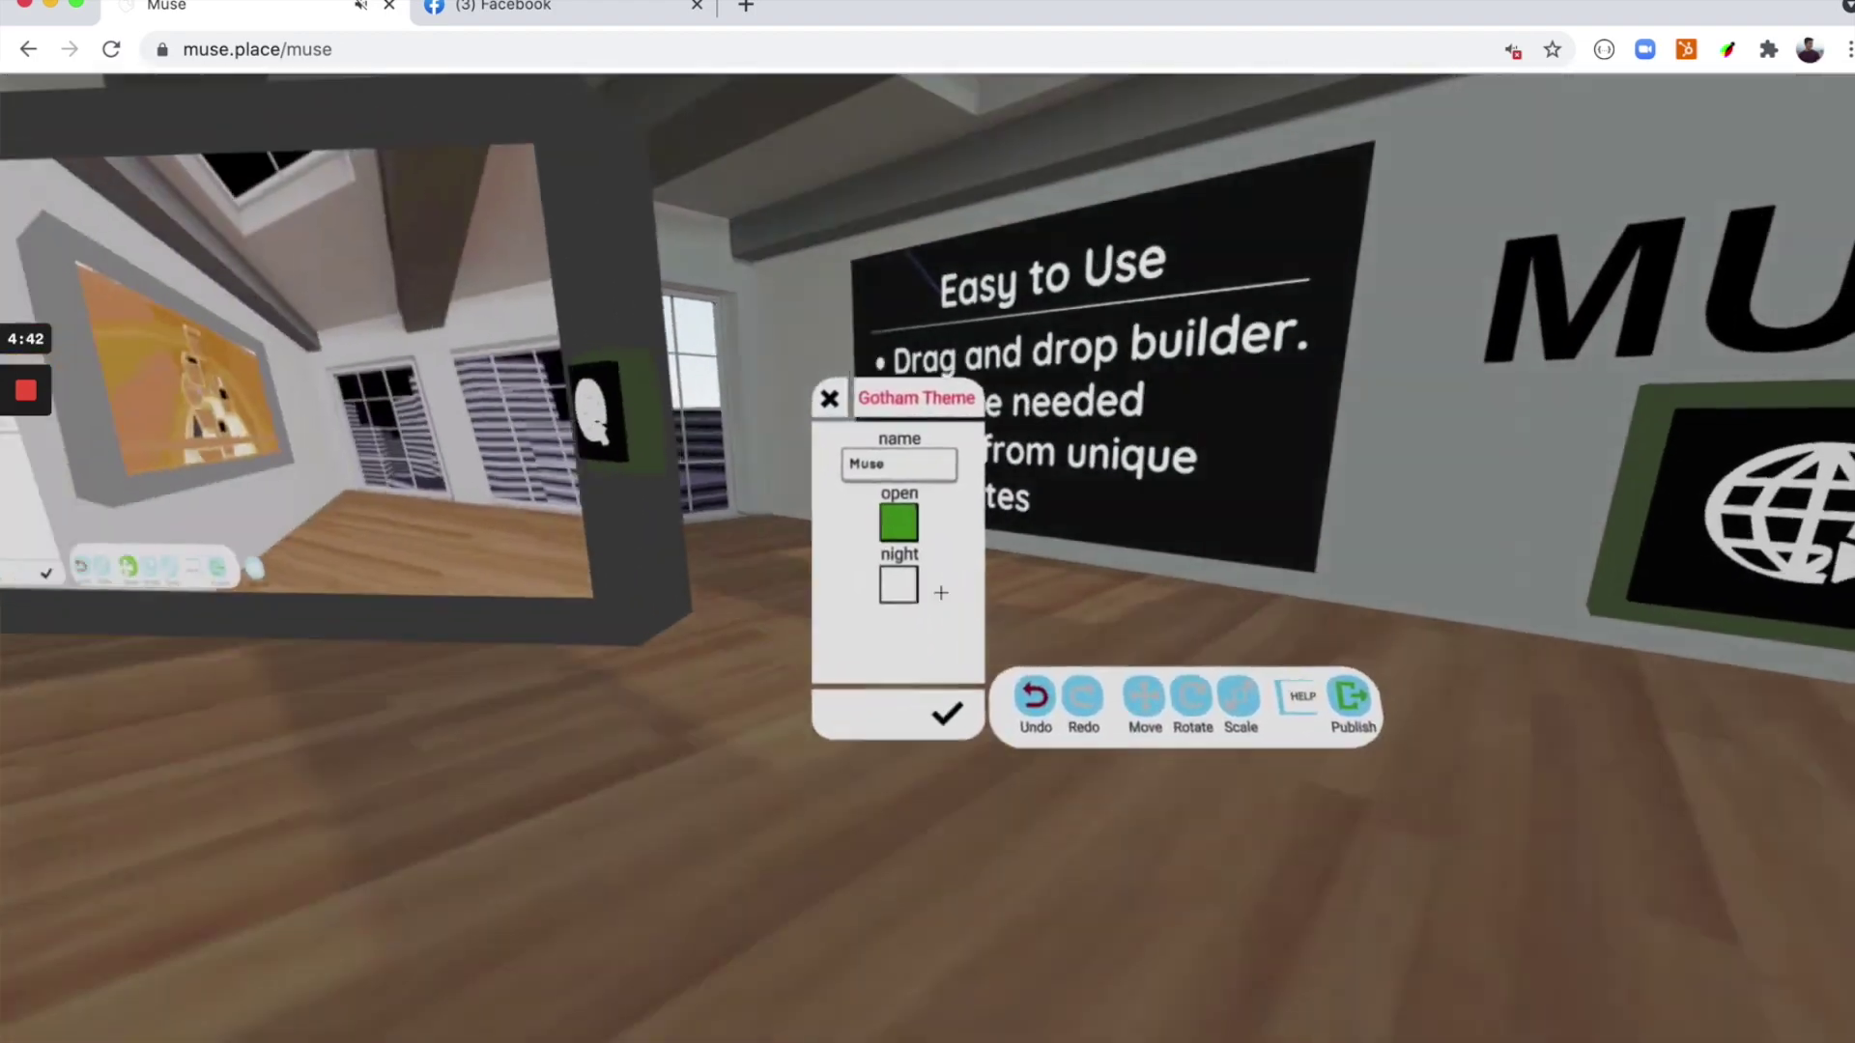
{"action": "left_click", "coordinate": [941, 593]}
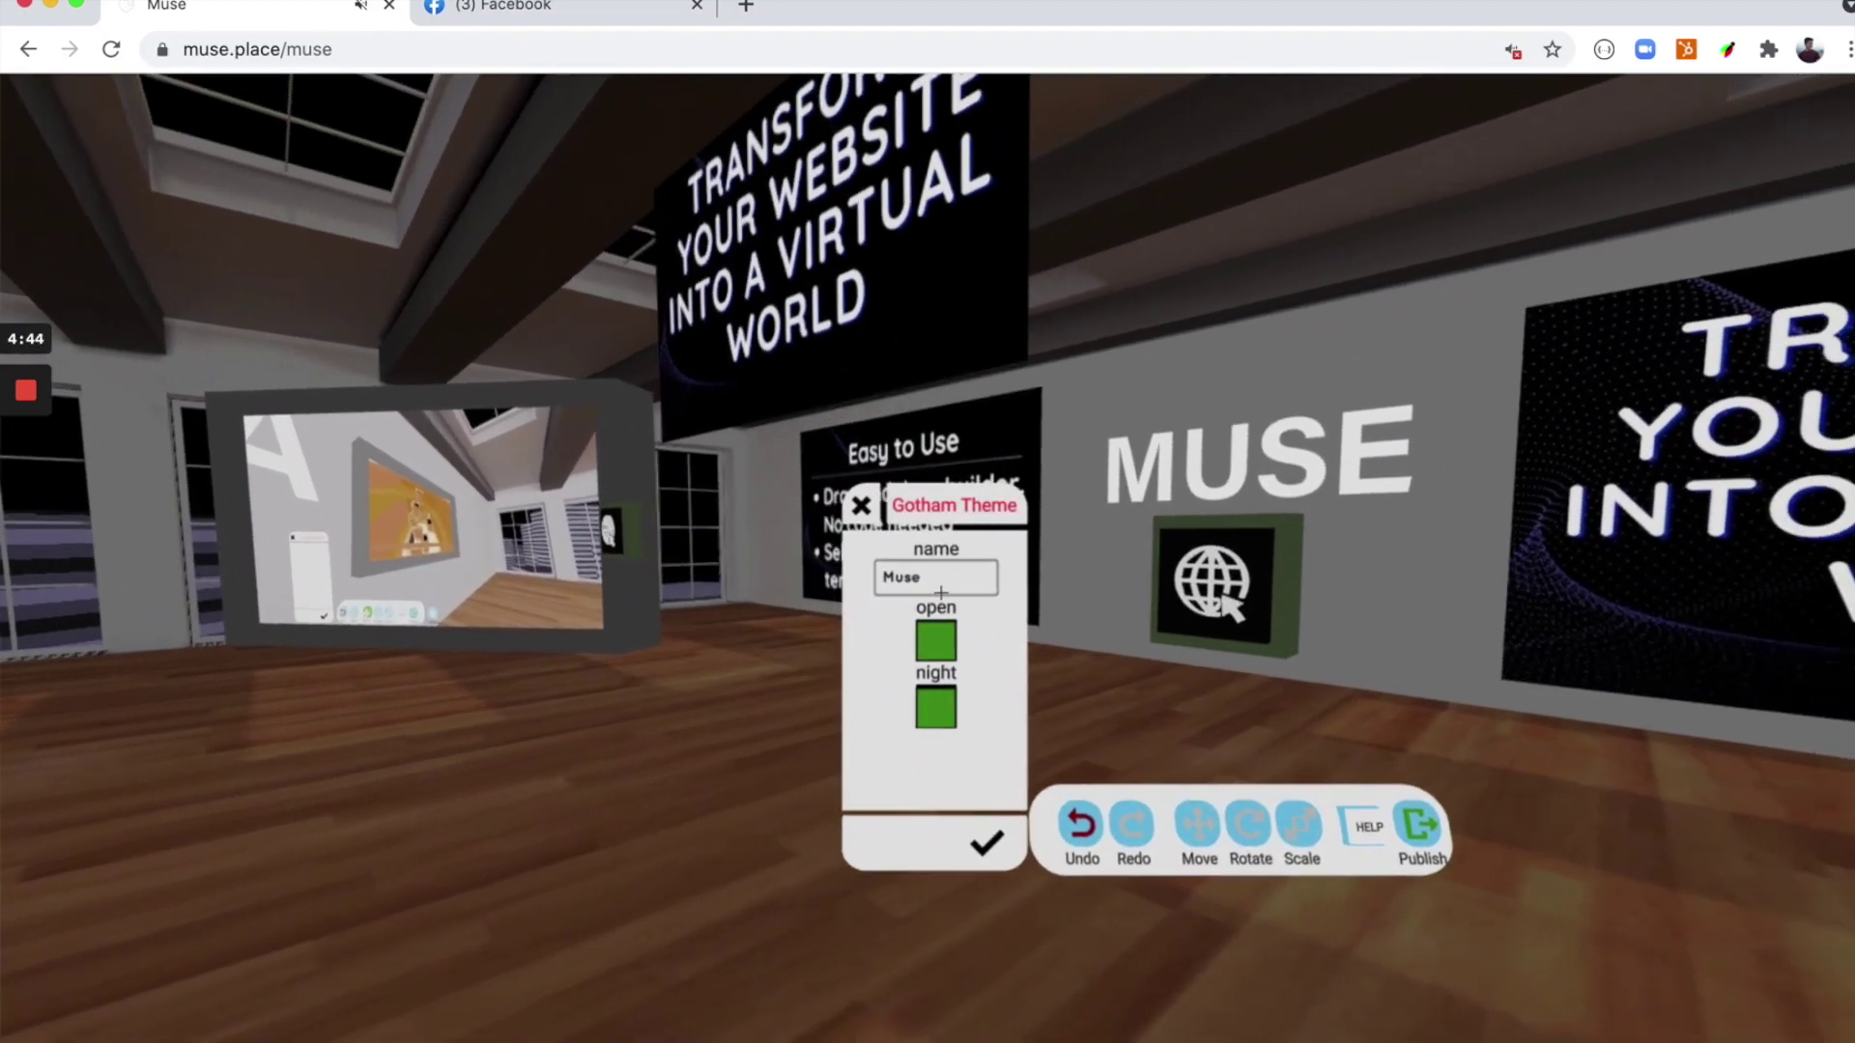
- Try replacing the Gotham Theme's name with a person's first name
{"action": "key", "text": "s"}
{"action": "key", "text": "w"}
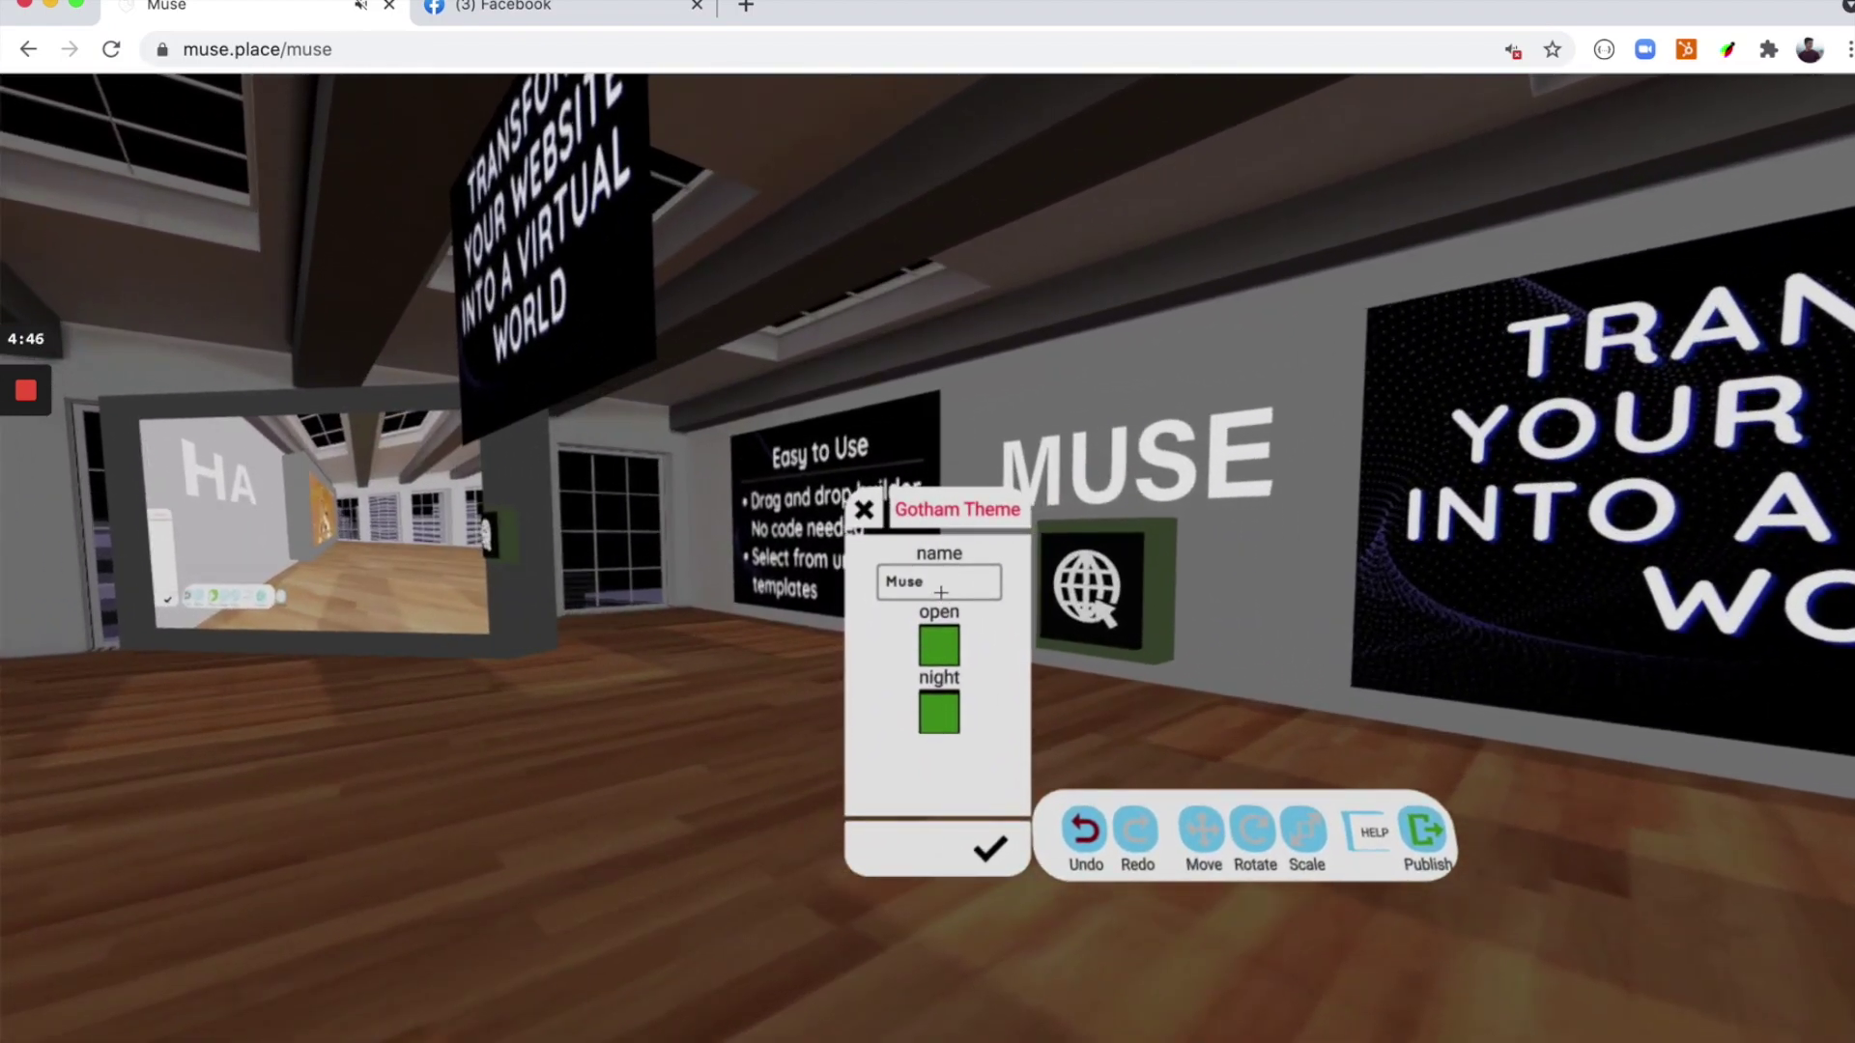
{"action": "left_click", "coordinate": [941, 592]}
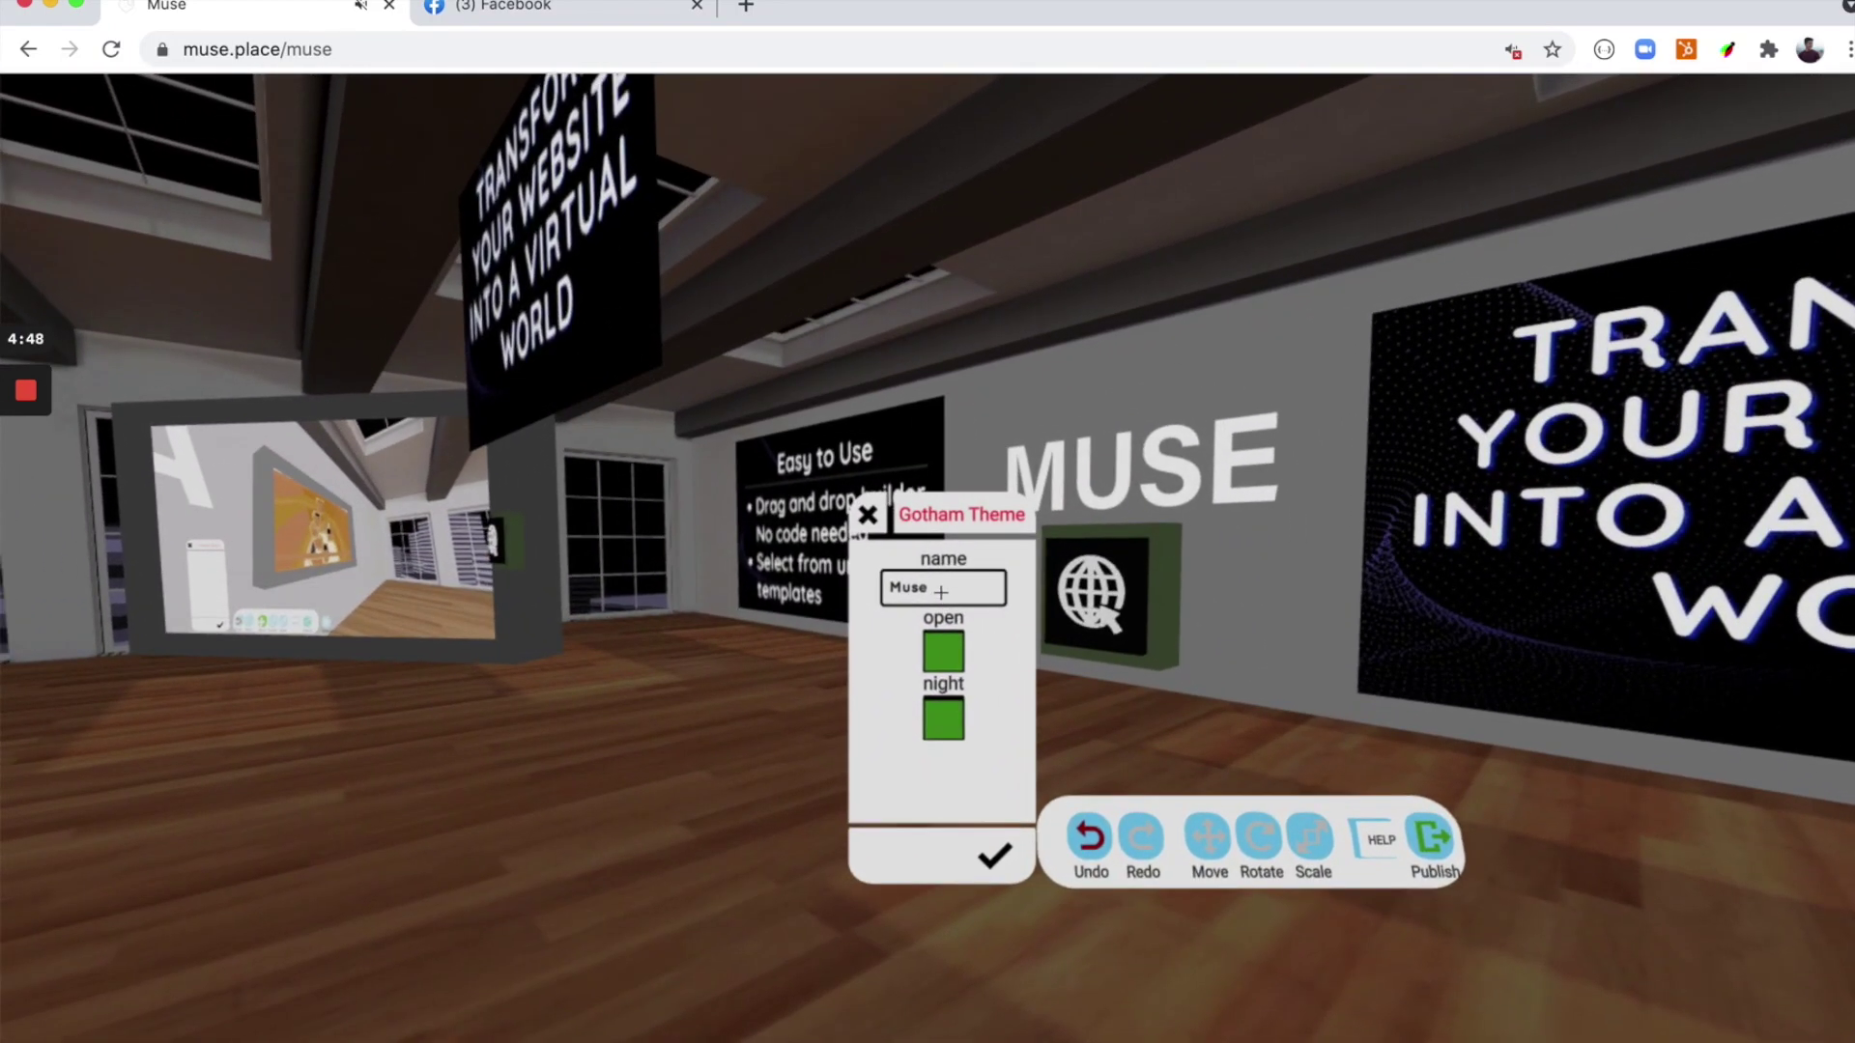
{"action": "key", "text": "BackSpace"}
{"action": "key", "text": "BackSpace"}
{"action": "key", "text": "BackSpace"}
{"action": "key", "text": "BackSpace"}
{"action": "type", "text": "a"}
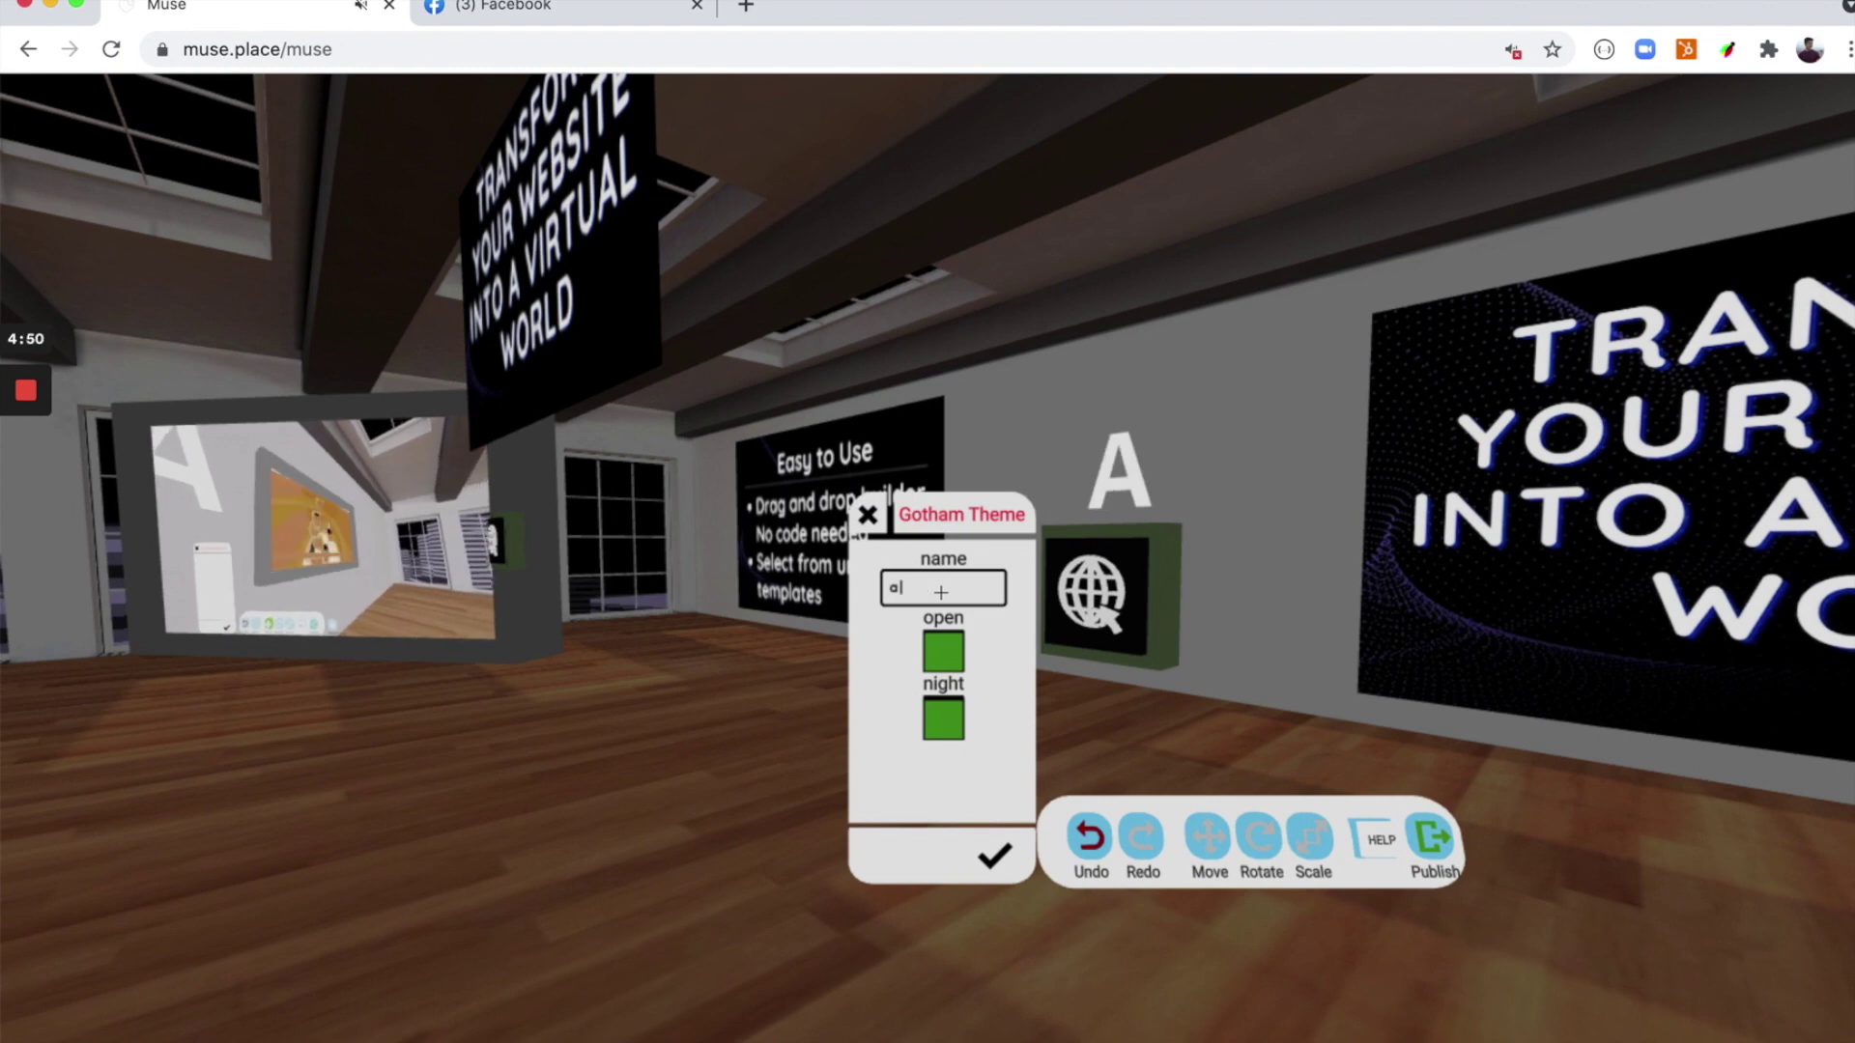
{"action": "key", "text": "BackSpace"}
{"action": "type", "text": "B"}
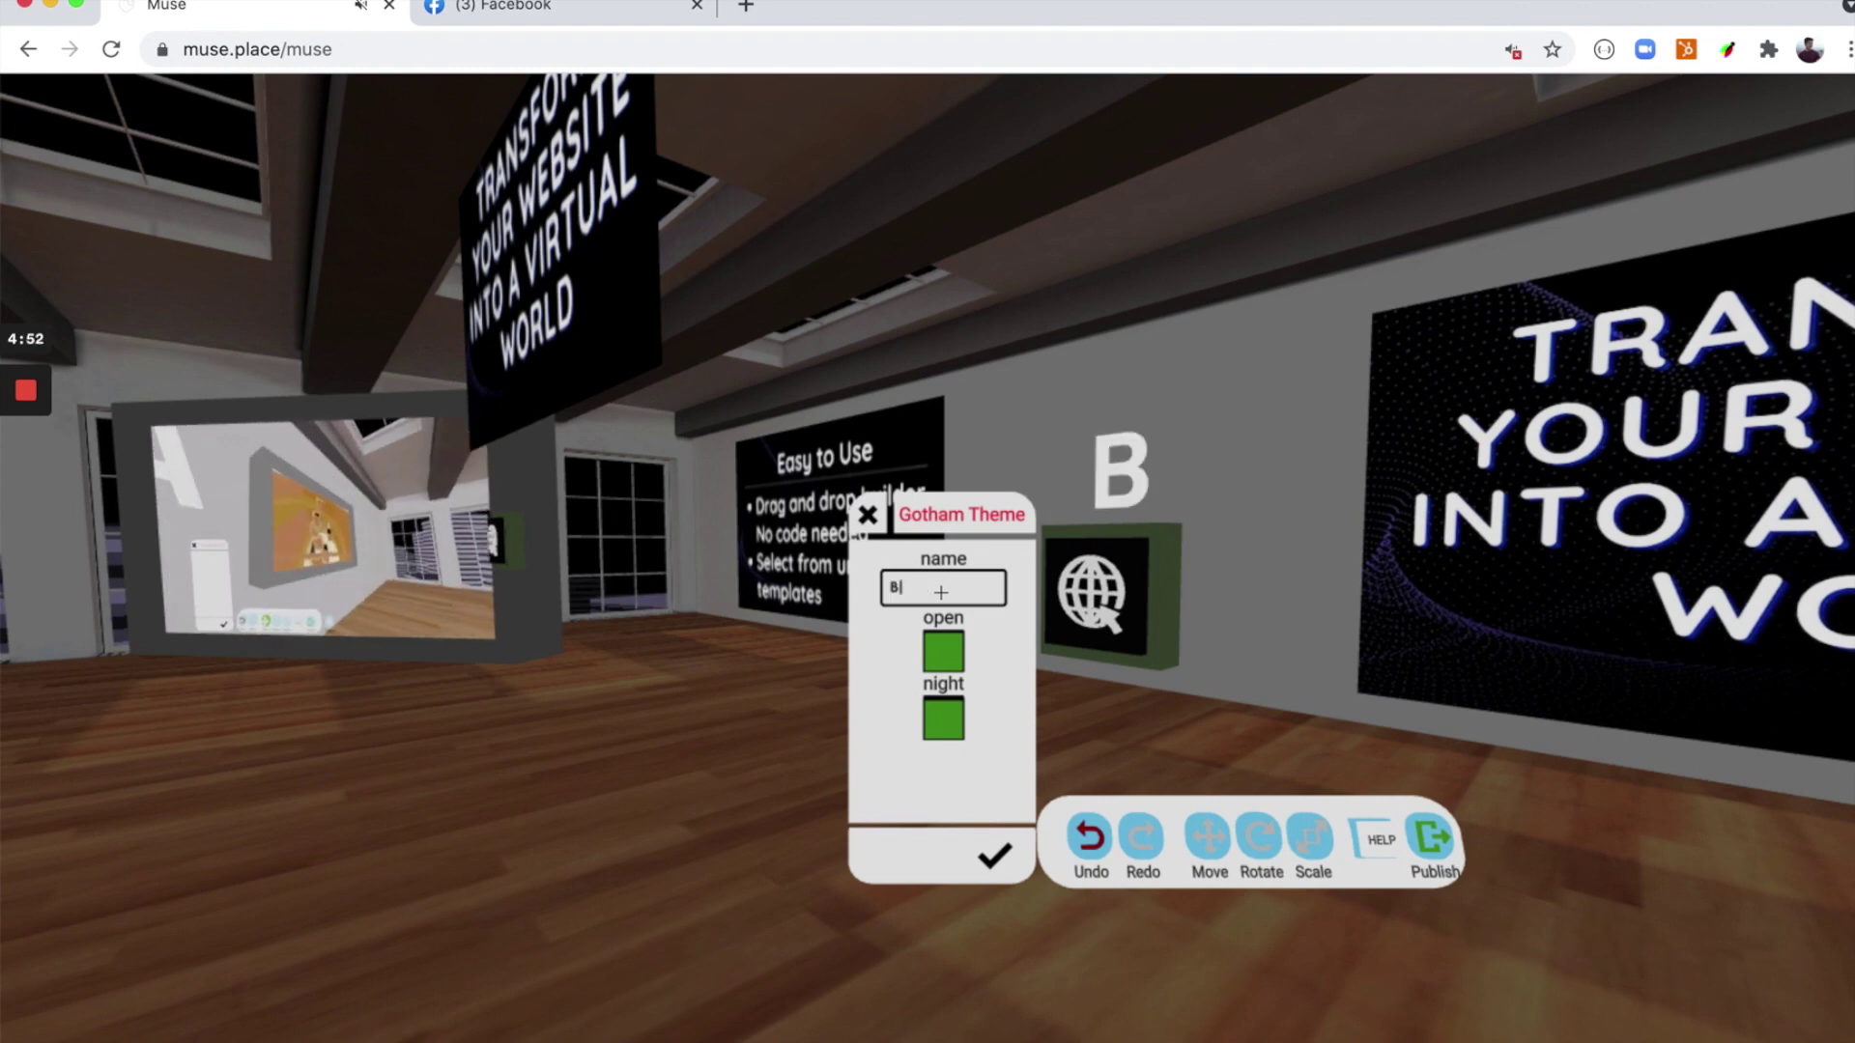
{"action": "type", "text": "en"}
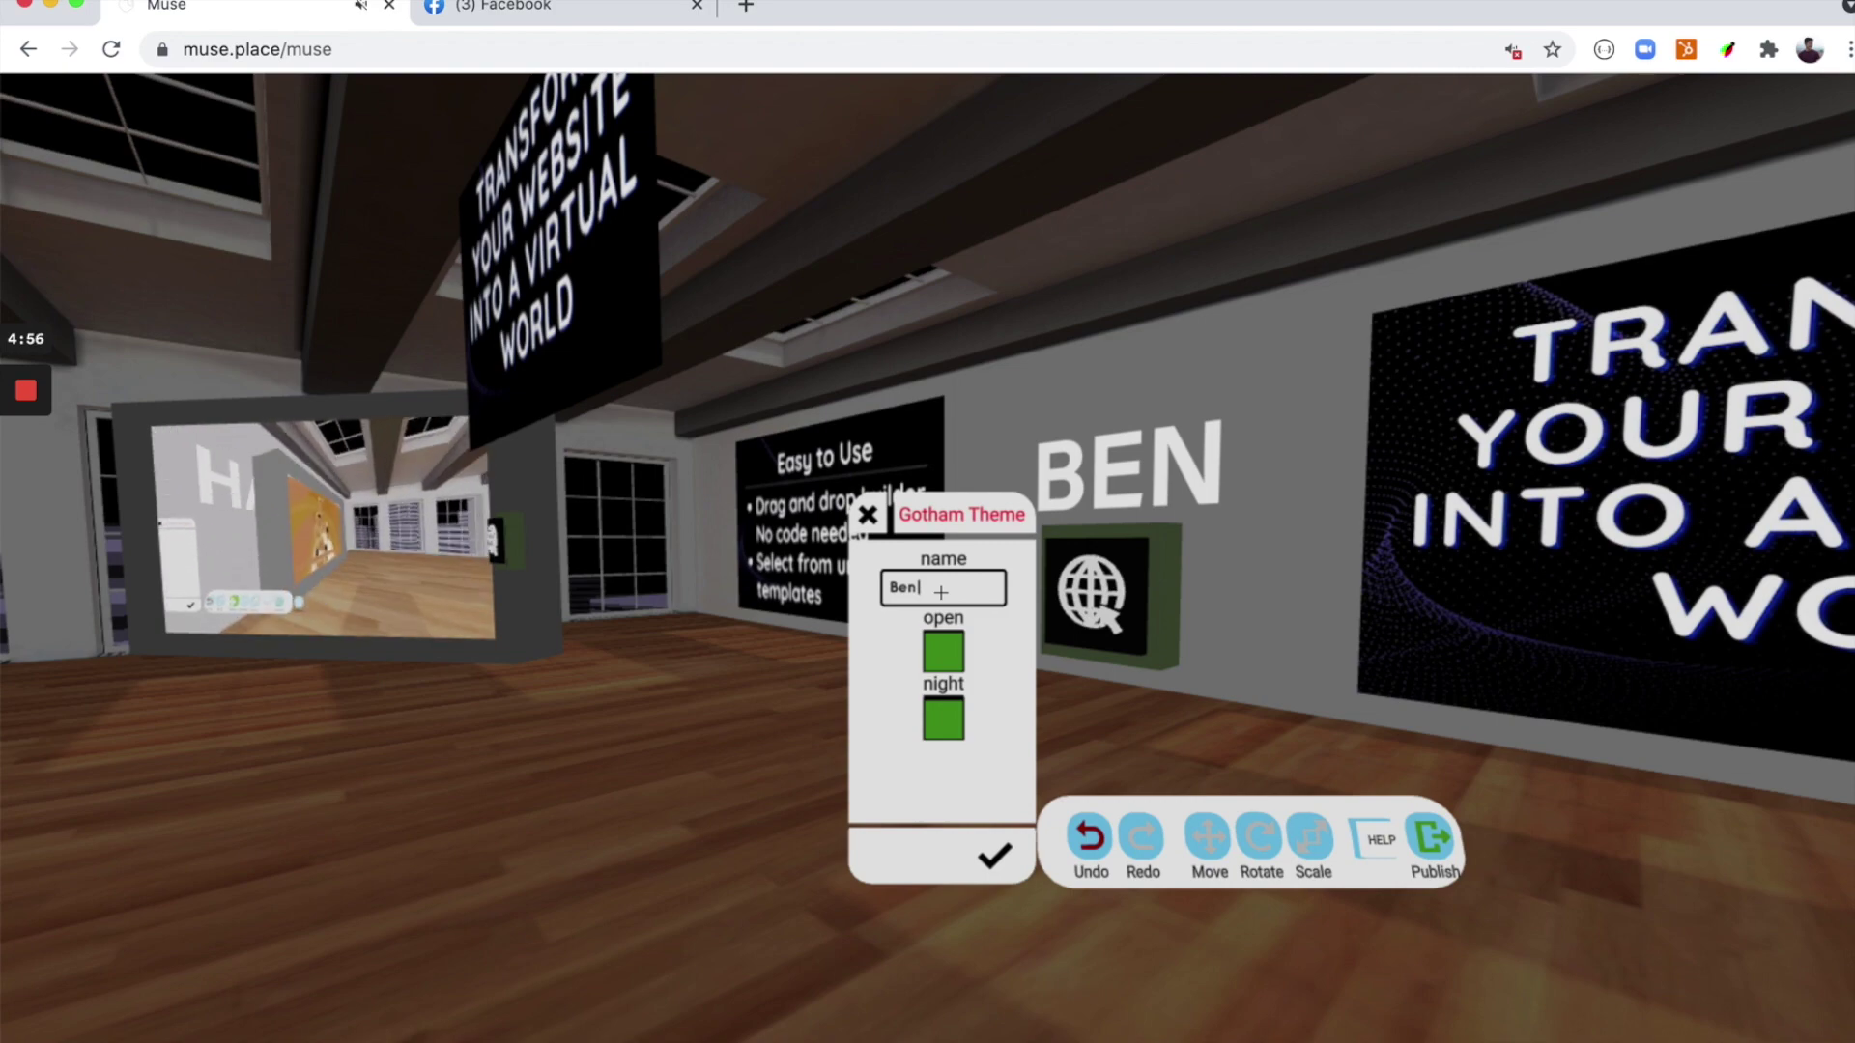
- Set the Gotham Theme's name back to Muse and save the changes
{"action": "key", "text": "BackSpace"}
{"action": "key", "text": "BackSpace"}
{"action": "type", "text": "Muse"}
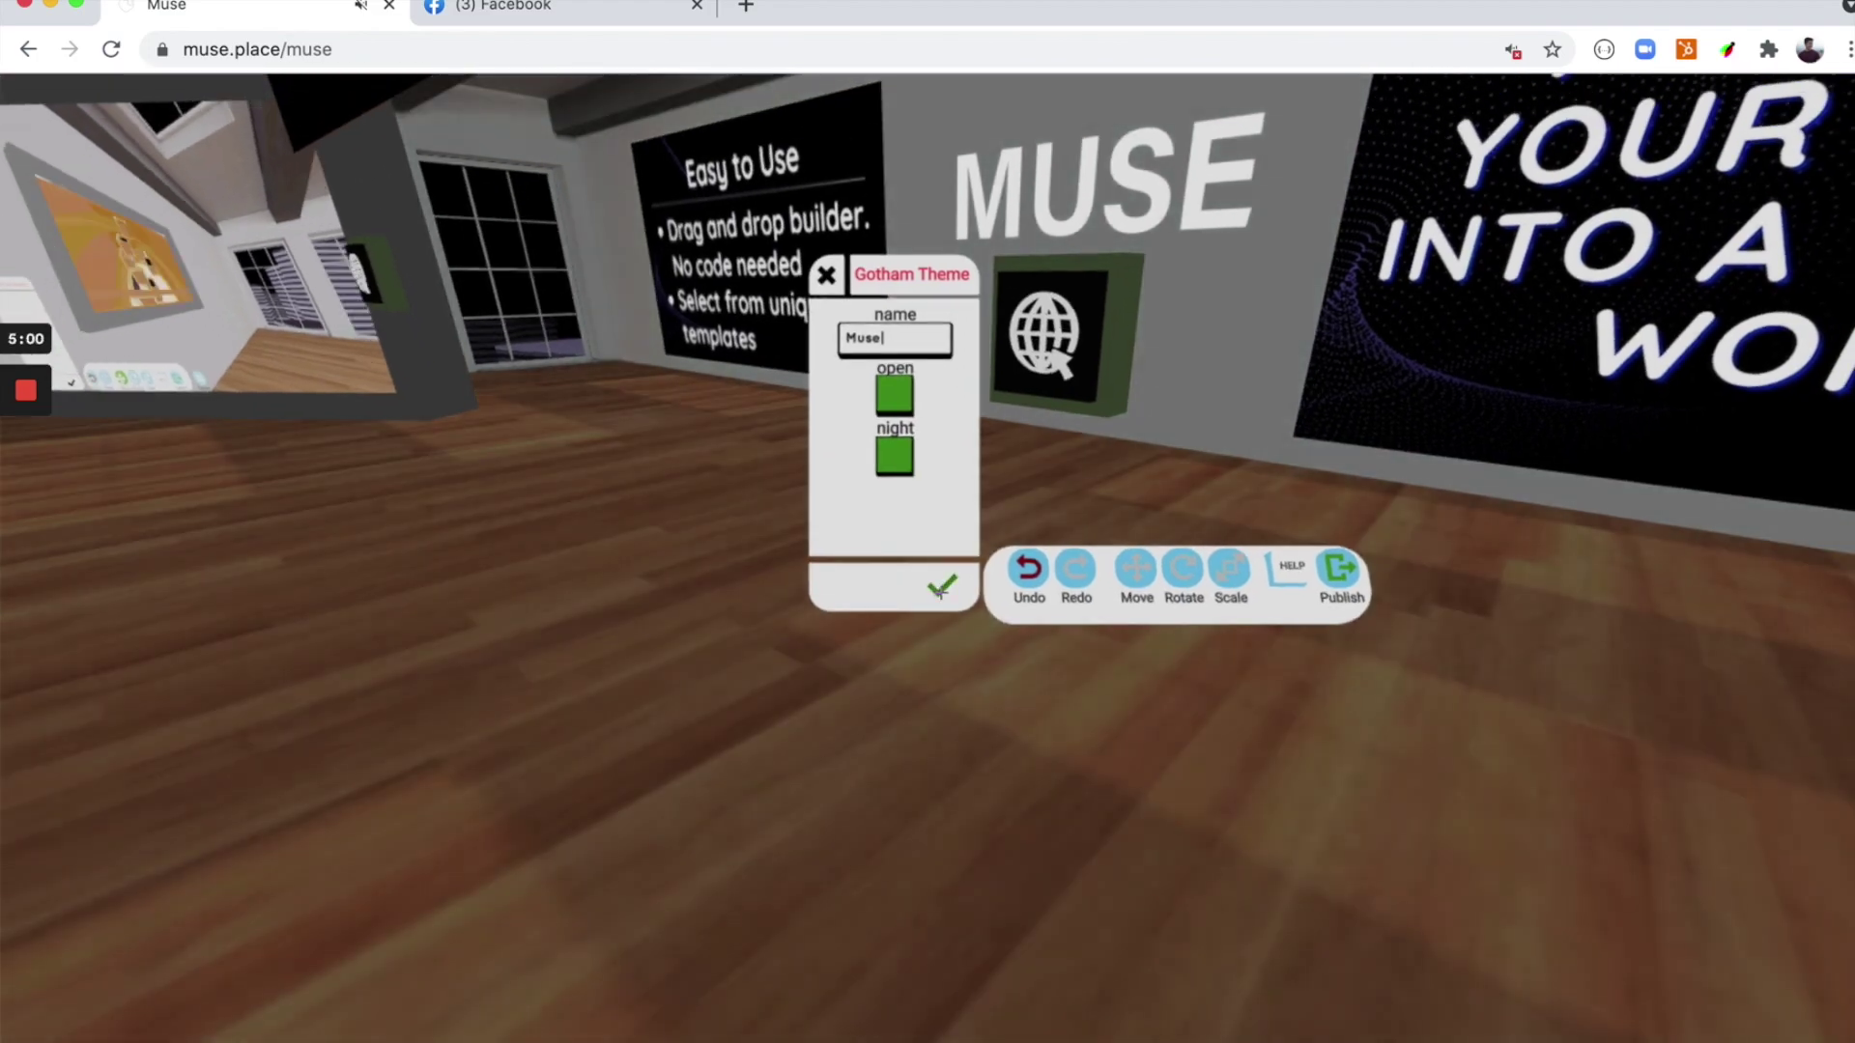
{"action": "left_click", "coordinate": [940, 592]}
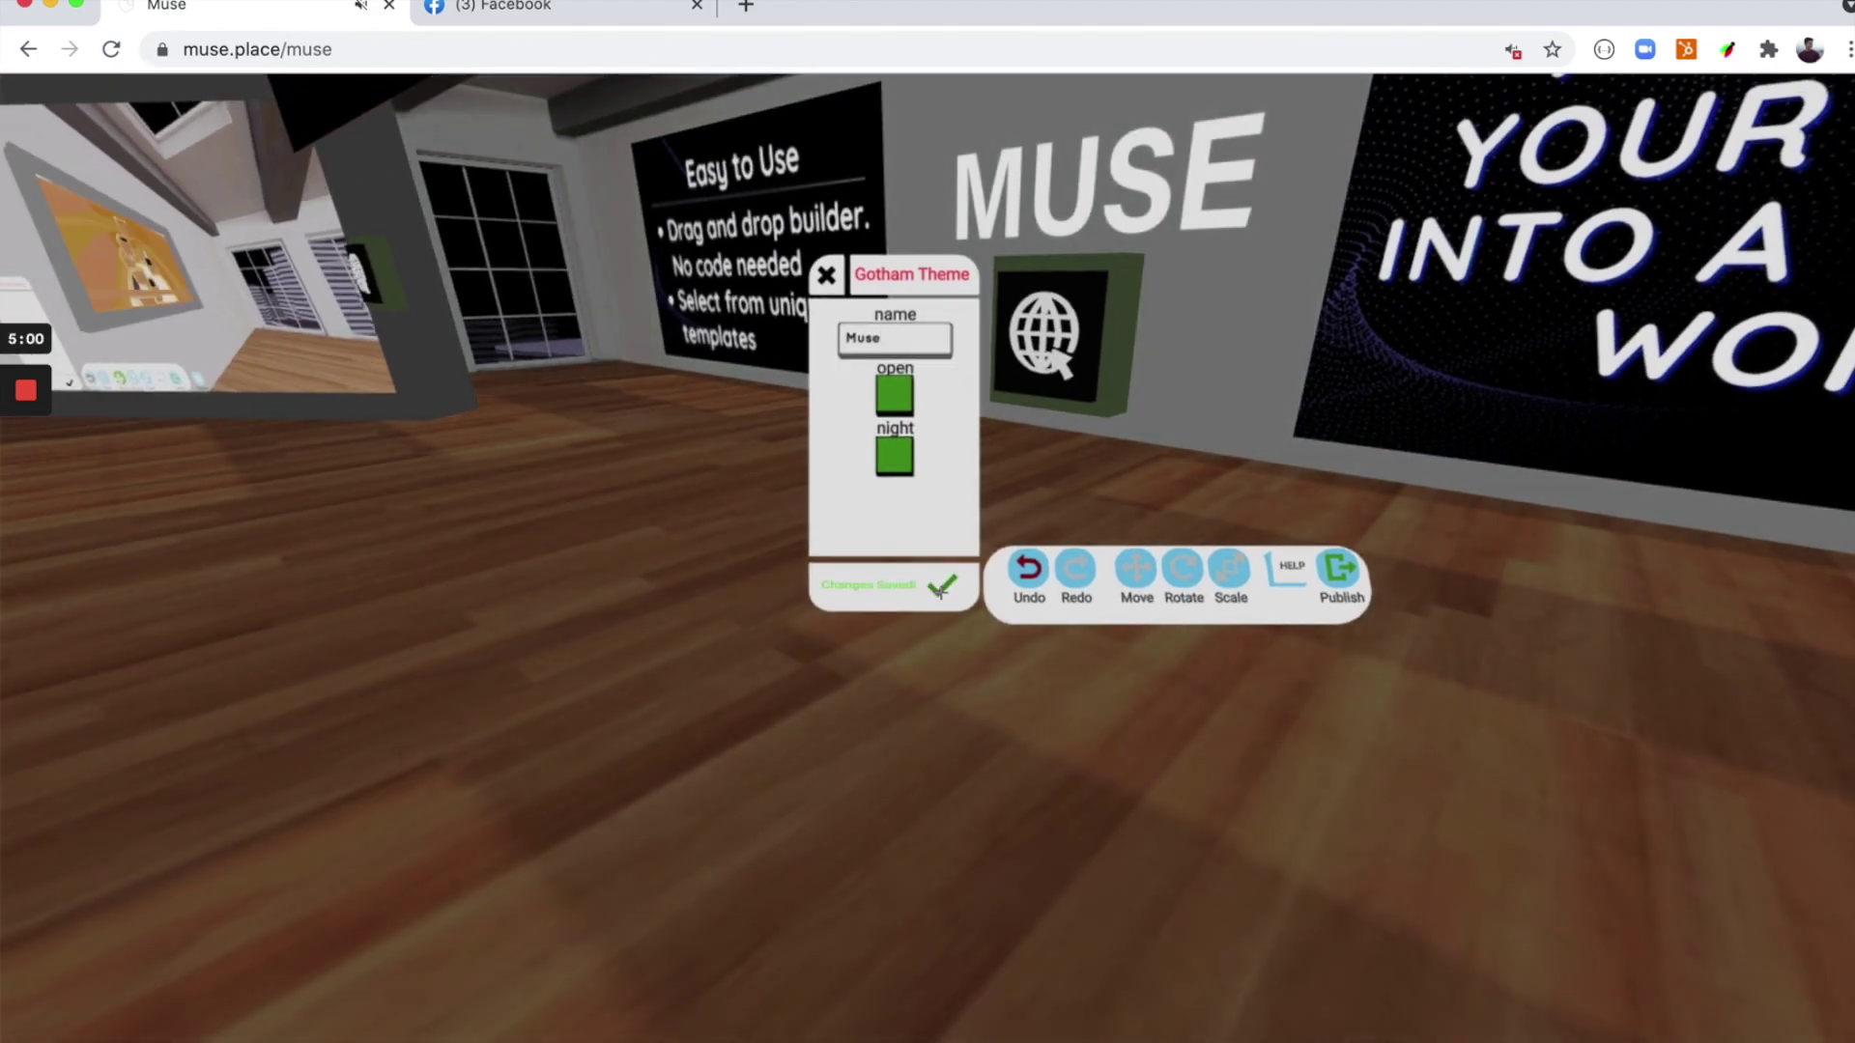
- Approach the Easy to Use panel on the wall and select it to bring up its Media settings
{"action": "key", "text": "a"}
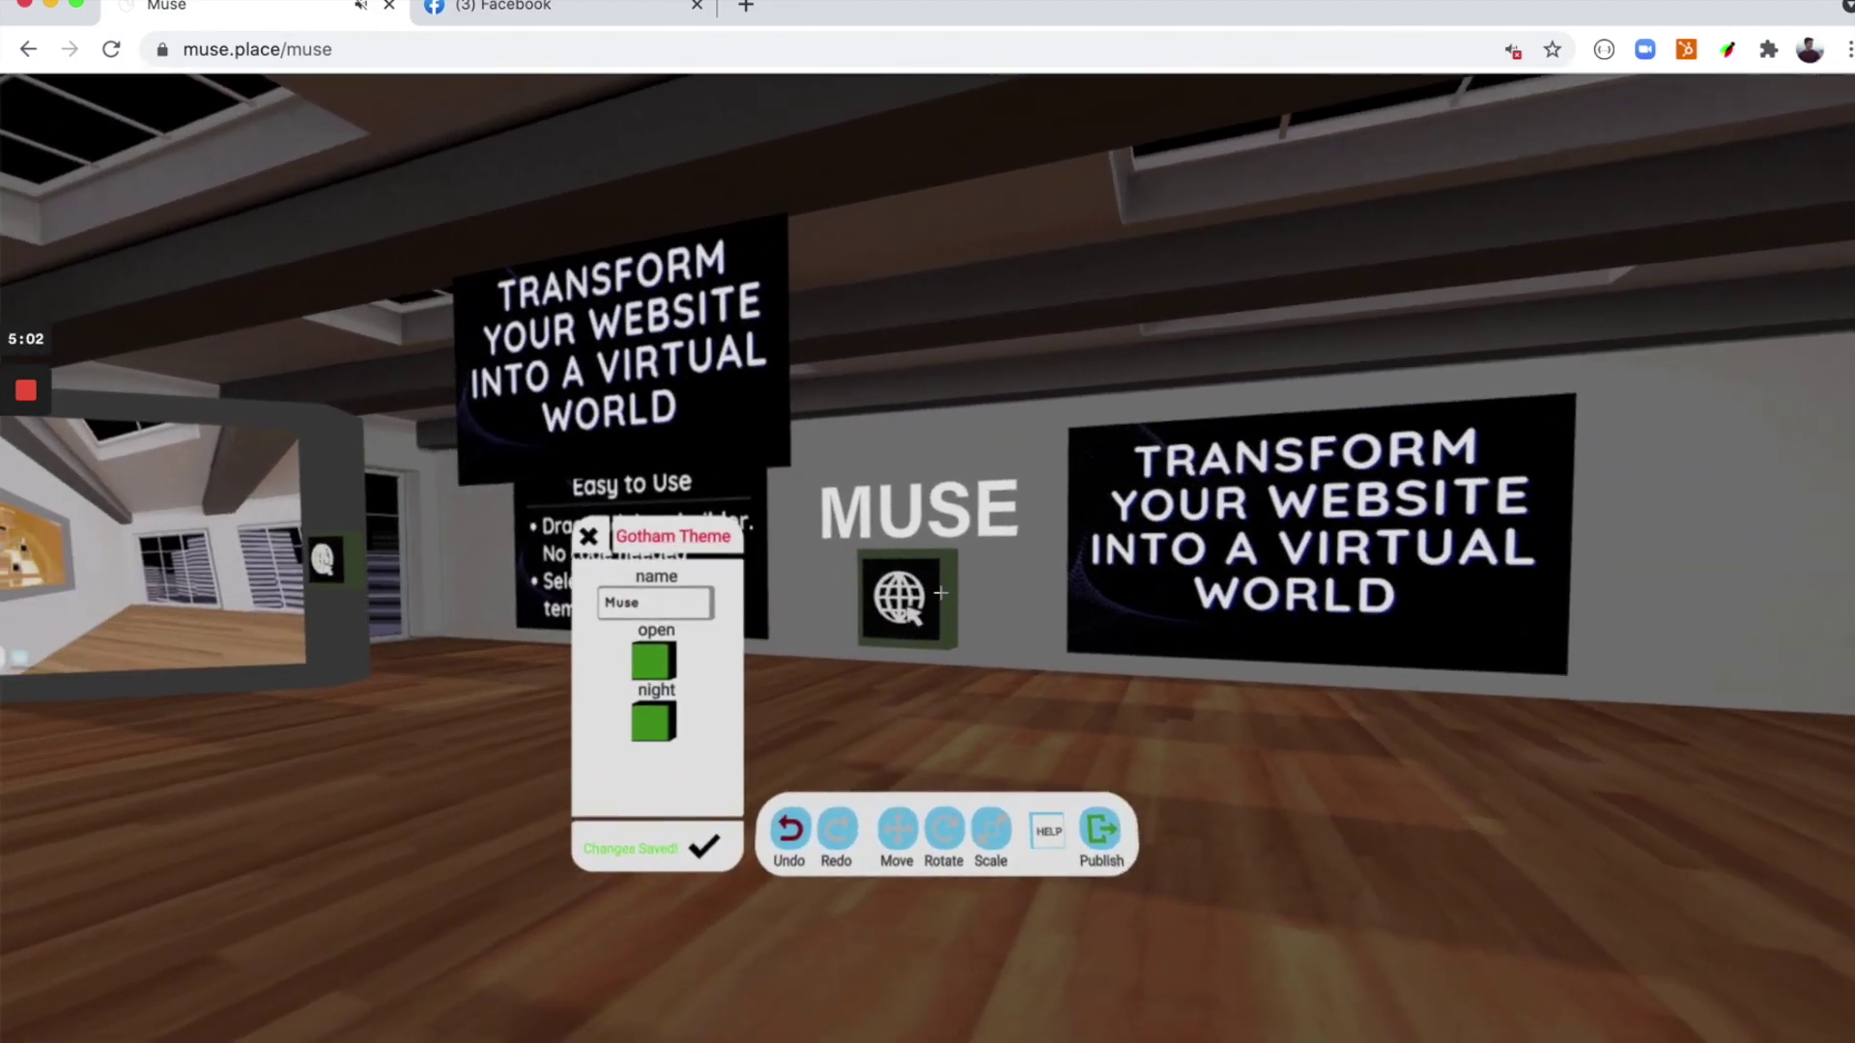
{"action": "key", "text": "a"}
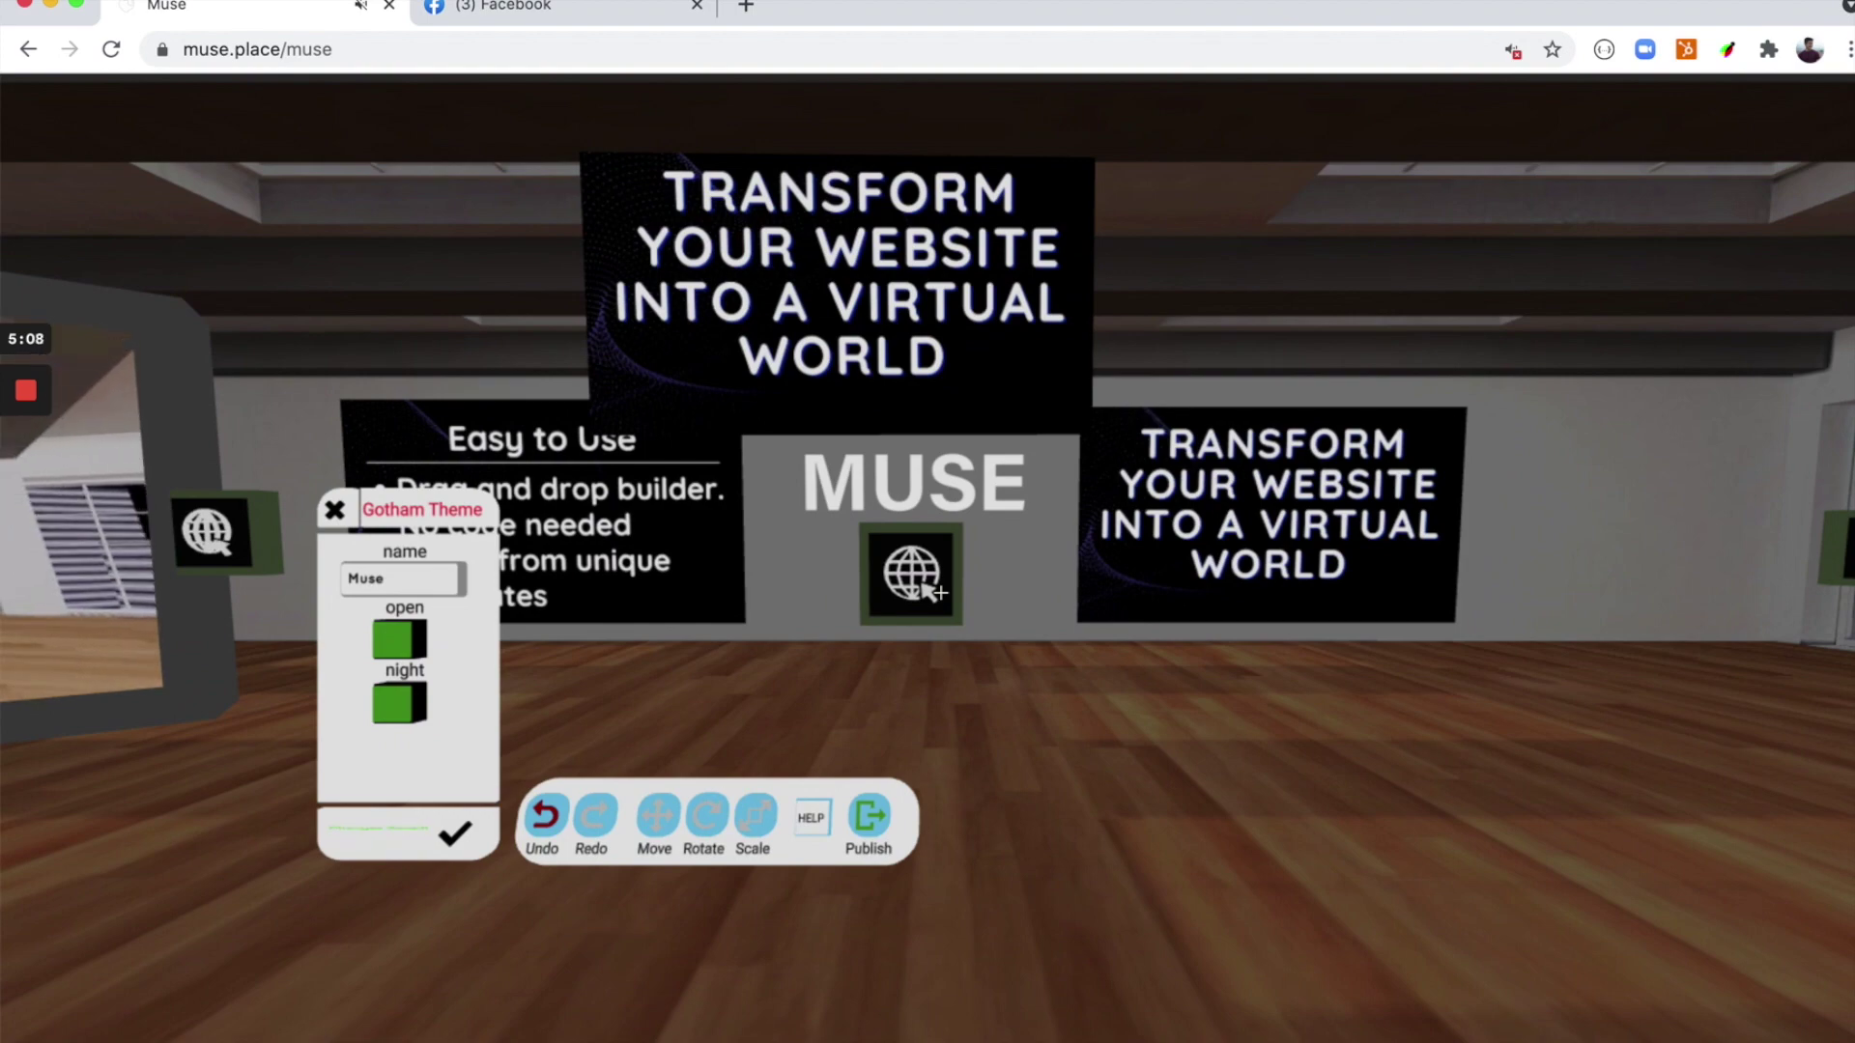
{"action": "key", "text": "d"}
{"action": "key", "text": "w"}
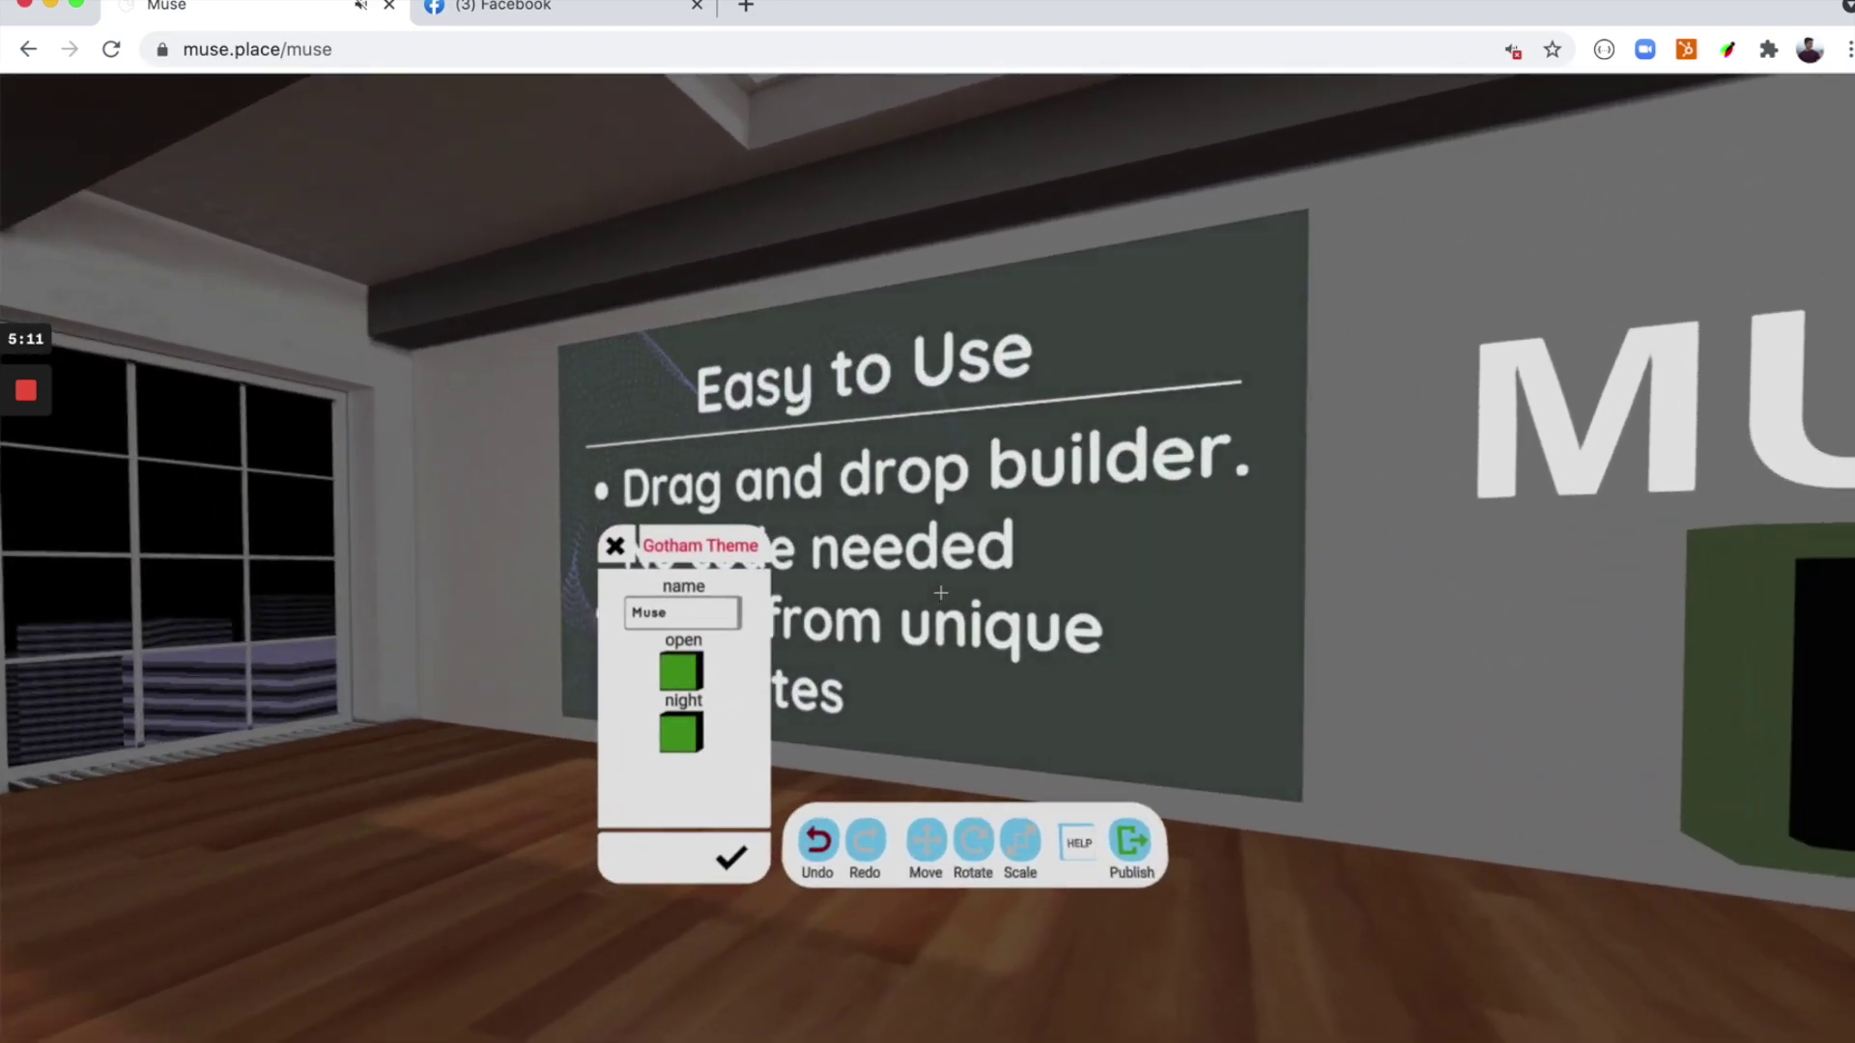
{"action": "left_click", "coordinate": [939, 592]}
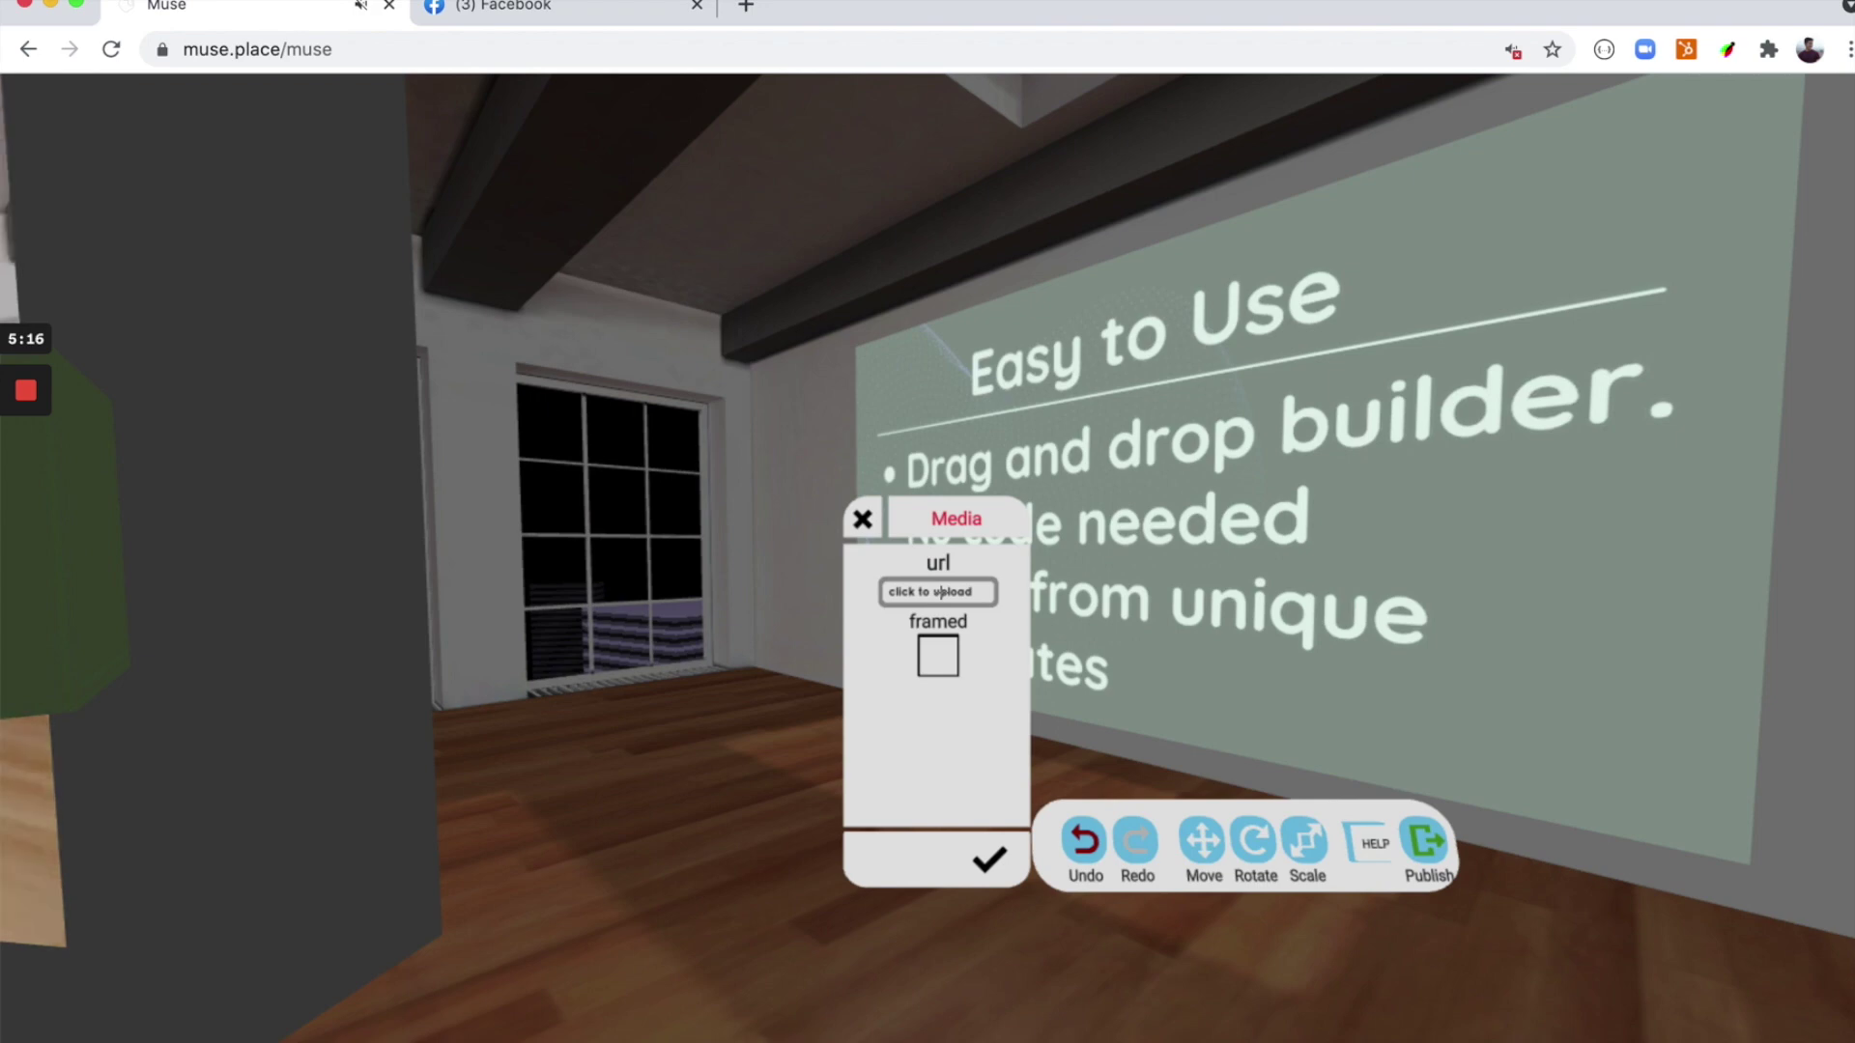
- Replace the Easy to Use panel's media with the video 99f28c81-b7de-47...5a1.mp4 from Downloads
{"action": "left_click", "coordinate": [937, 592]}
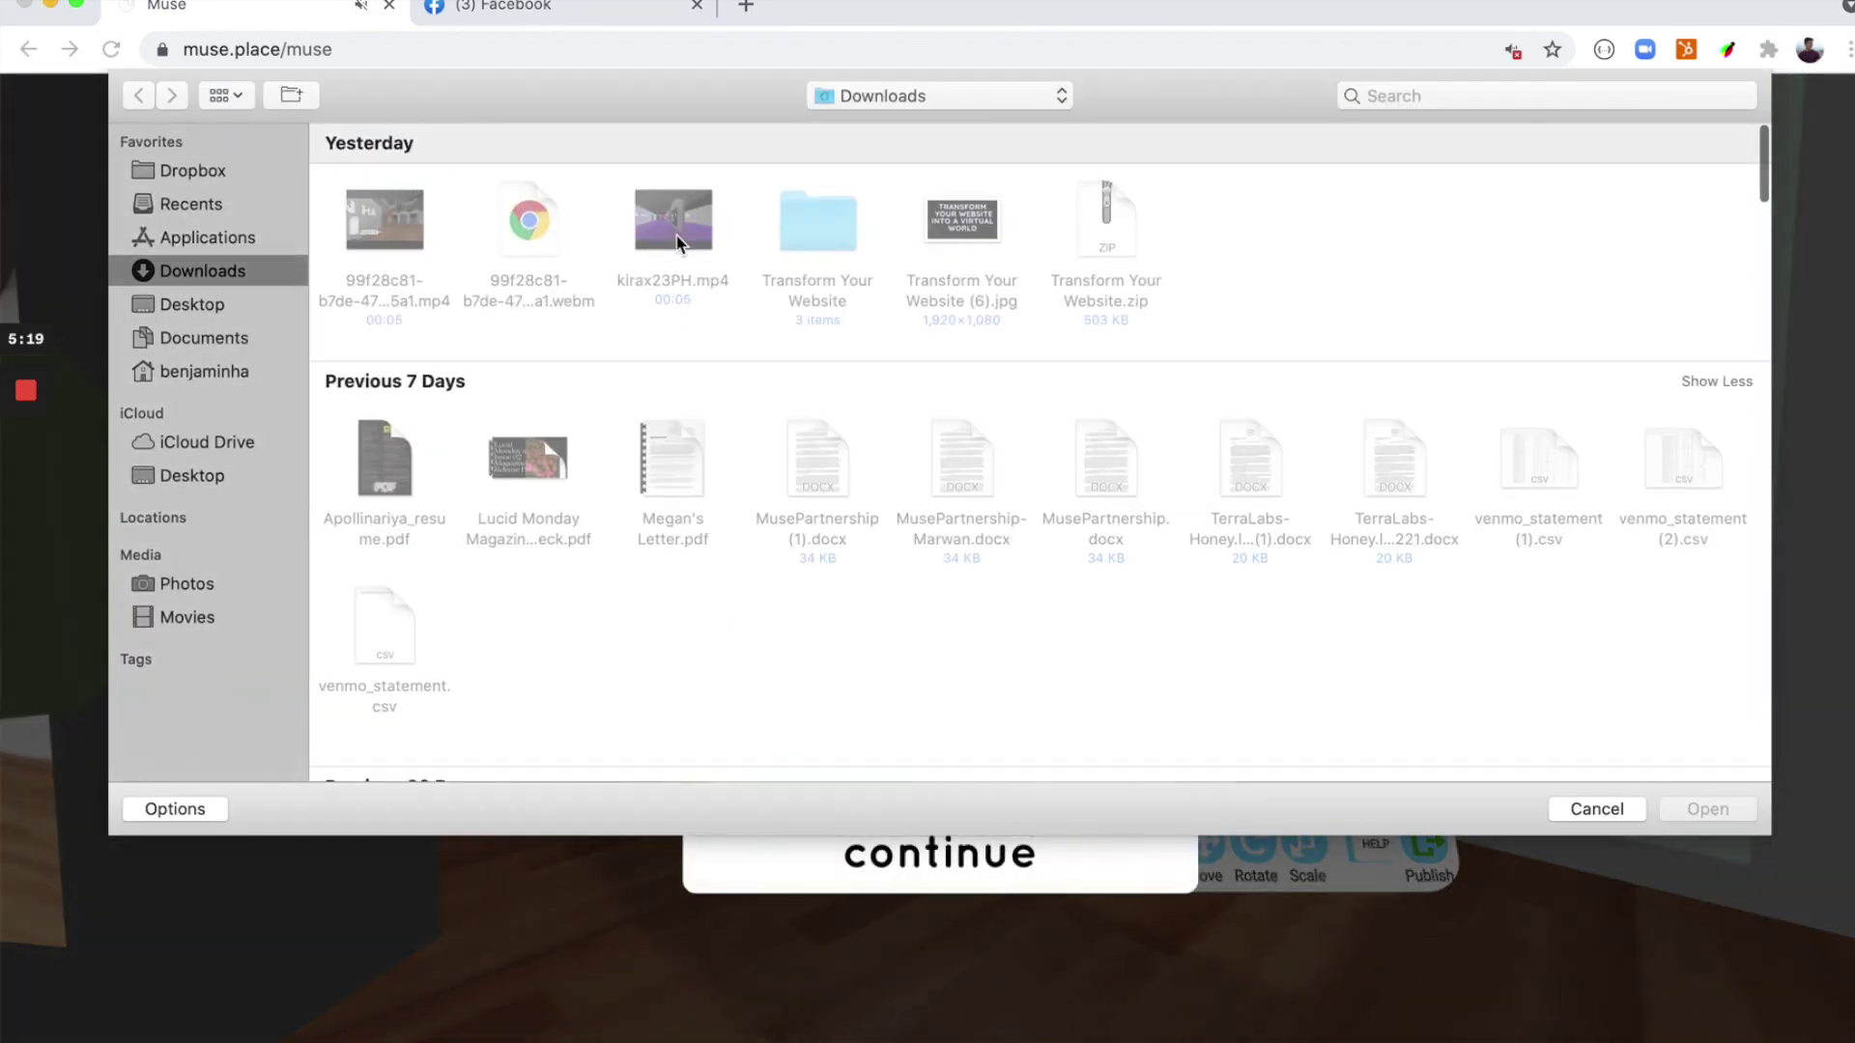
{"action": "left_click", "coordinate": [676, 242]}
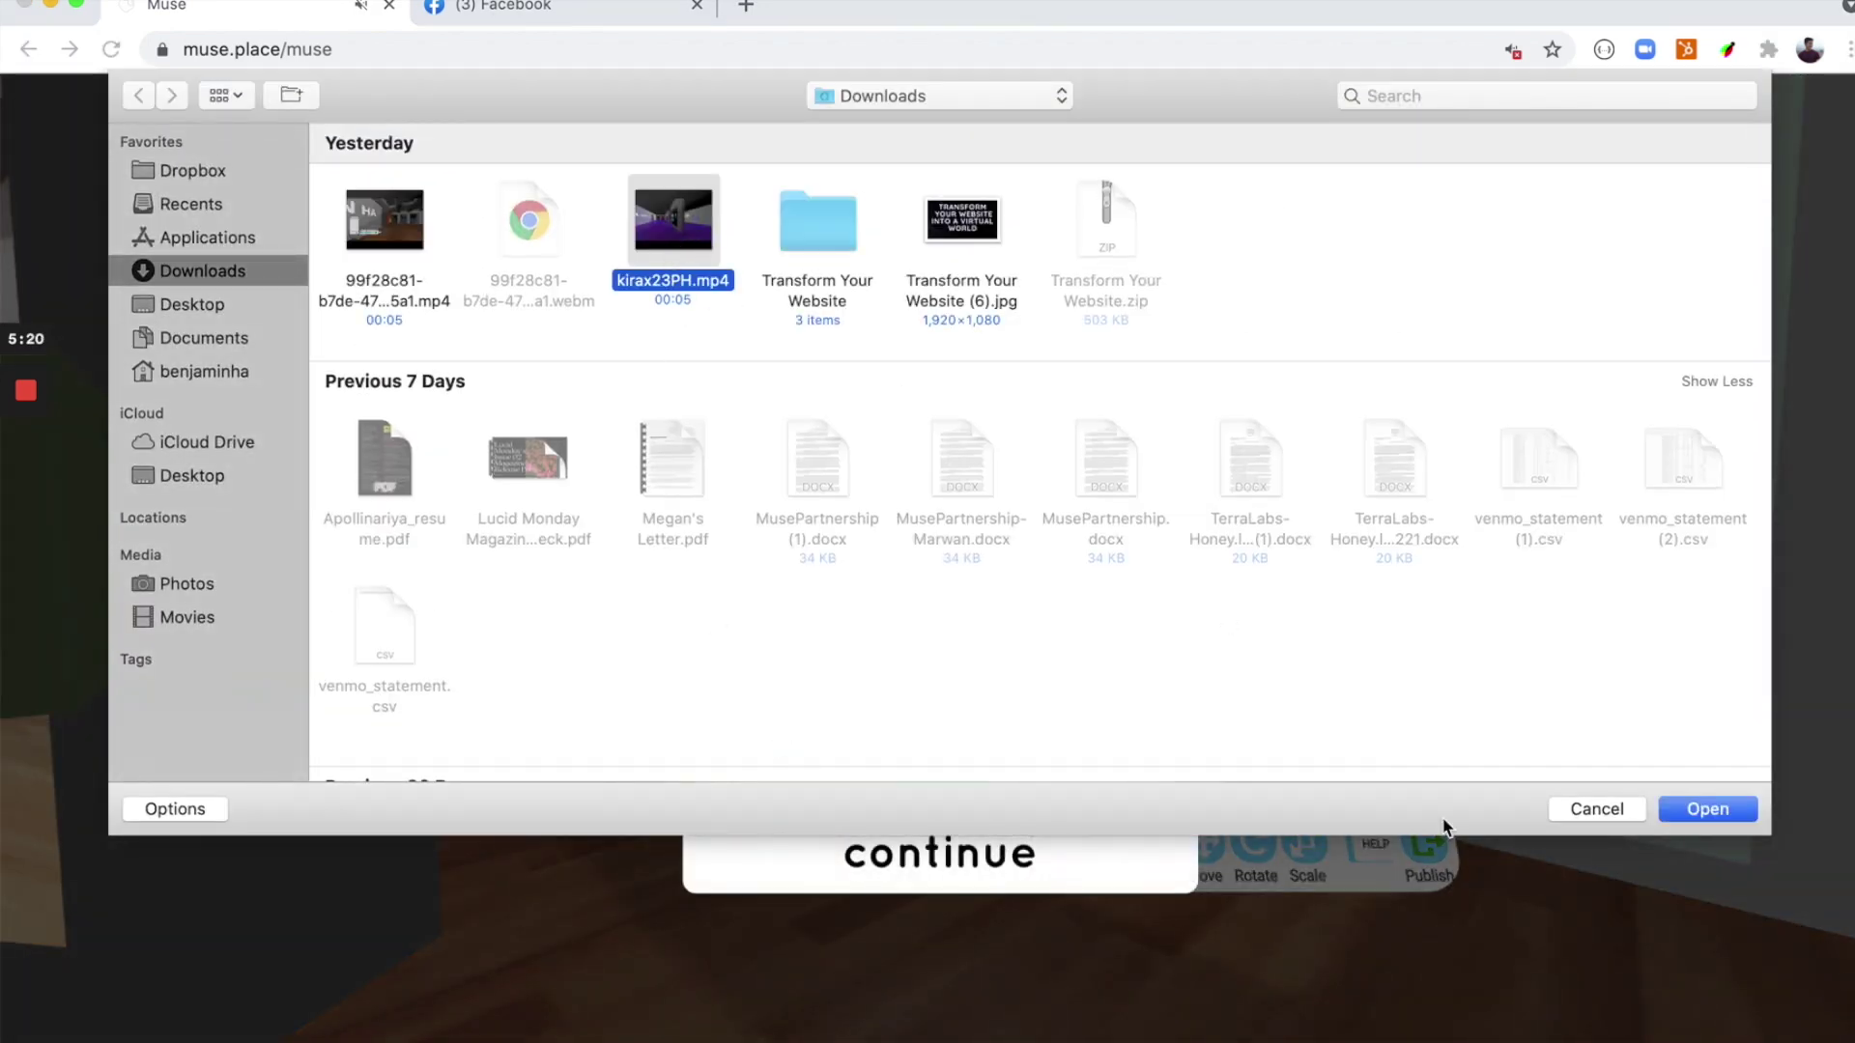
{"action": "left_click", "coordinate": [365, 211]}
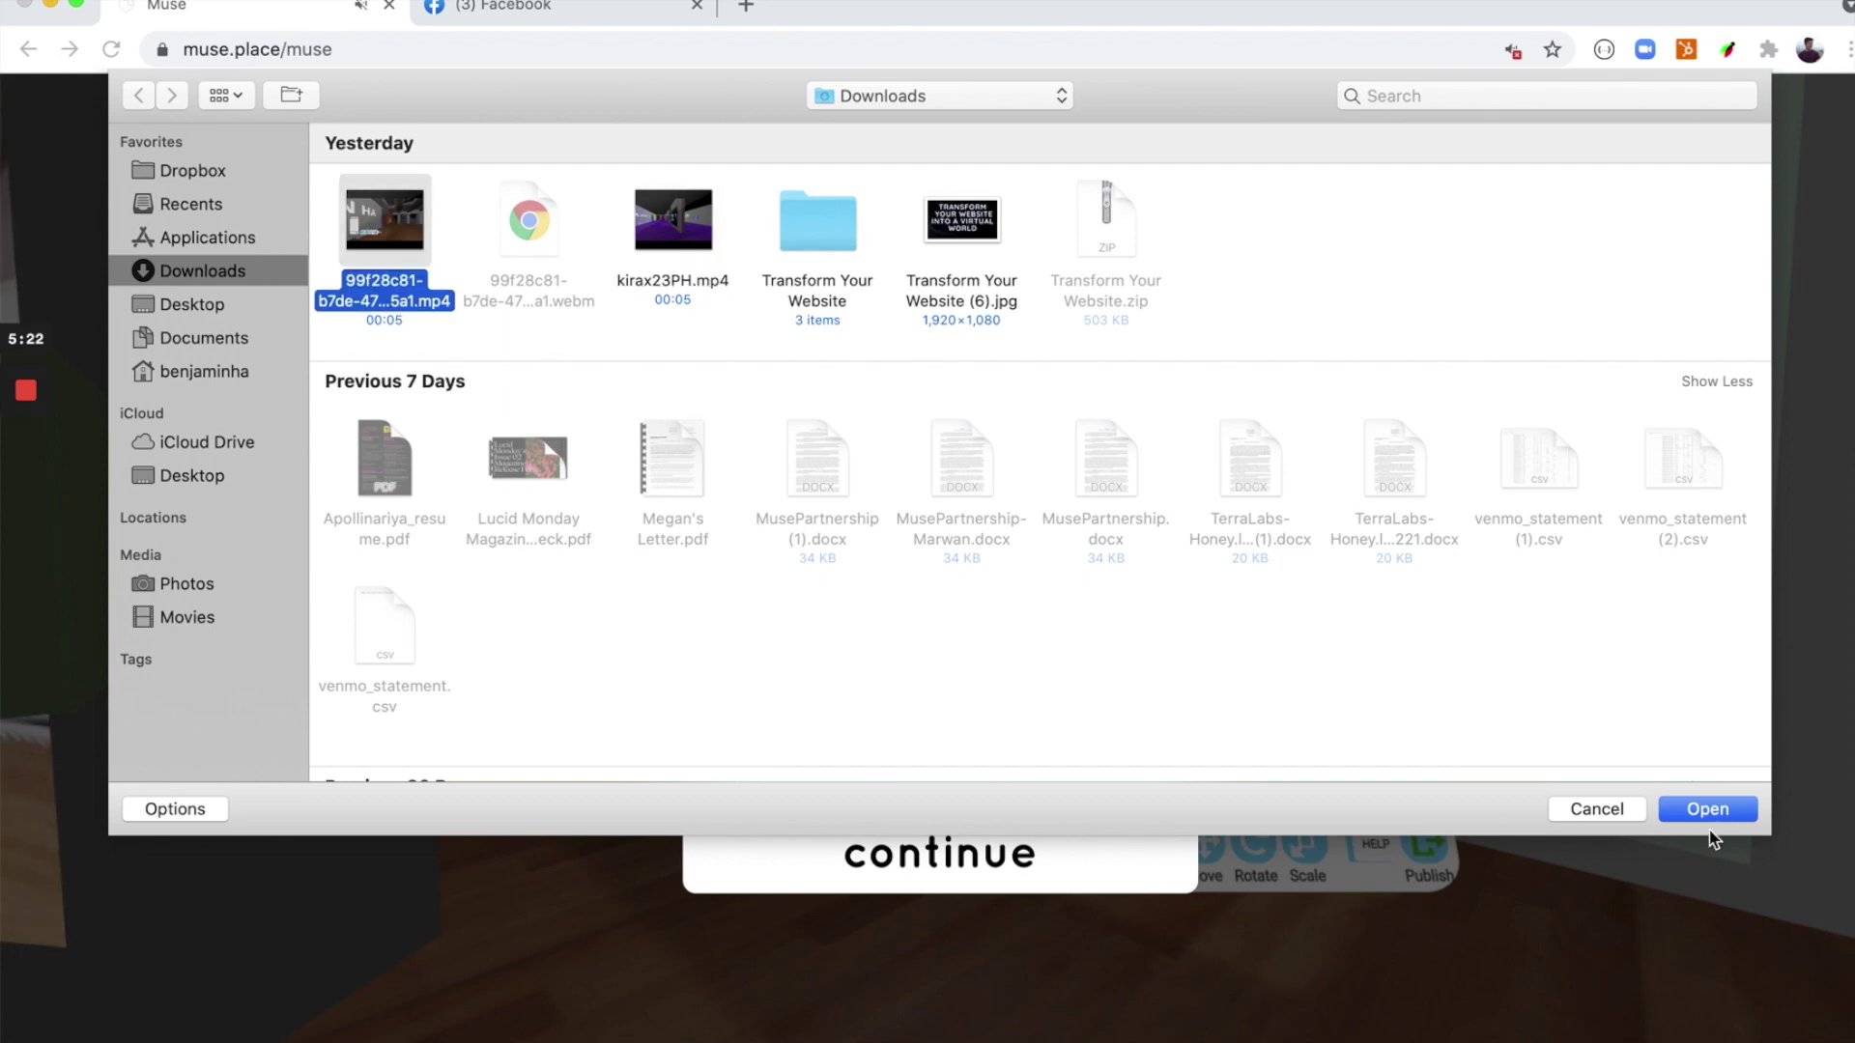
{"action": "left_click", "coordinate": [1615, 809]}
{"action": "left_click", "coordinate": [1708, 809]}
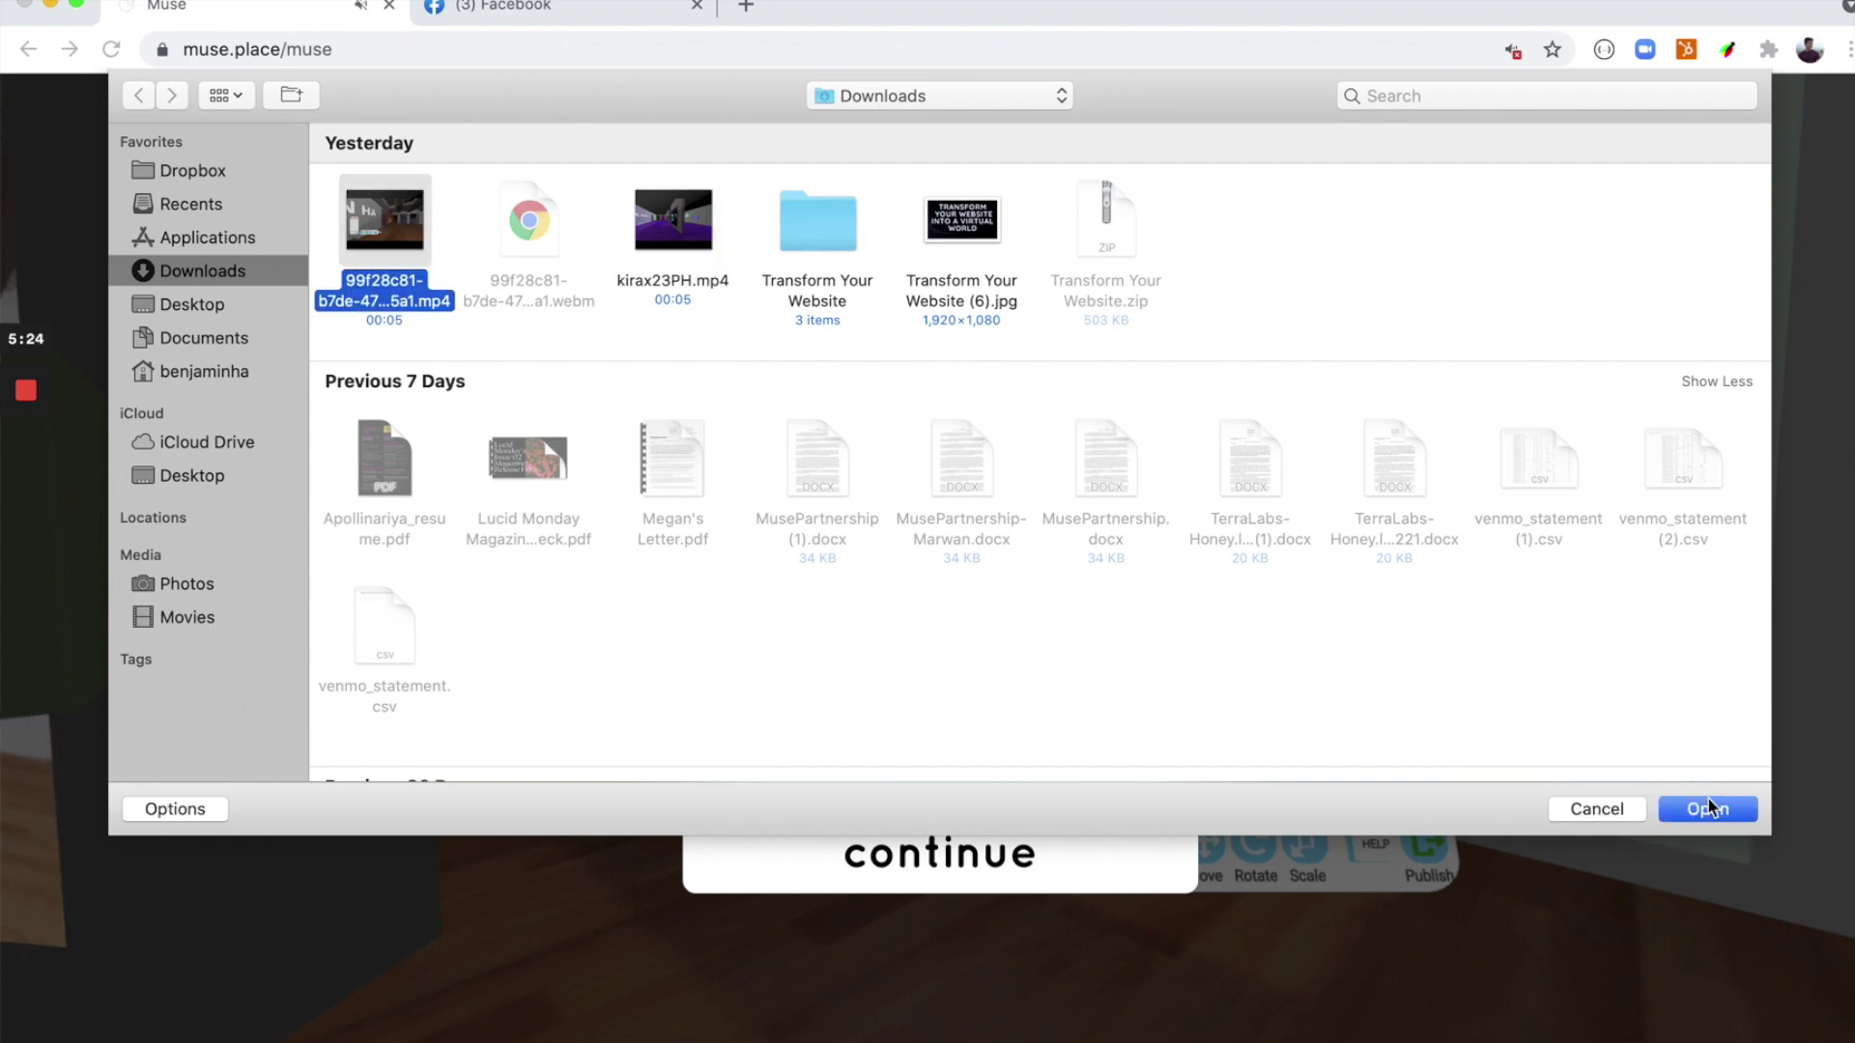
{"action": "left_click", "coordinate": [982, 879]}
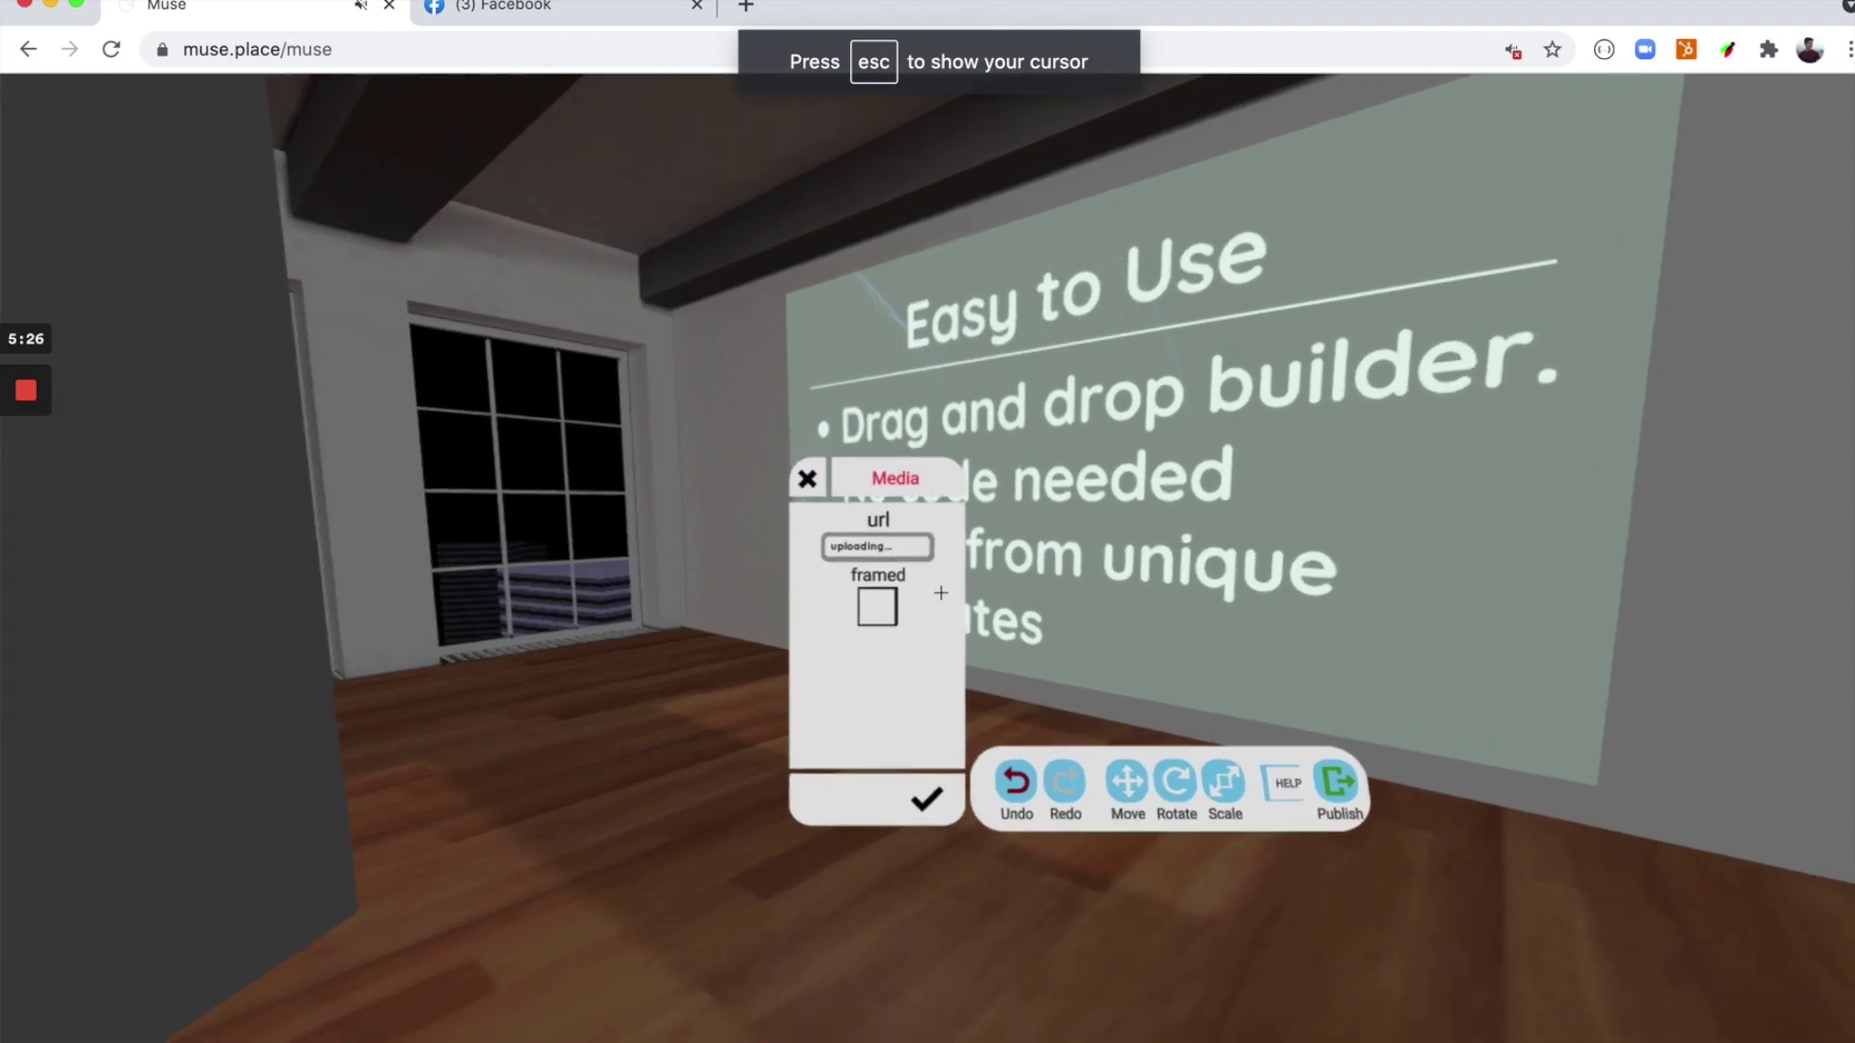
- Close the panel's Media settings and undo the media replacement
{"action": "key", "text": "s"}
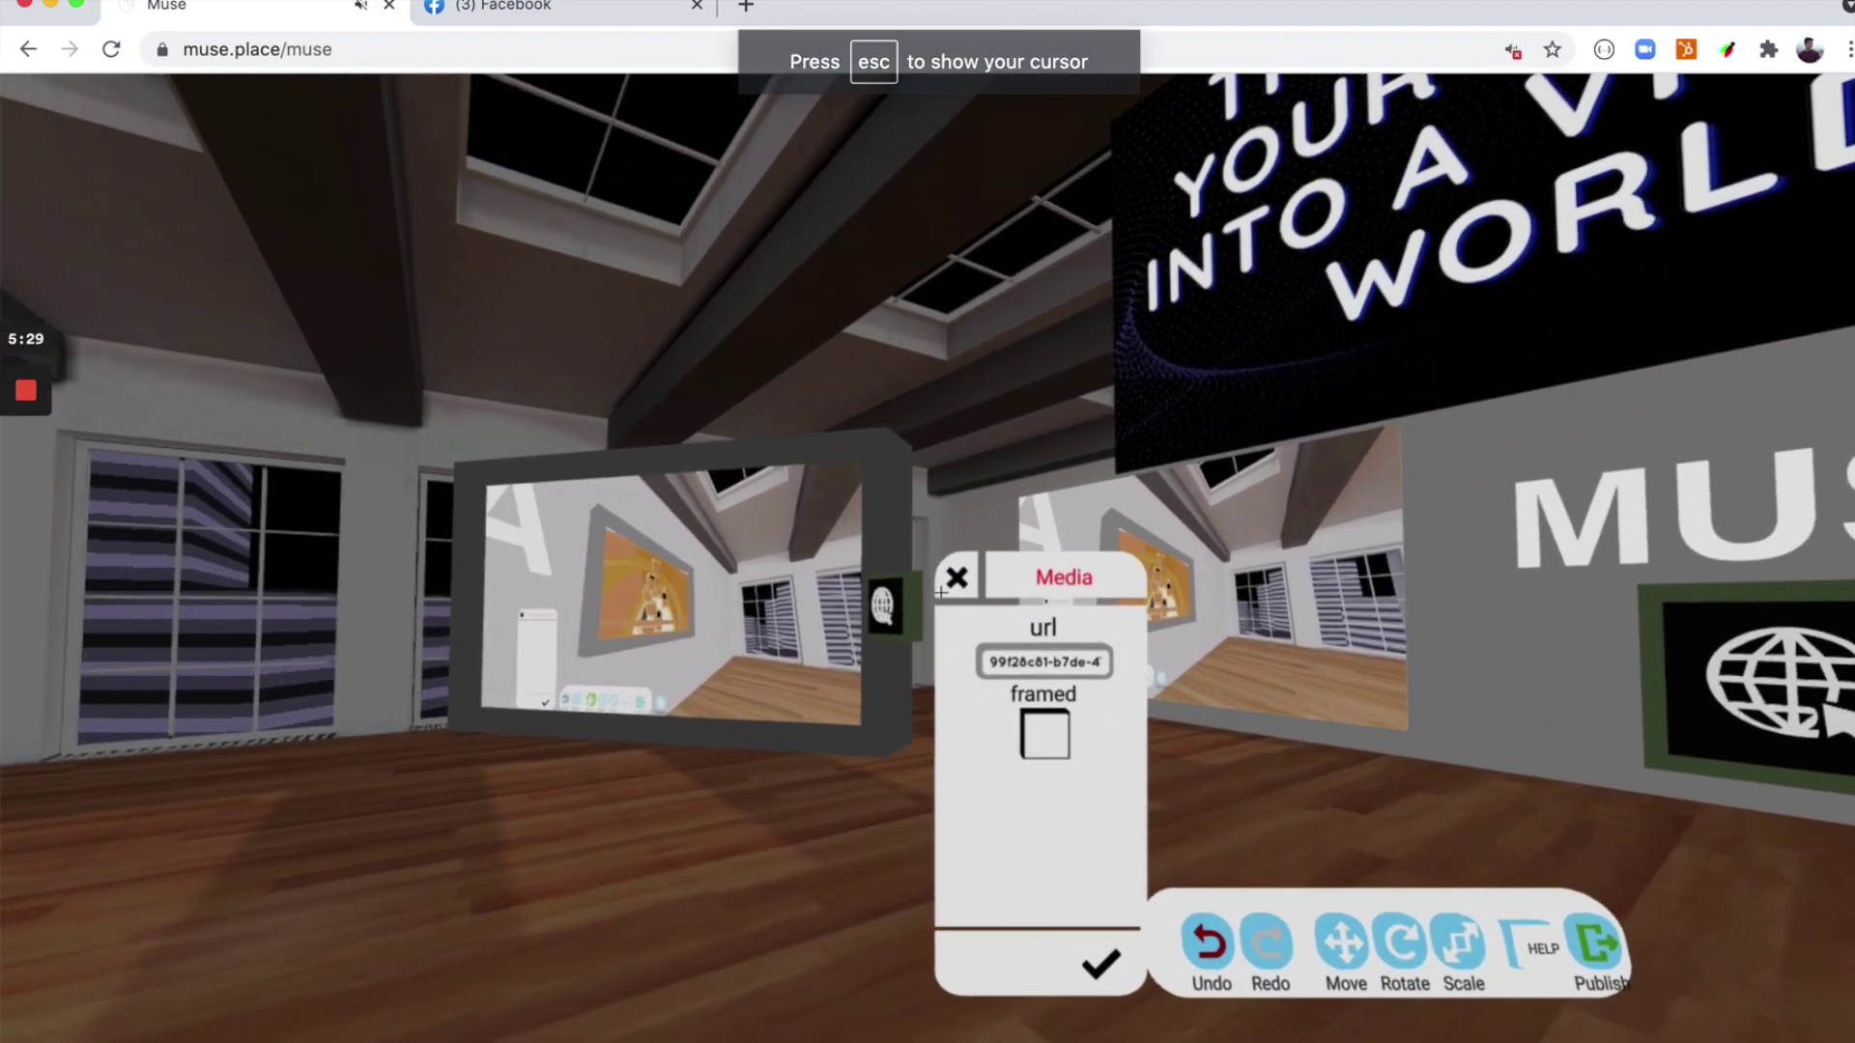
{"action": "left_click", "coordinate": [943, 587]}
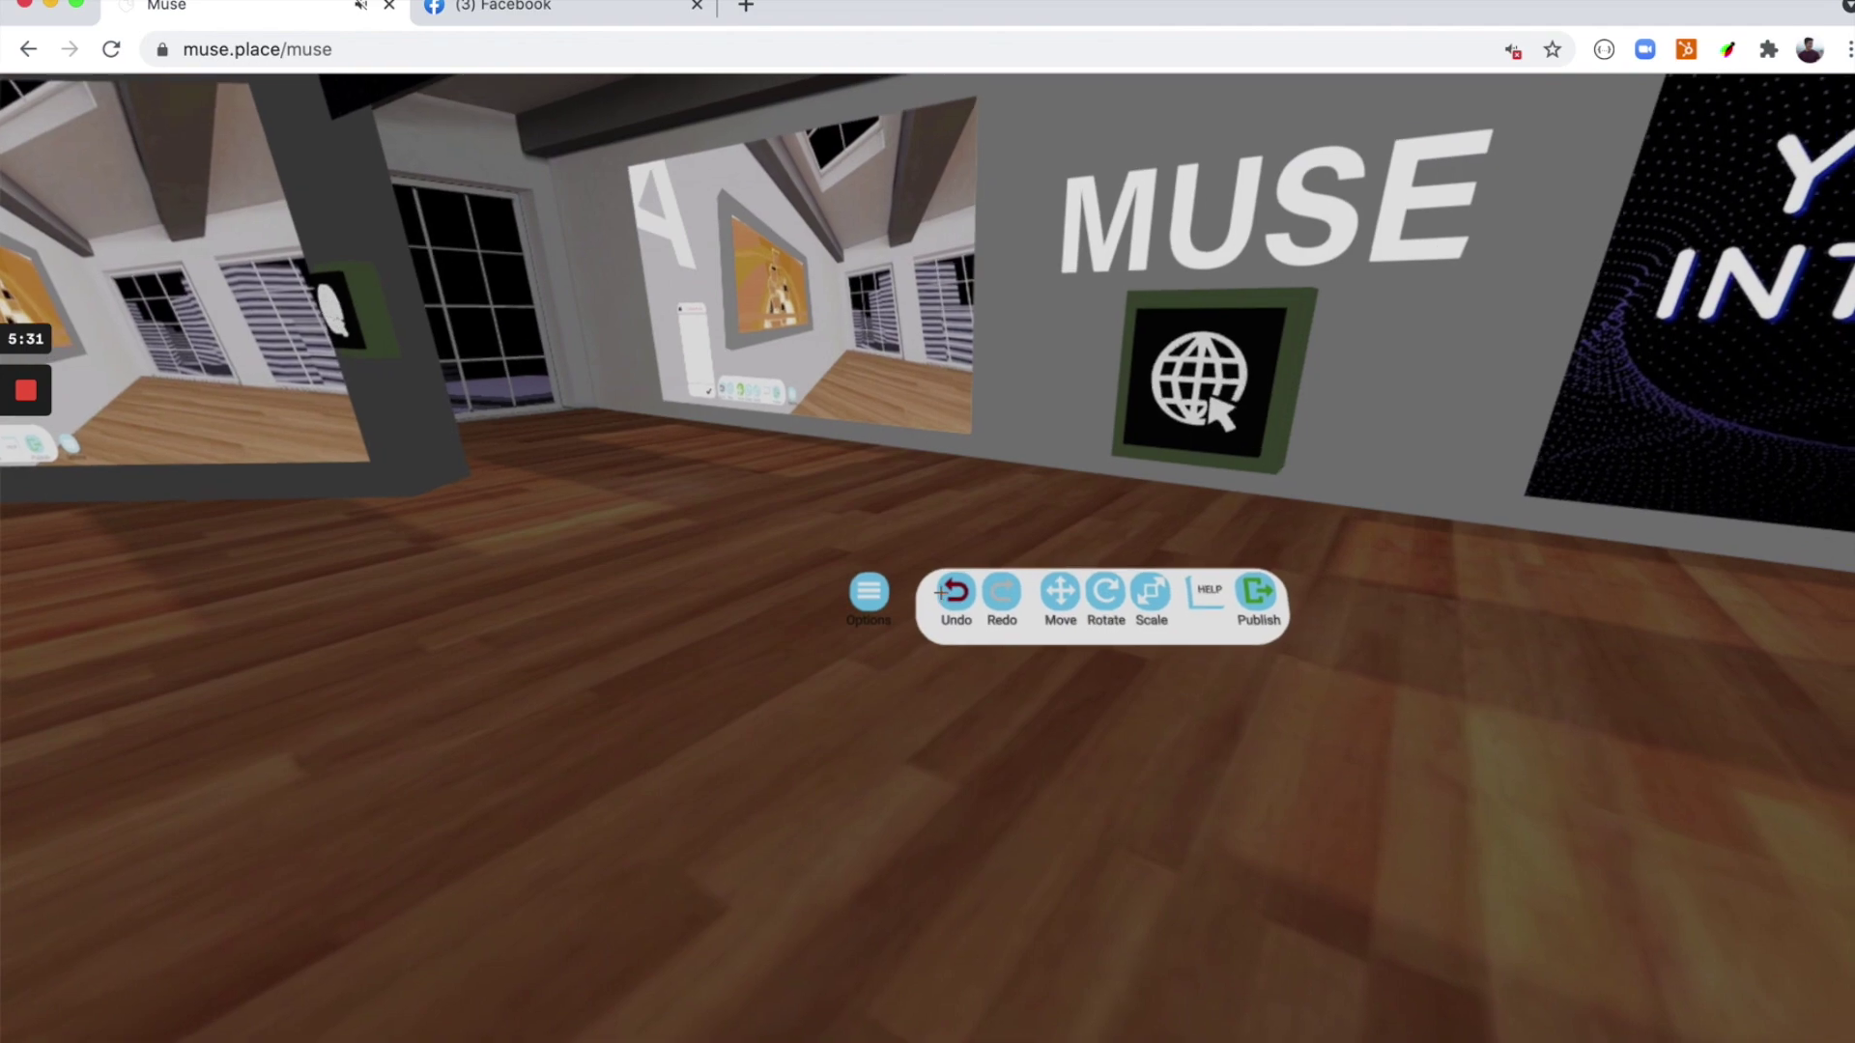
{"action": "left_click", "coordinate": [941, 592]}
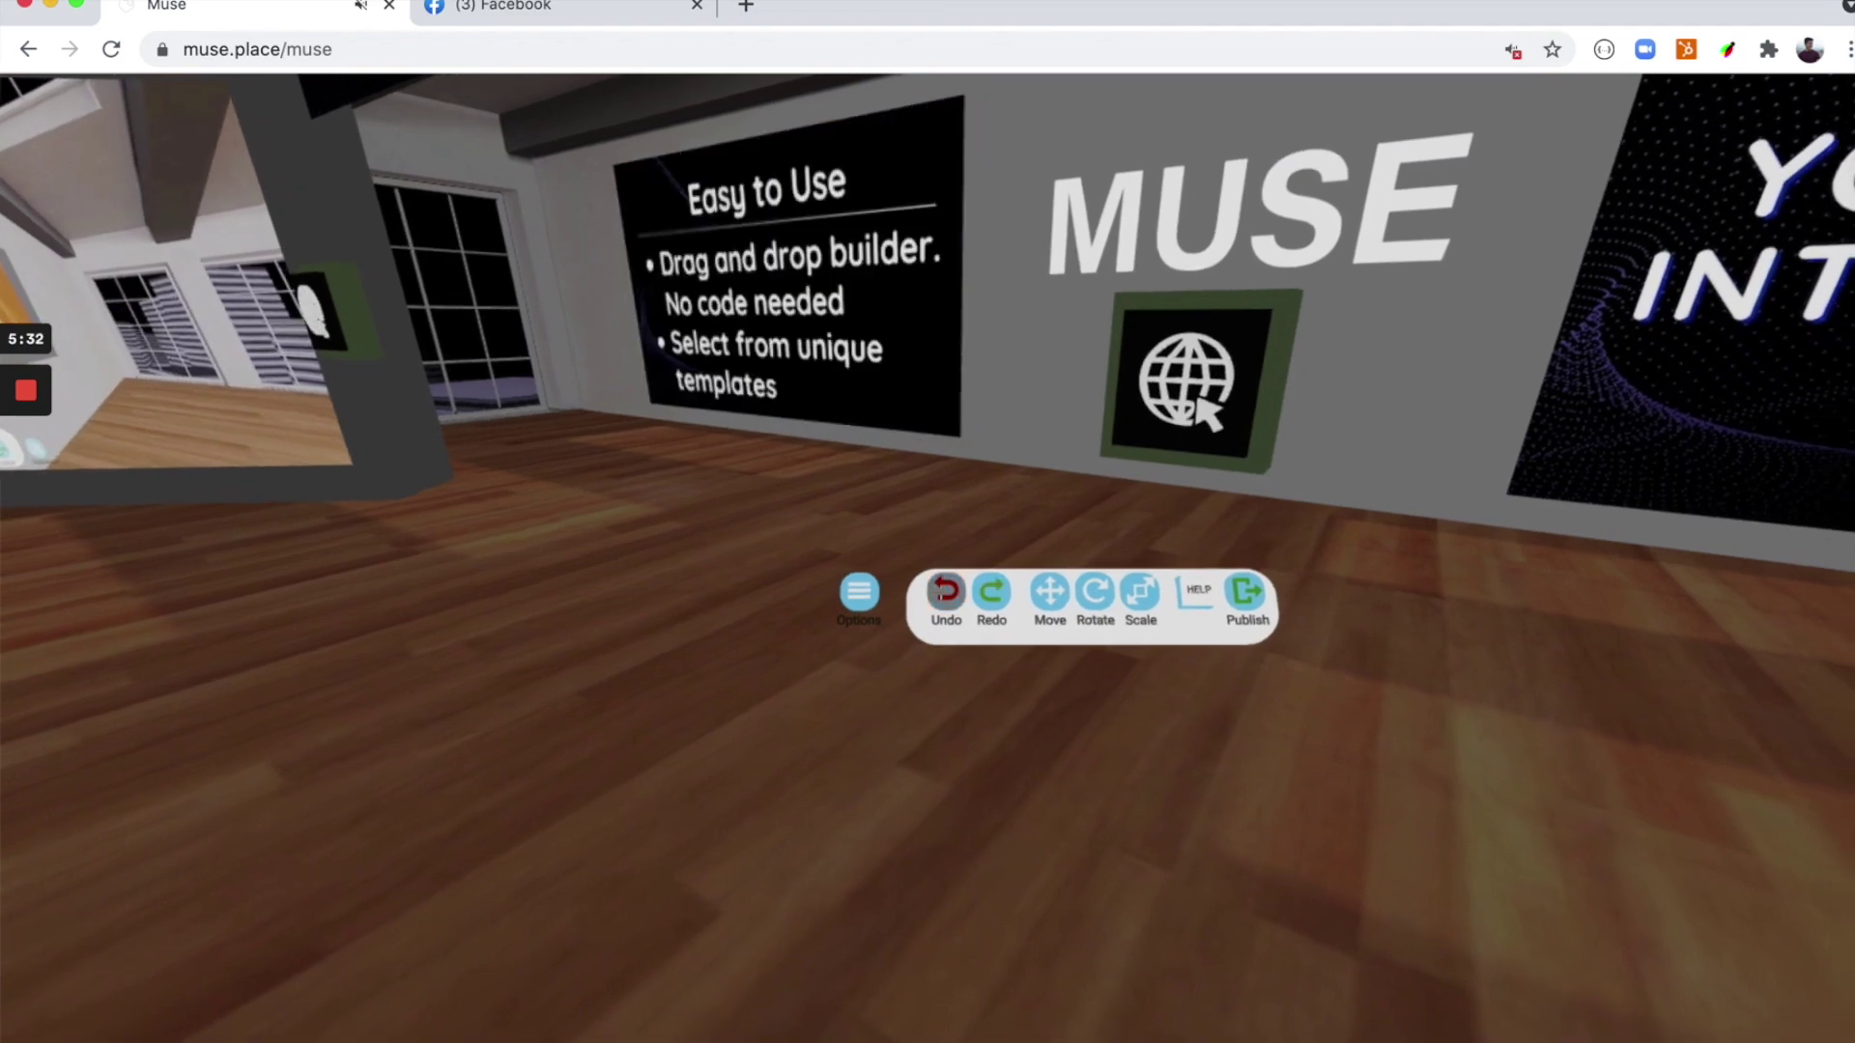
- Look around the room at the wall panels, the framed video screens and the MUSE lettering
{"action": "key", "text": "w"}
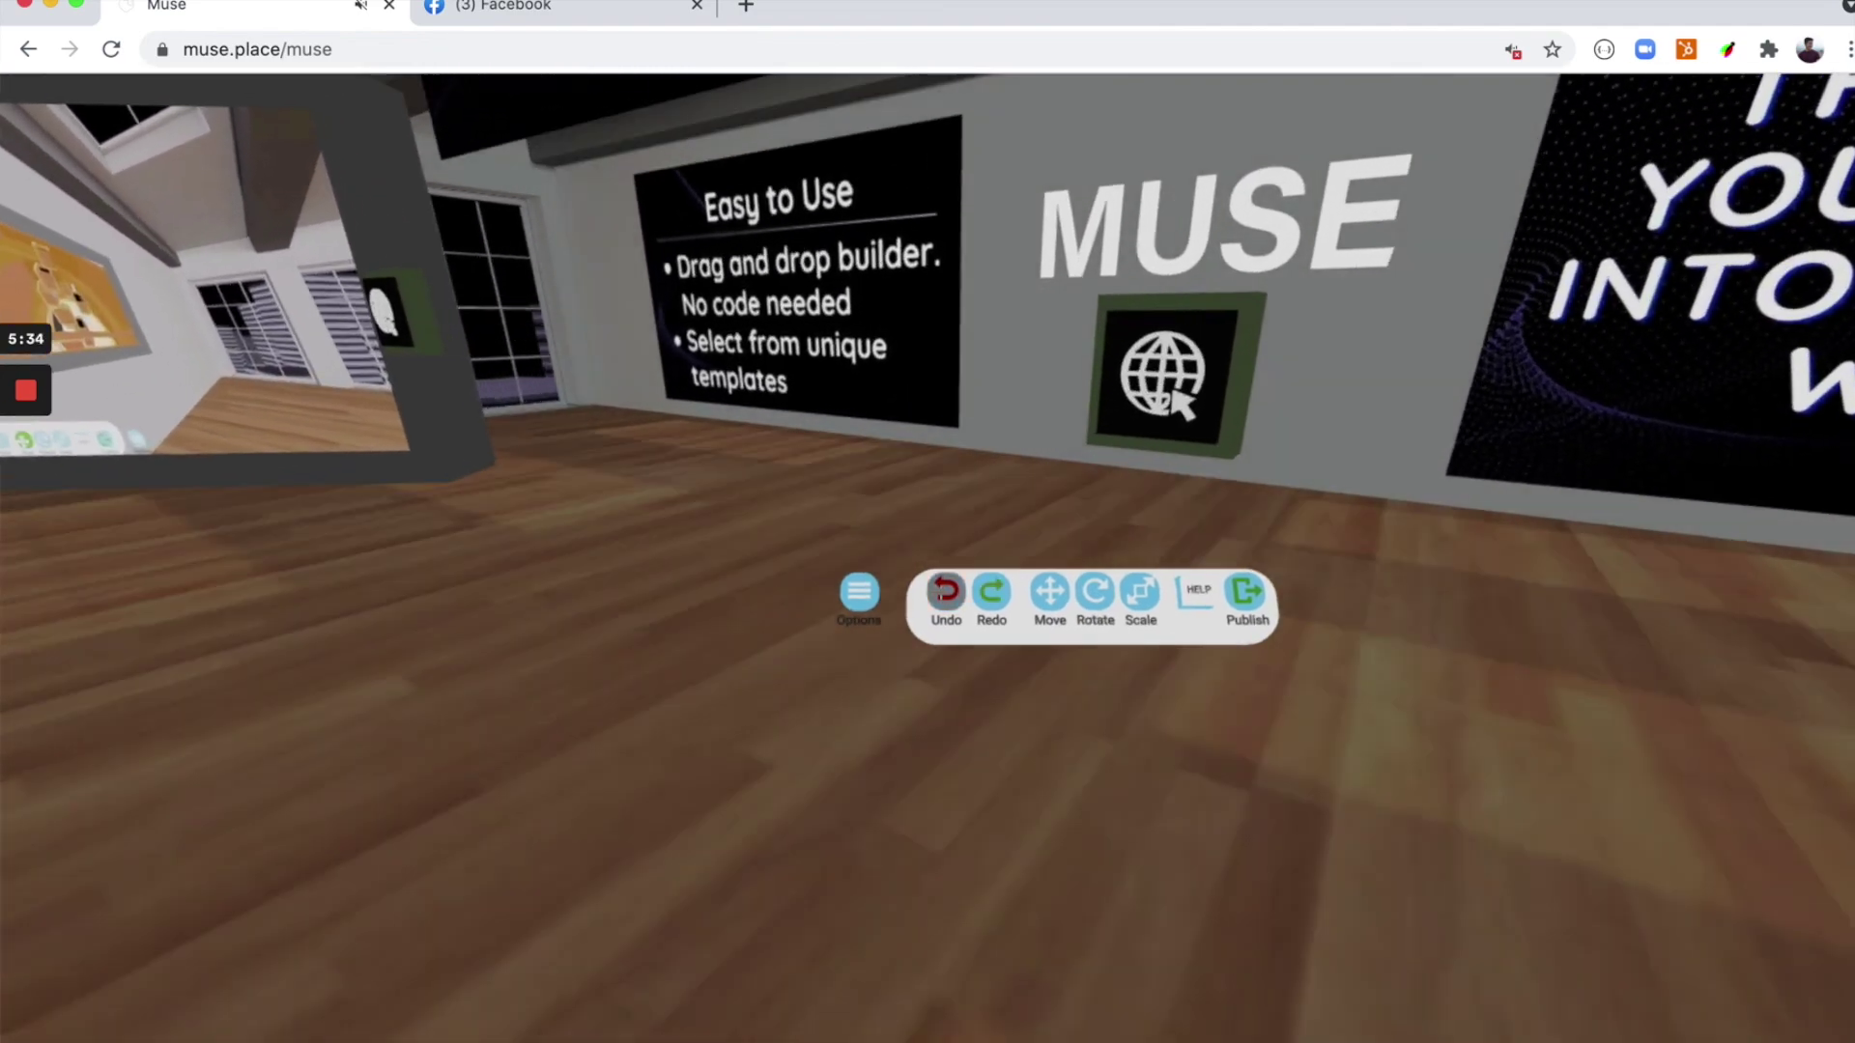
{"action": "key", "text": "s"}
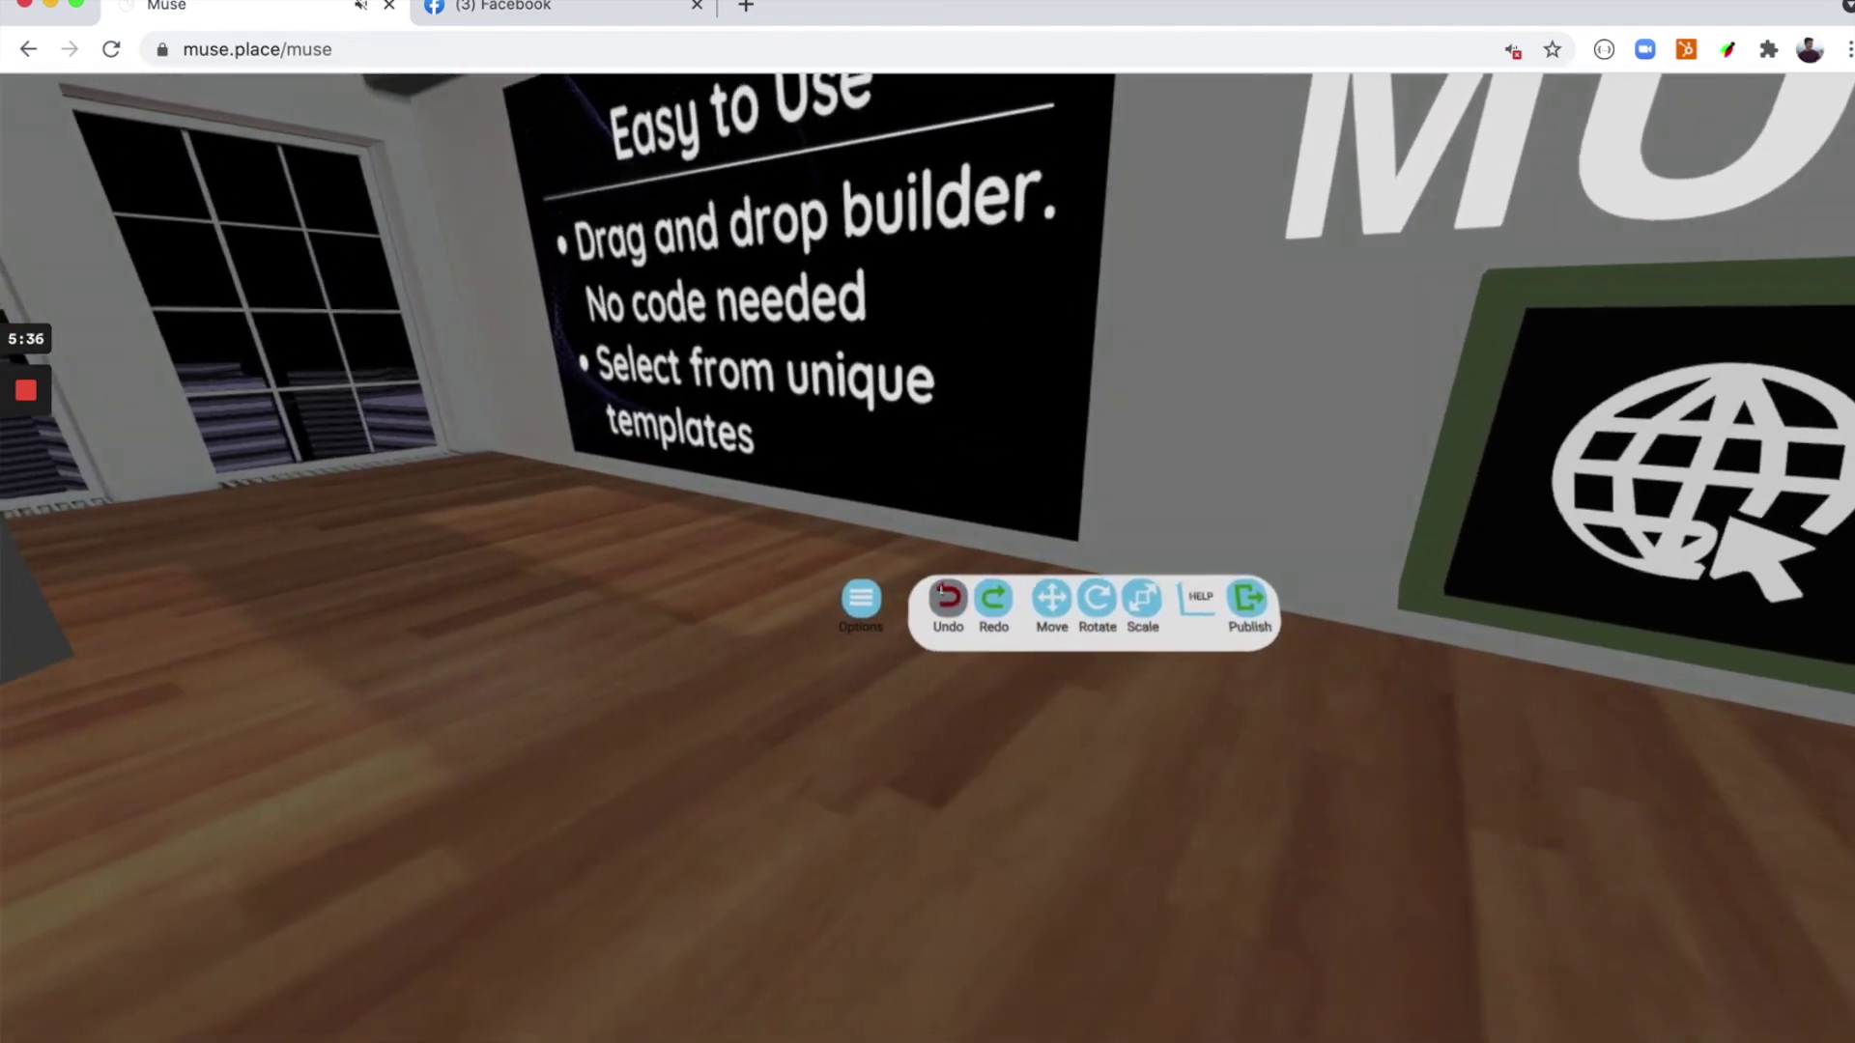
{"action": "key", "text": "d"}
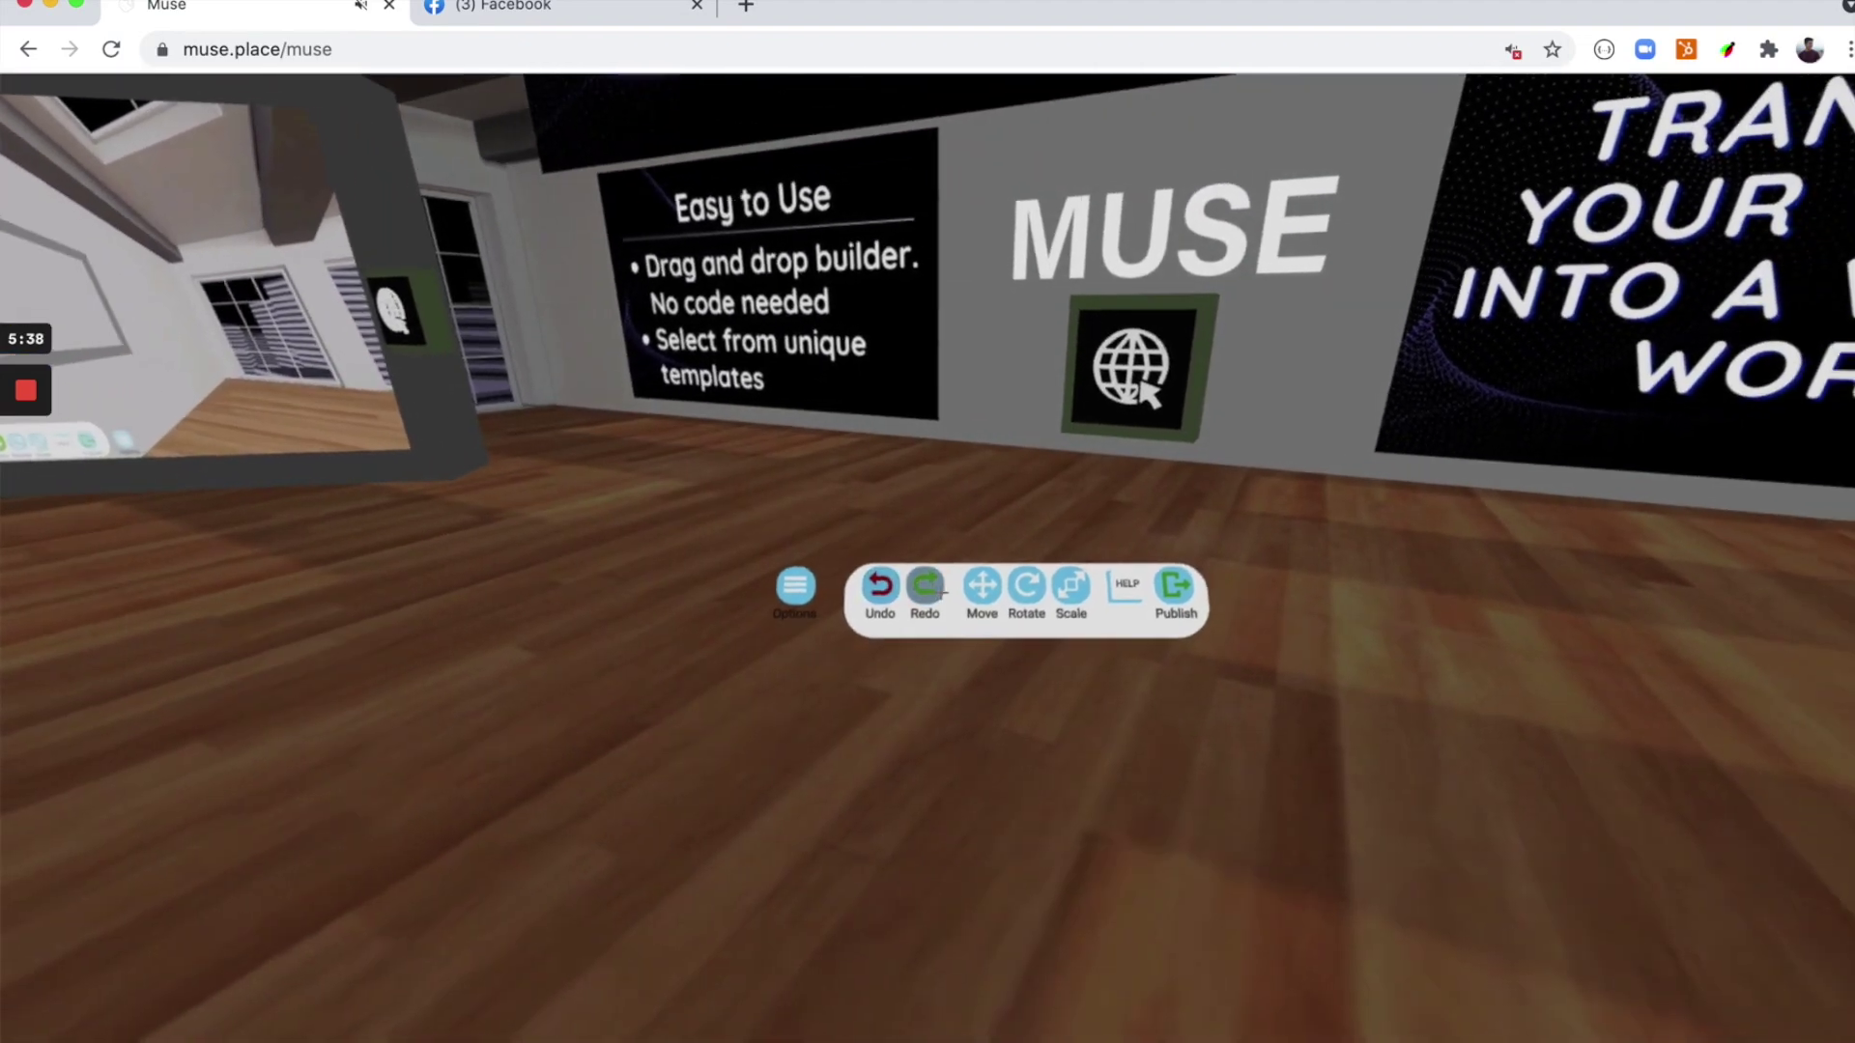
{"action": "key", "text": "a"}
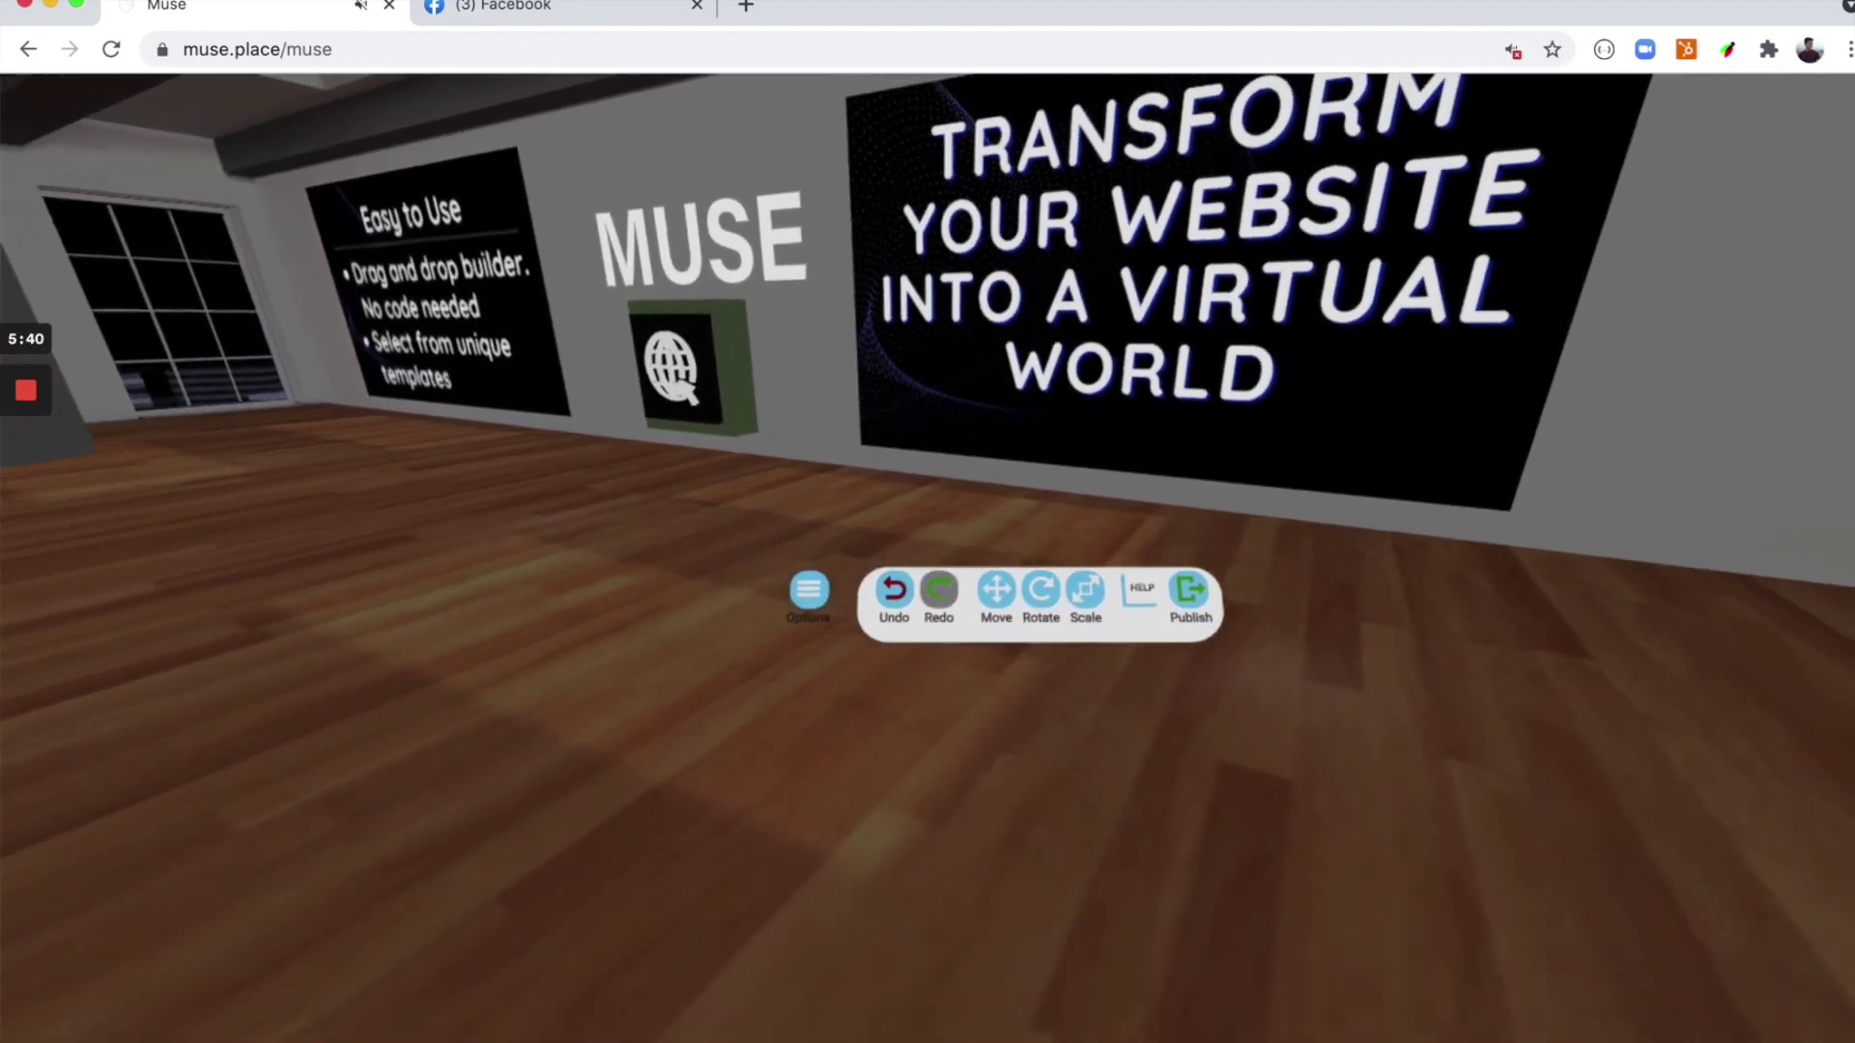
{"action": "key", "text": "Right"}
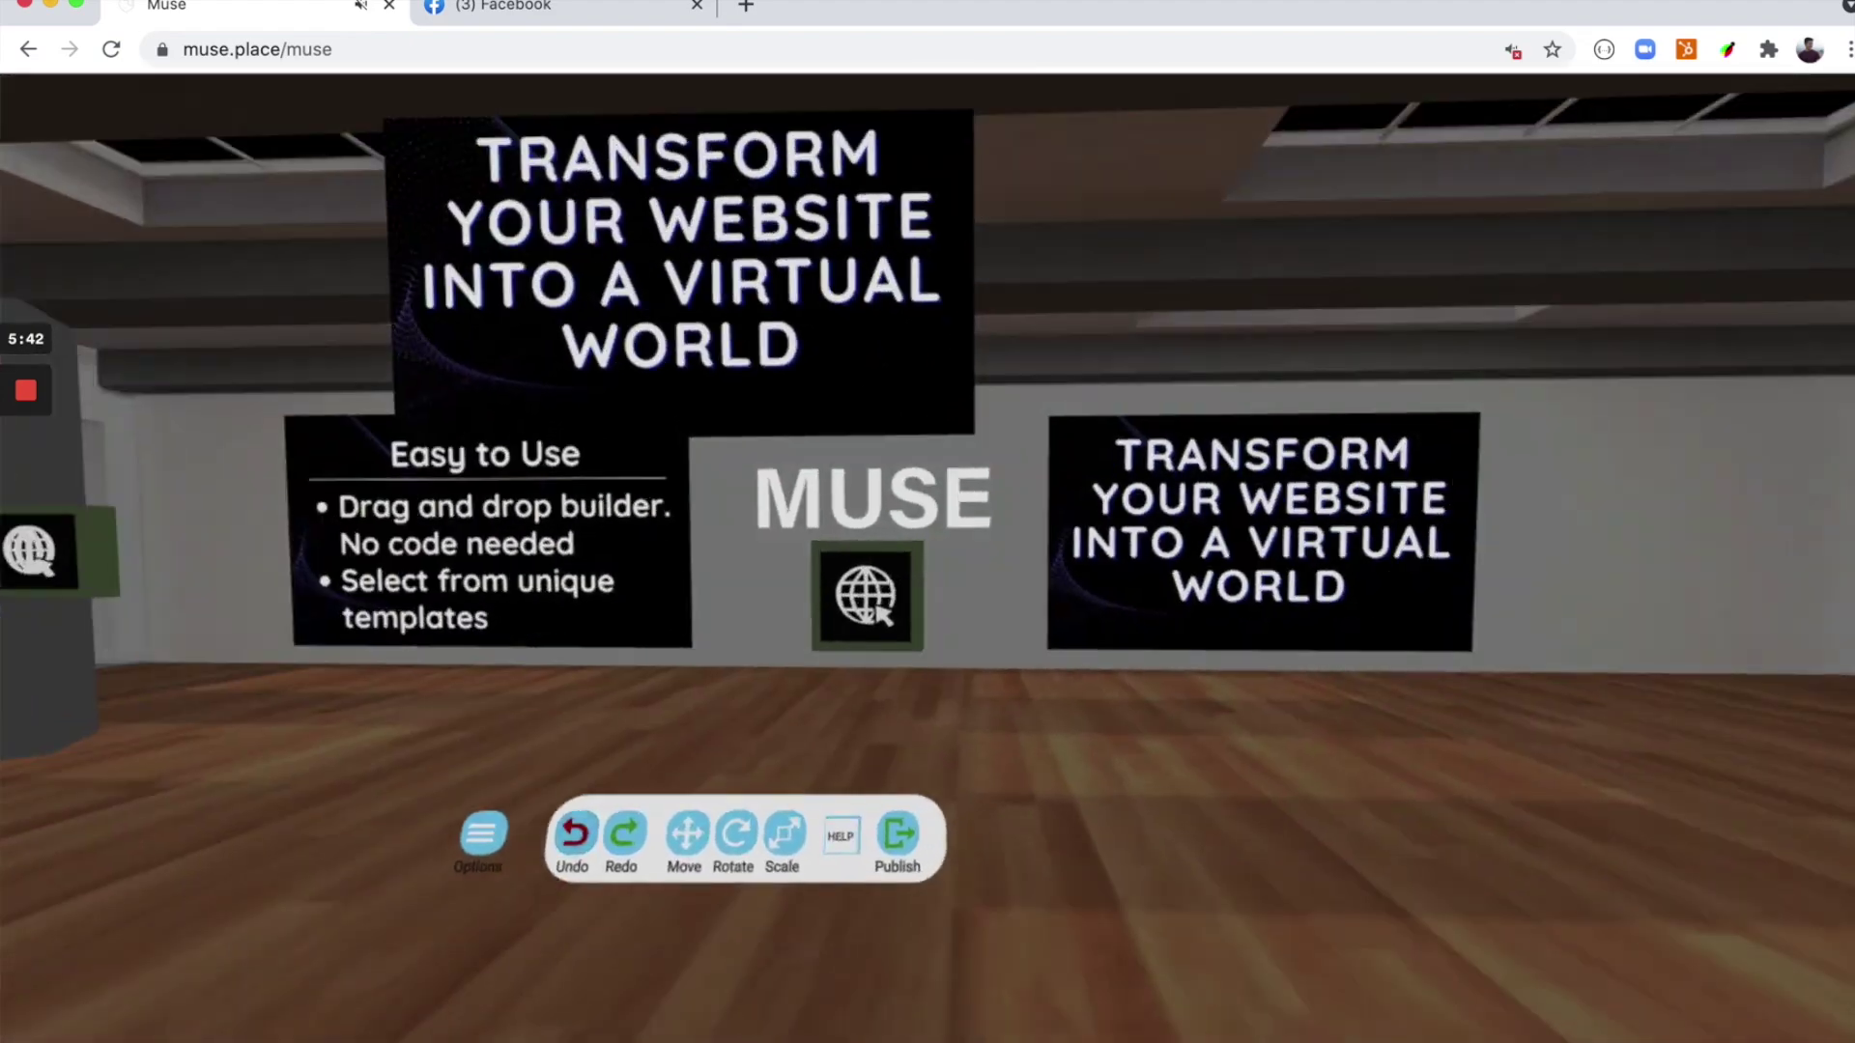
{"action": "key", "text": "Left"}
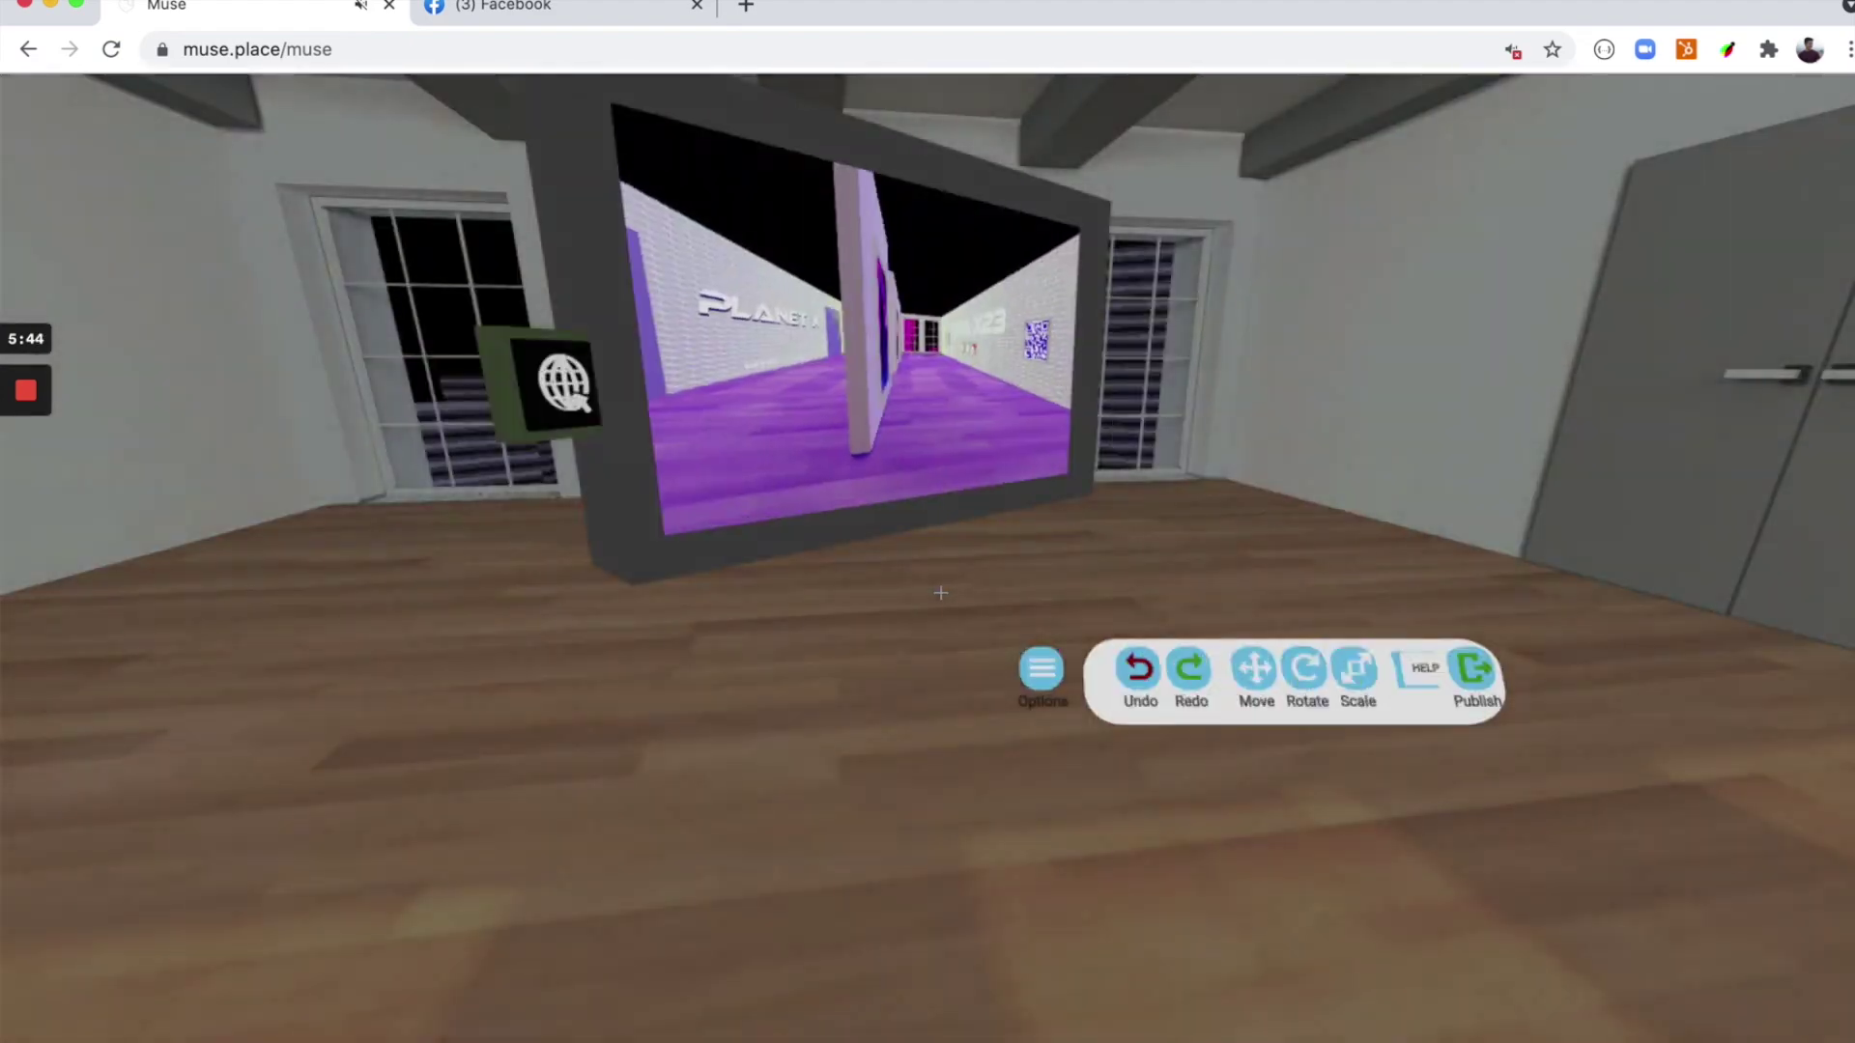
{"action": "key", "text": "s"}
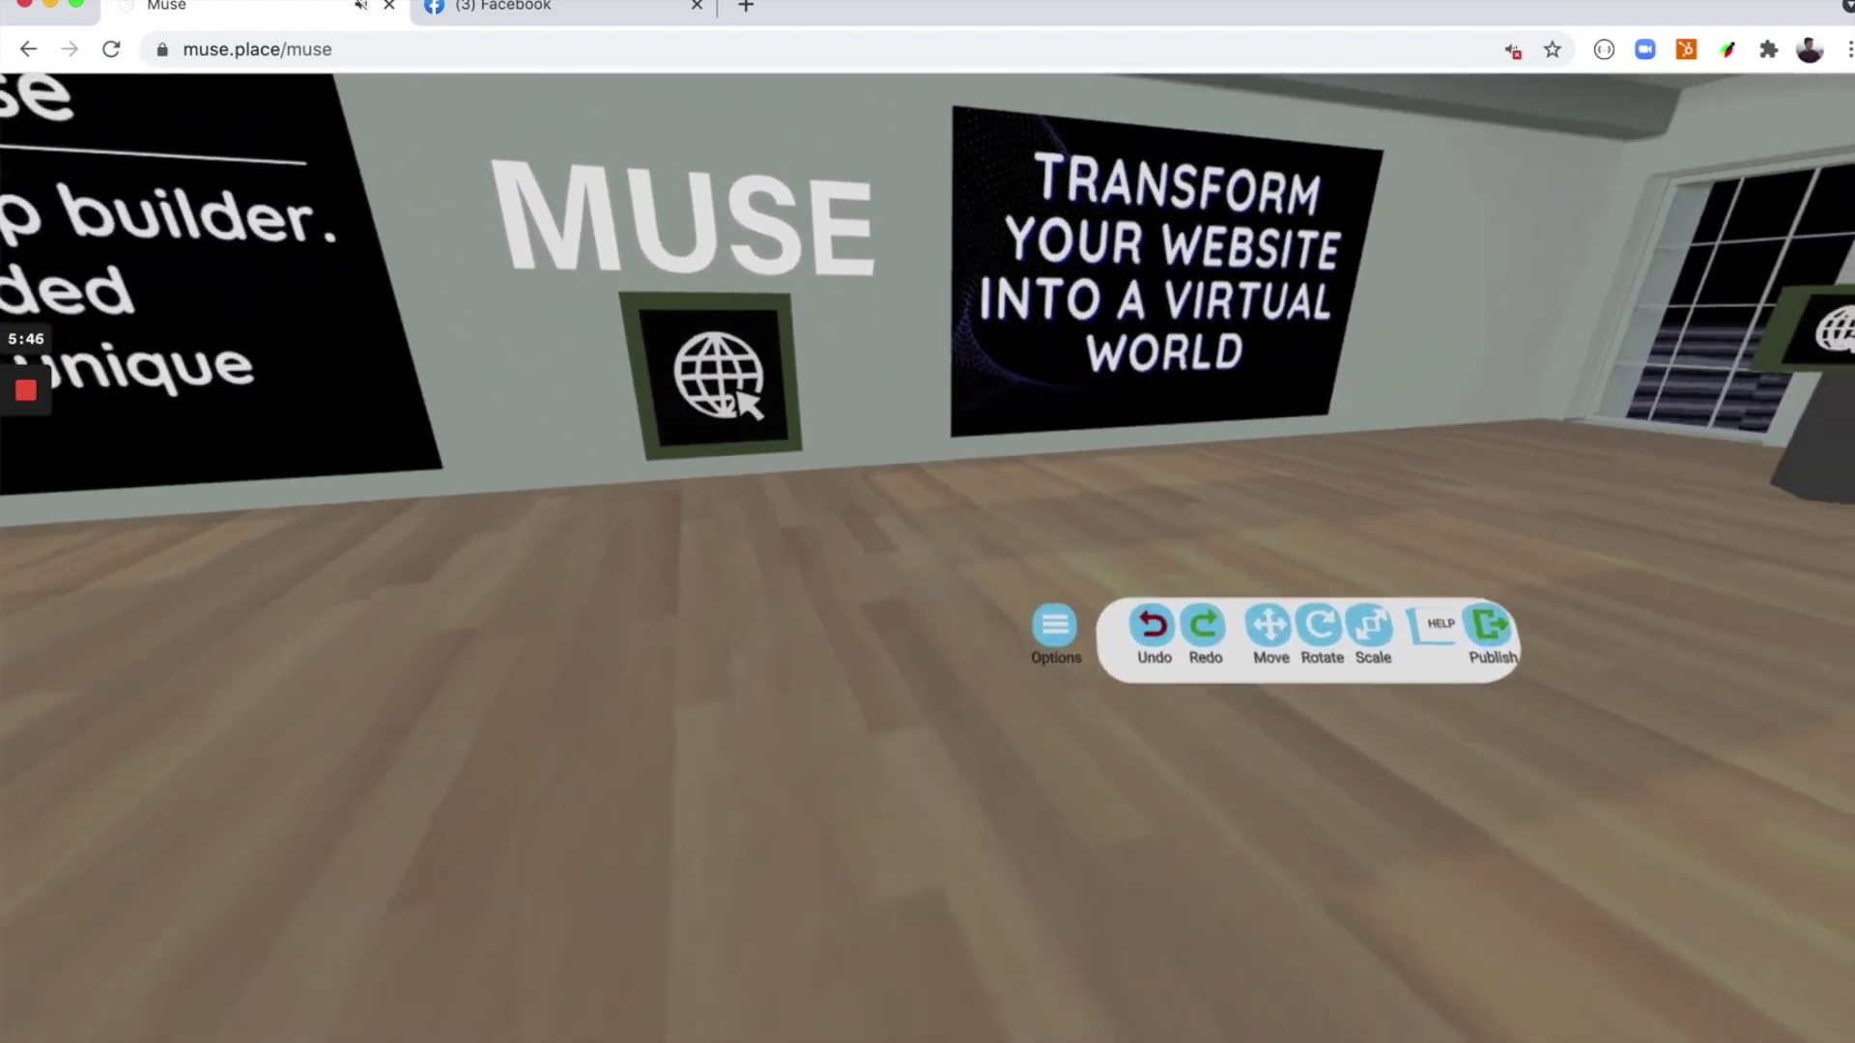
{"action": "key", "text": "d"}
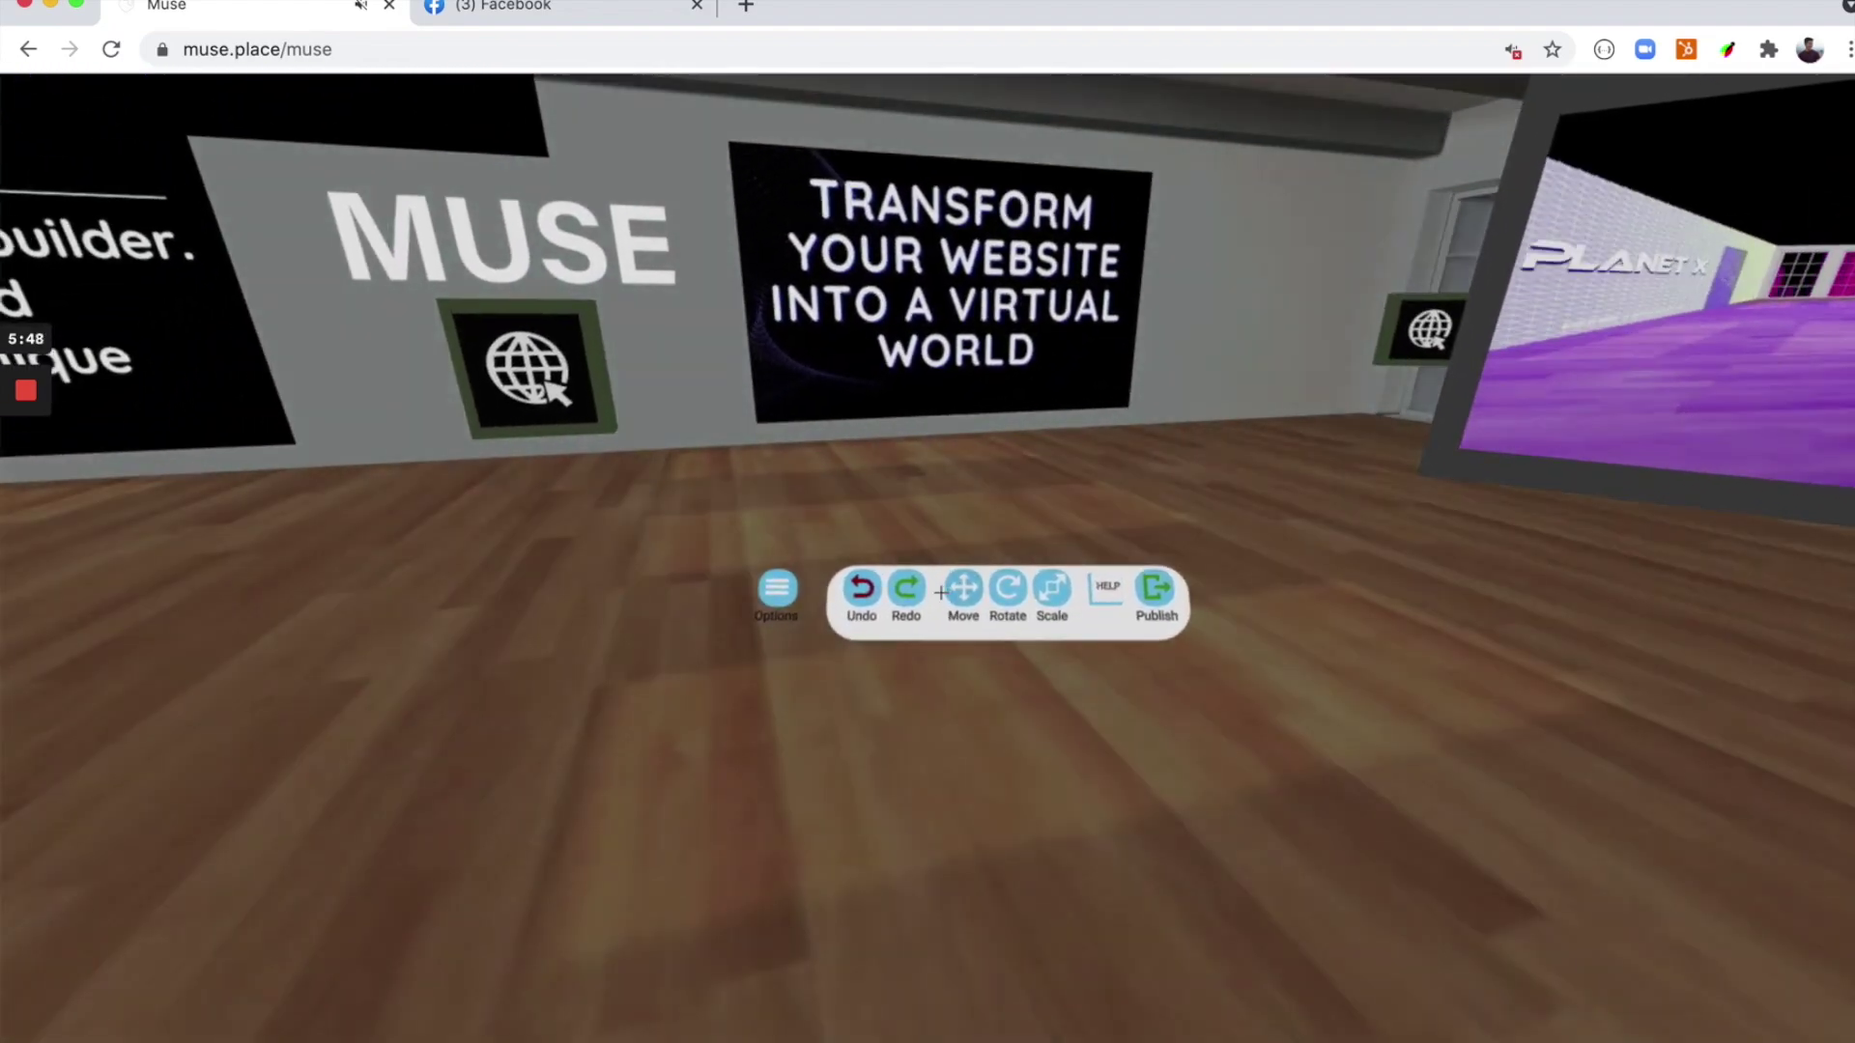
{"action": "key", "text": "Left"}
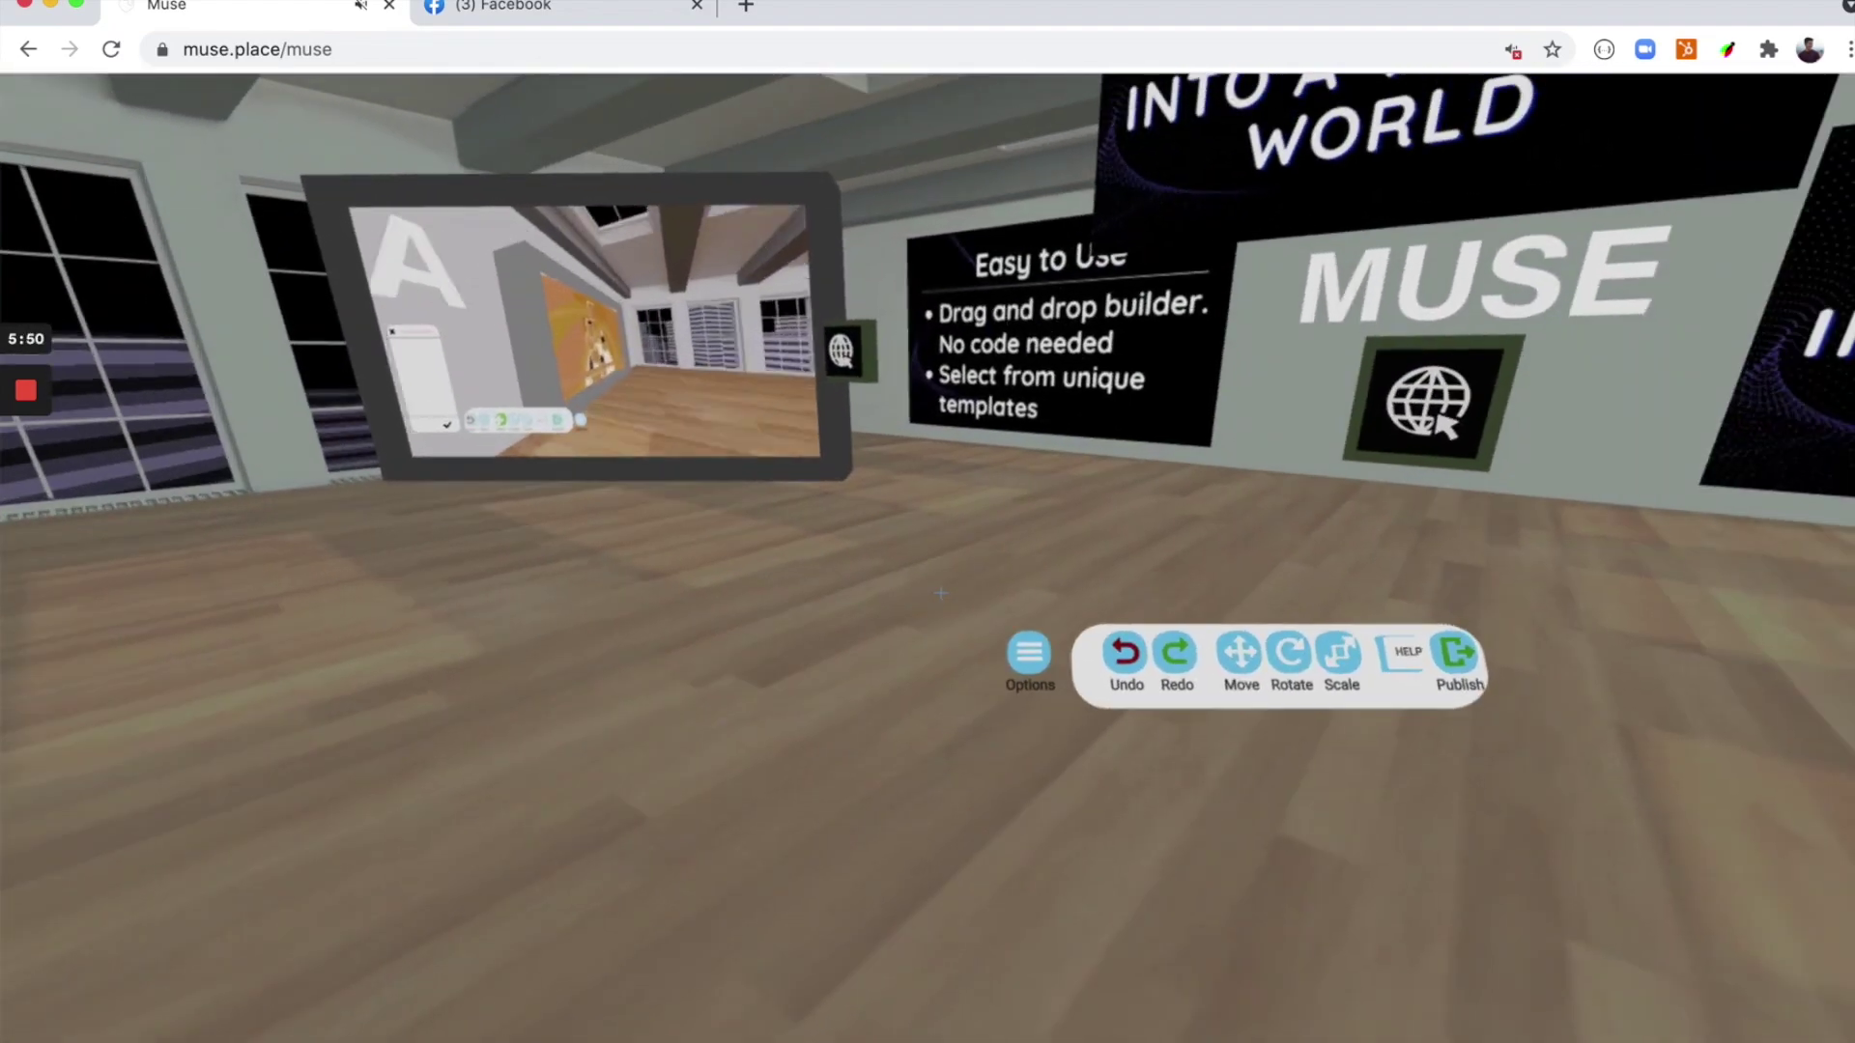
{"action": "key", "text": "Right"}
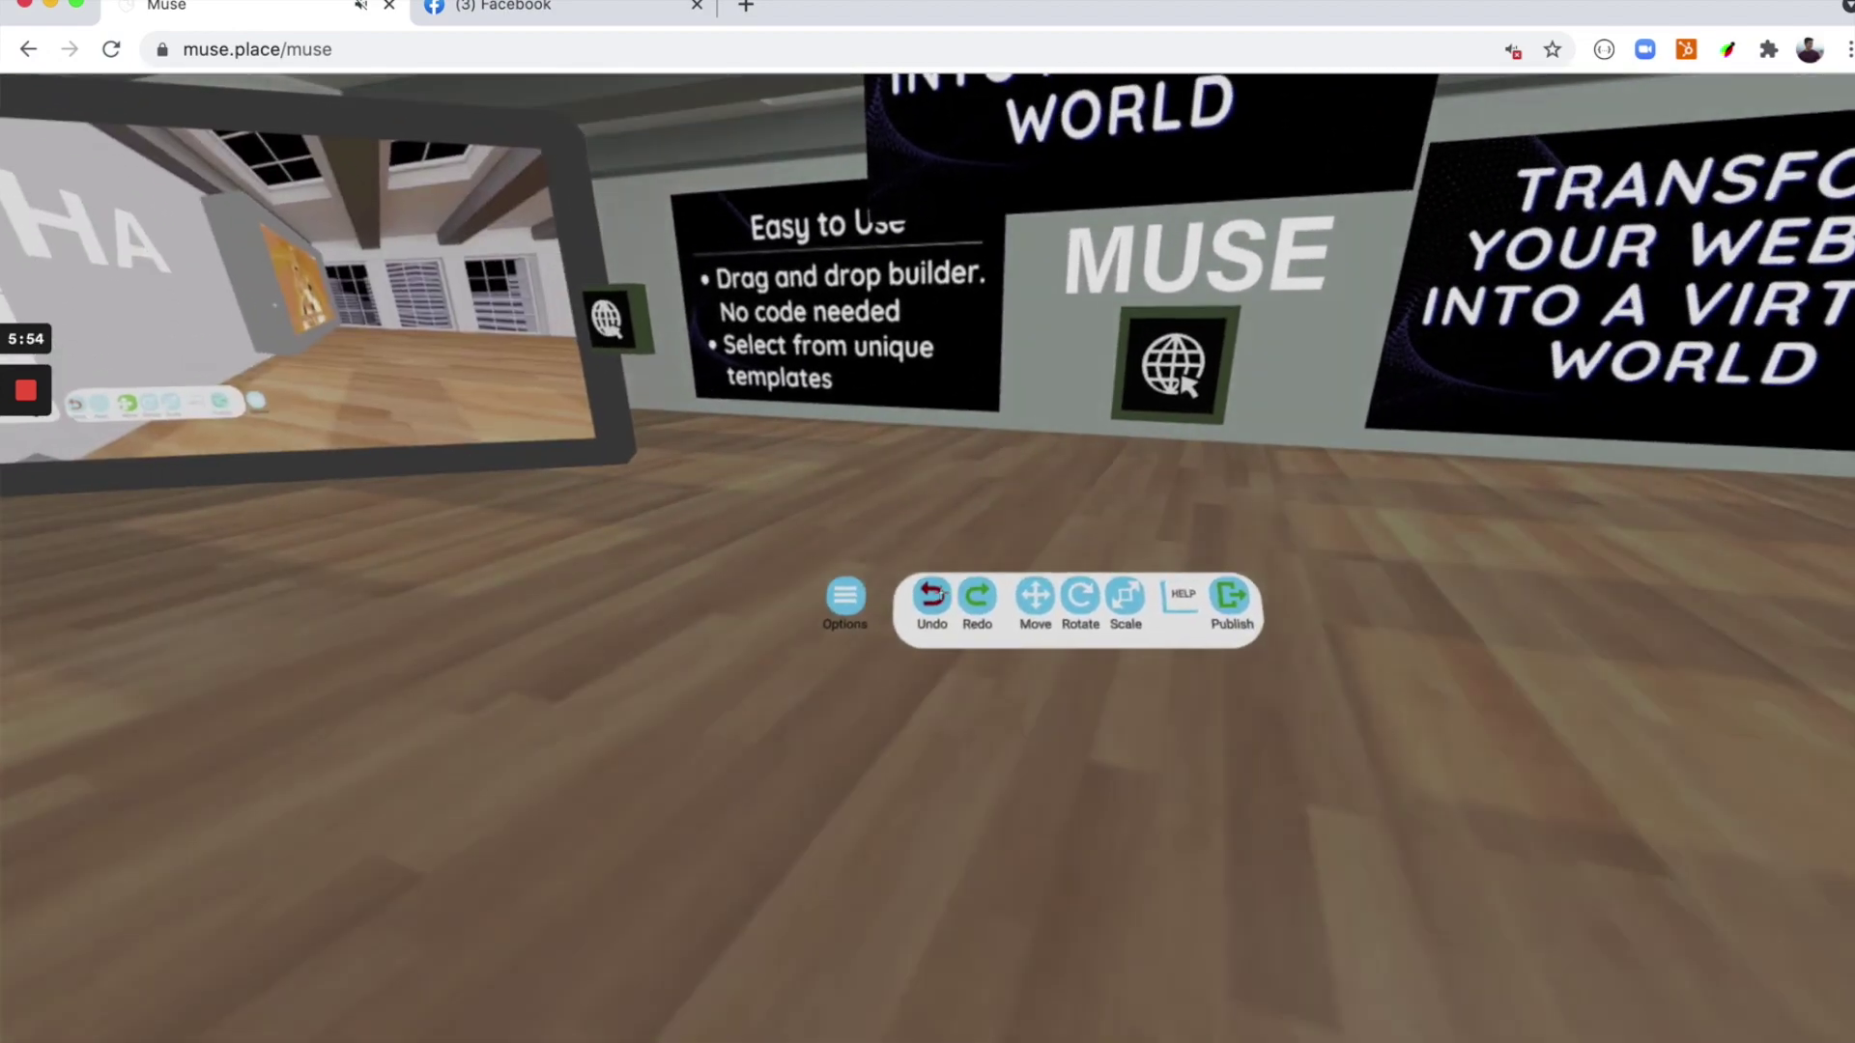
{"action": "key", "text": "Right"}
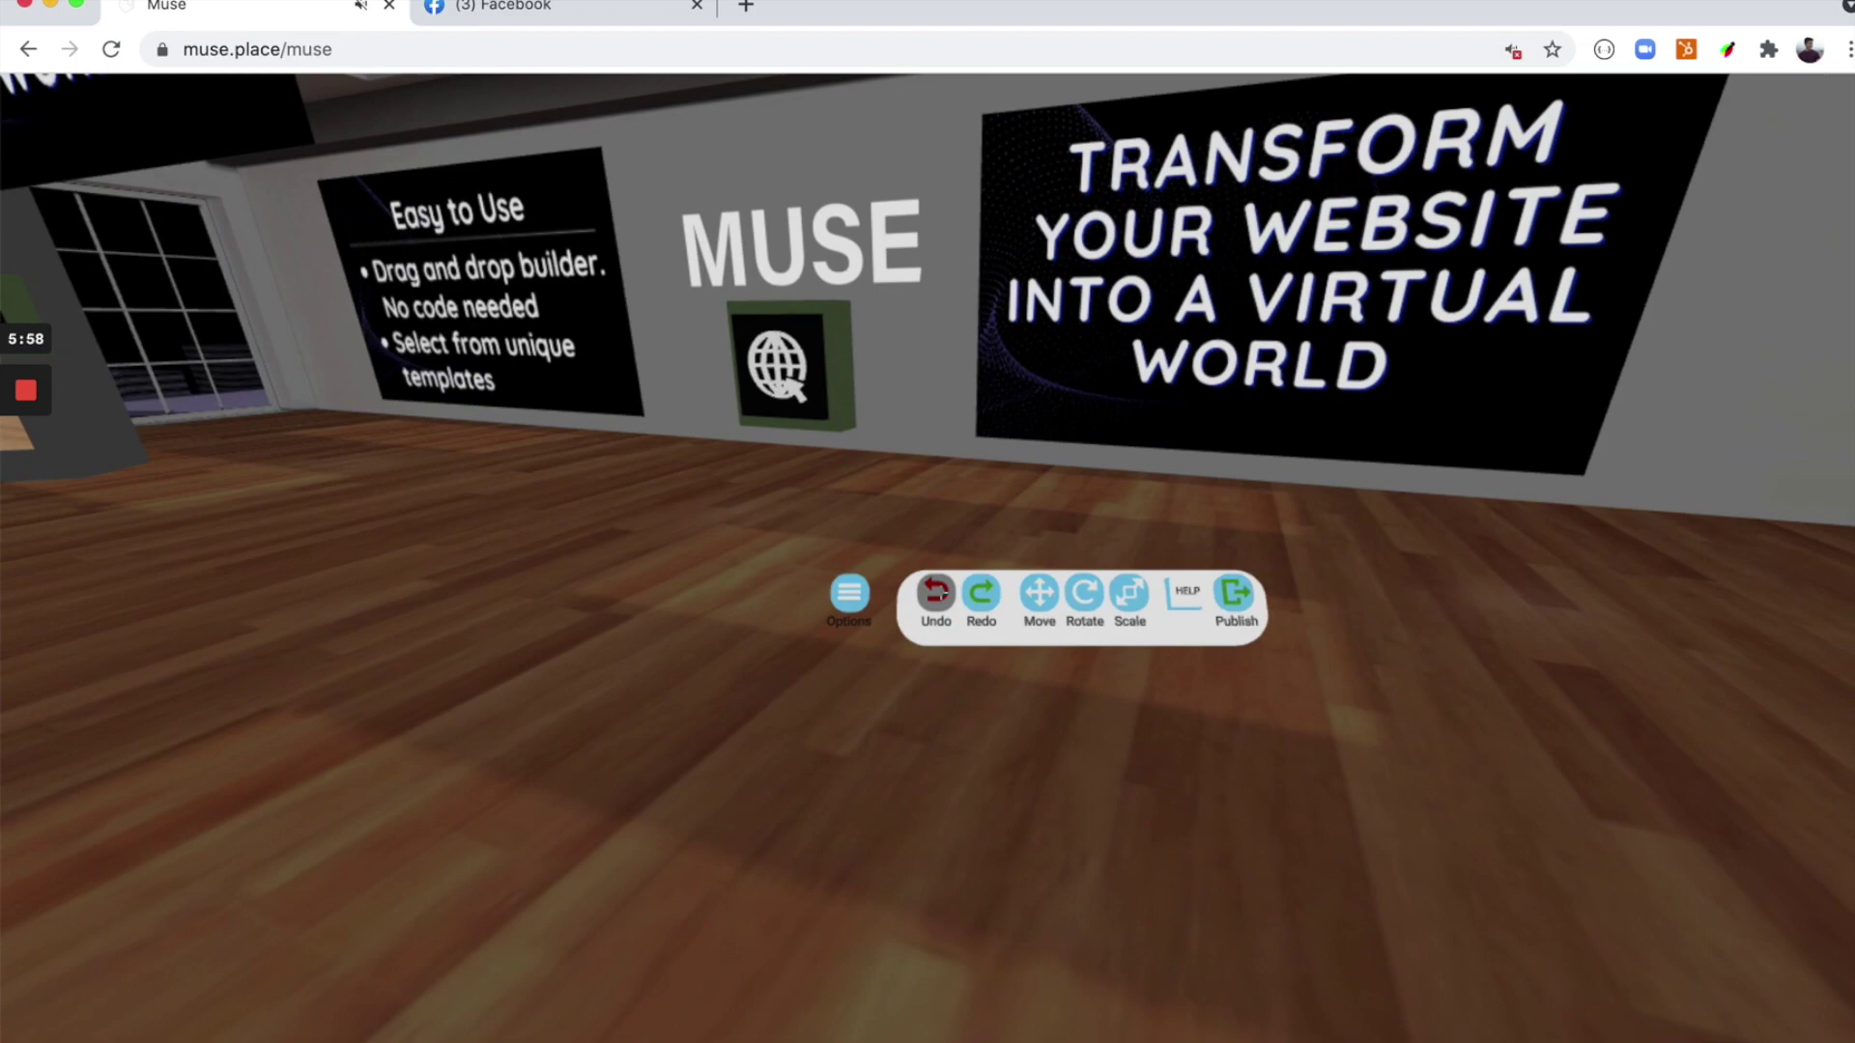
- Redo the video replacement on the Easy to Use panel and undo it again
{"action": "key", "text": "Right"}
{"action": "key", "text": "Left"}
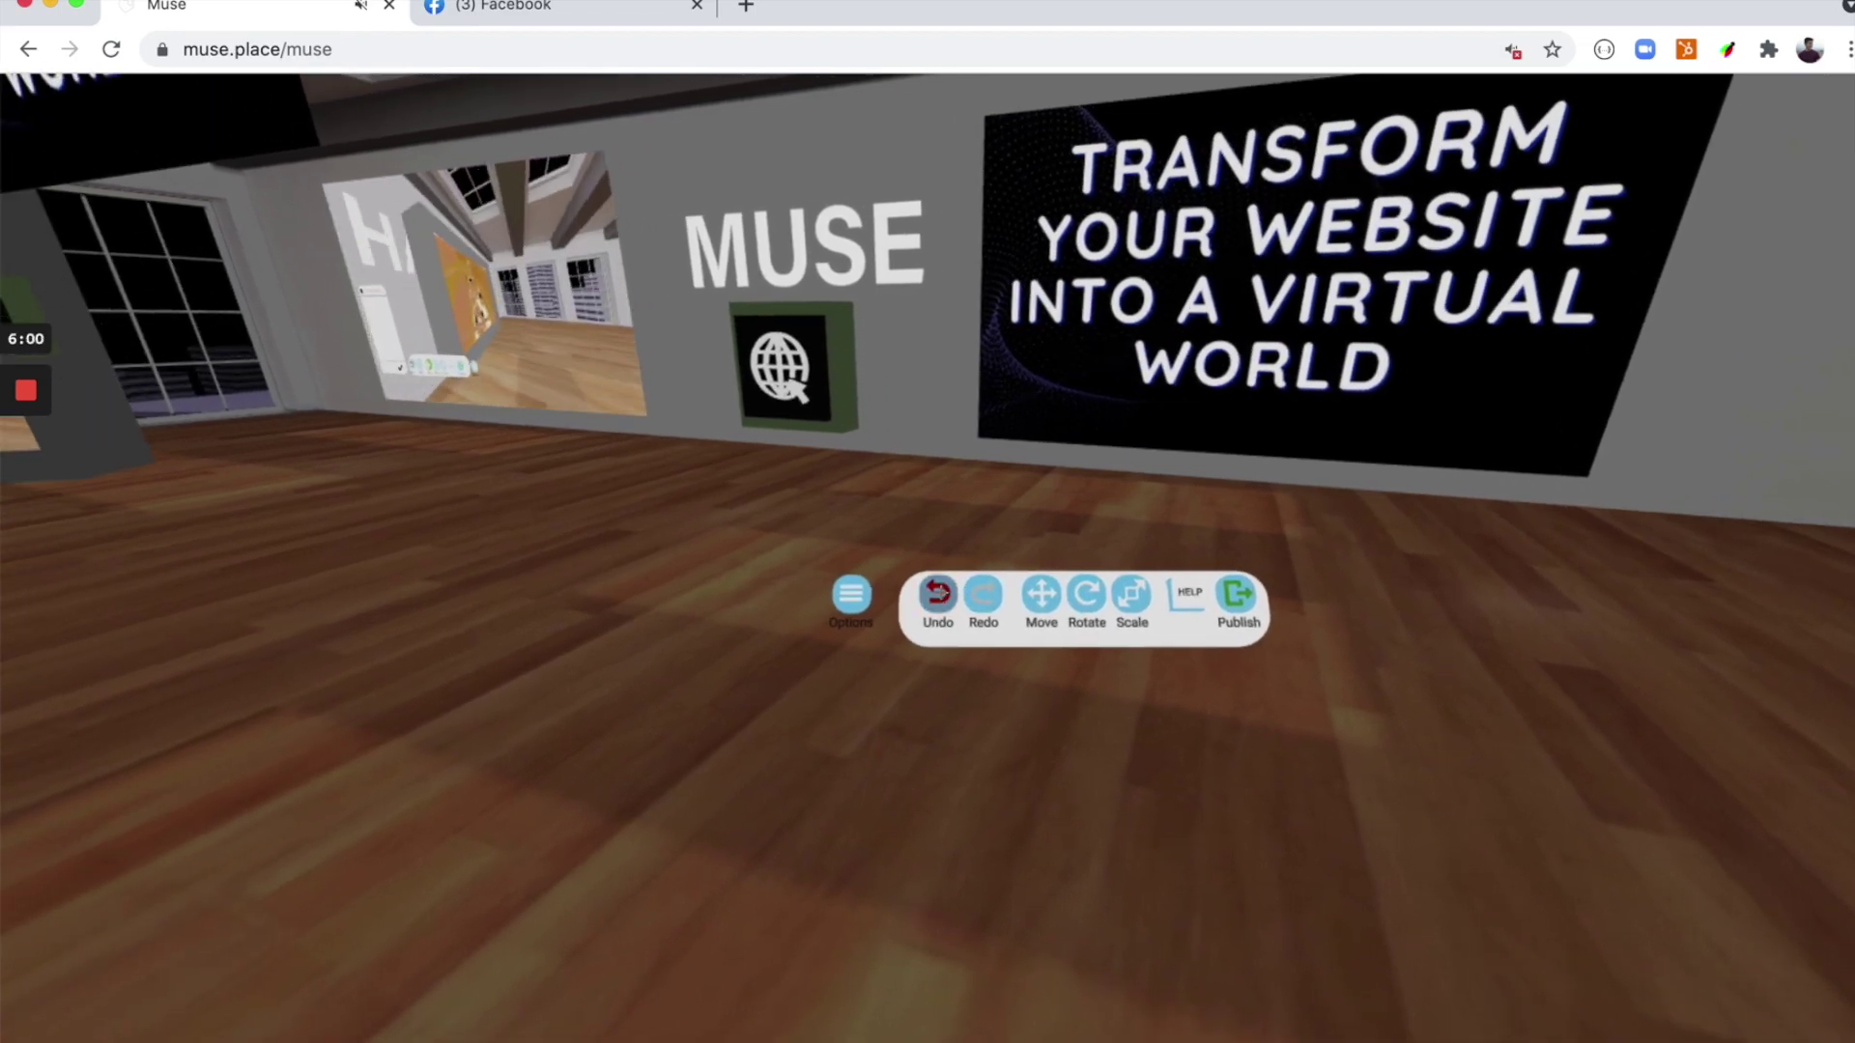
{"action": "key", "text": "Up"}
{"action": "key", "text": "Down"}
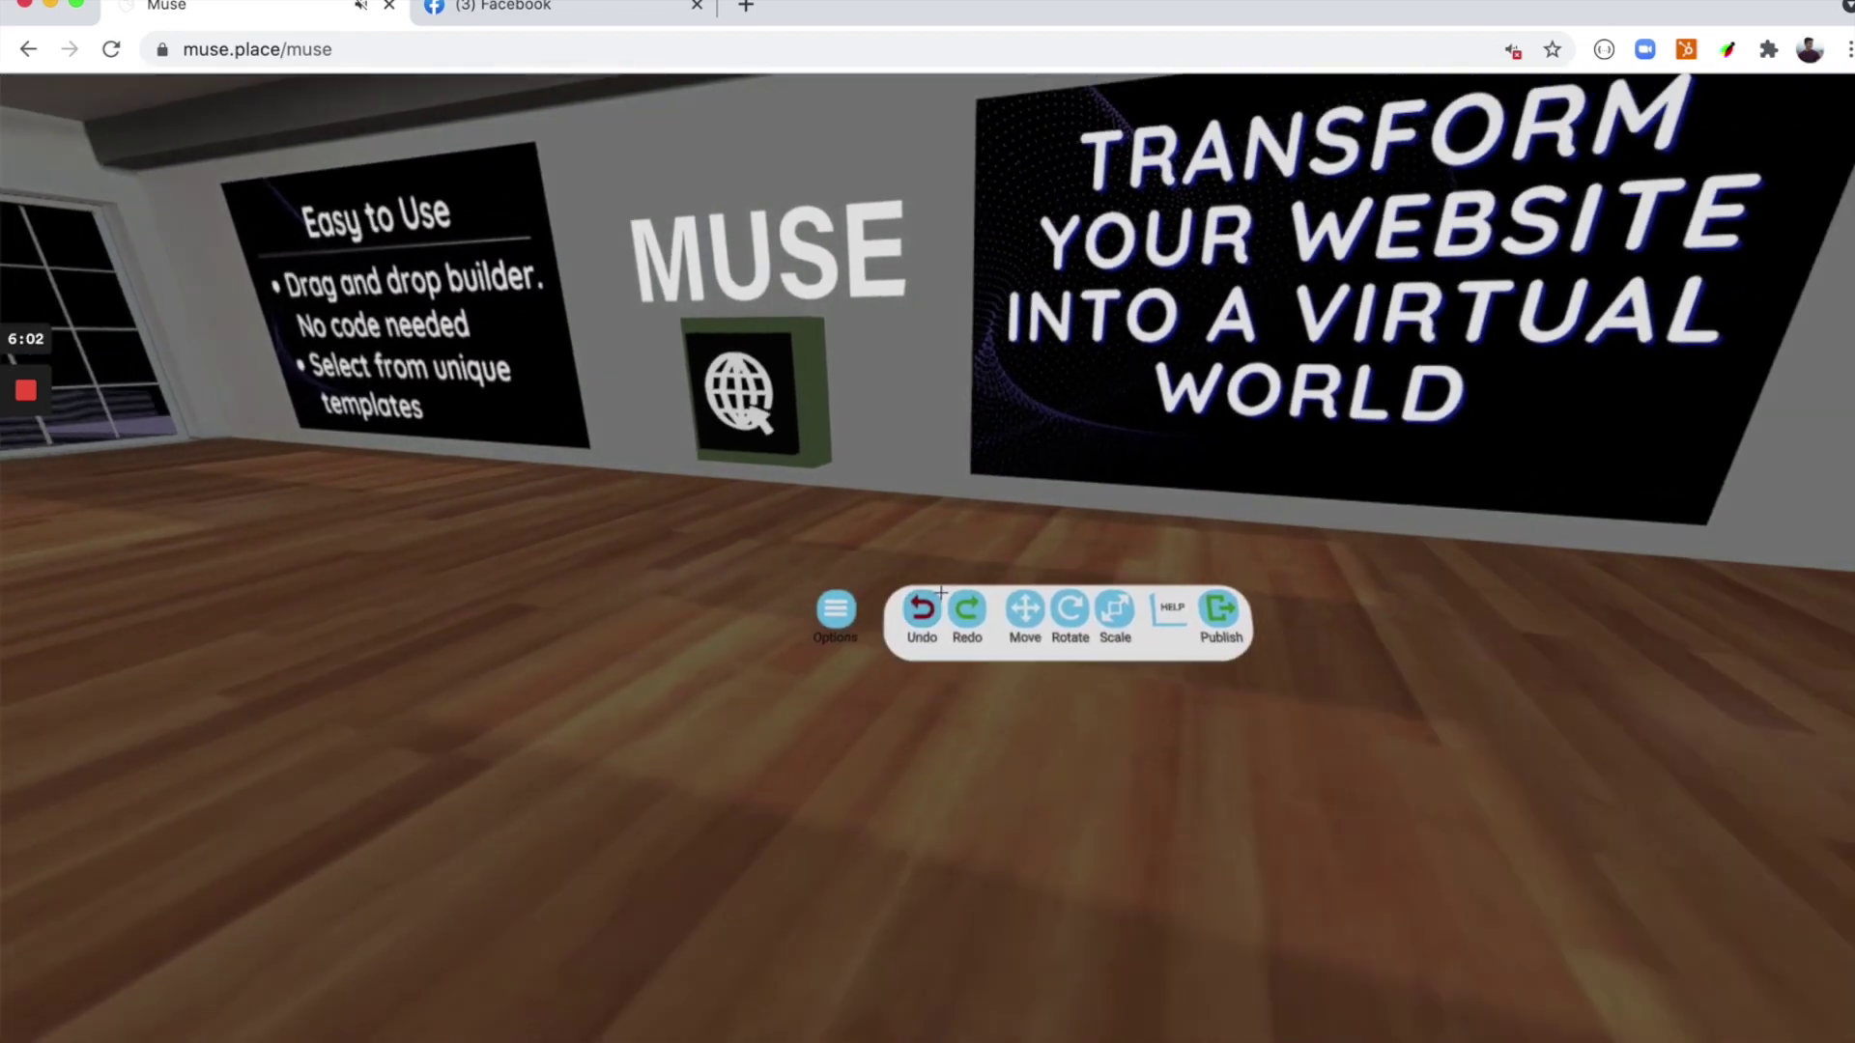
- Walk up to the link button below the MUSE lettering and view it from several angles
{"action": "key", "text": "Up"}
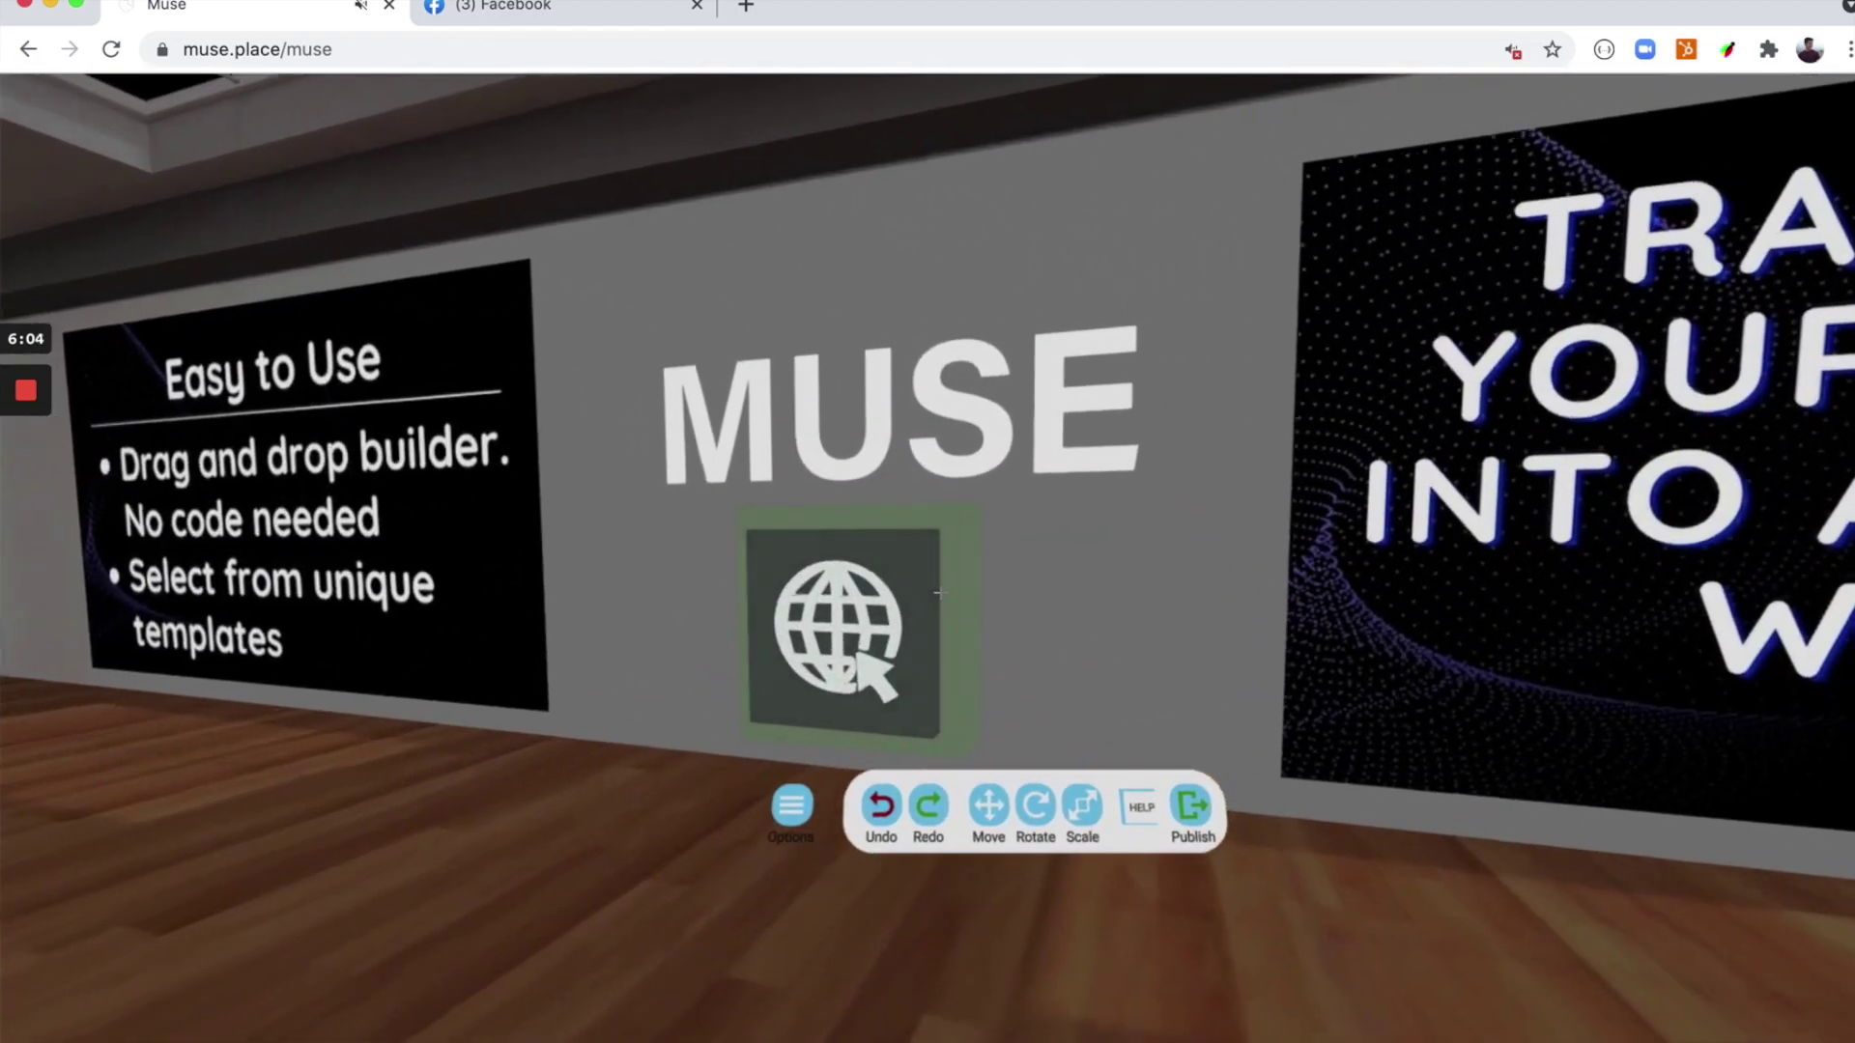
{"action": "key", "text": "w"}
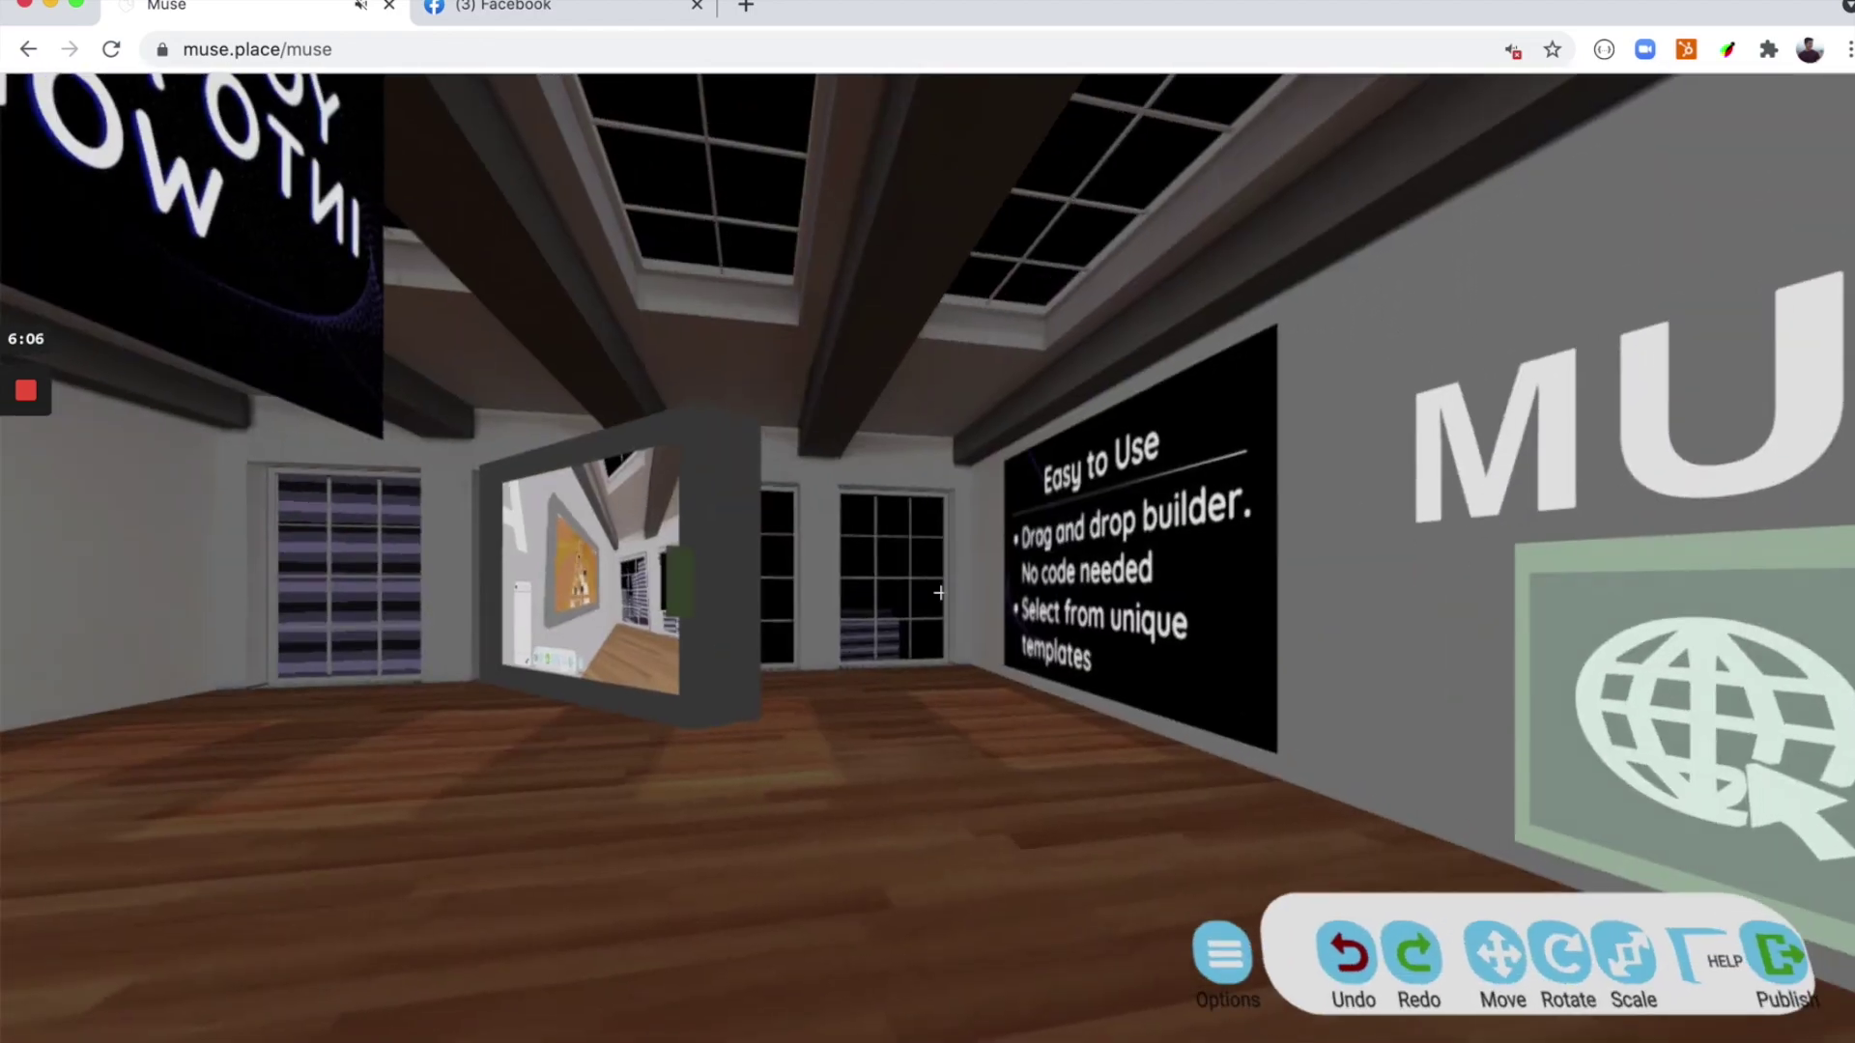
{"action": "key", "text": "s"}
{"action": "key", "text": "s"}
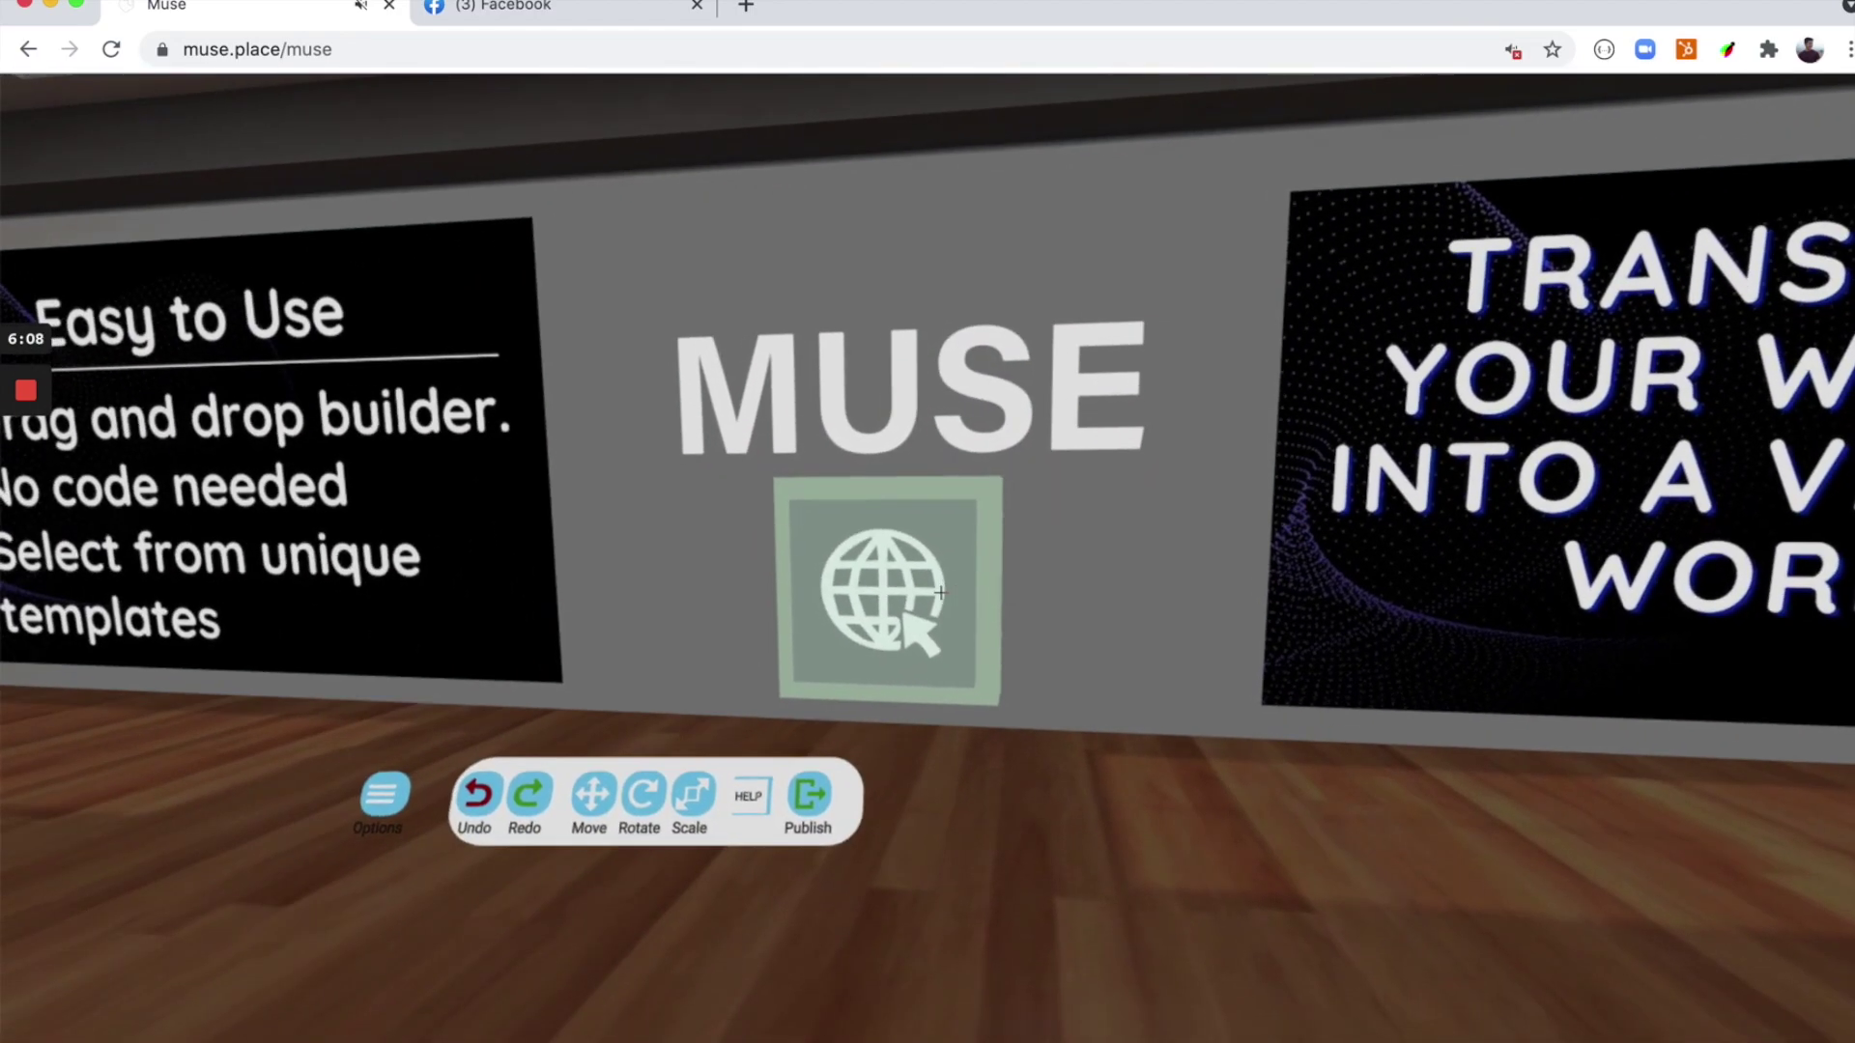
{"action": "key", "text": "d"}
{"action": "key", "text": "Down"}
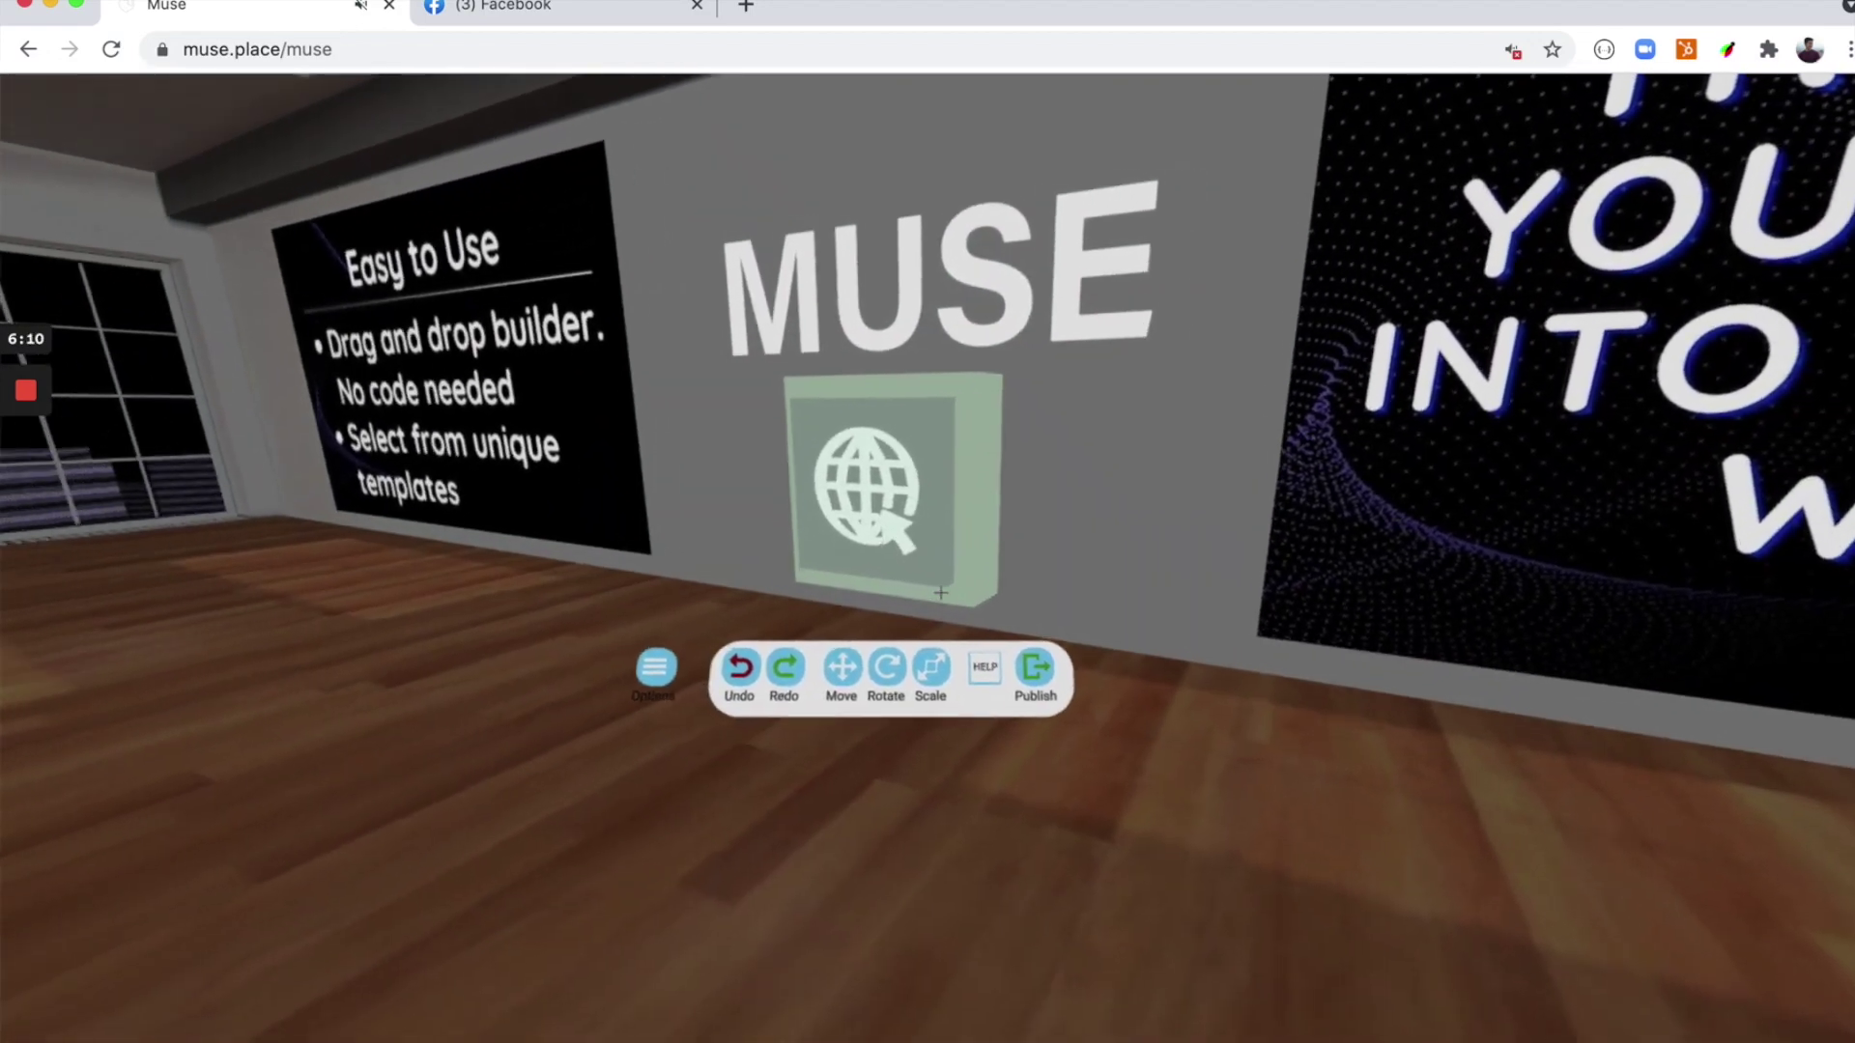
{"action": "key", "text": "w"}
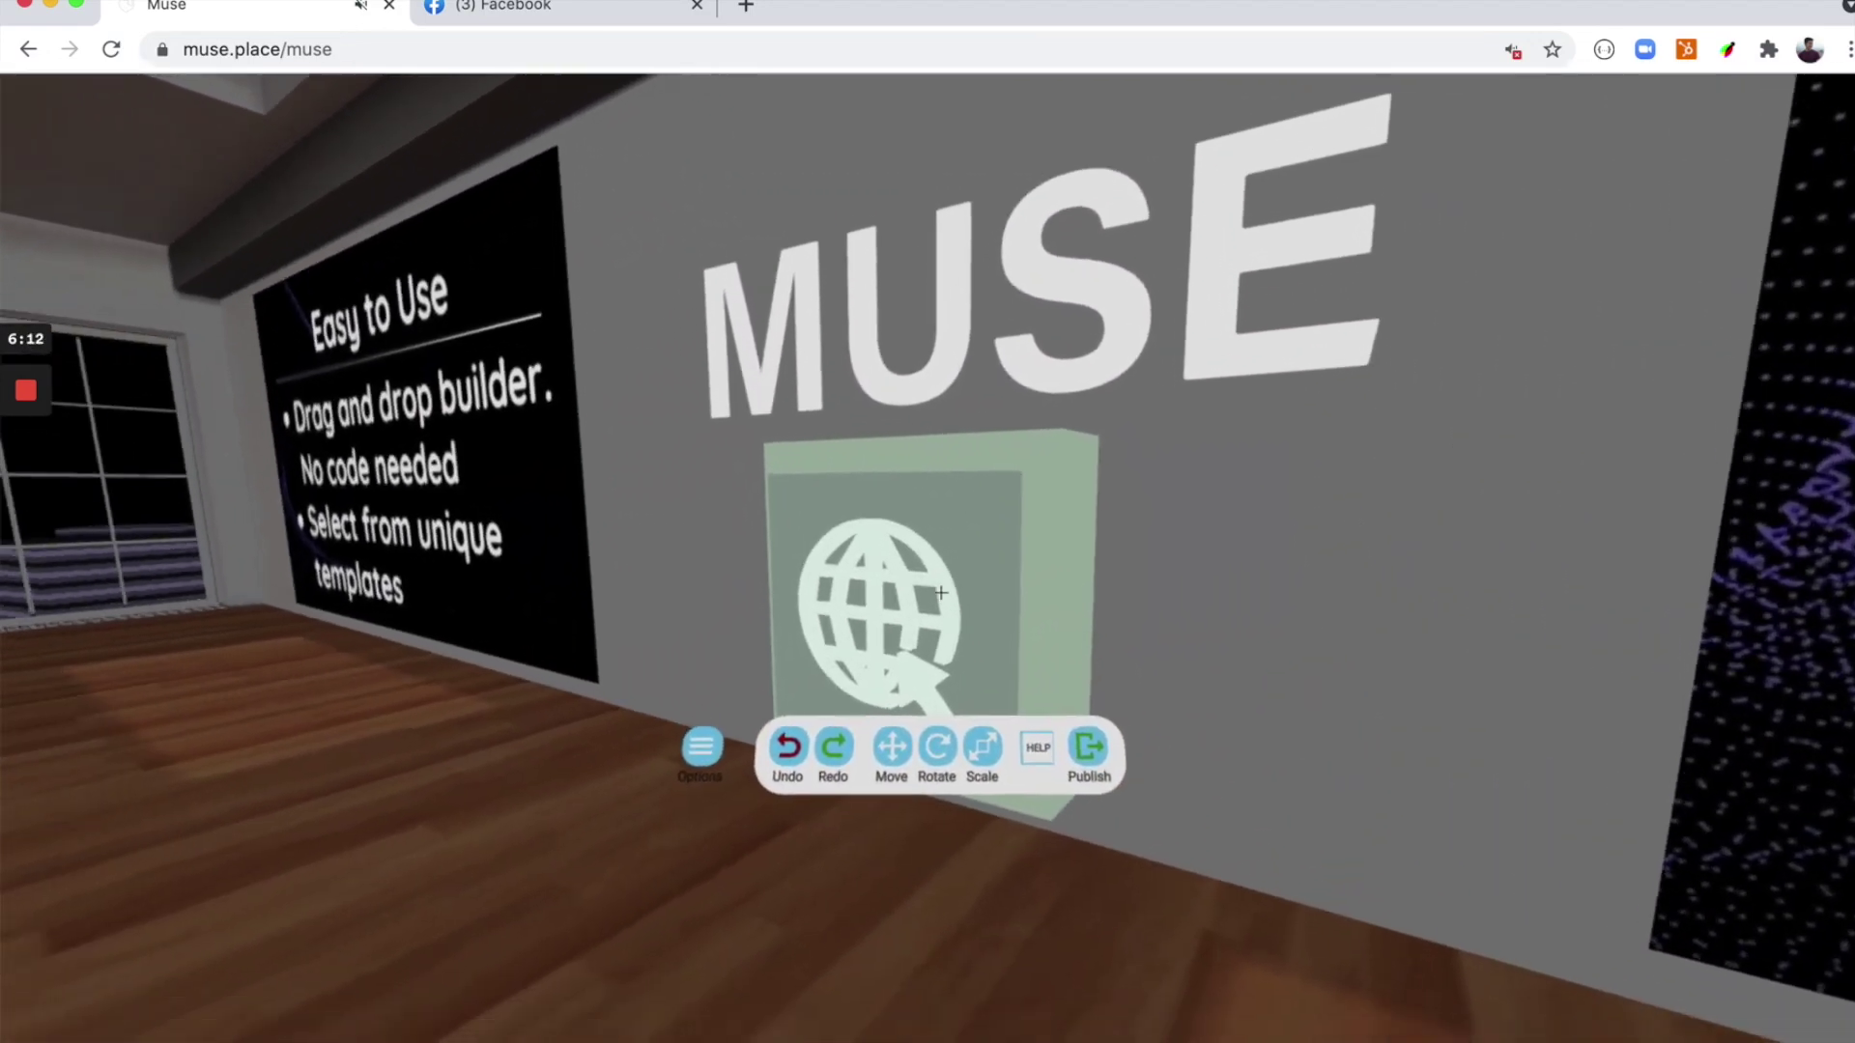
{"action": "key", "text": "d"}
{"action": "key", "text": "s"}
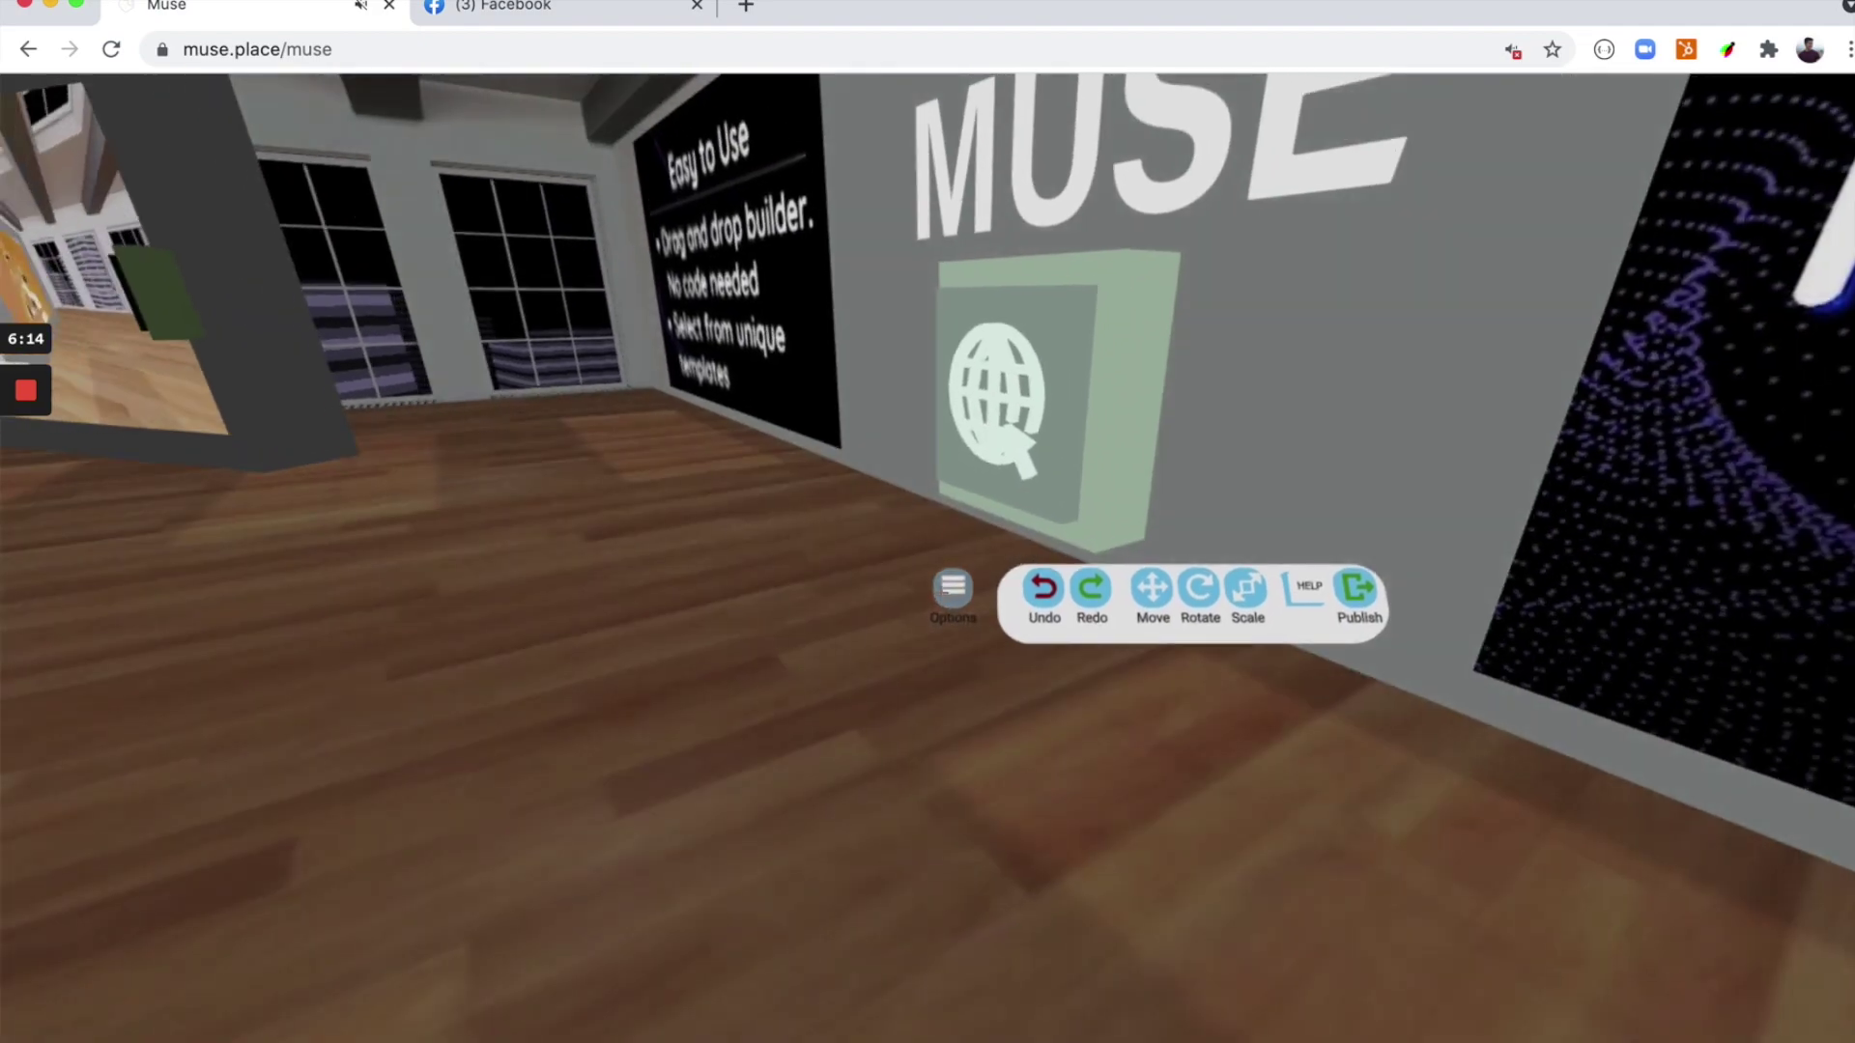
{"action": "left_click", "coordinate": [941, 593]}
{"action": "key", "text": "Down"}
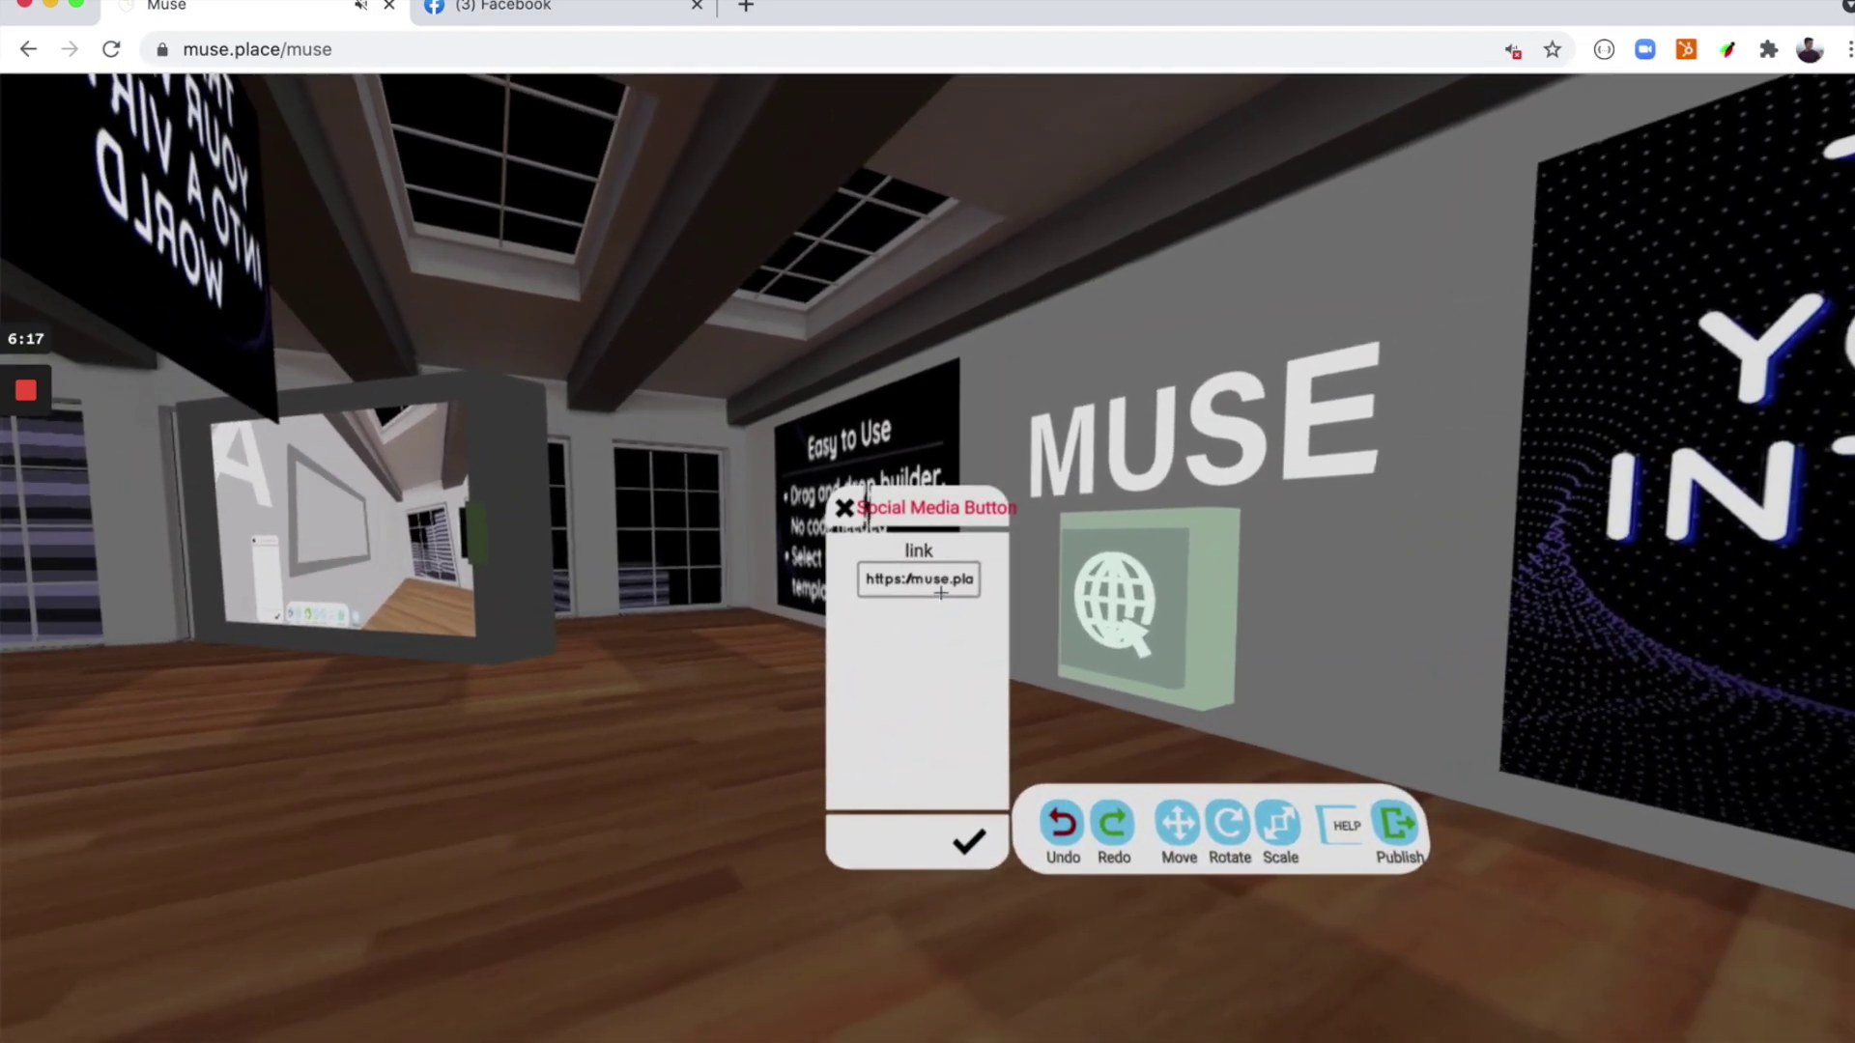
{"action": "left_click", "coordinate": [941, 592]}
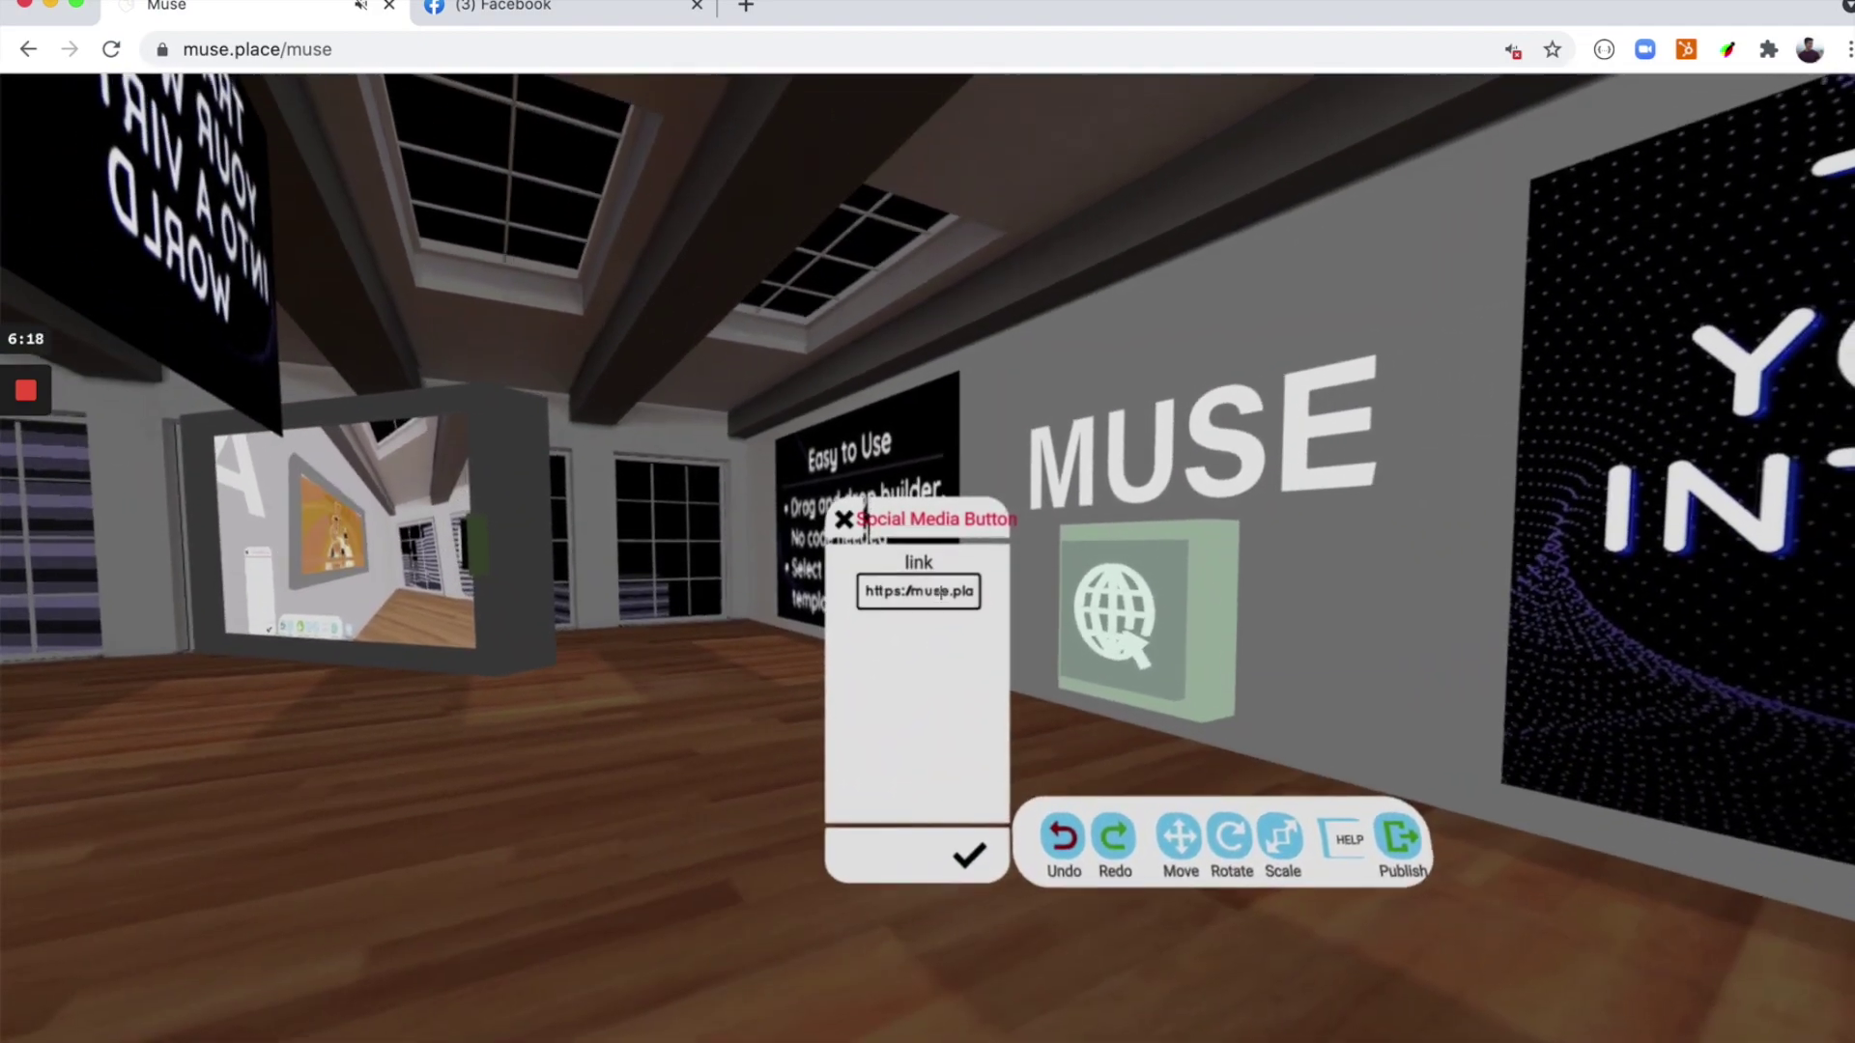
{"action": "key", "text": "ctrl+a"}
{"action": "key", "text": "BackSpace"}
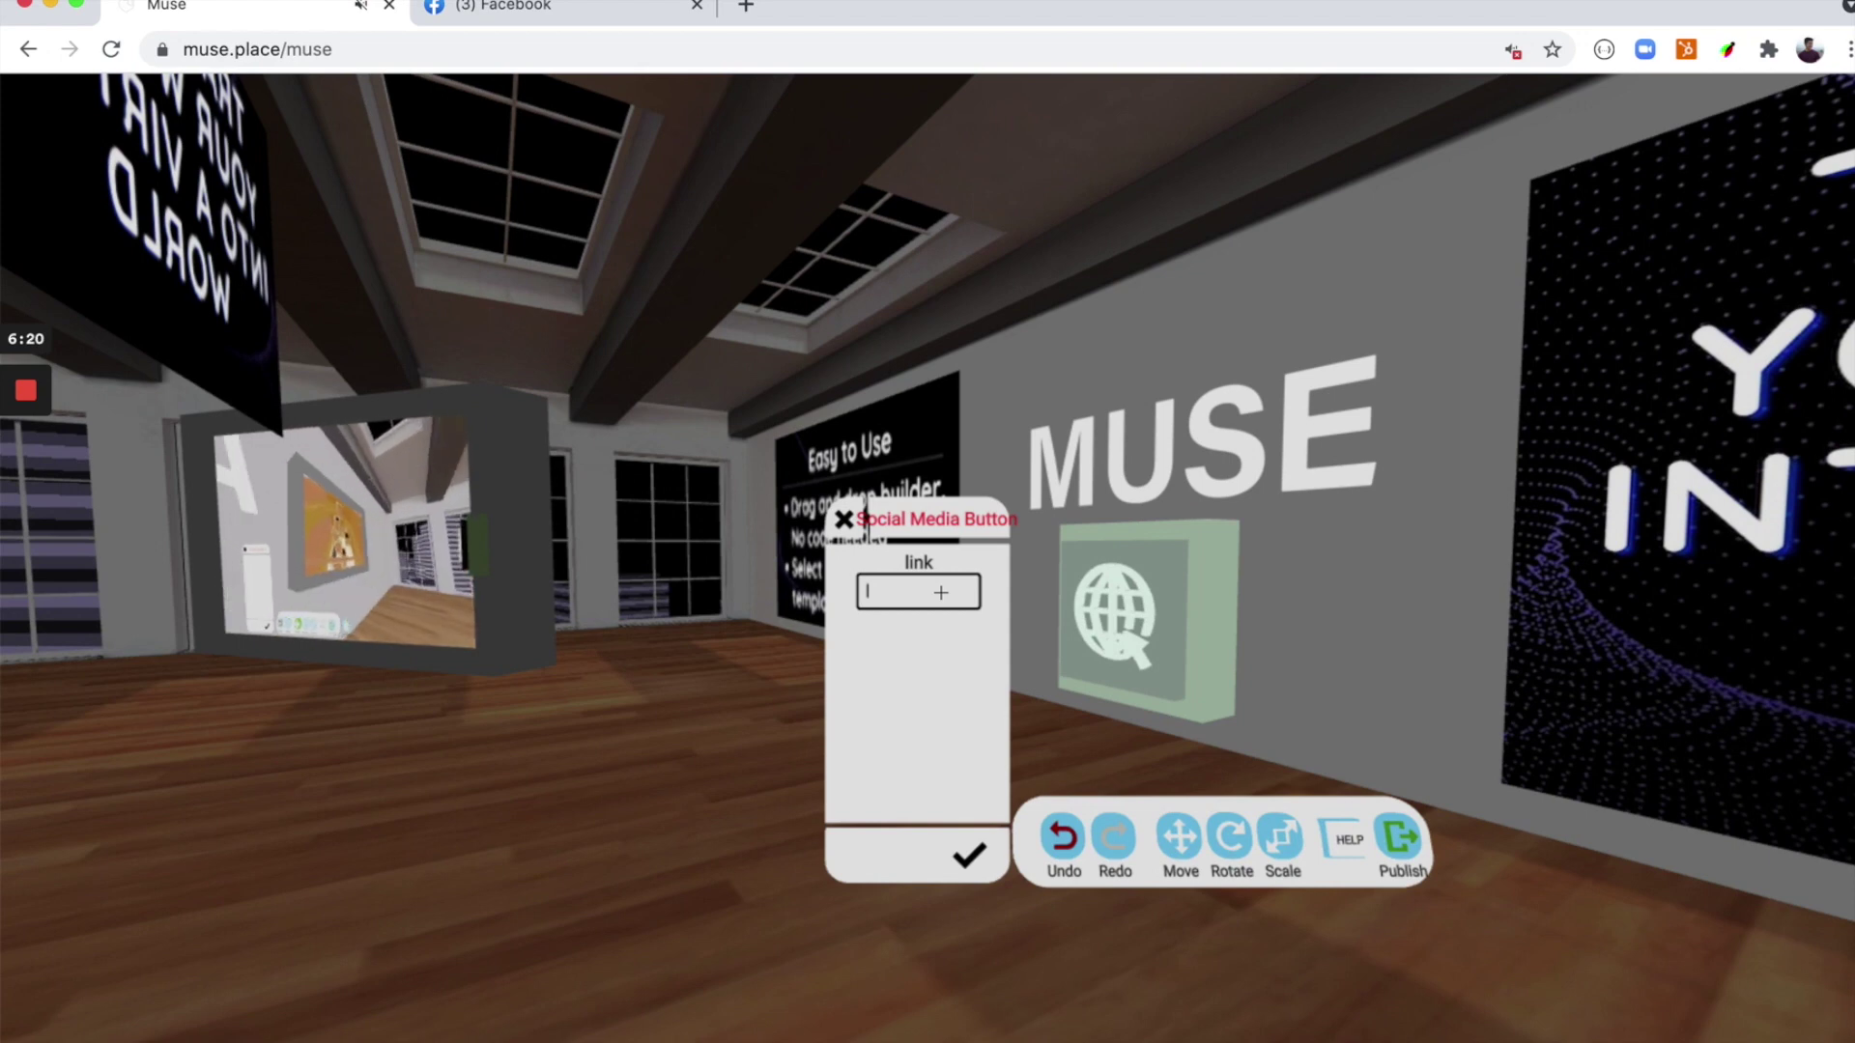
{"action": "type", "text": "https:"}
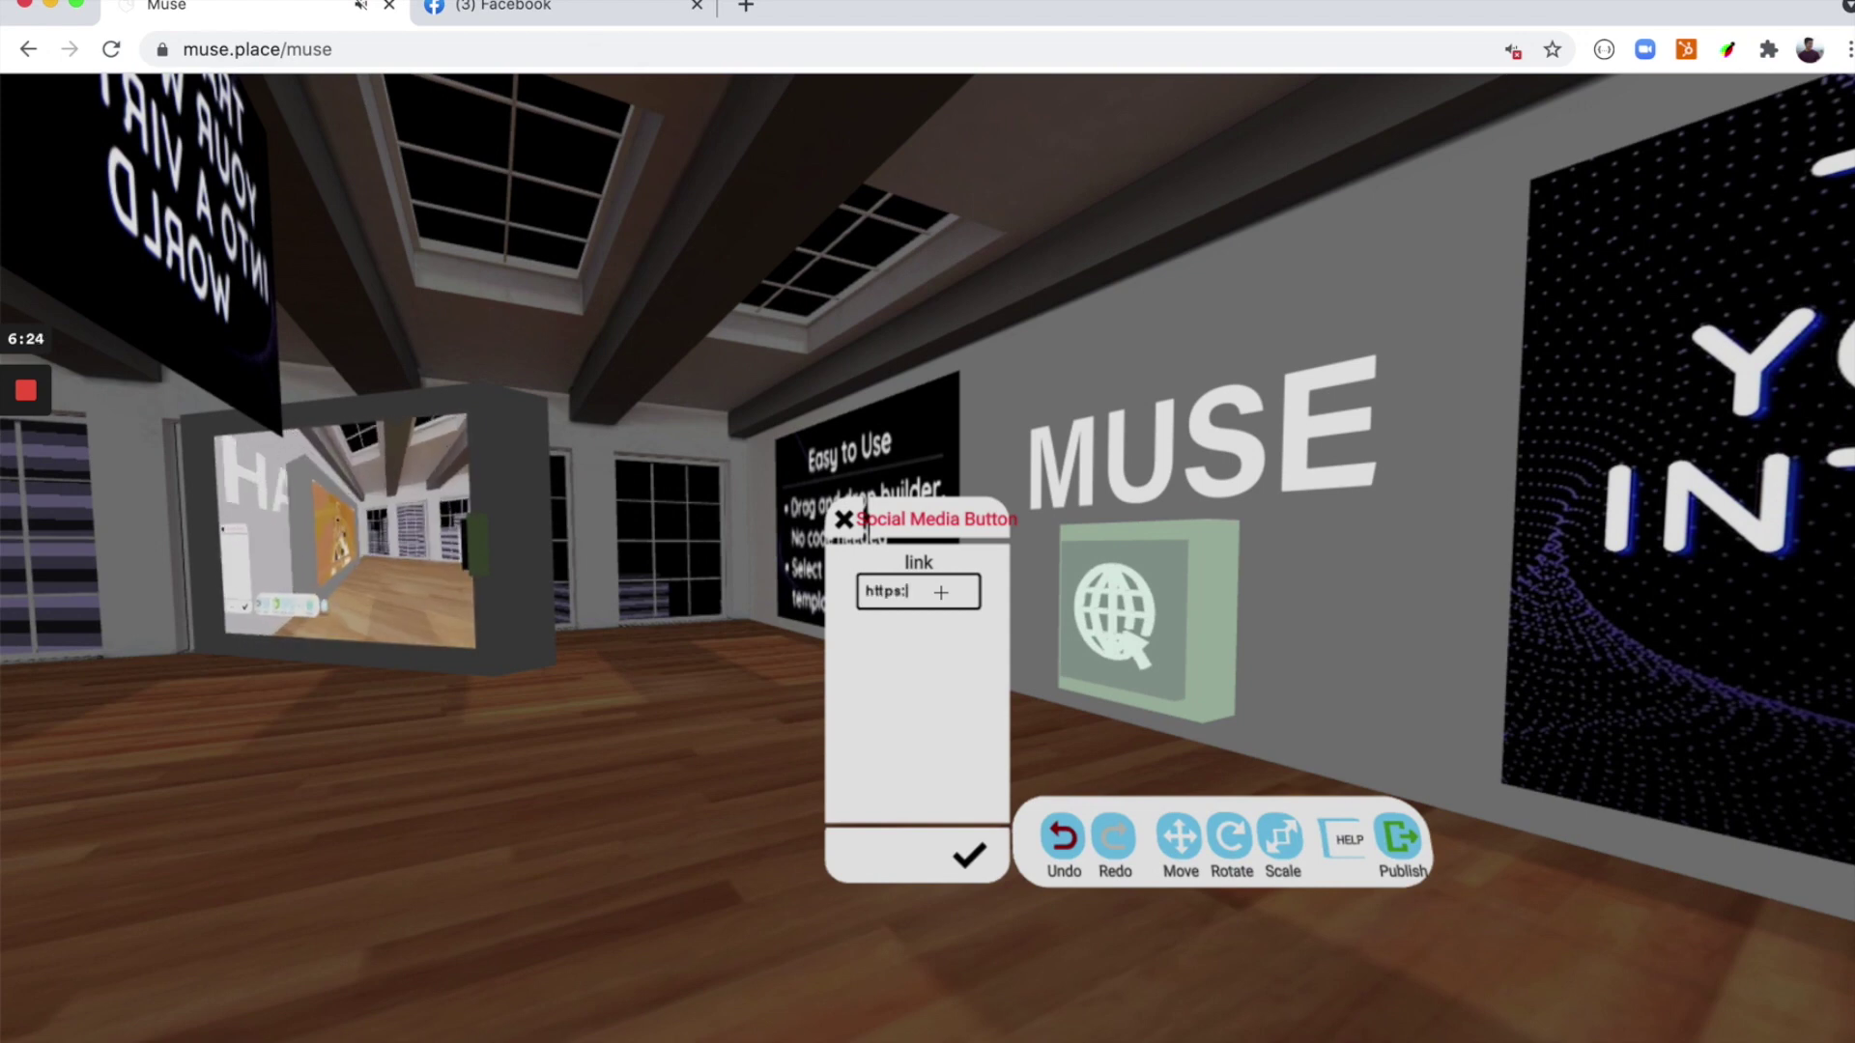
{"action": "type", "text": "//muse.place"}
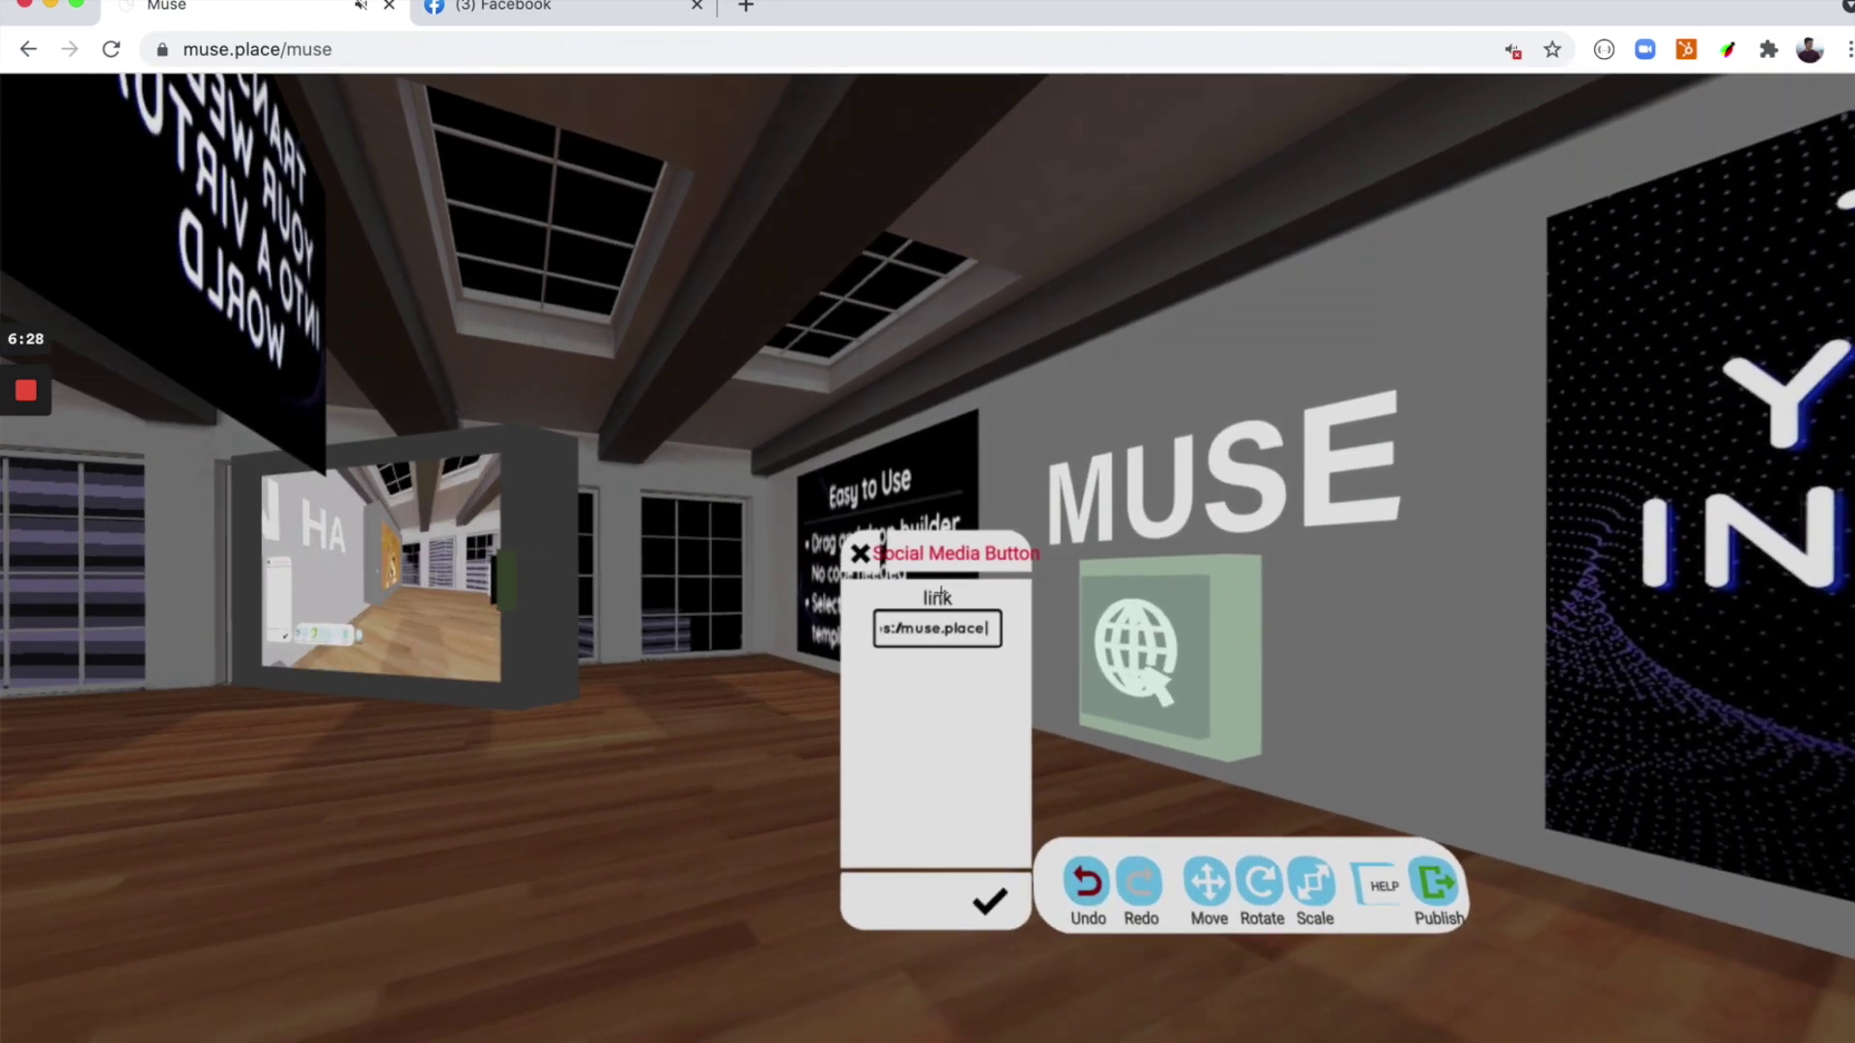
- Change the button's link to an Instagram profile address, instagram.com followed by the account's username
{"action": "key", "text": "BackSpace"}
{"action": "key", "text": "BackSpace"}
{"action": "key", "text": "BackSpace"}
{"action": "key", "text": "BackSpace"}
{"action": "key", "text": "BackSpace"}
{"action": "key", "text": "BackSpace"}
{"action": "key", "text": "BackSpace"}
{"action": "key", "text": "BackSpace"}
{"action": "key", "text": "BackSpace"}
{"action": "key", "text": "BackSpace"}
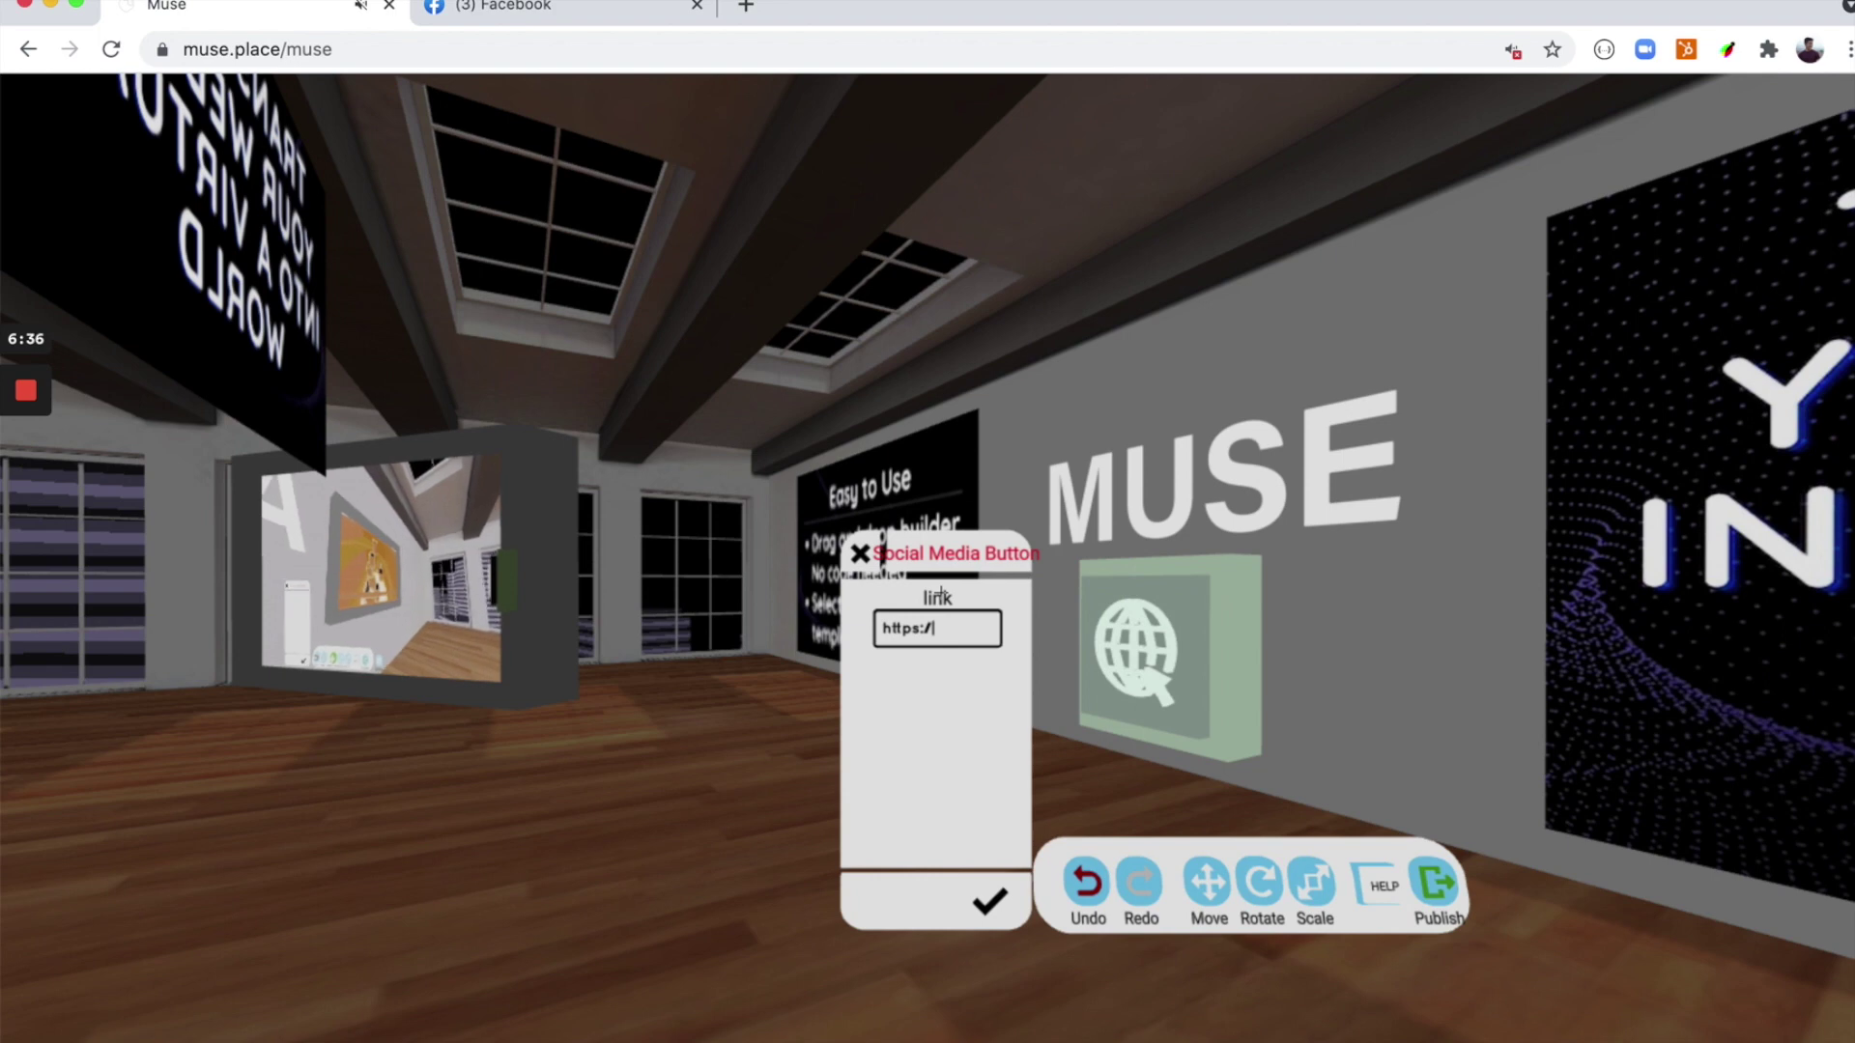
{"action": "type", "text": "instagram.c"}
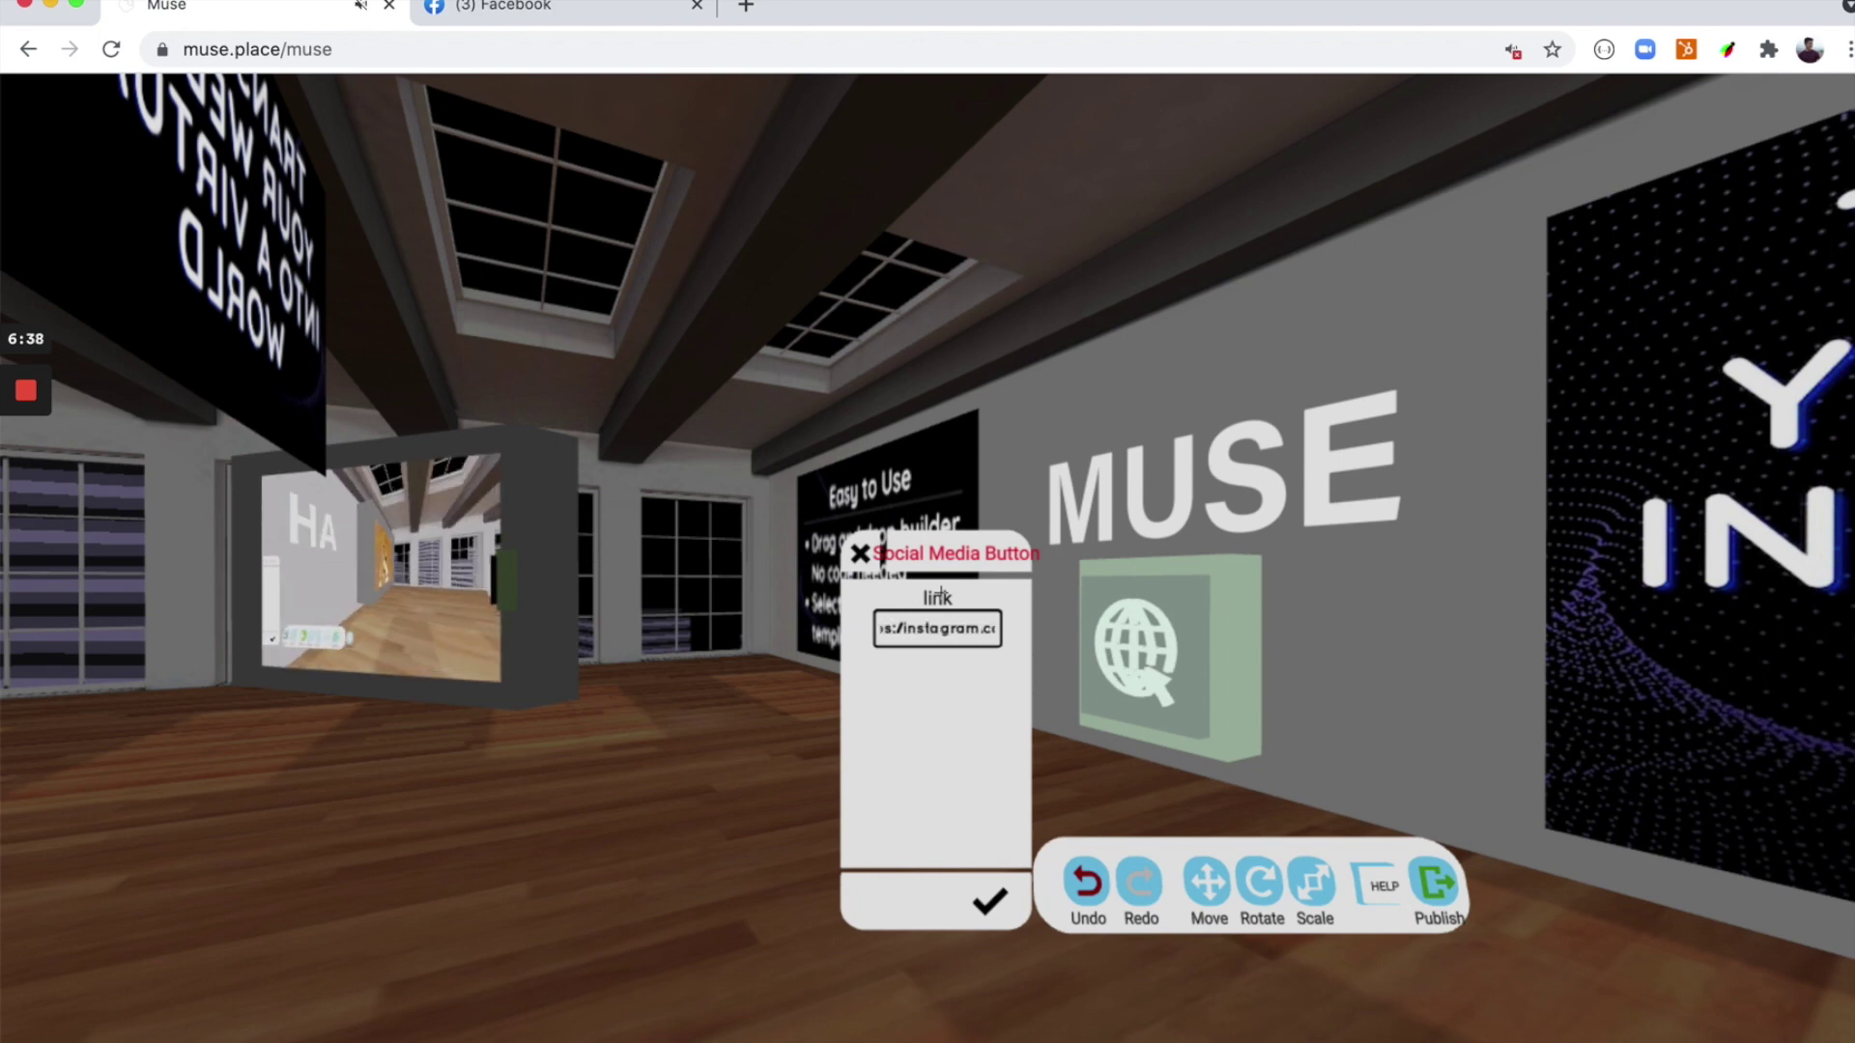
{"action": "type", "text": "om/itsbenha"}
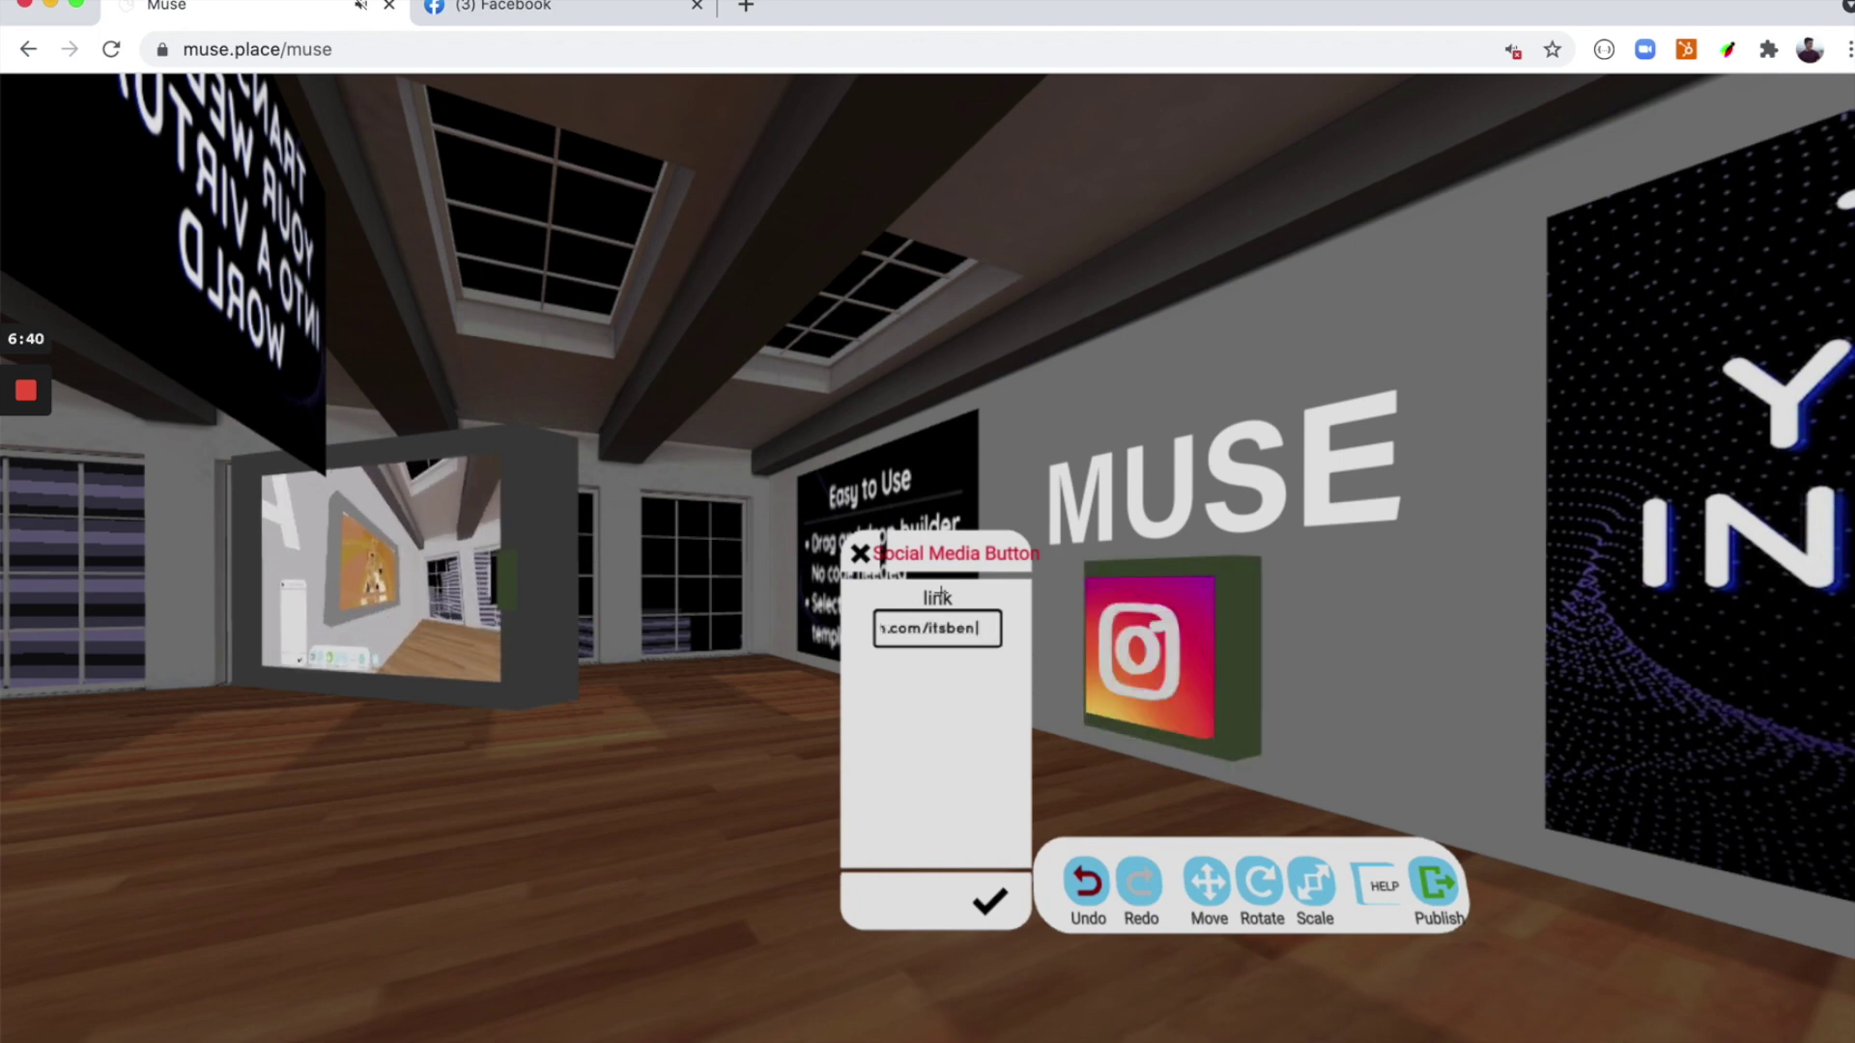
{"action": "key", "text": "BackSpace"}
{"action": "key", "text": "BackSpace"}
{"action": "key", "text": "BackSpace"}
{"action": "key", "text": "BackSpace"}
{"action": "key", "text": "BackSpace"}
{"action": "key", "text": "BackSpace"}
{"action": "key", "text": "BackSpace"}
{"action": "key", "text": "BackSpace"}
{"action": "key", "text": "BackSpace"}
{"action": "key", "text": "BackSpace"}
{"action": "key", "text": "BackSpace"}
{"action": "key", "text": "BackSpace"}
{"action": "key", "text": "BackSpace"}
{"action": "key", "text": "BackSpace"}
{"action": "key", "text": "BackSpace"}
{"action": "key", "text": "BackSpace"}
{"action": "key", "text": "BackSpace"}
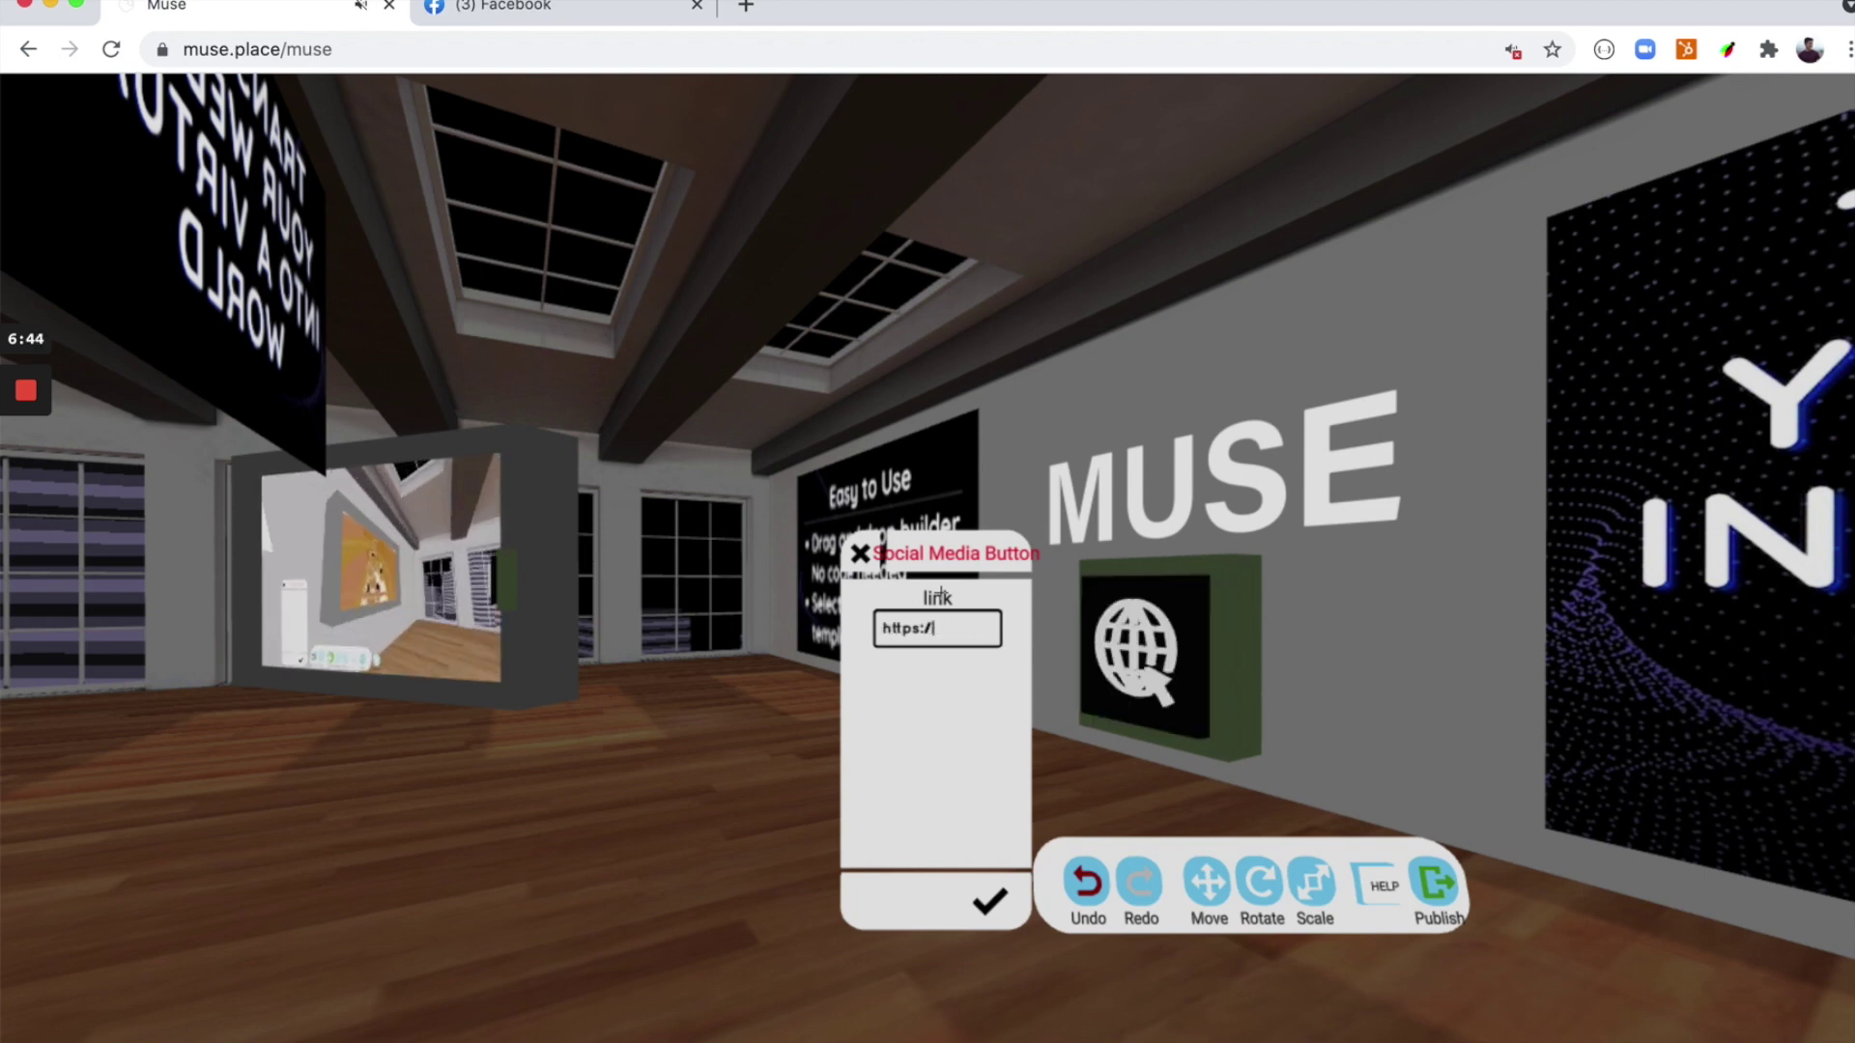
{"action": "type", "text": "twitter"}
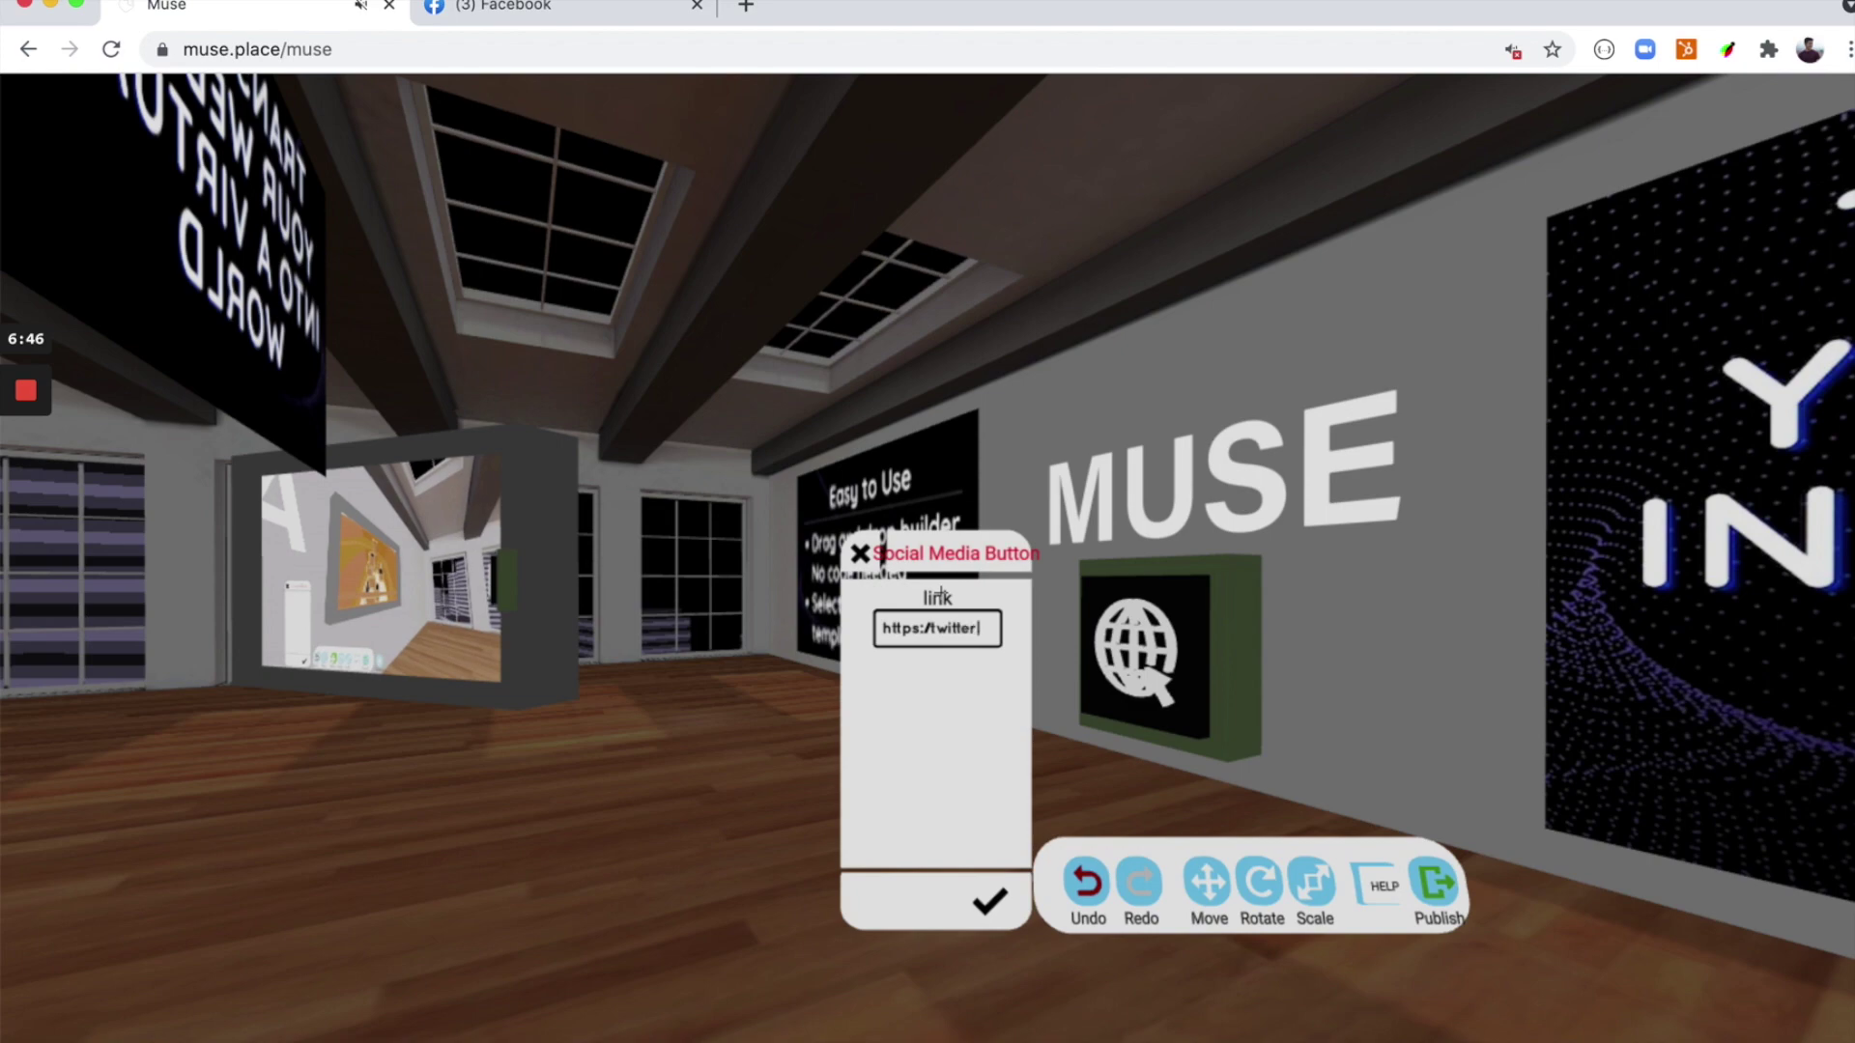
{"action": "type", "text": ".com/"}
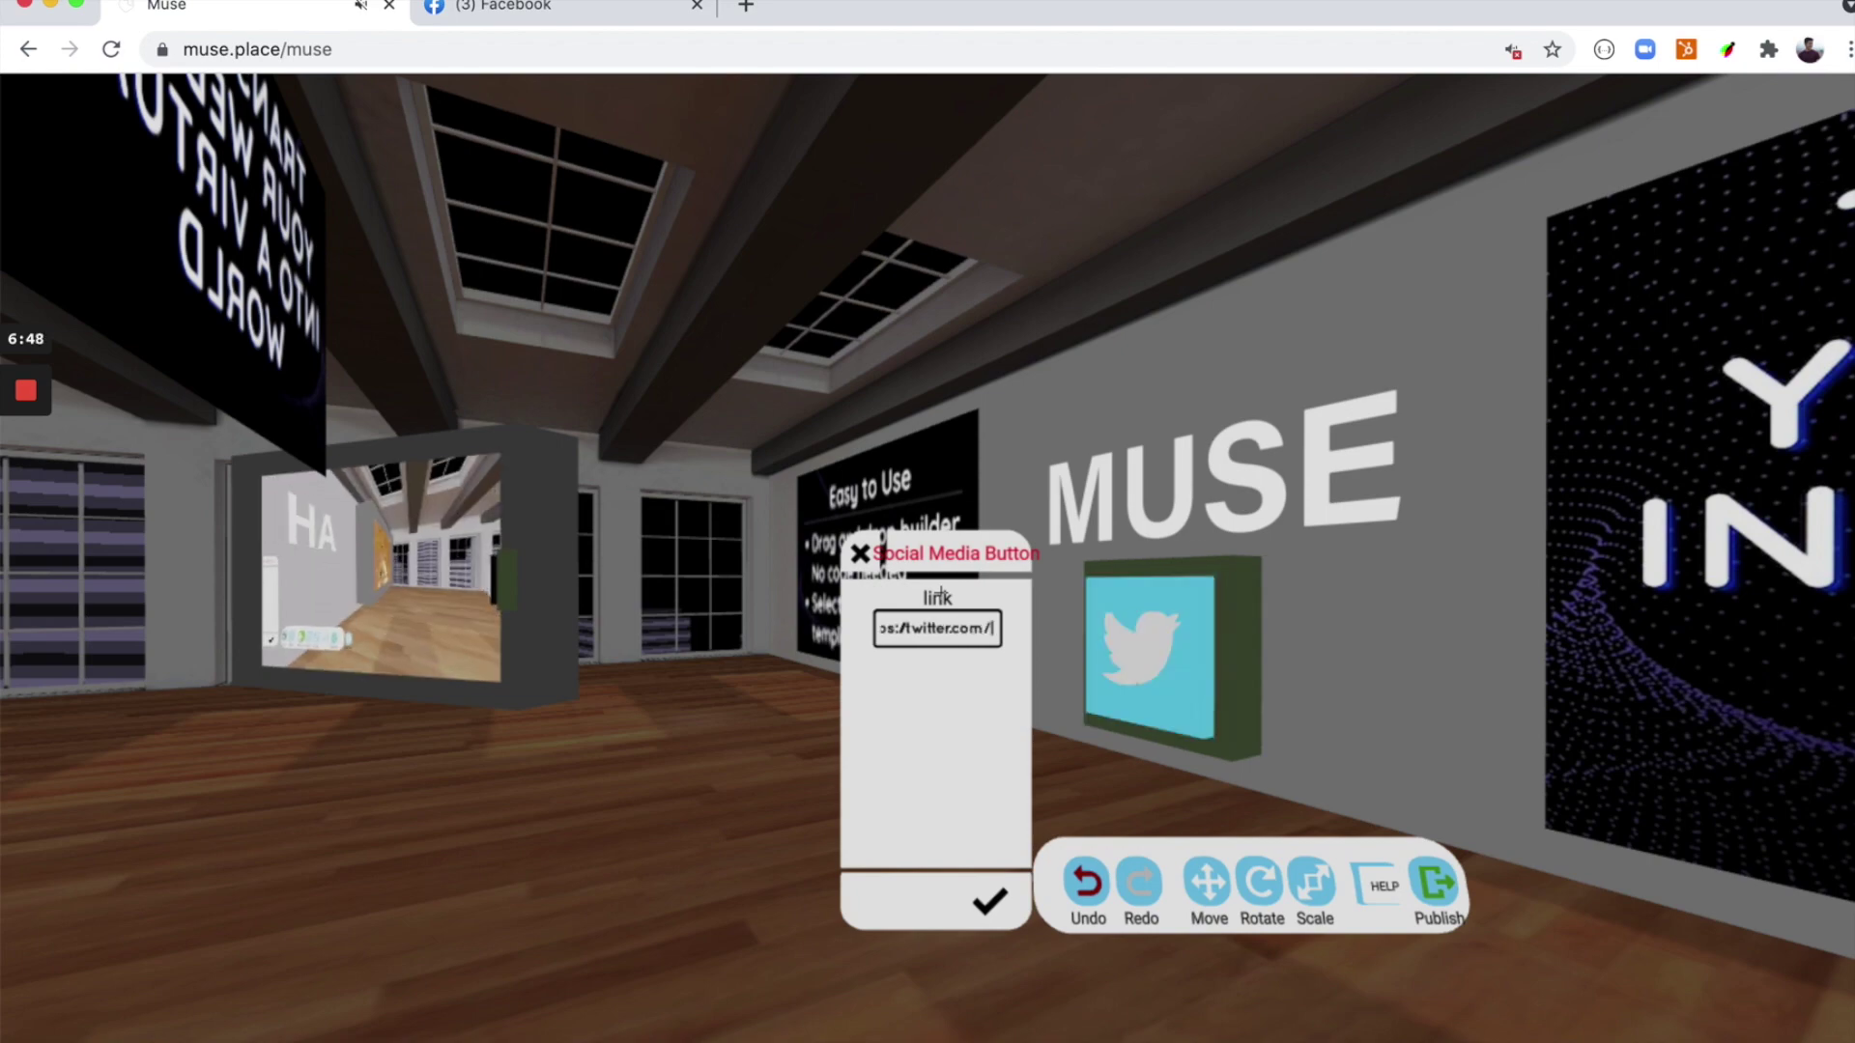
{"action": "type", "text": "w"}
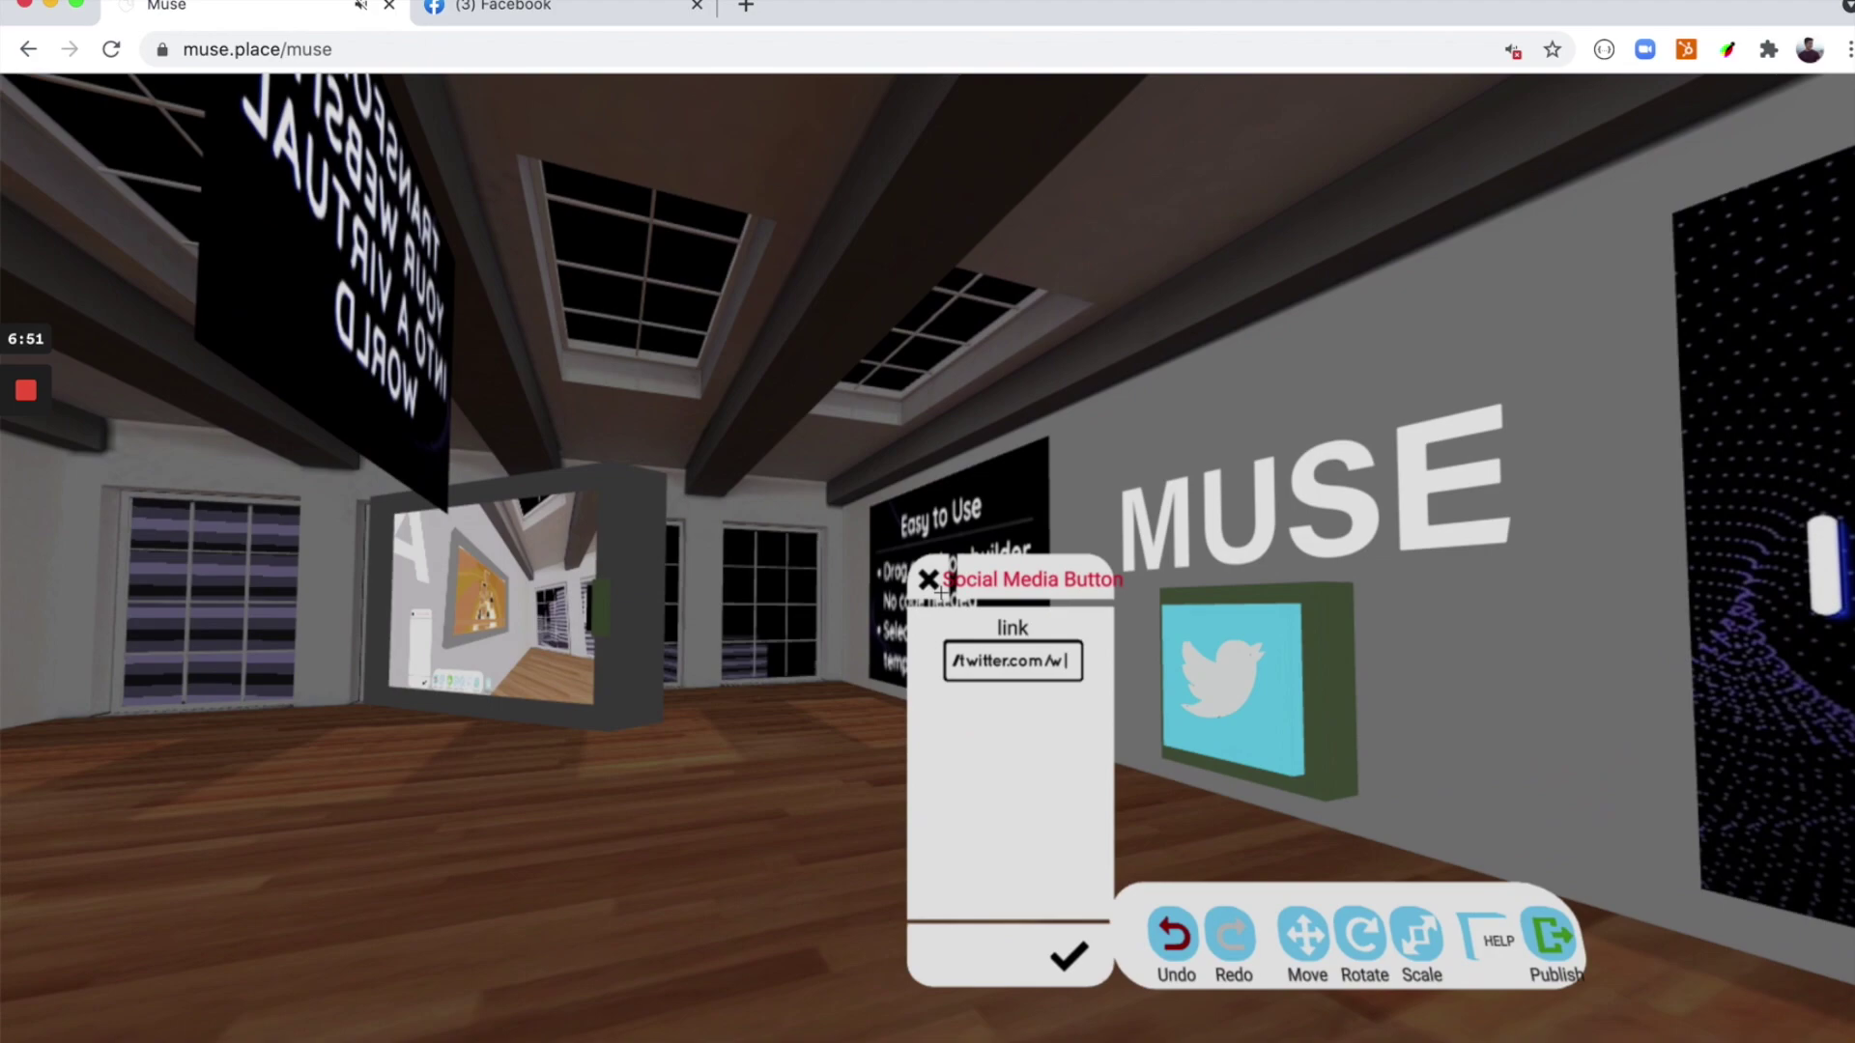
- Close the Social Media Button settings and undo the link change
{"action": "left_click", "coordinate": [941, 593]}
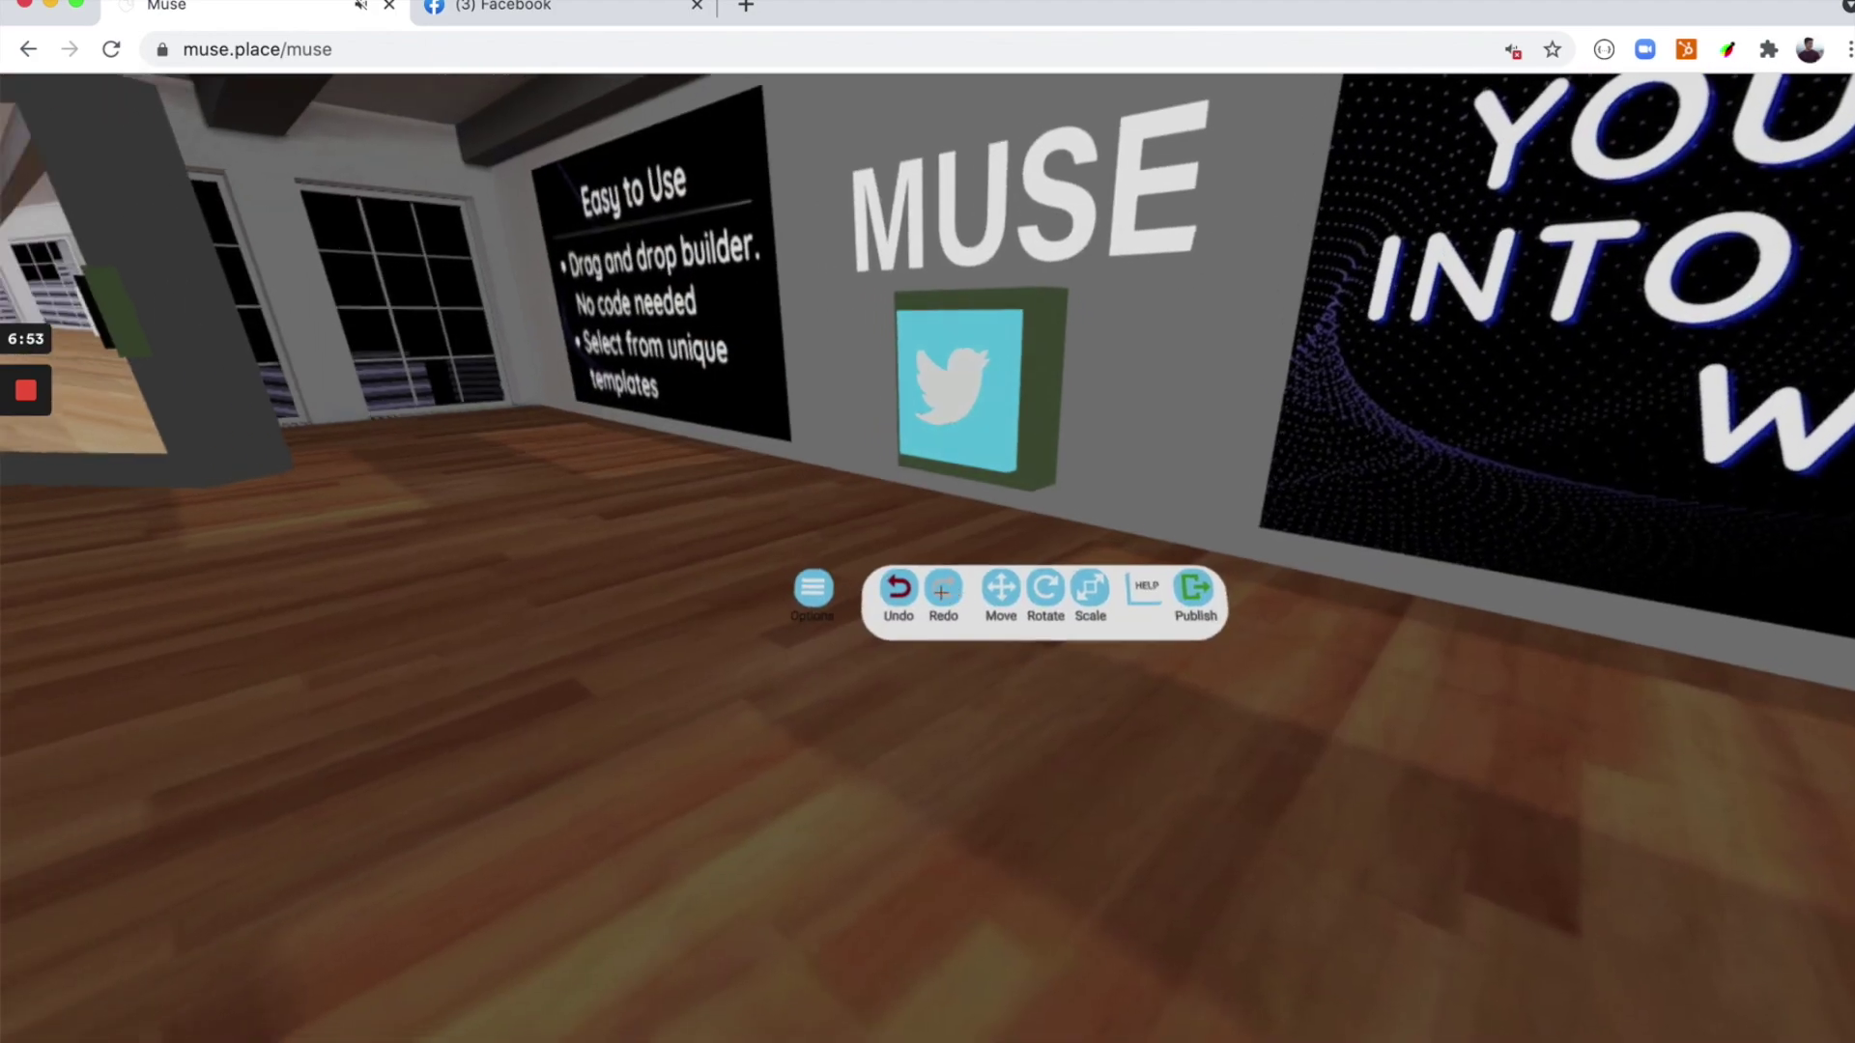
{"action": "left_click", "coordinate": [941, 594]}
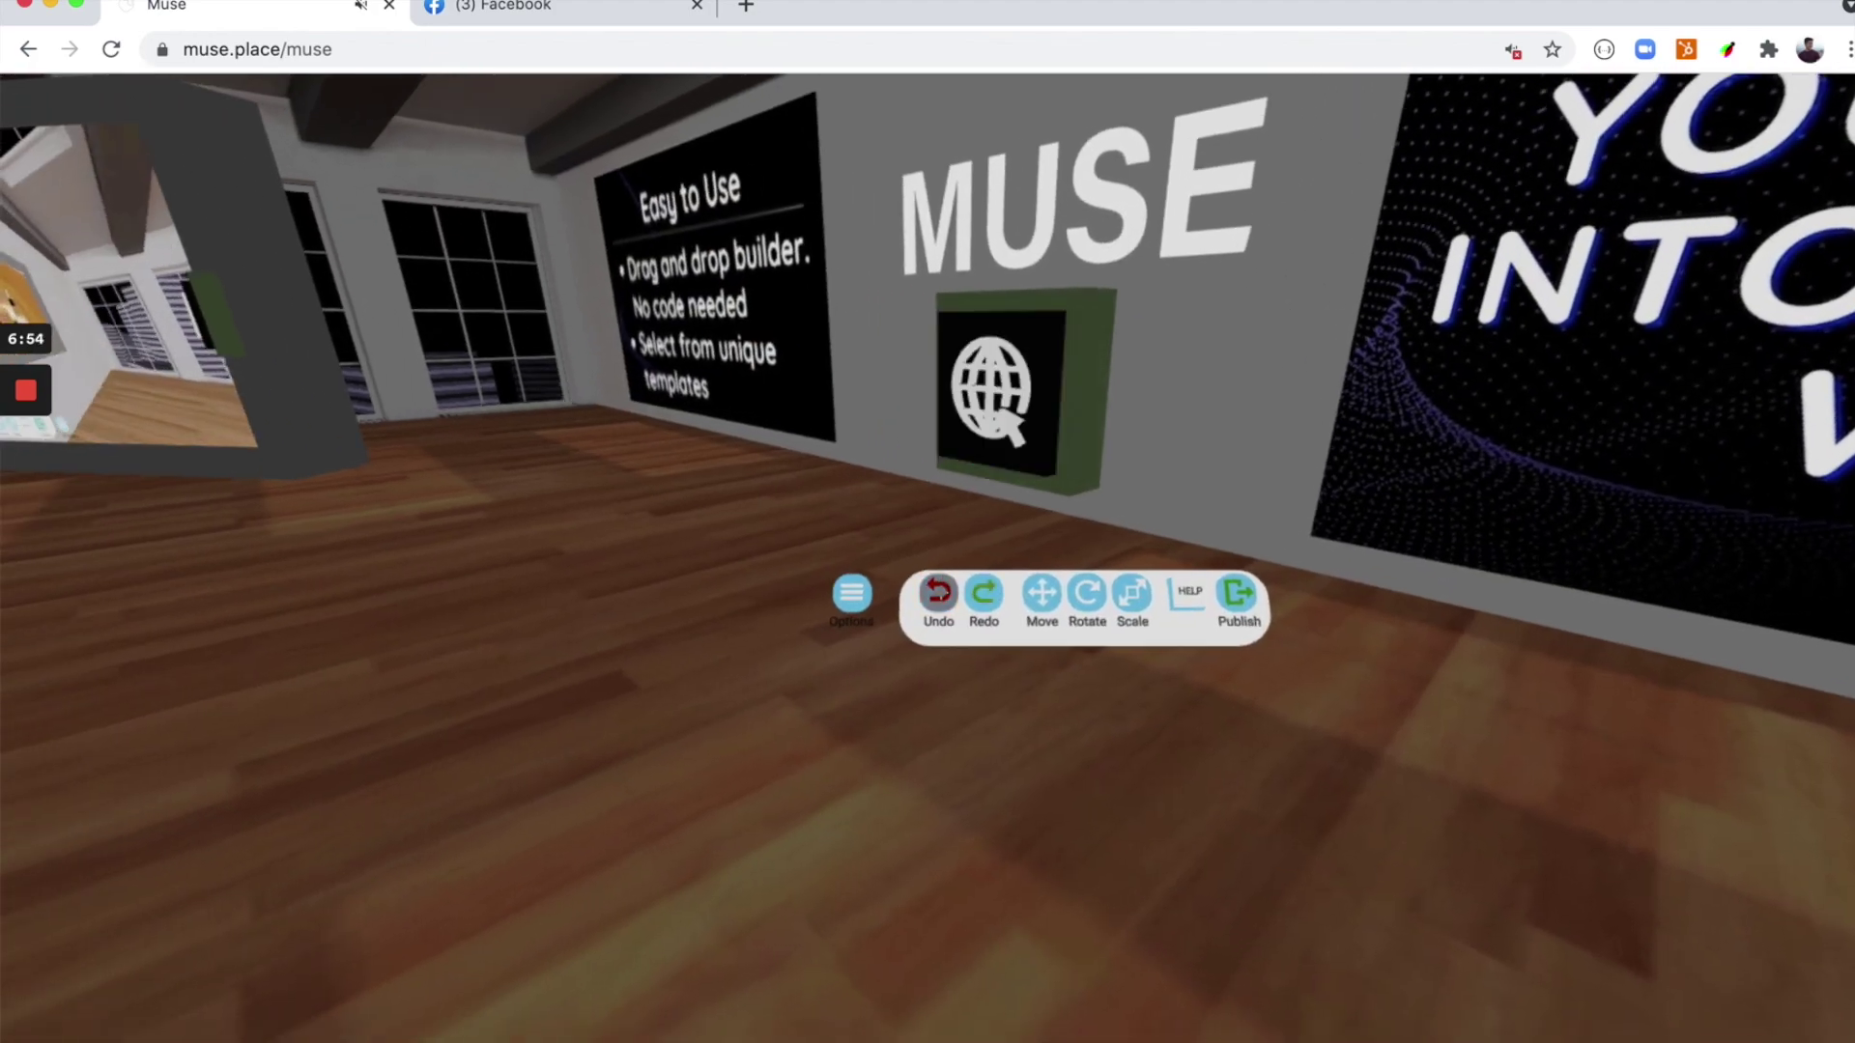
- Walk to the Instagram button beside the window and activate the Move tool
{"action": "key", "text": "w"}
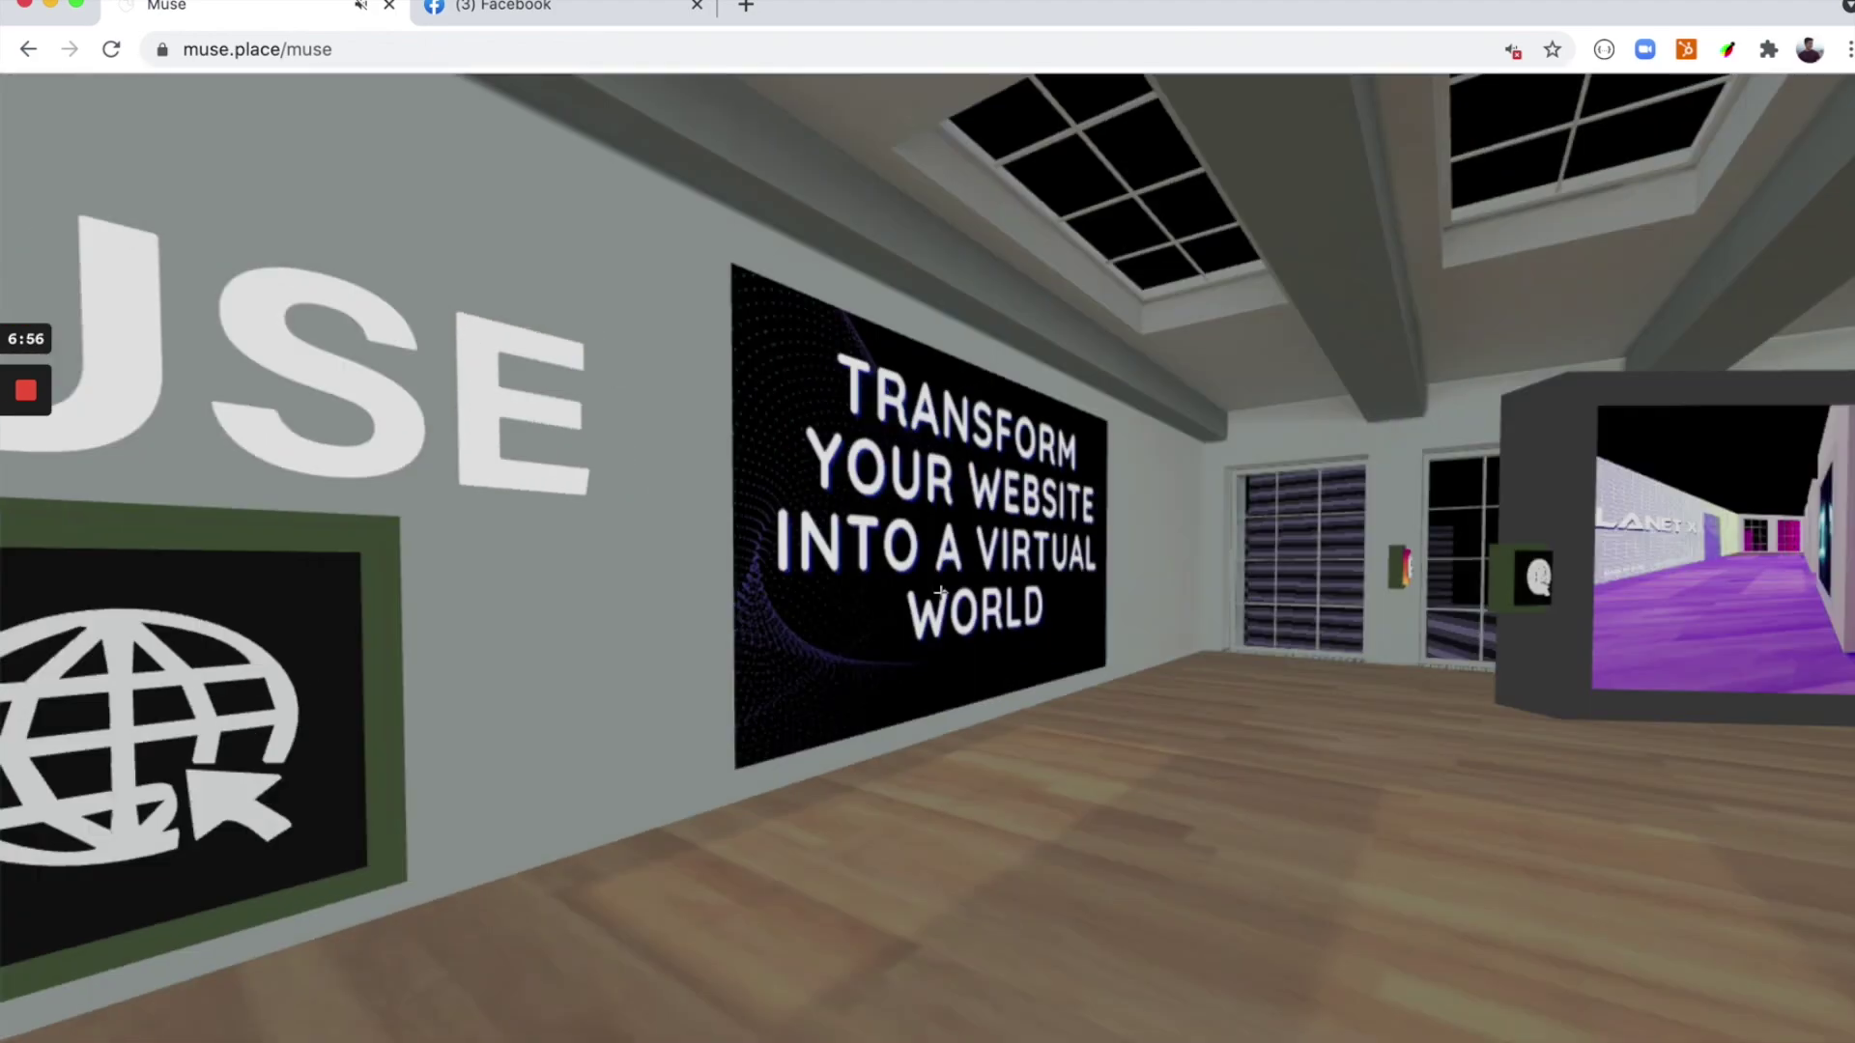
{"action": "key", "text": "w"}
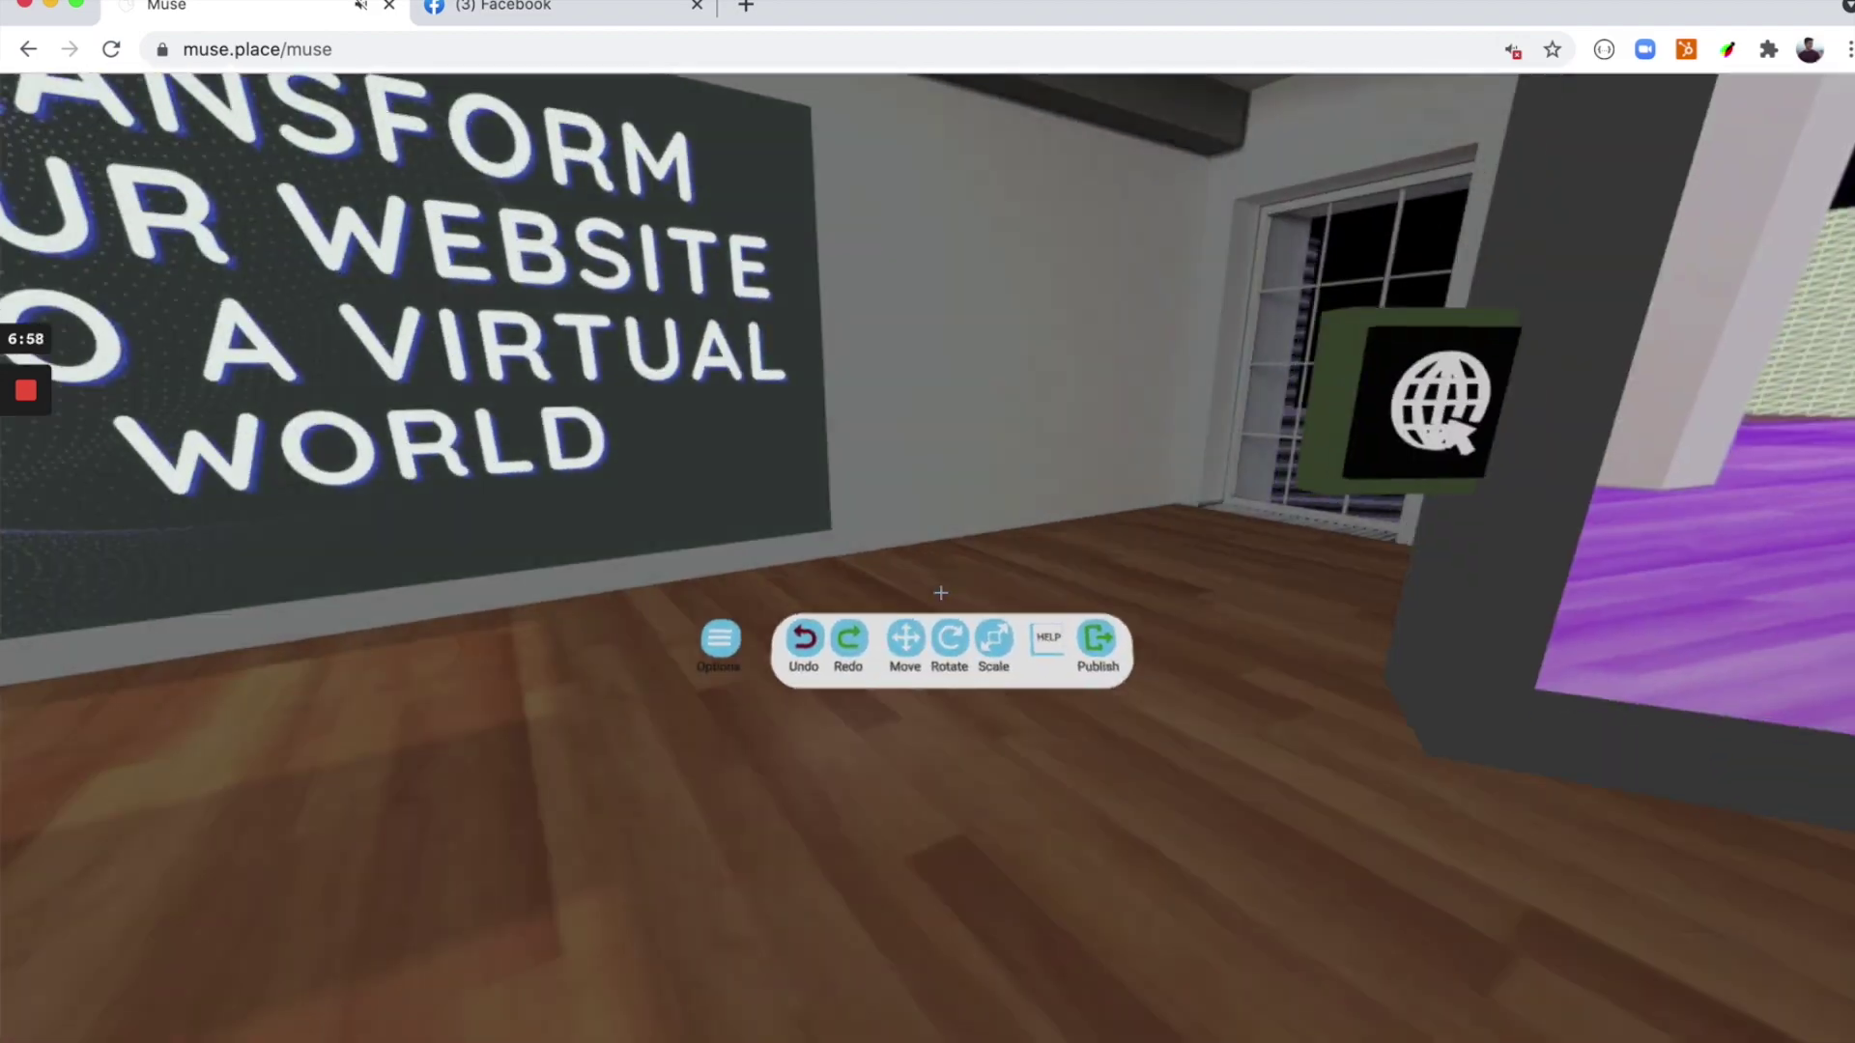
{"action": "key", "text": "w"}
{"action": "key", "text": "s"}
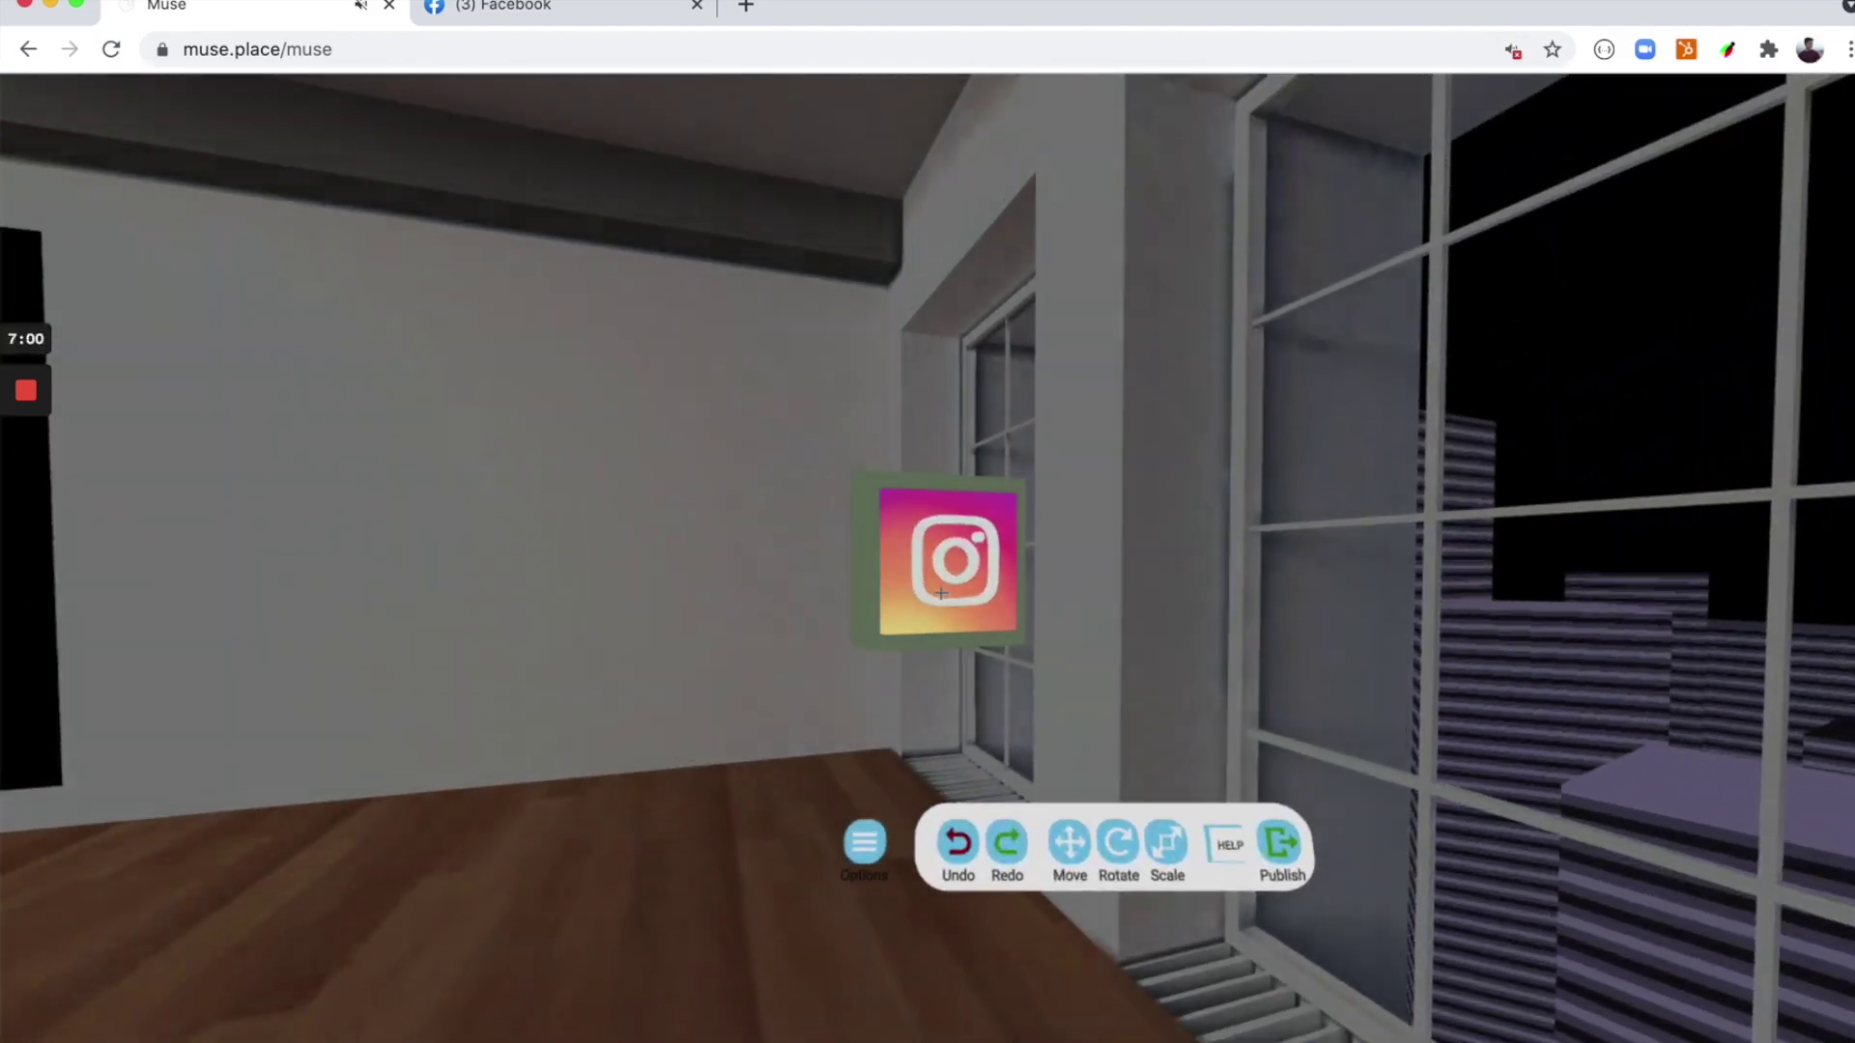
{"action": "key", "text": "Right"}
{"action": "key", "text": "Up"}
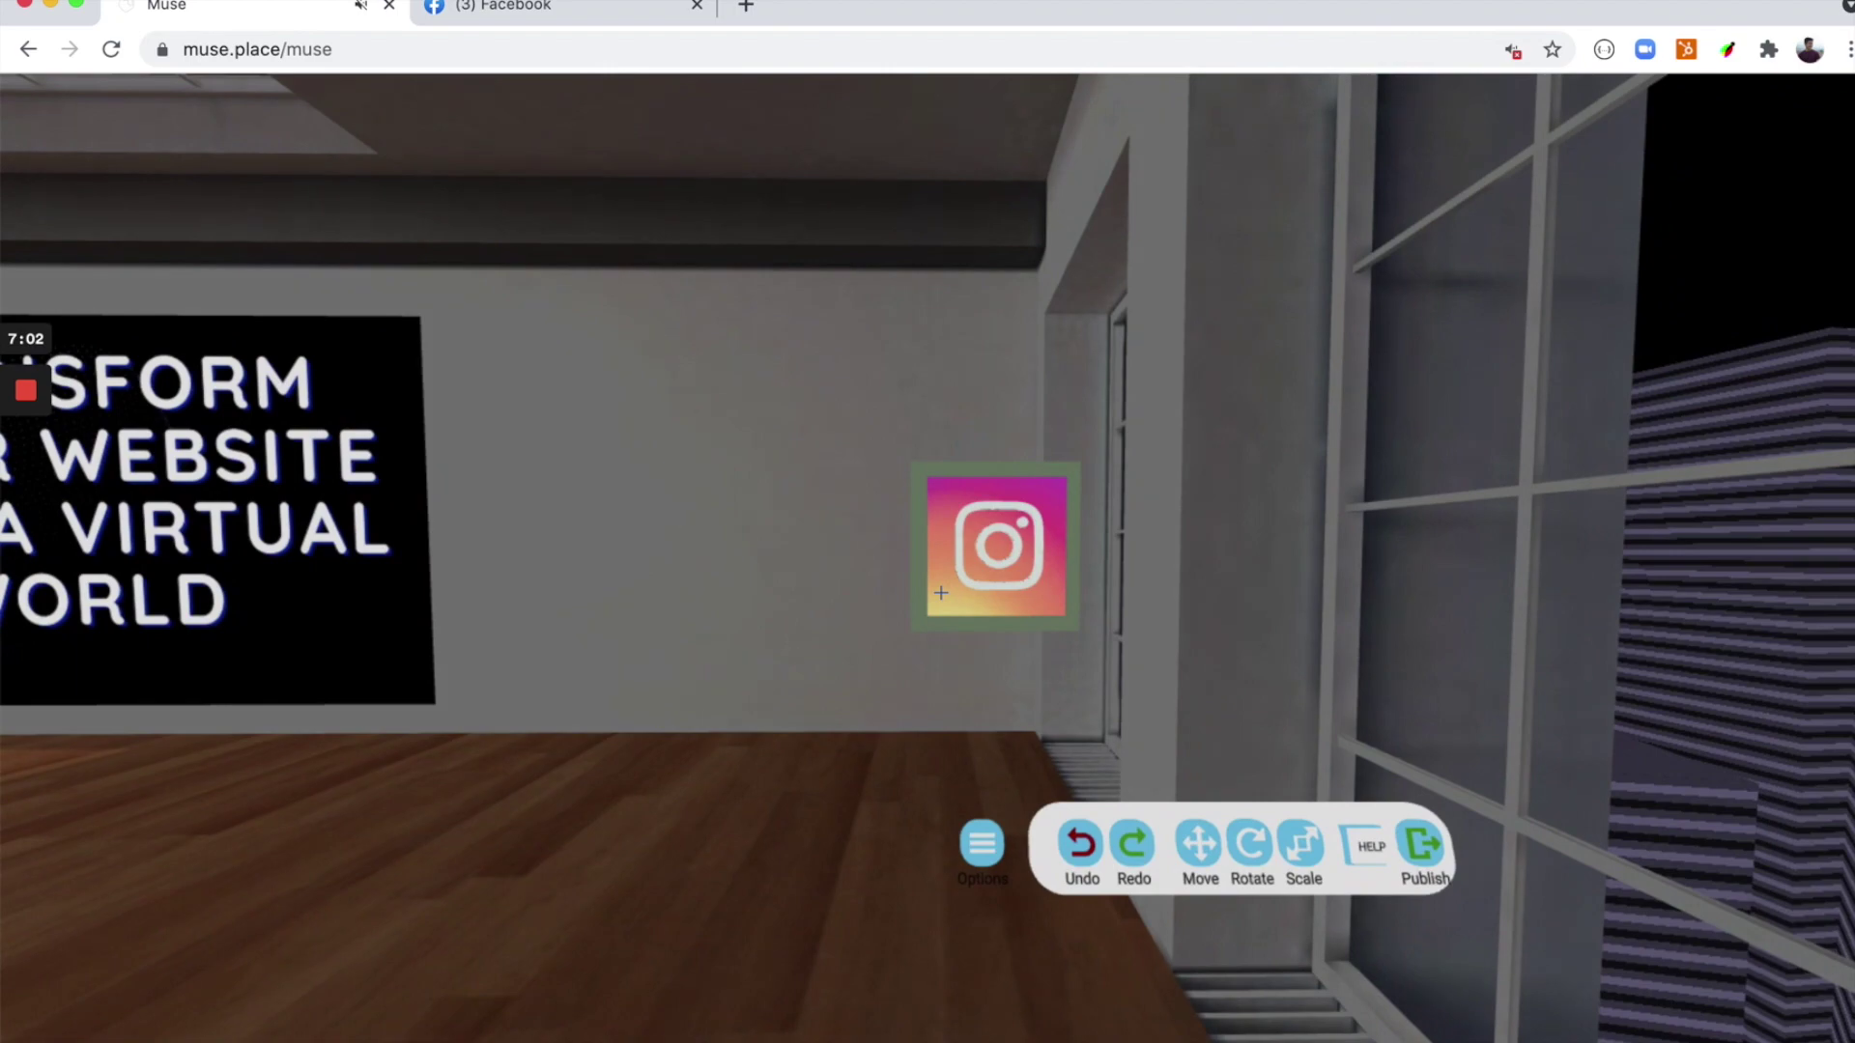
{"action": "key", "text": "Left"}
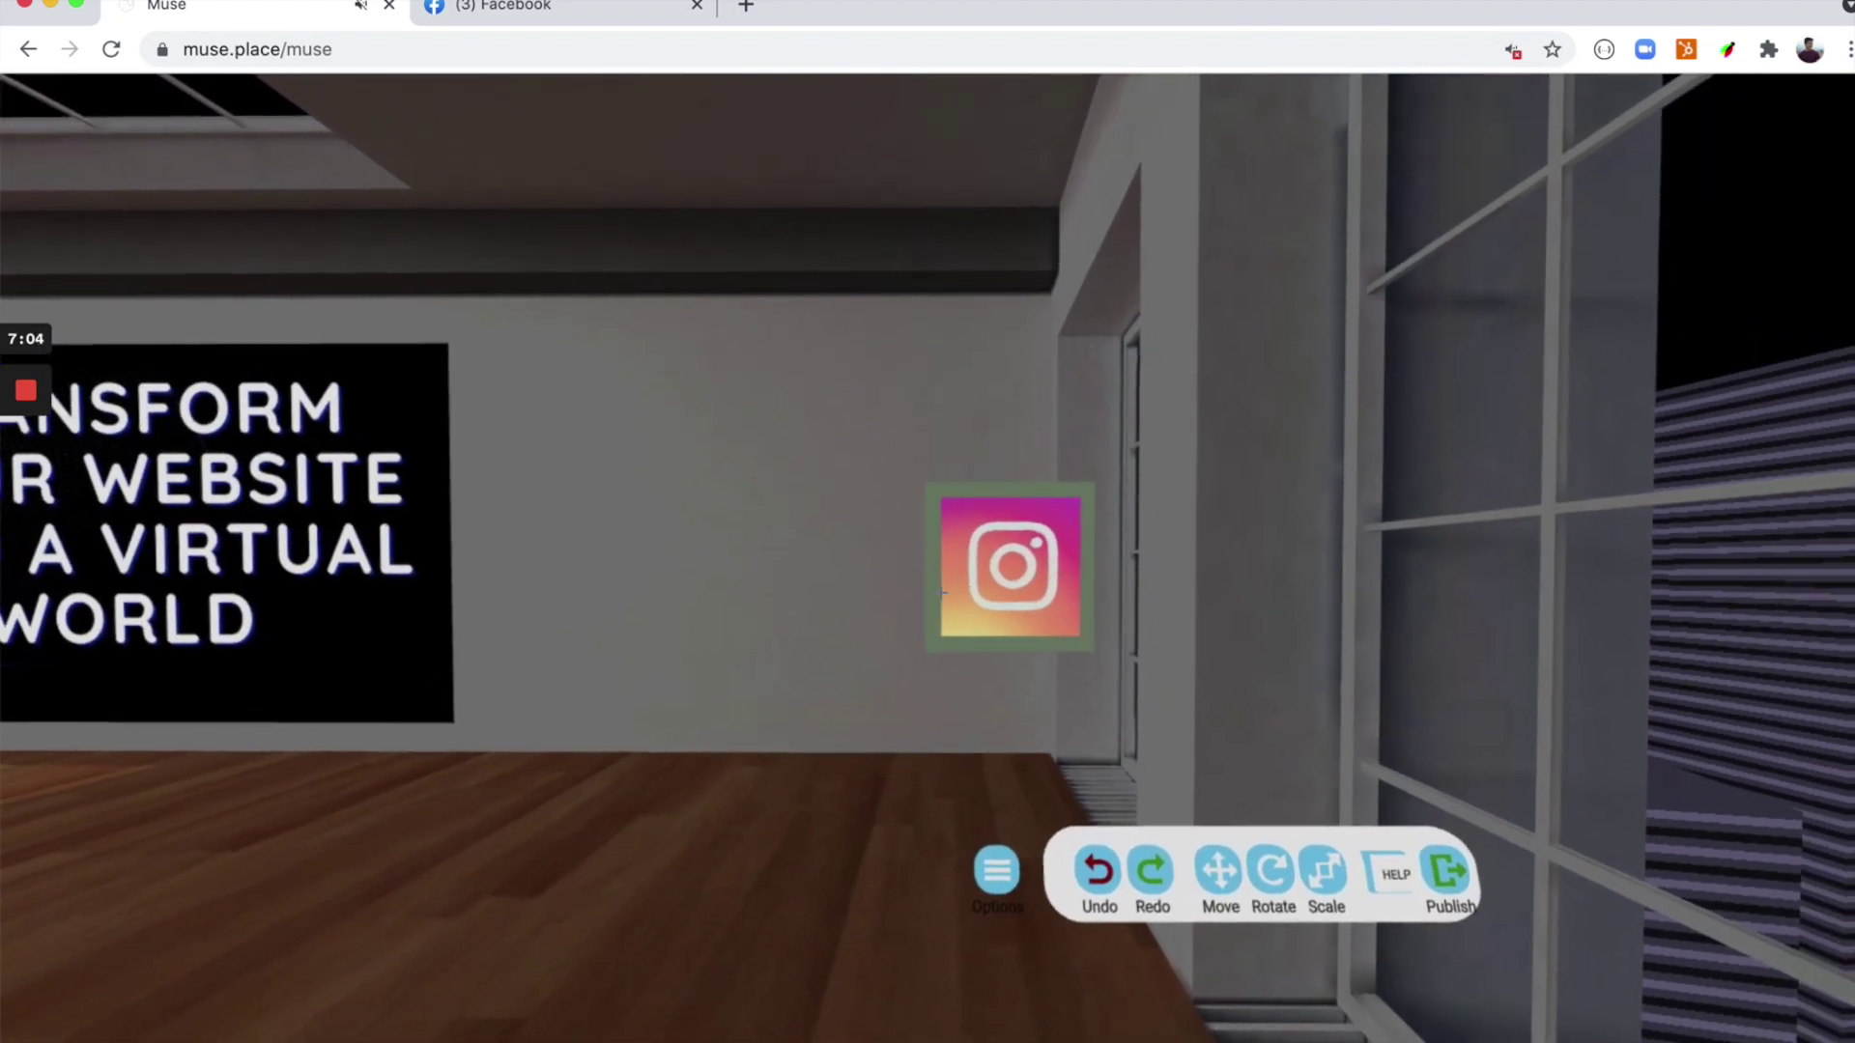
{"action": "key", "text": "a"}
{"action": "key", "text": "d"}
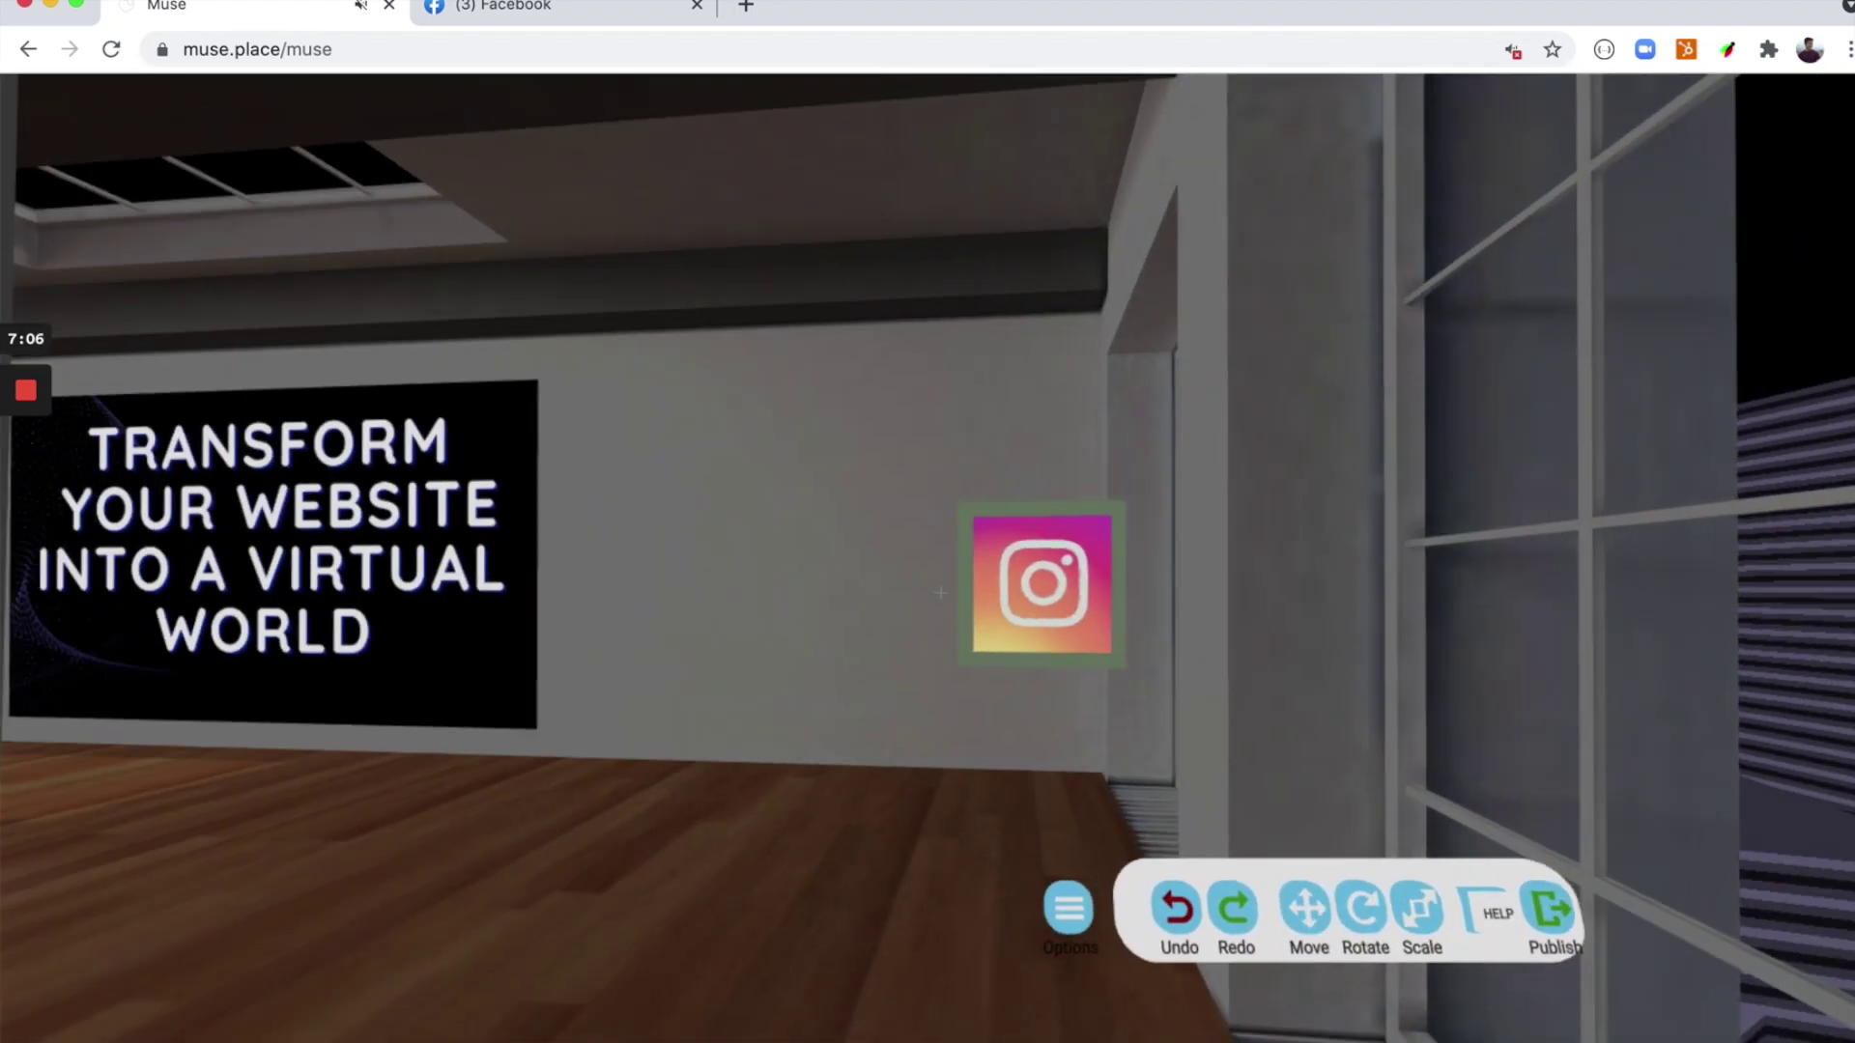
{"action": "key", "text": "d"}
{"action": "key", "text": "a"}
{"action": "key", "text": "w"}
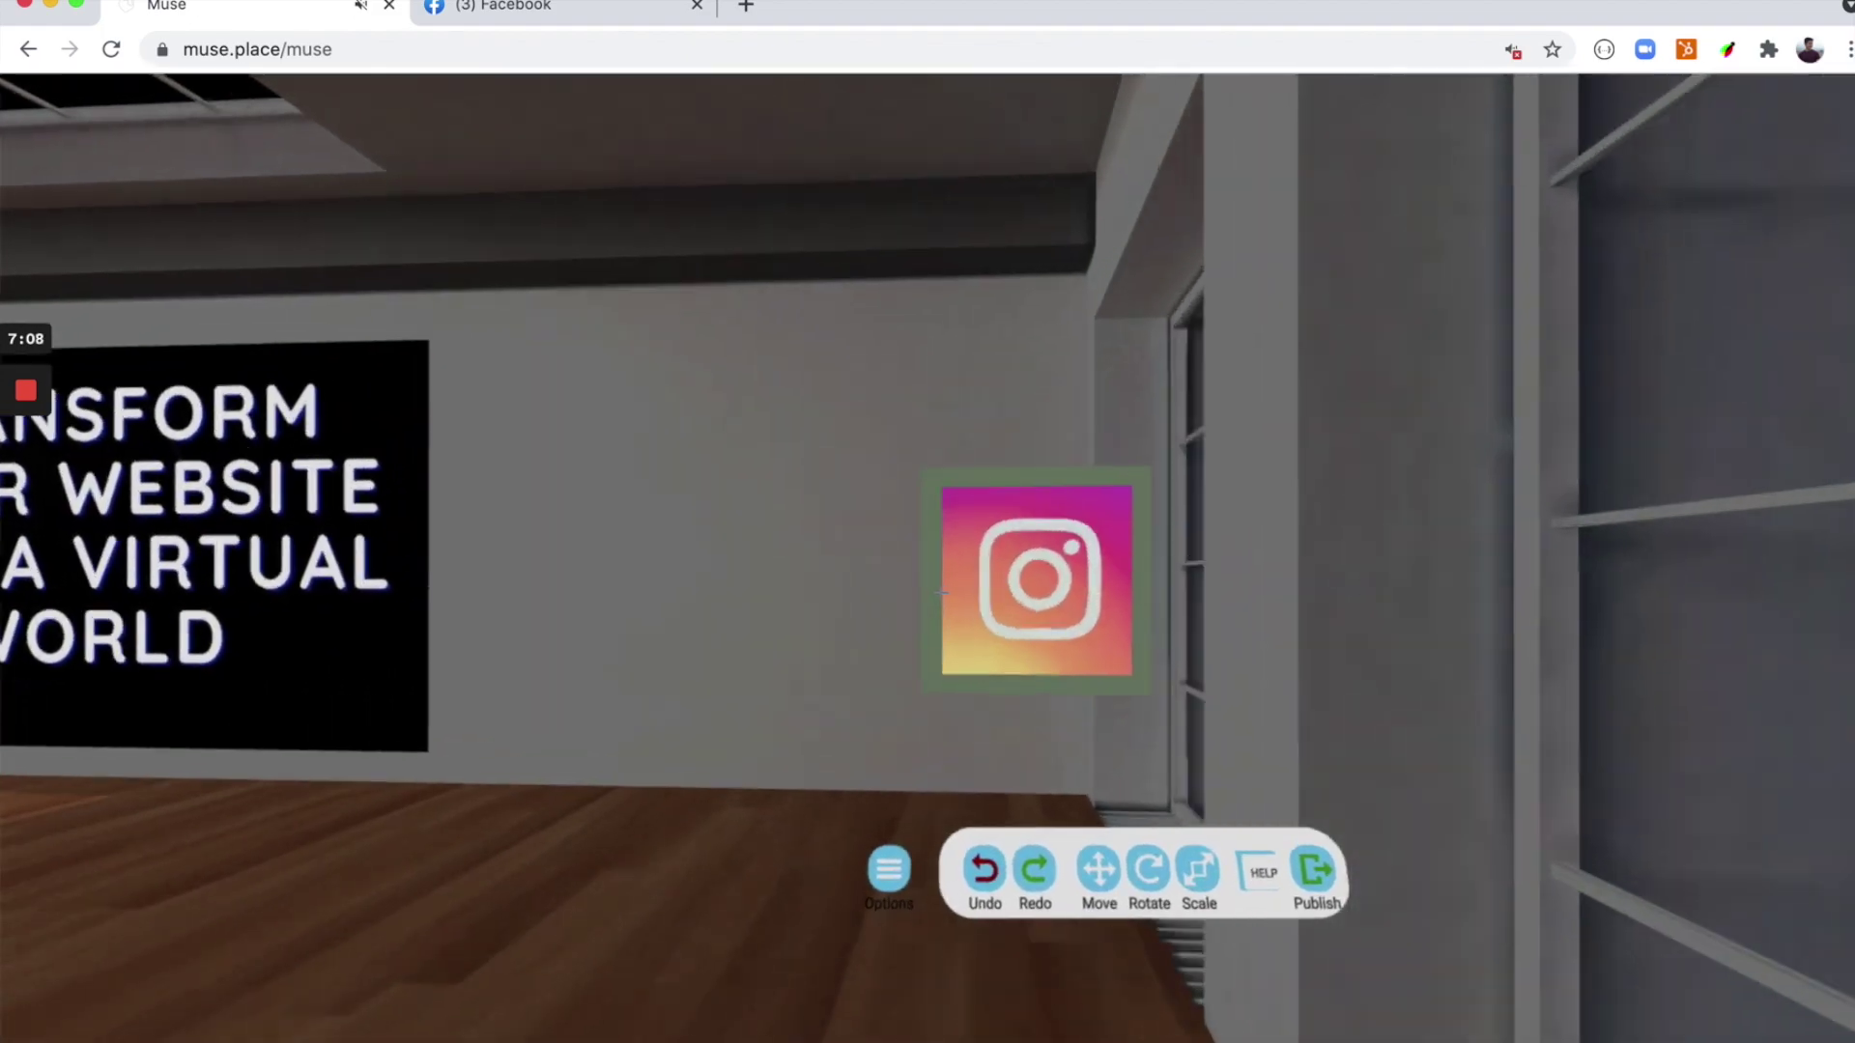
{"action": "key", "text": "s"}
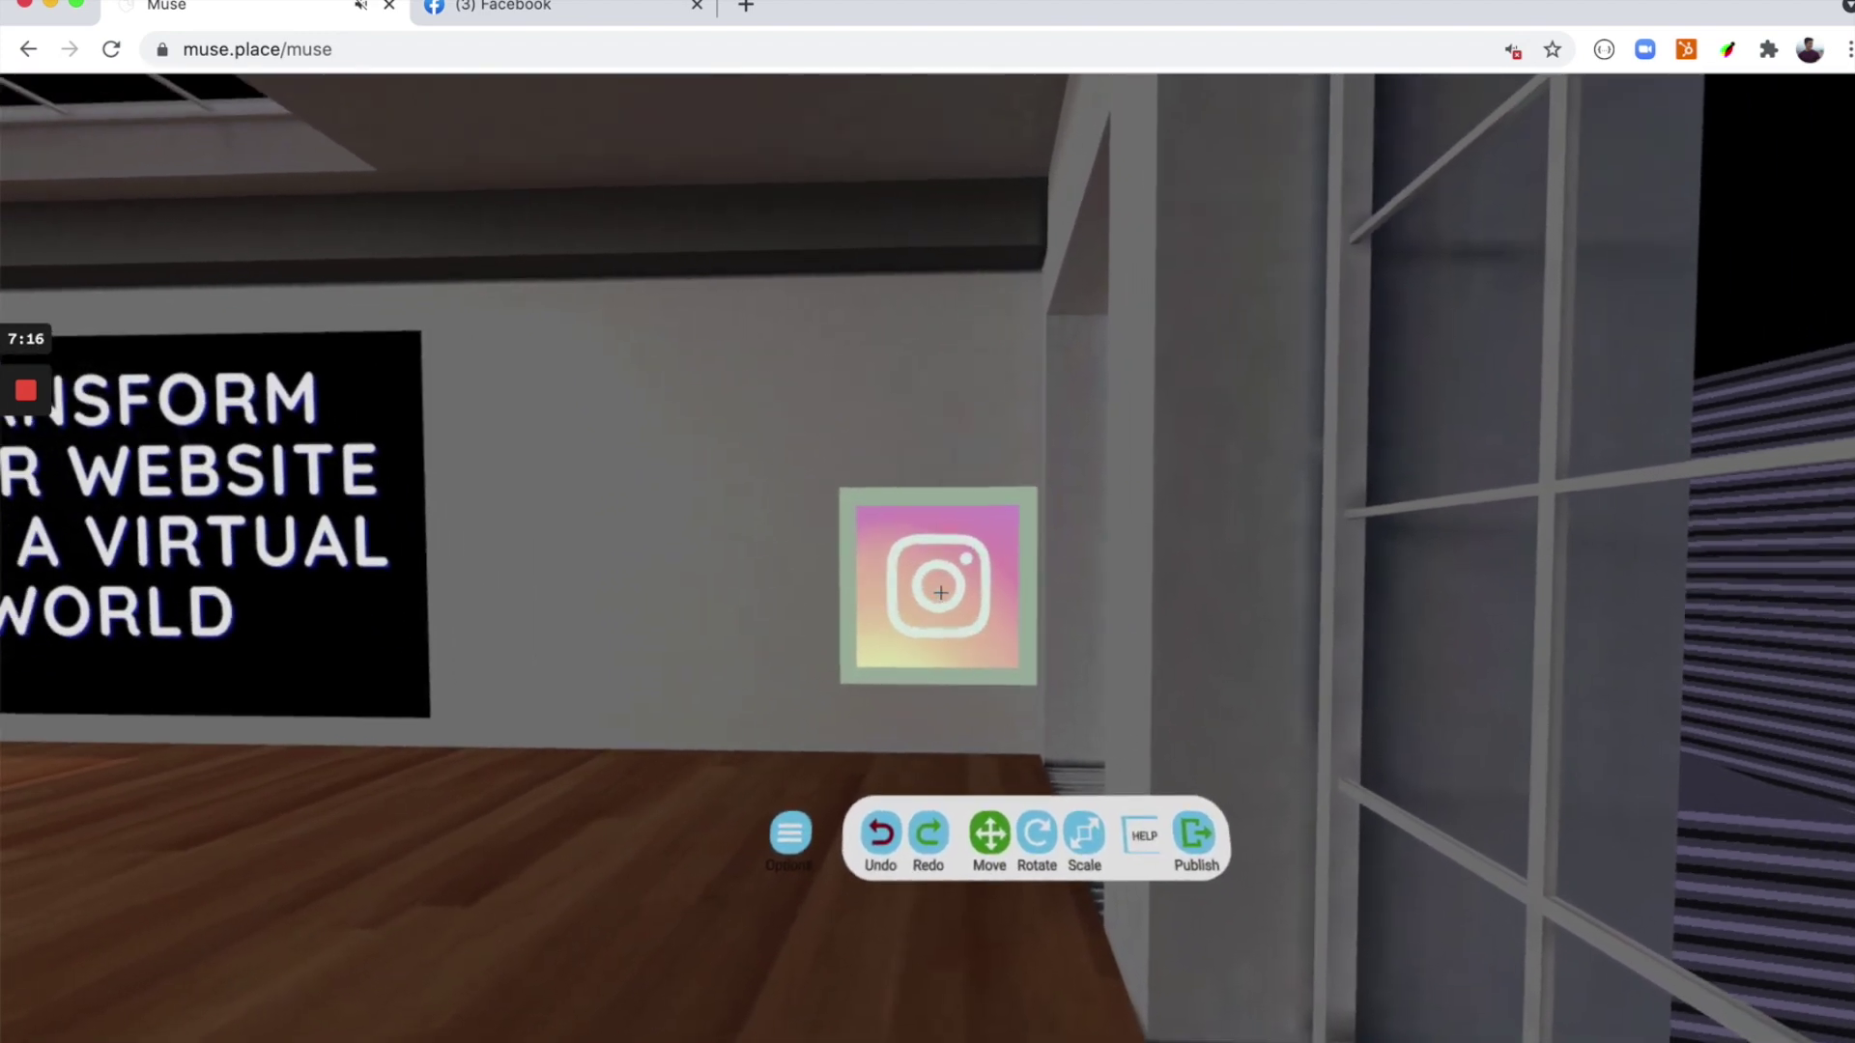
- Return to the Instagram button by the window and rotate it about the X axis
{"action": "key", "text": "Up"}
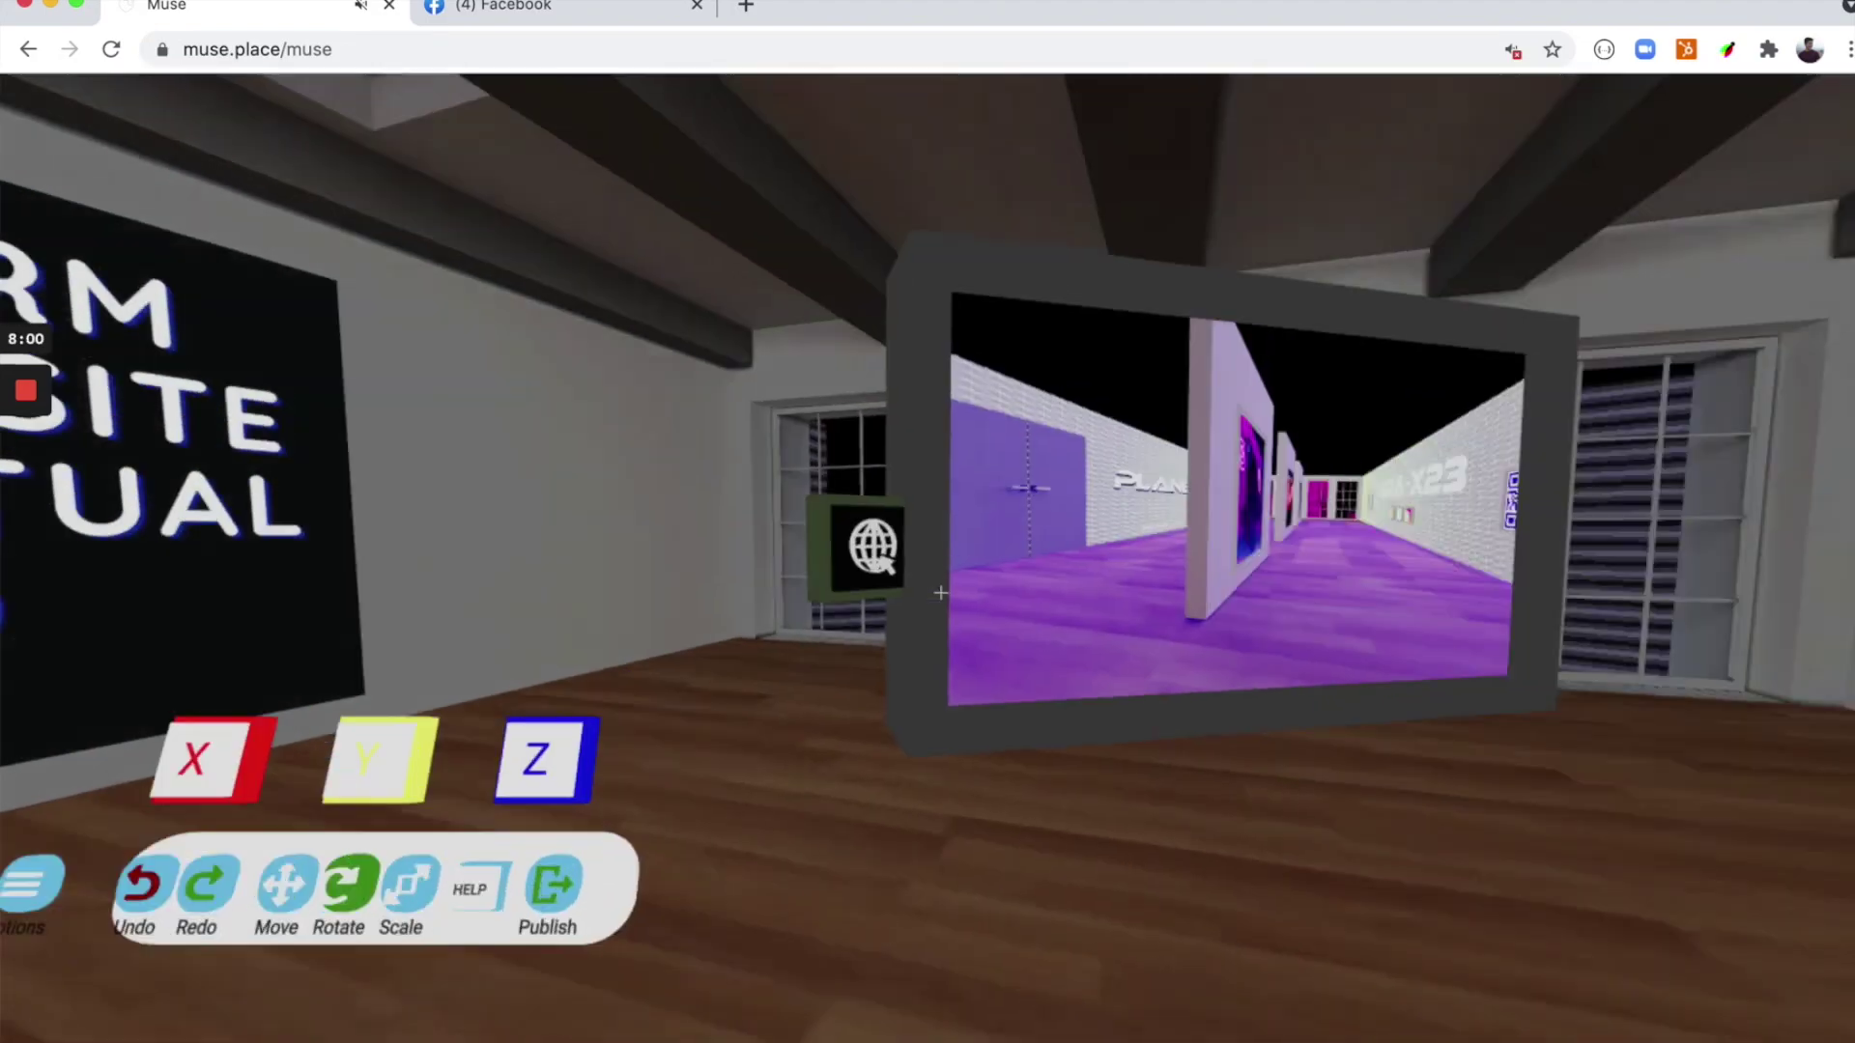
{"action": "key", "text": "w"}
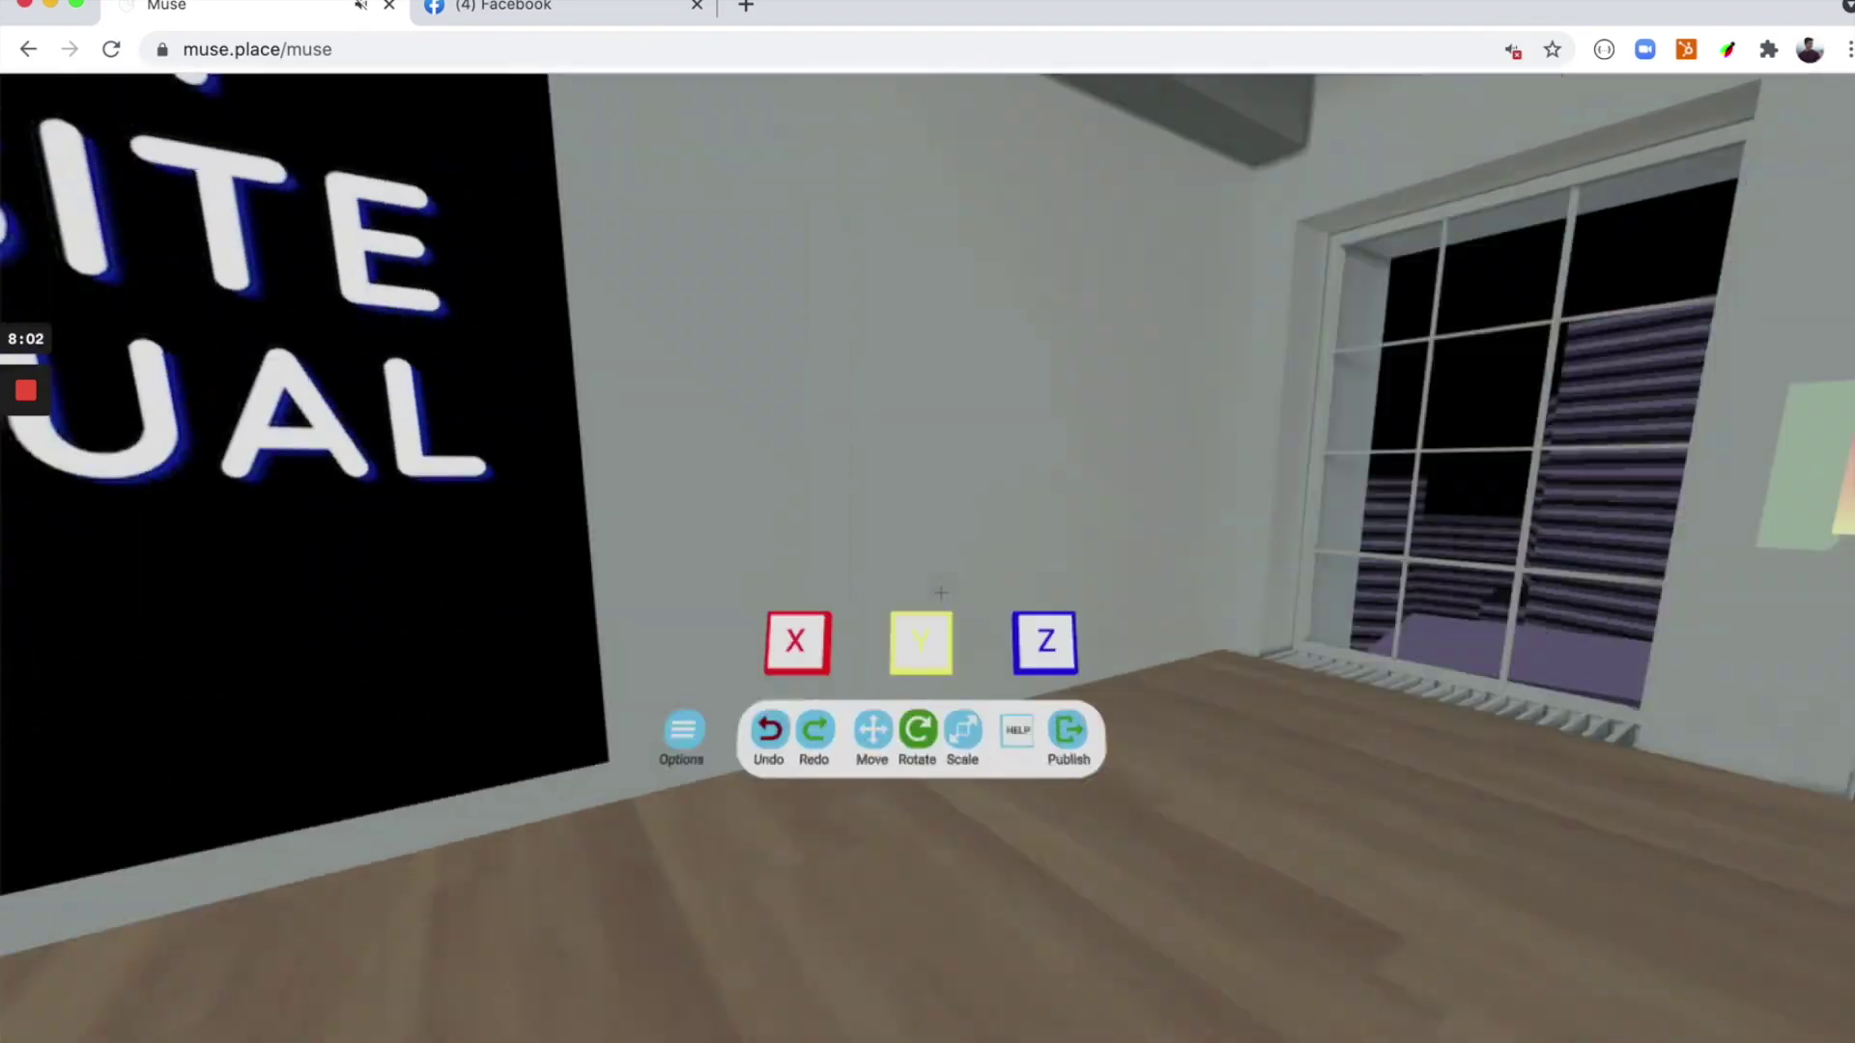
{"action": "key", "text": "w"}
{"action": "key", "text": "s"}
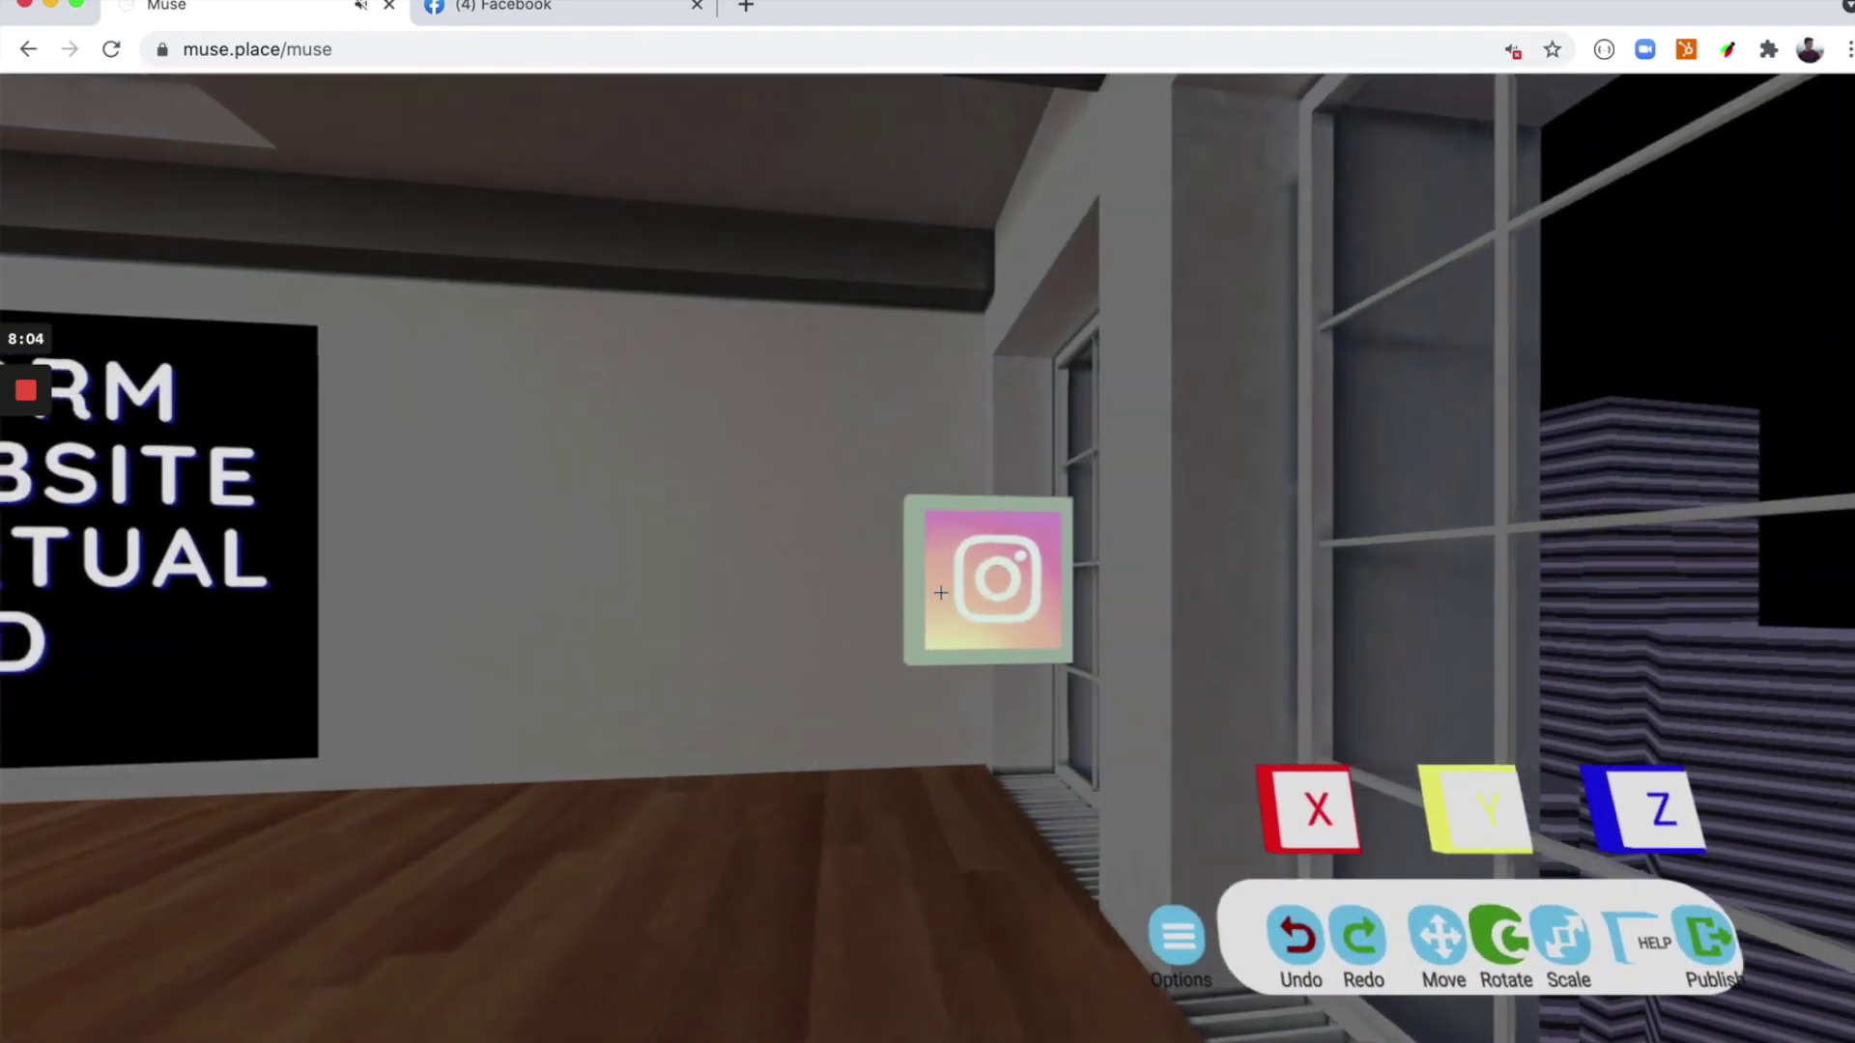
{"action": "key", "text": "d"}
{"action": "key", "text": "Left"}
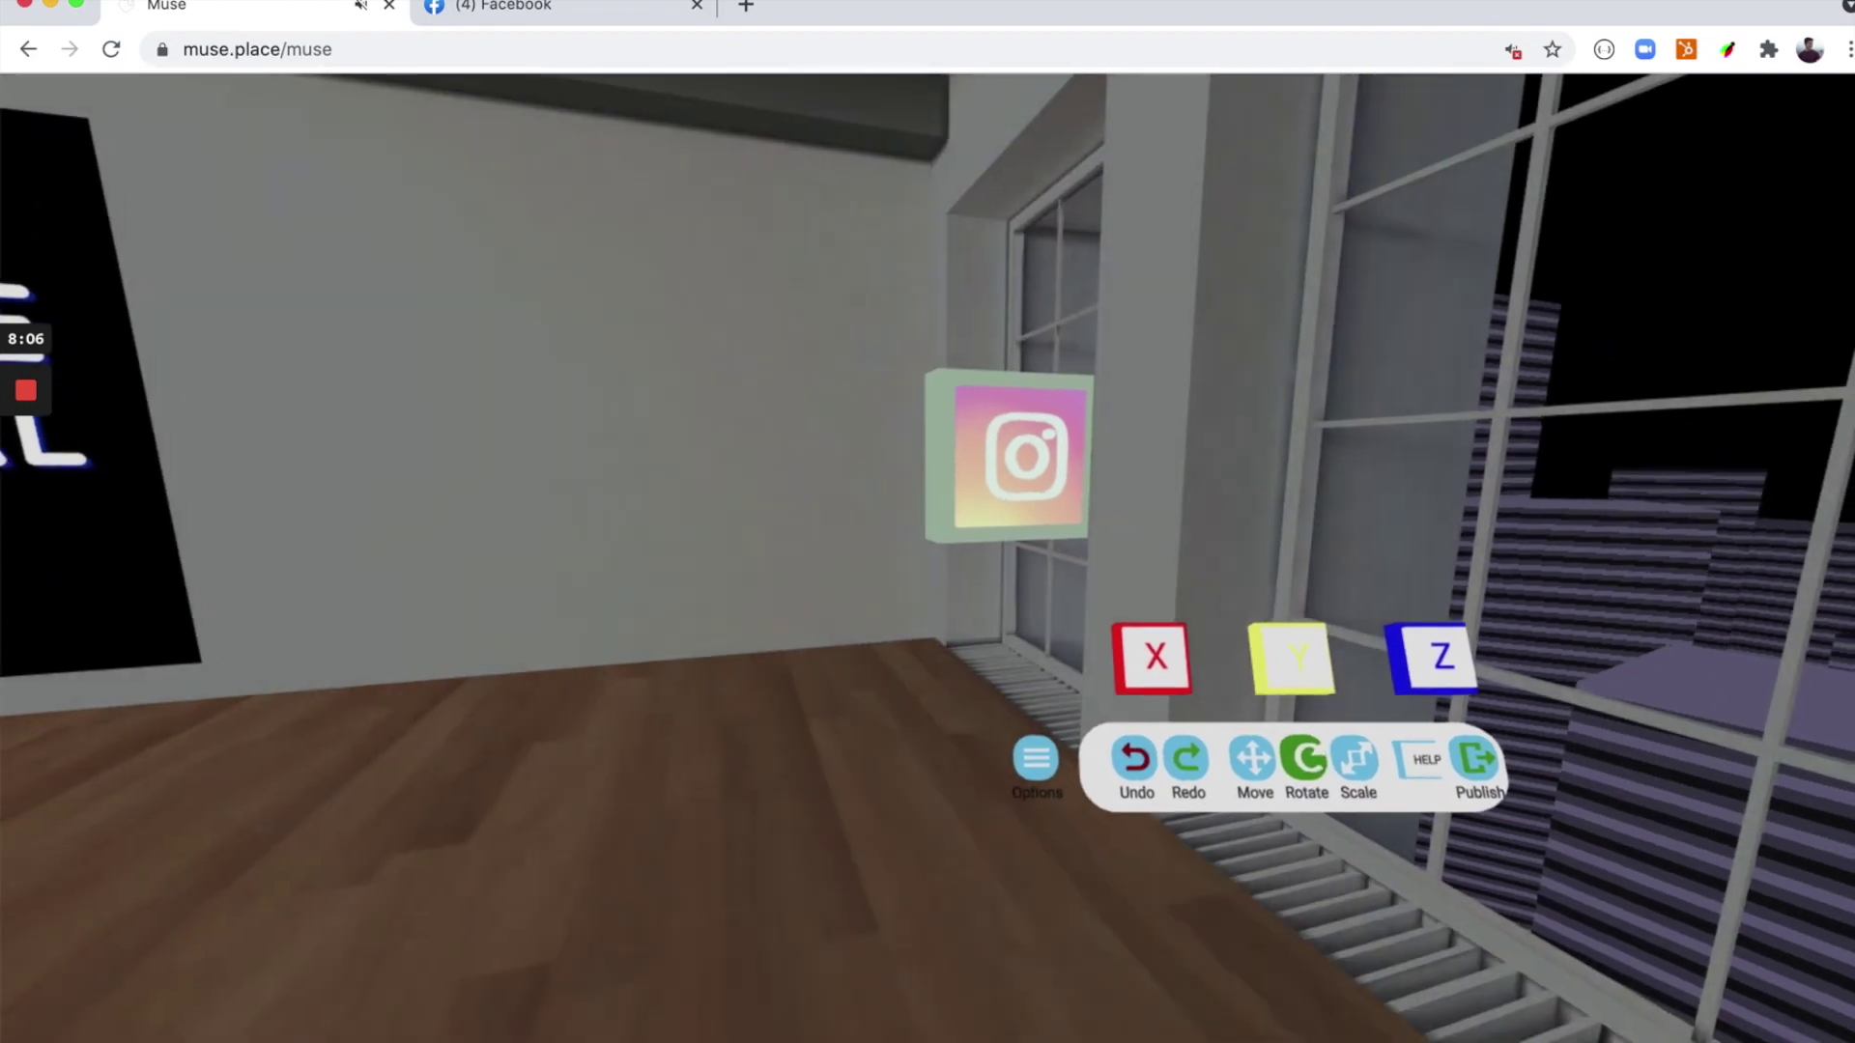
{"action": "key", "text": "Right"}
{"action": "key", "text": "Right"}
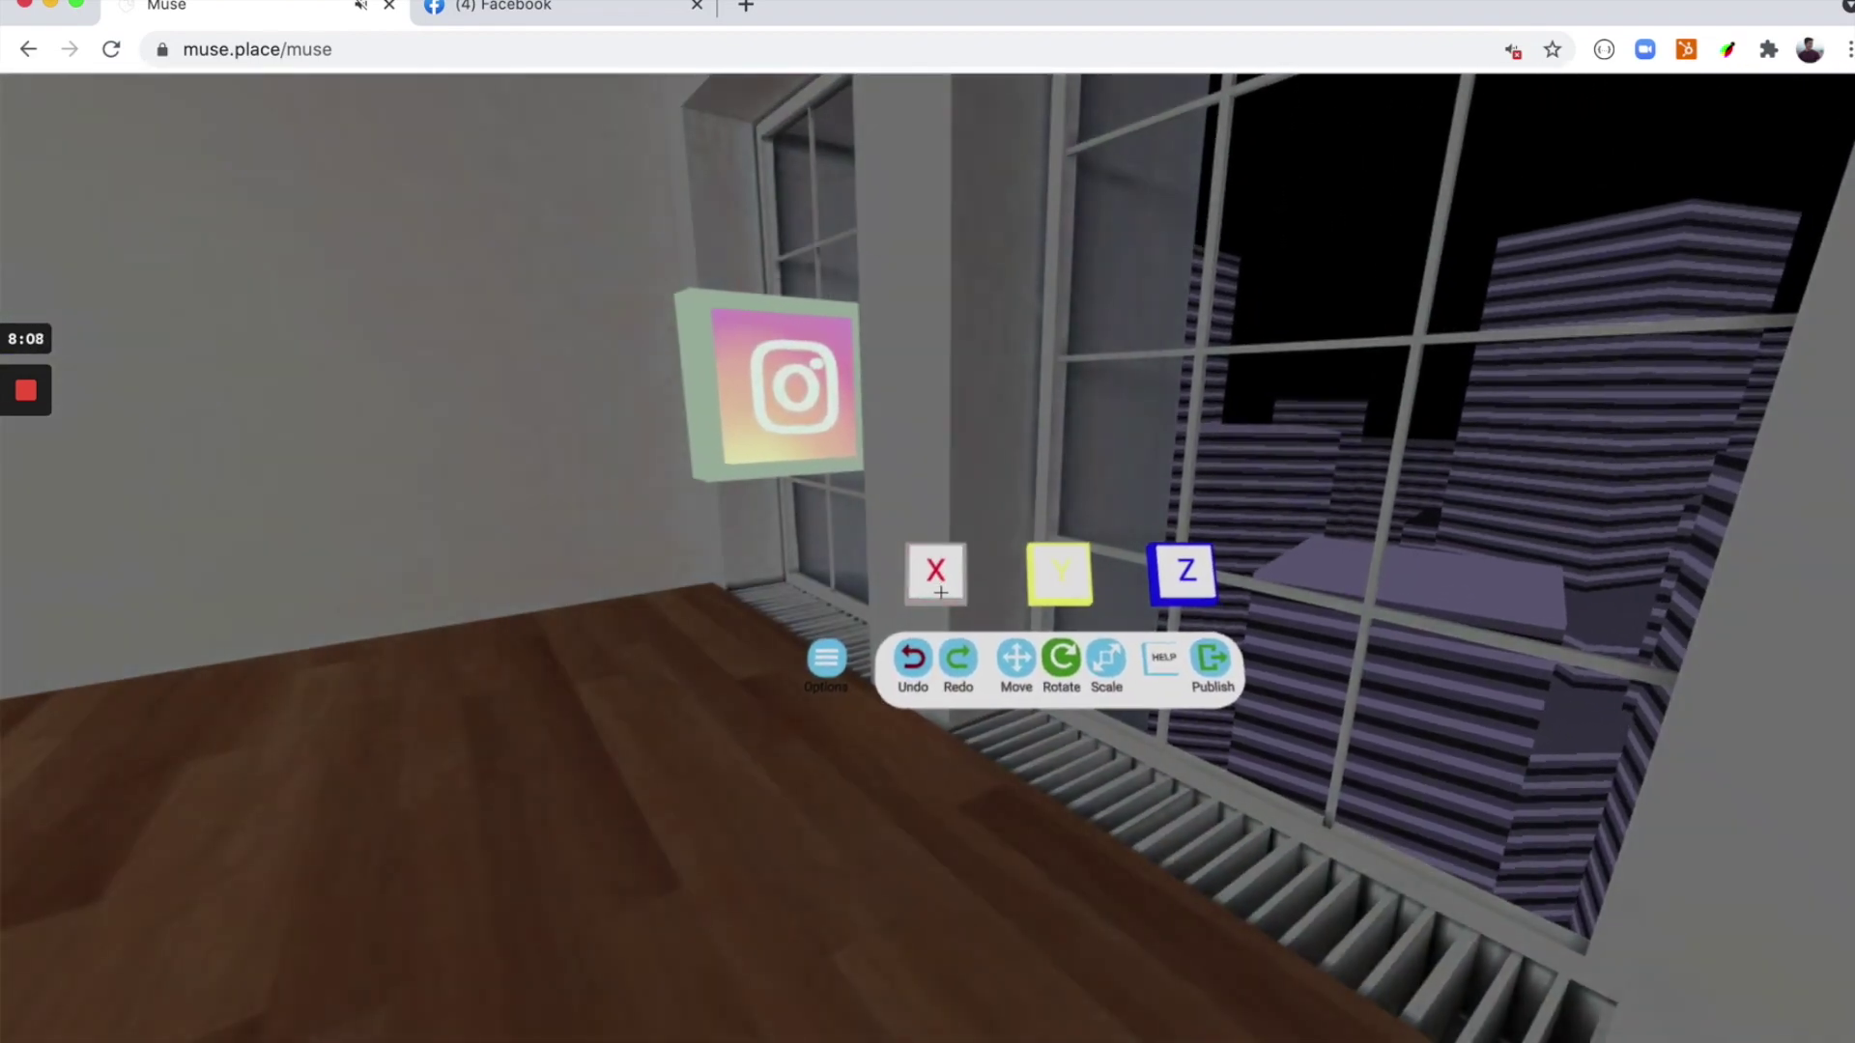
{"action": "key", "text": "Left"}
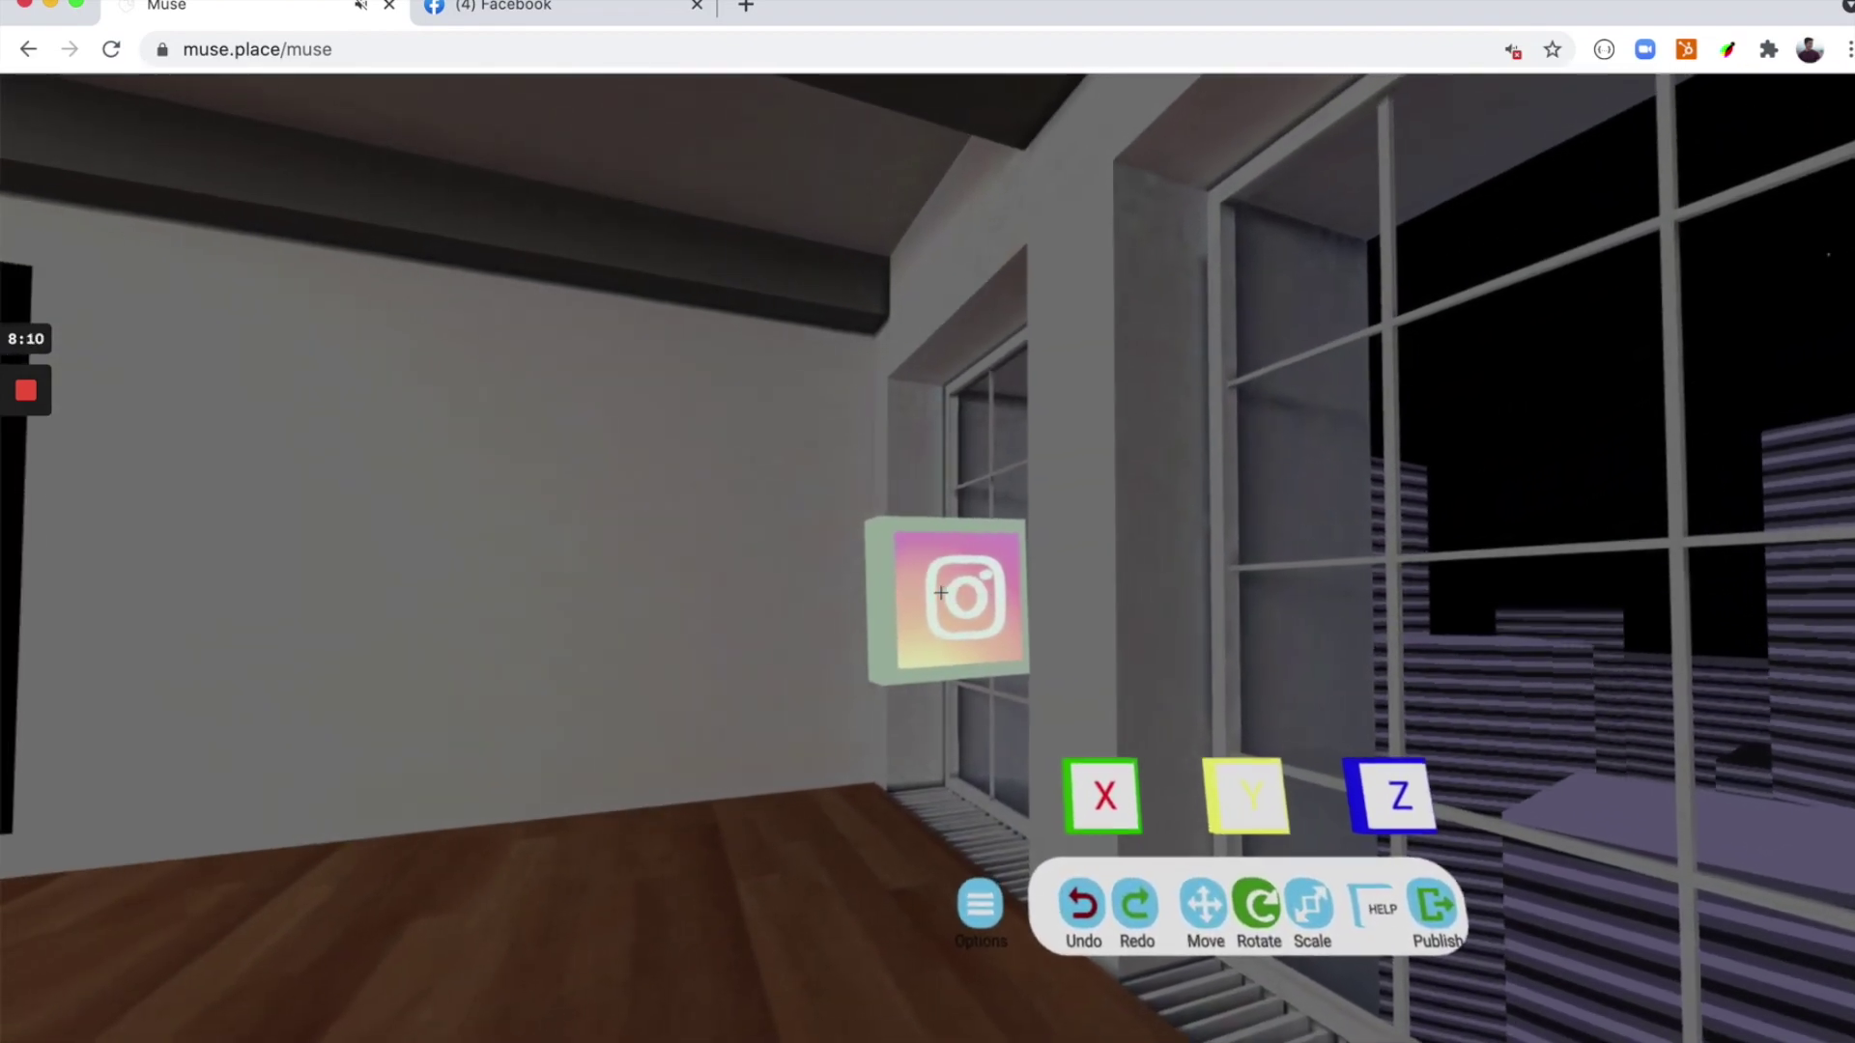
{"action": "left_click_drag", "start_coordinate": [940, 593], "coordinate": [941, 593]}
- Switch the rotation axis to Y and walk up close to the Instagram button
{"action": "key", "text": "Right"}
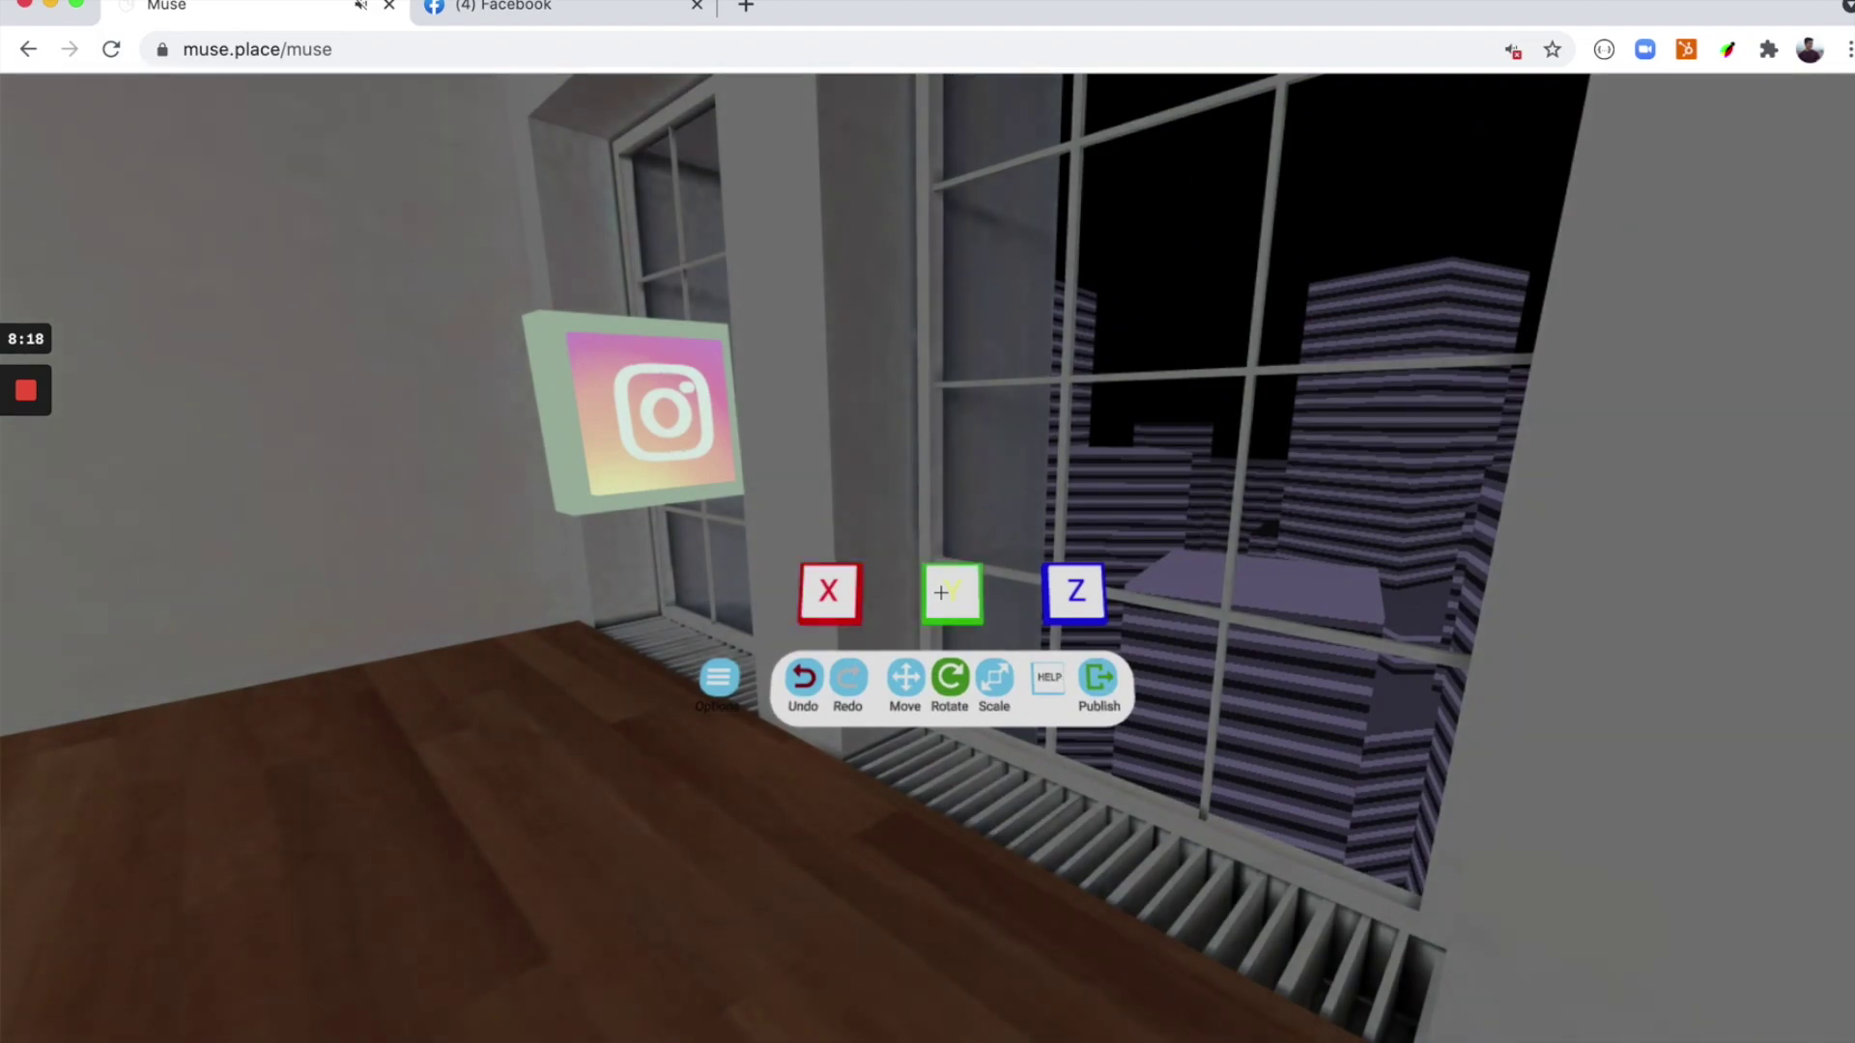
{"action": "key", "text": "Left"}
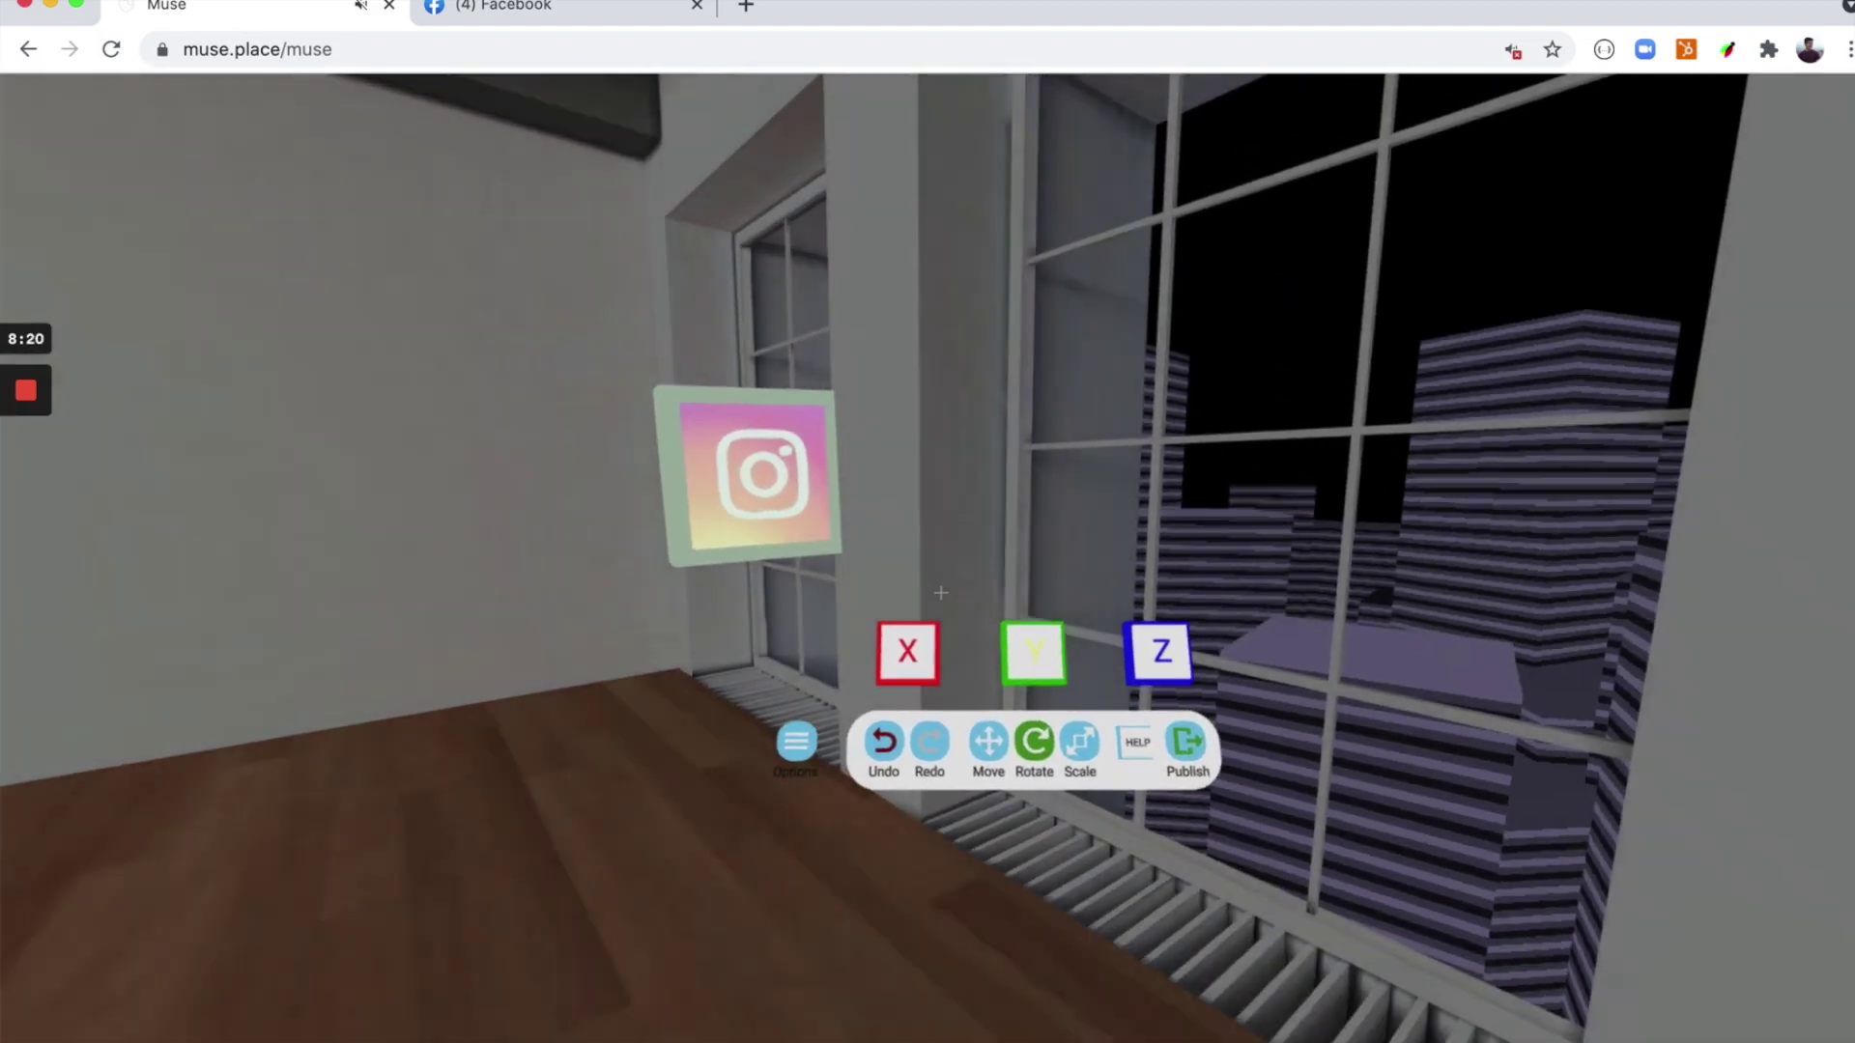
{"action": "key", "text": "w"}
{"action": "key", "text": "Up"}
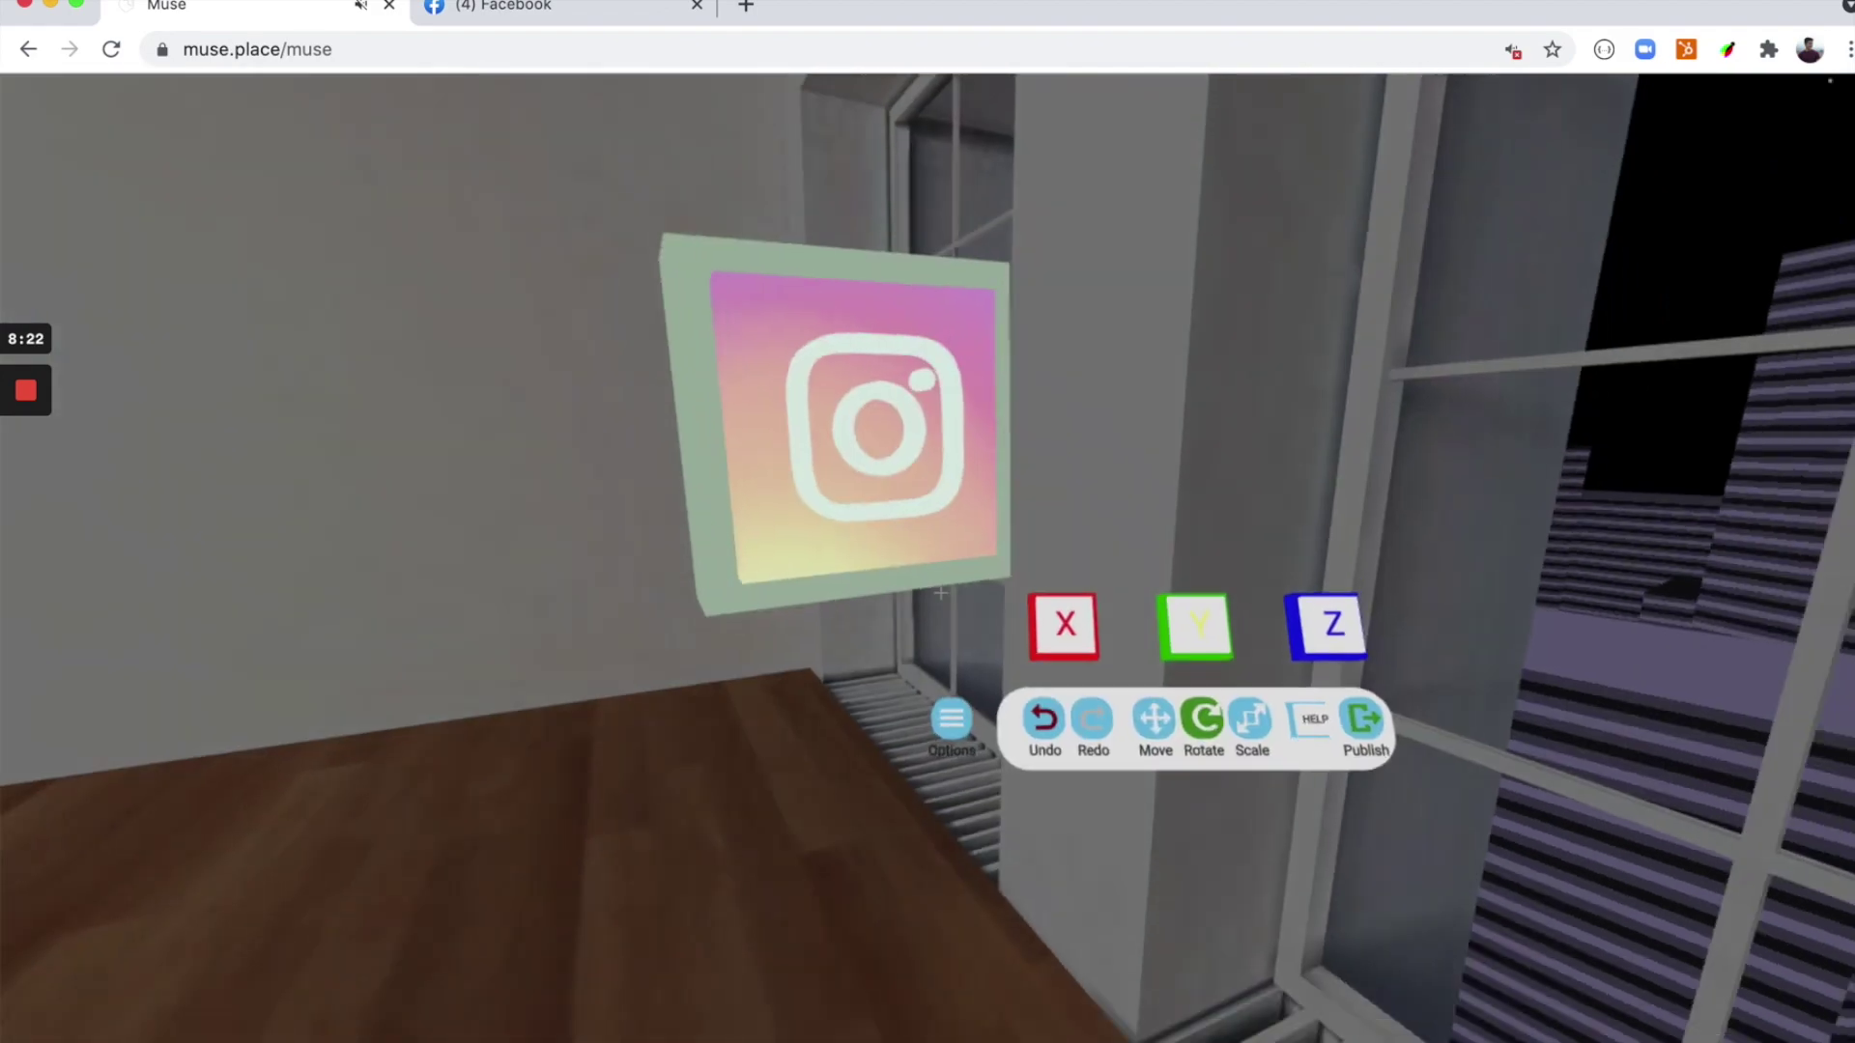
{"action": "key", "text": "Down"}
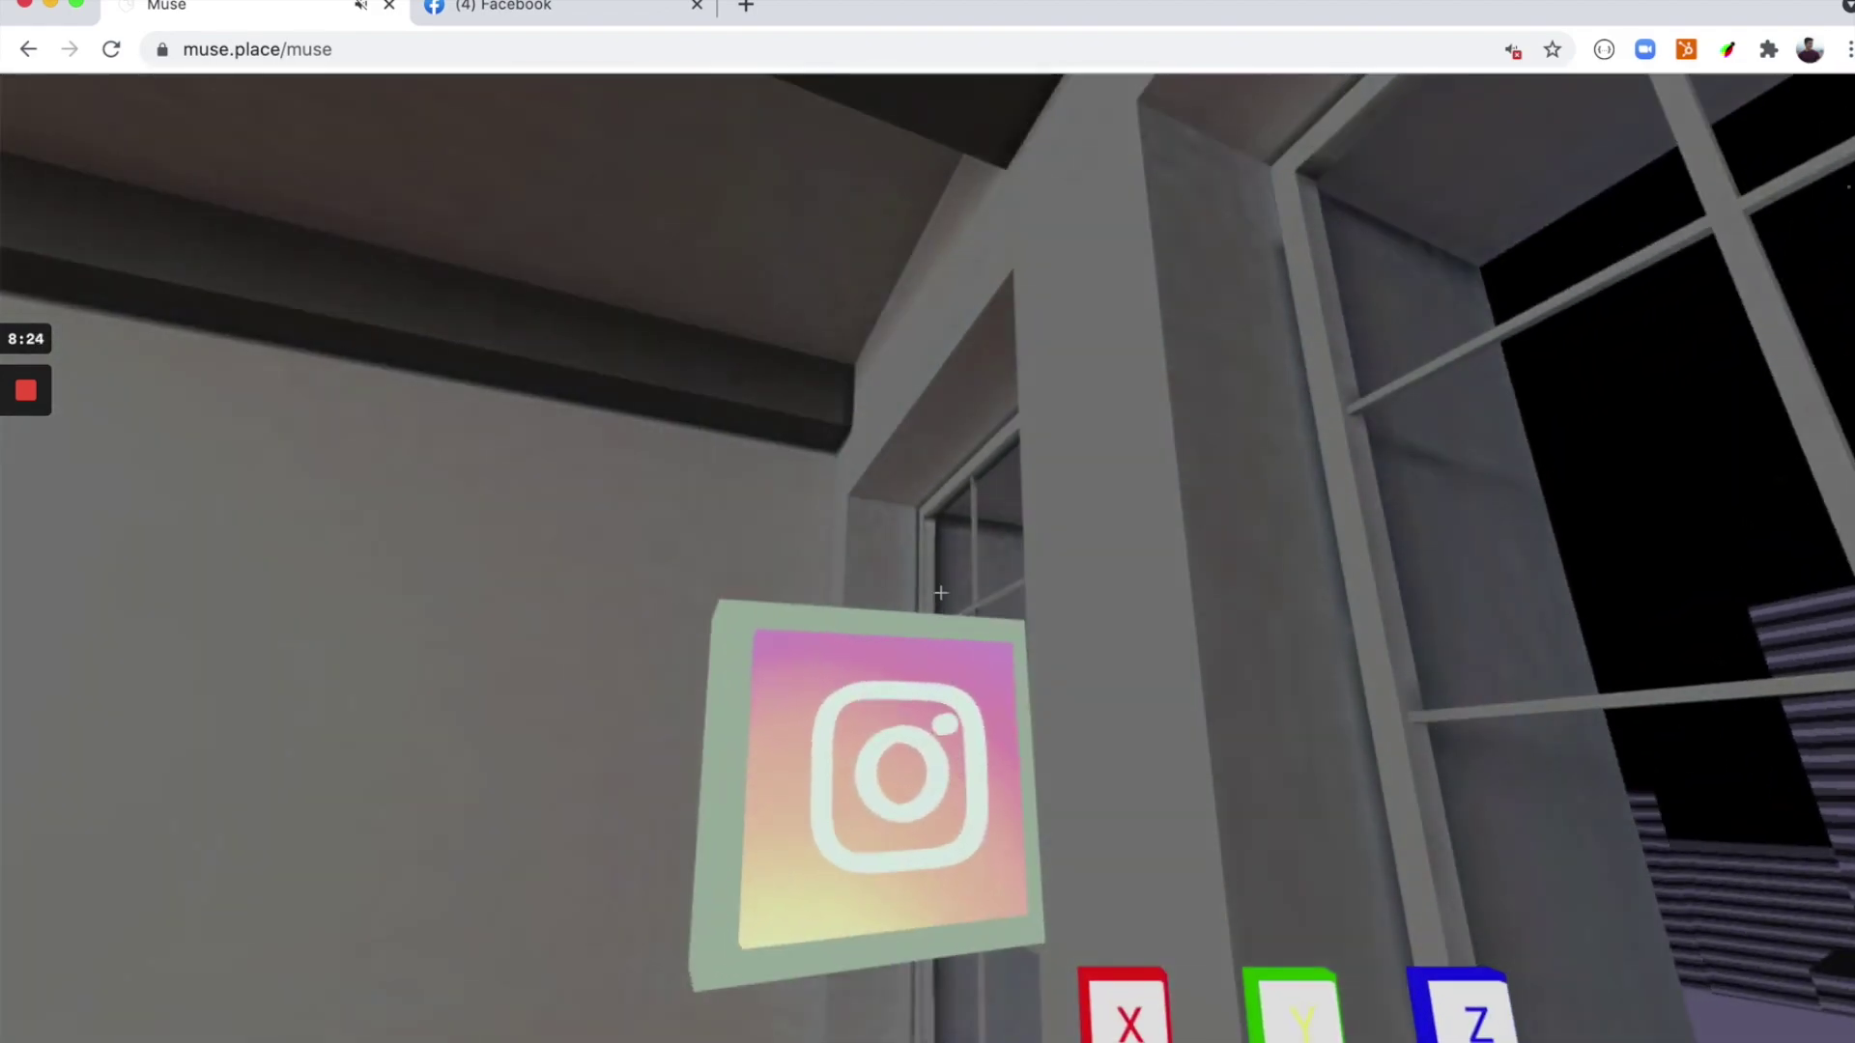
{"action": "key", "text": "Right"}
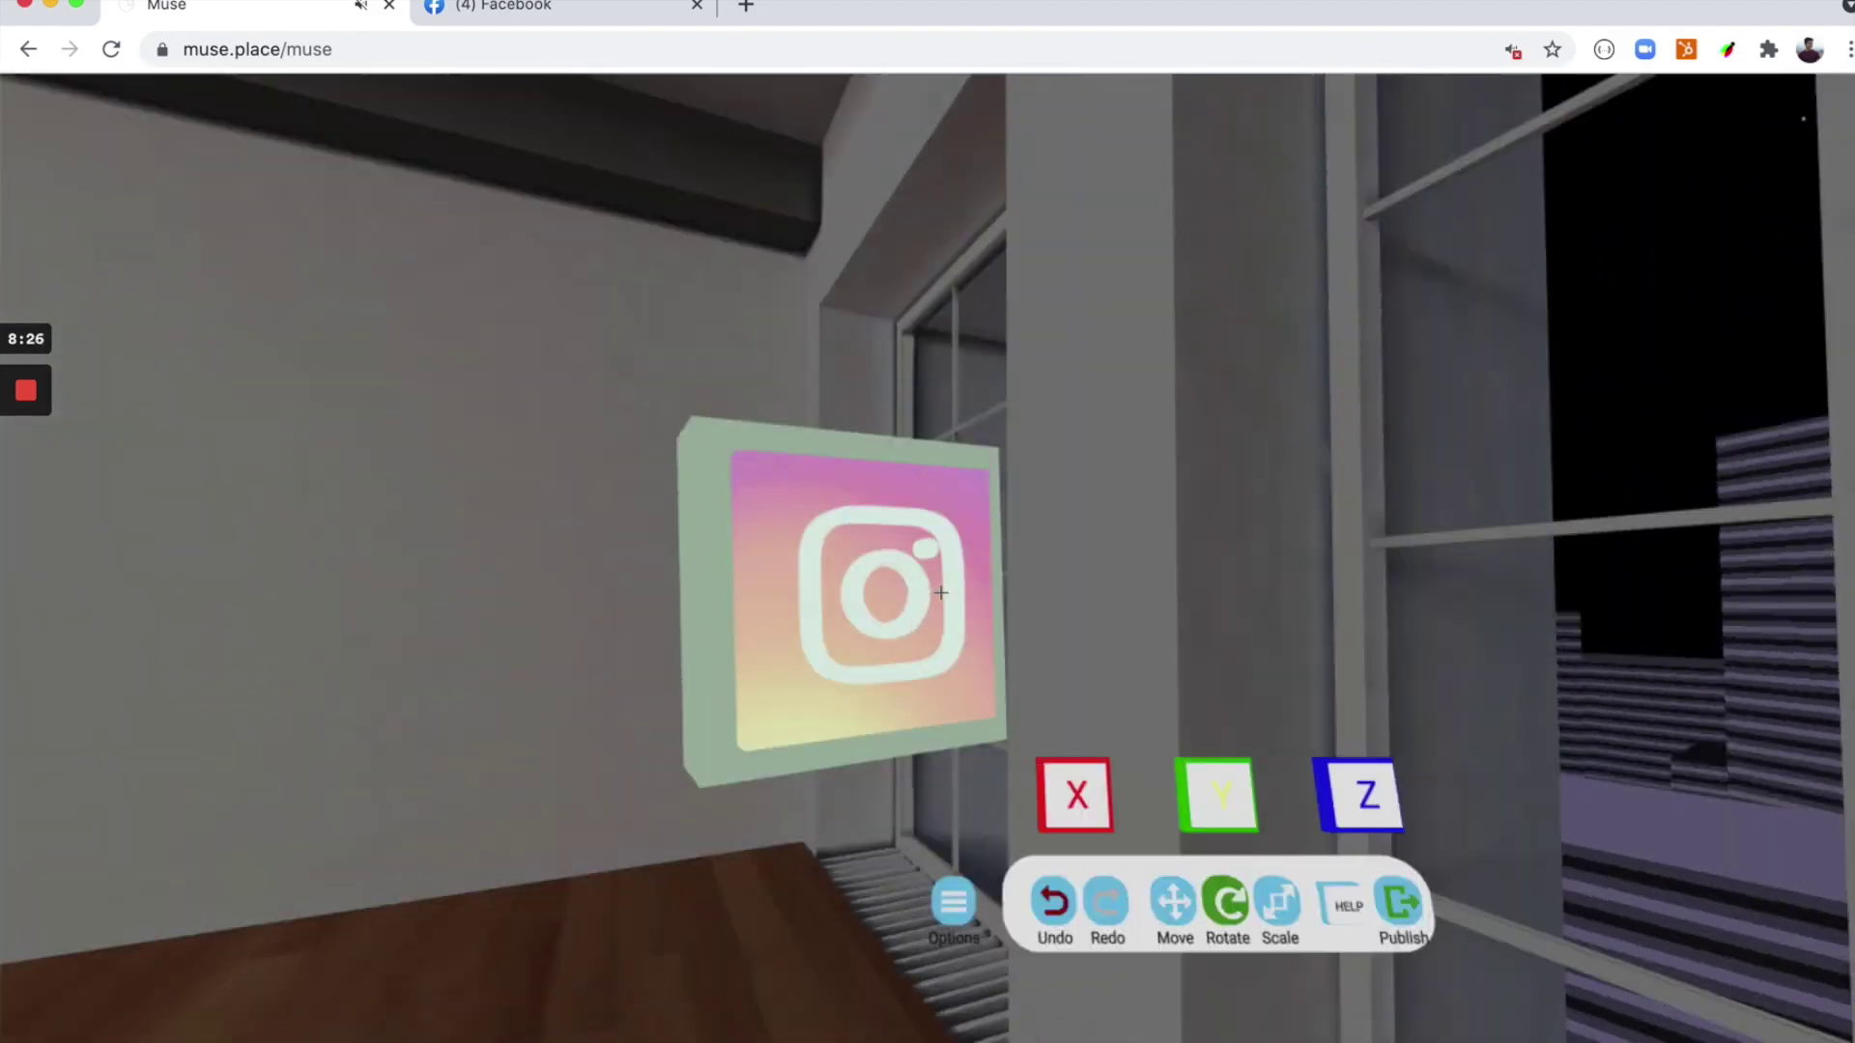
- Switch the rotation axis to Z and rotate the Instagram button about it
{"action": "key", "text": "Up"}
{"action": "left_click", "coordinate": [941, 593]}
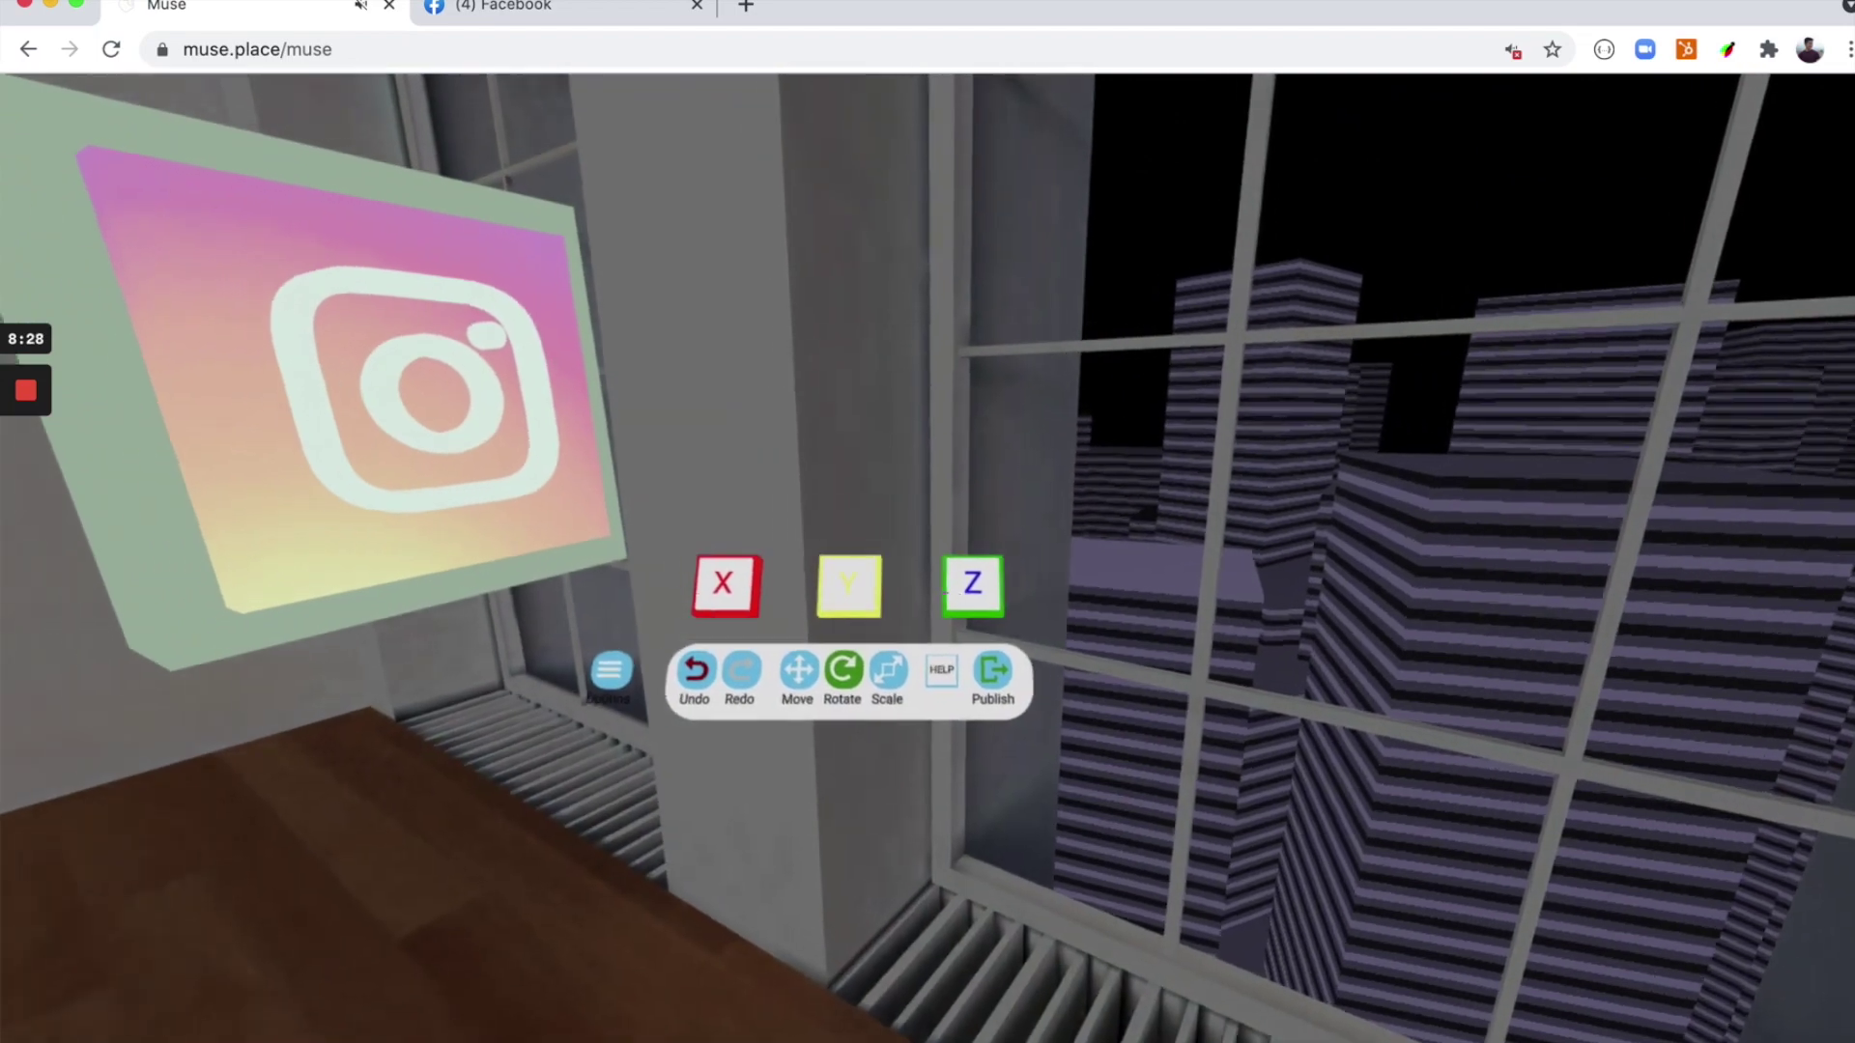
{"action": "key", "text": "Down"}
{"action": "key", "text": "Left"}
{"action": "key", "text": "Left"}
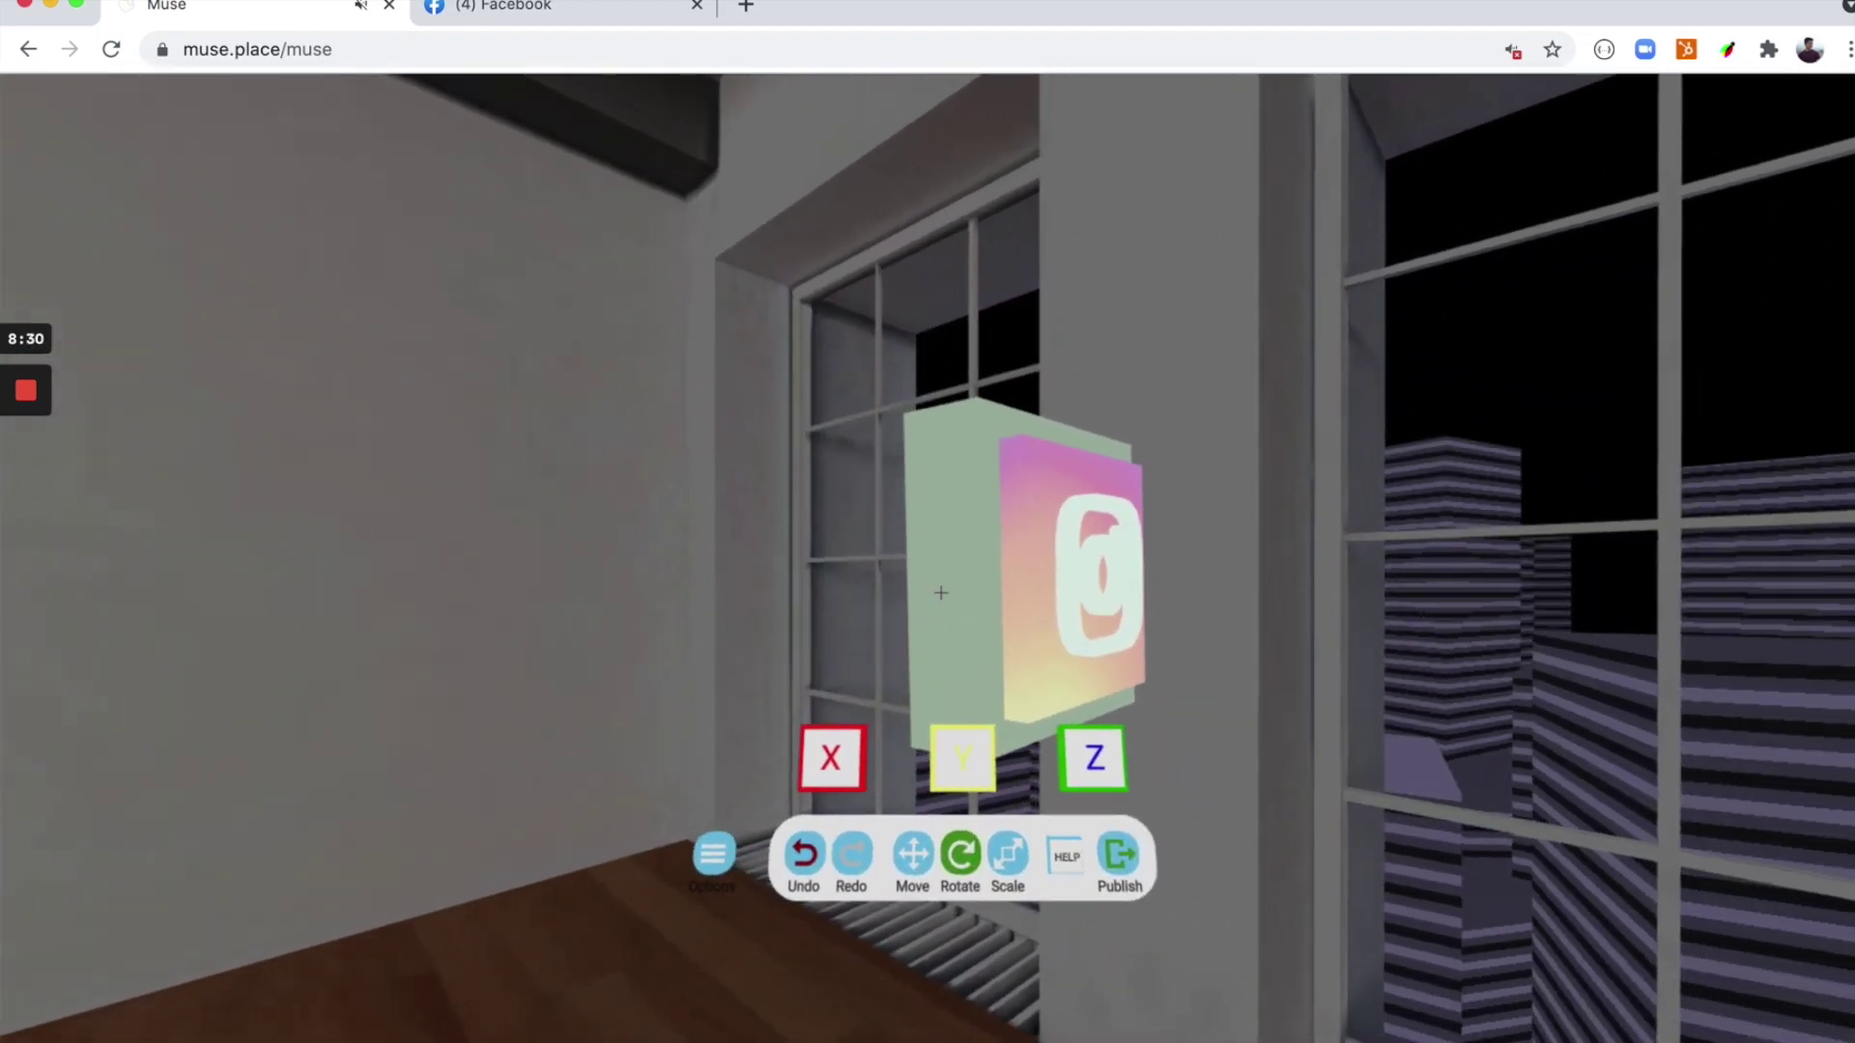
{"action": "left_click_drag", "start_coordinate": [941, 593], "coordinate": [941, 589]}
- Step back from the Instagram button and enlarge it in several passes with the Scale tool
{"action": "key", "text": "s"}
{"action": "key", "text": "d"}
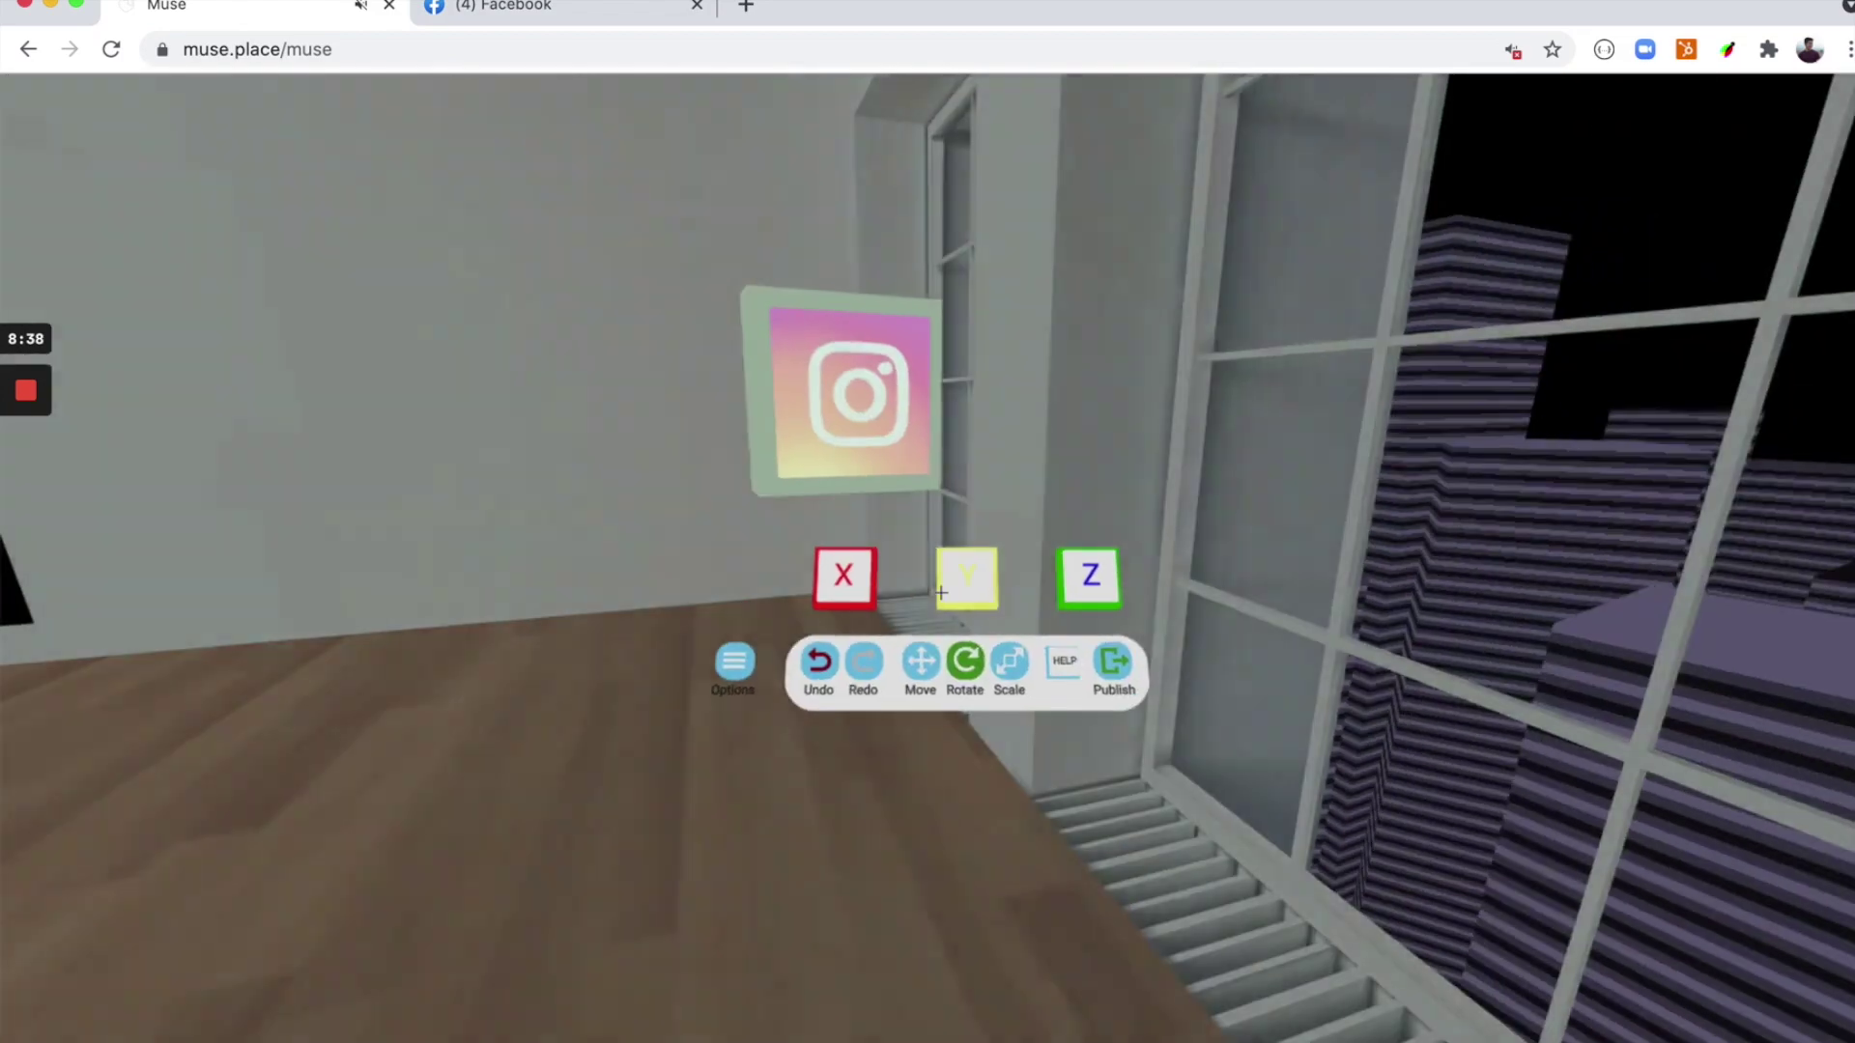
{"action": "key", "text": "Down"}
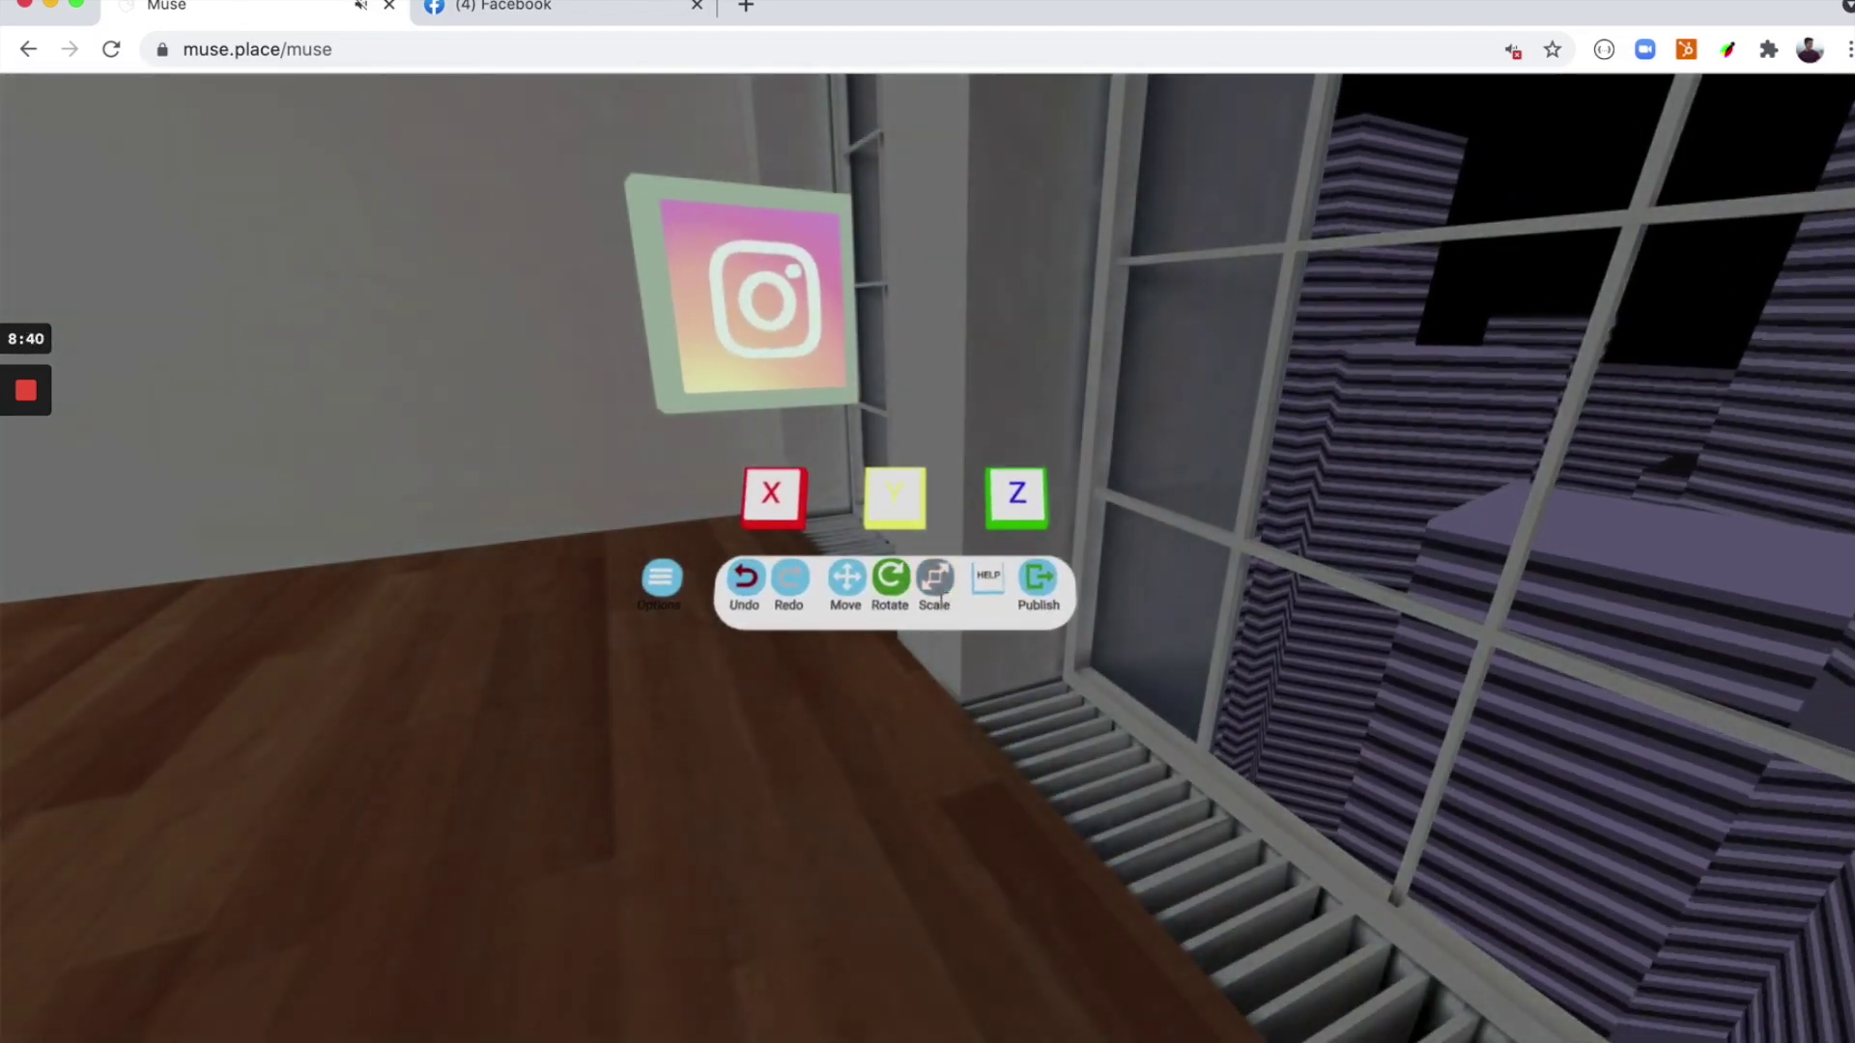
{"action": "left_click", "coordinate": [941, 593]}
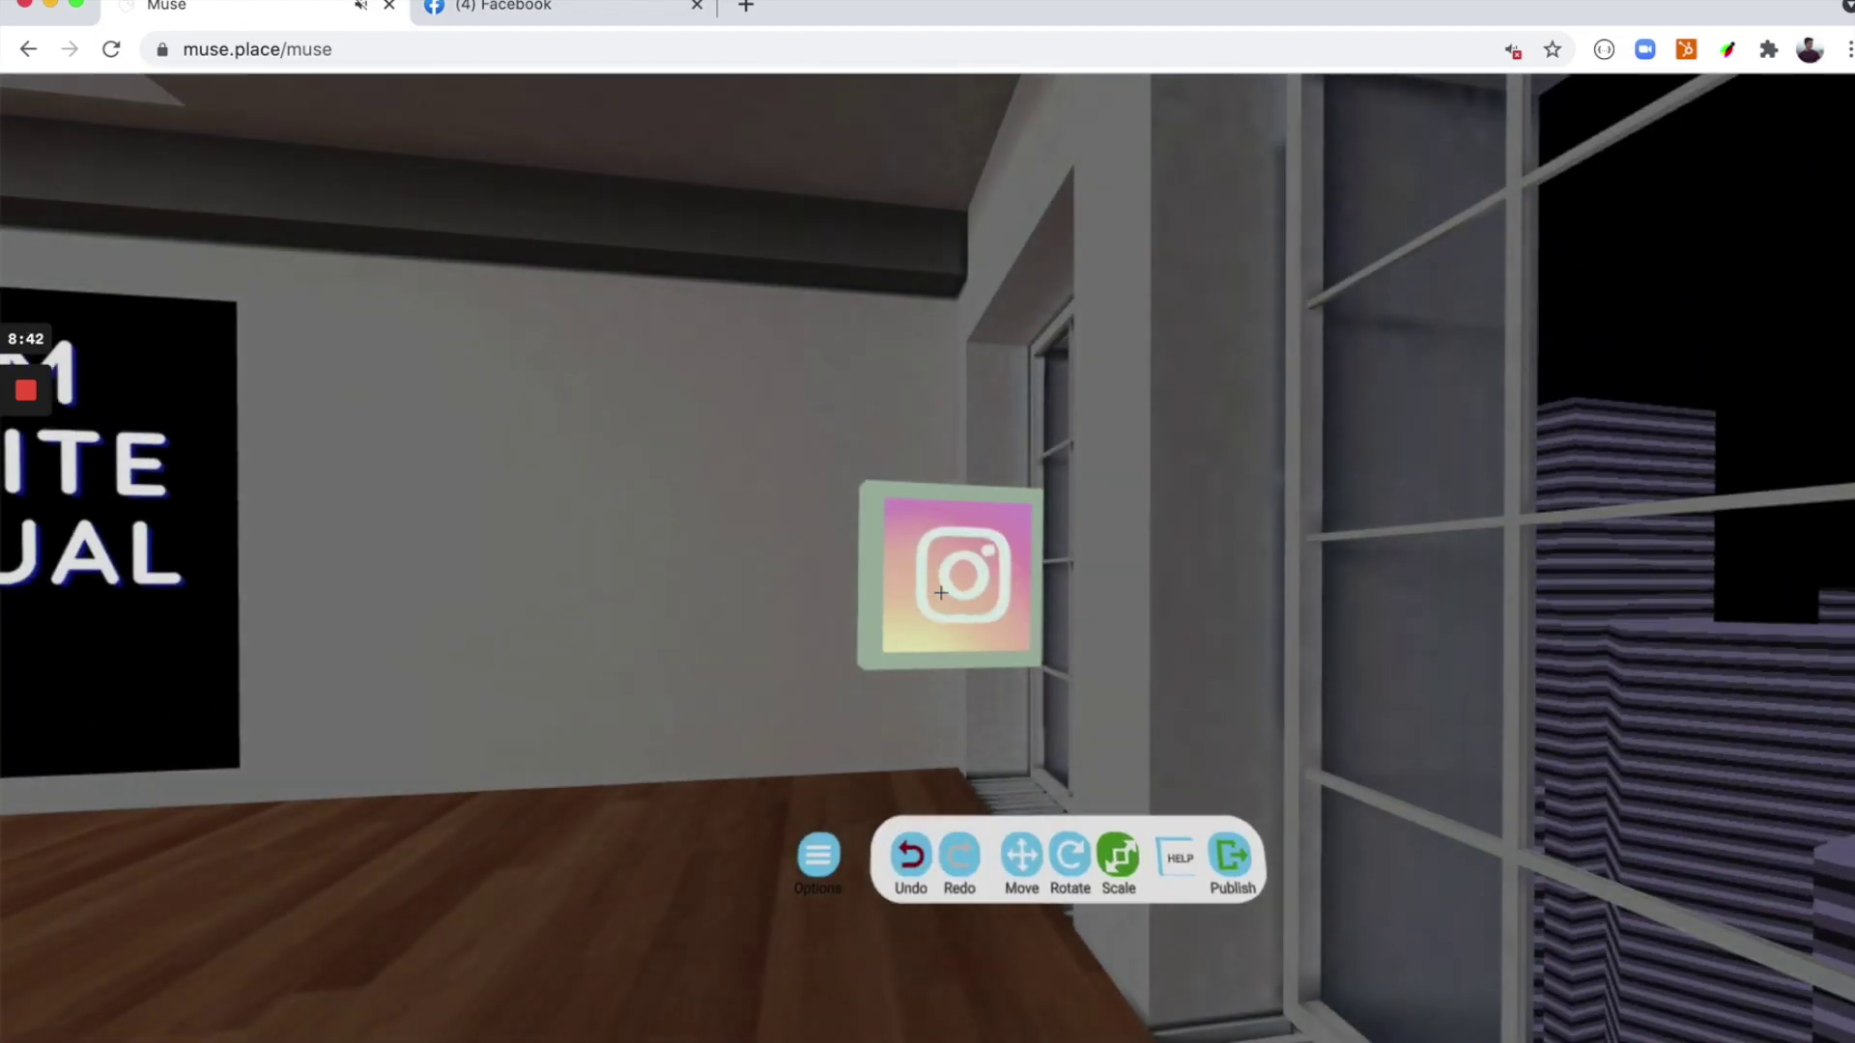
{"action": "left_click_drag", "start_coordinate": [941, 593], "coordinate": [940, 593]}
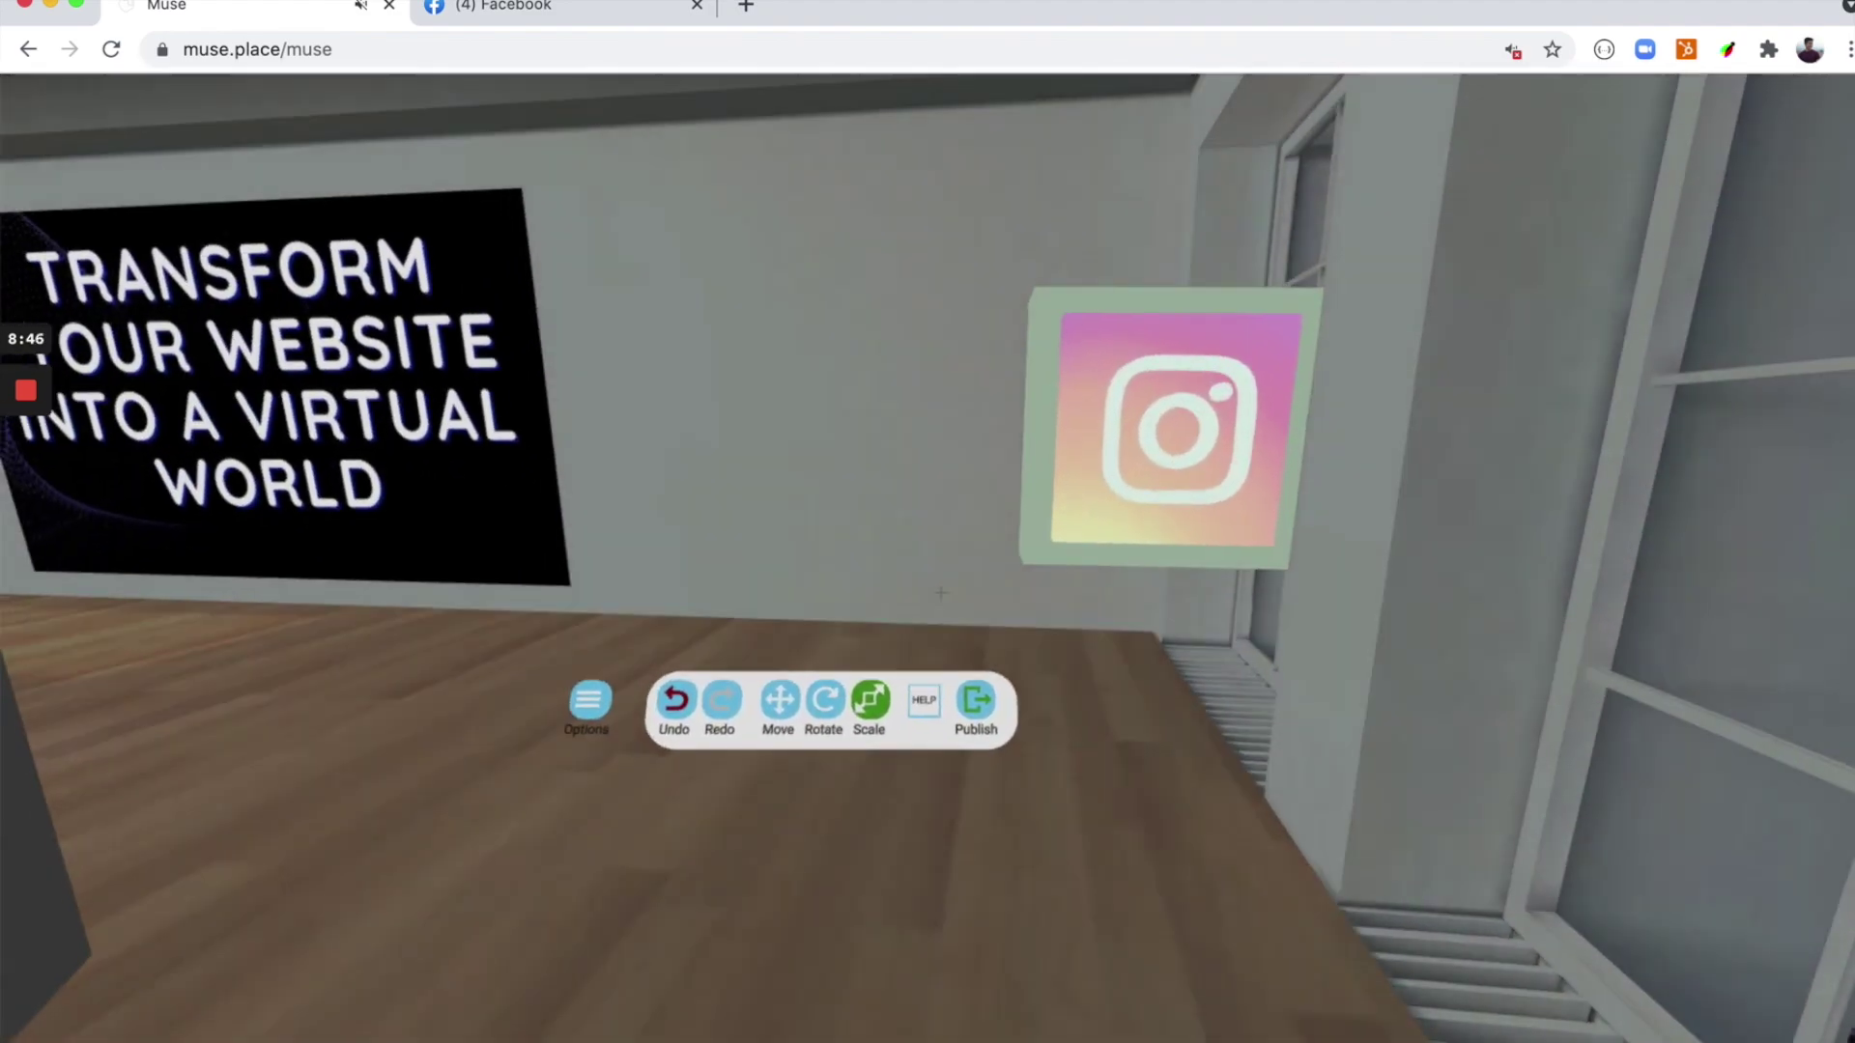
{"action": "key", "text": "Right"}
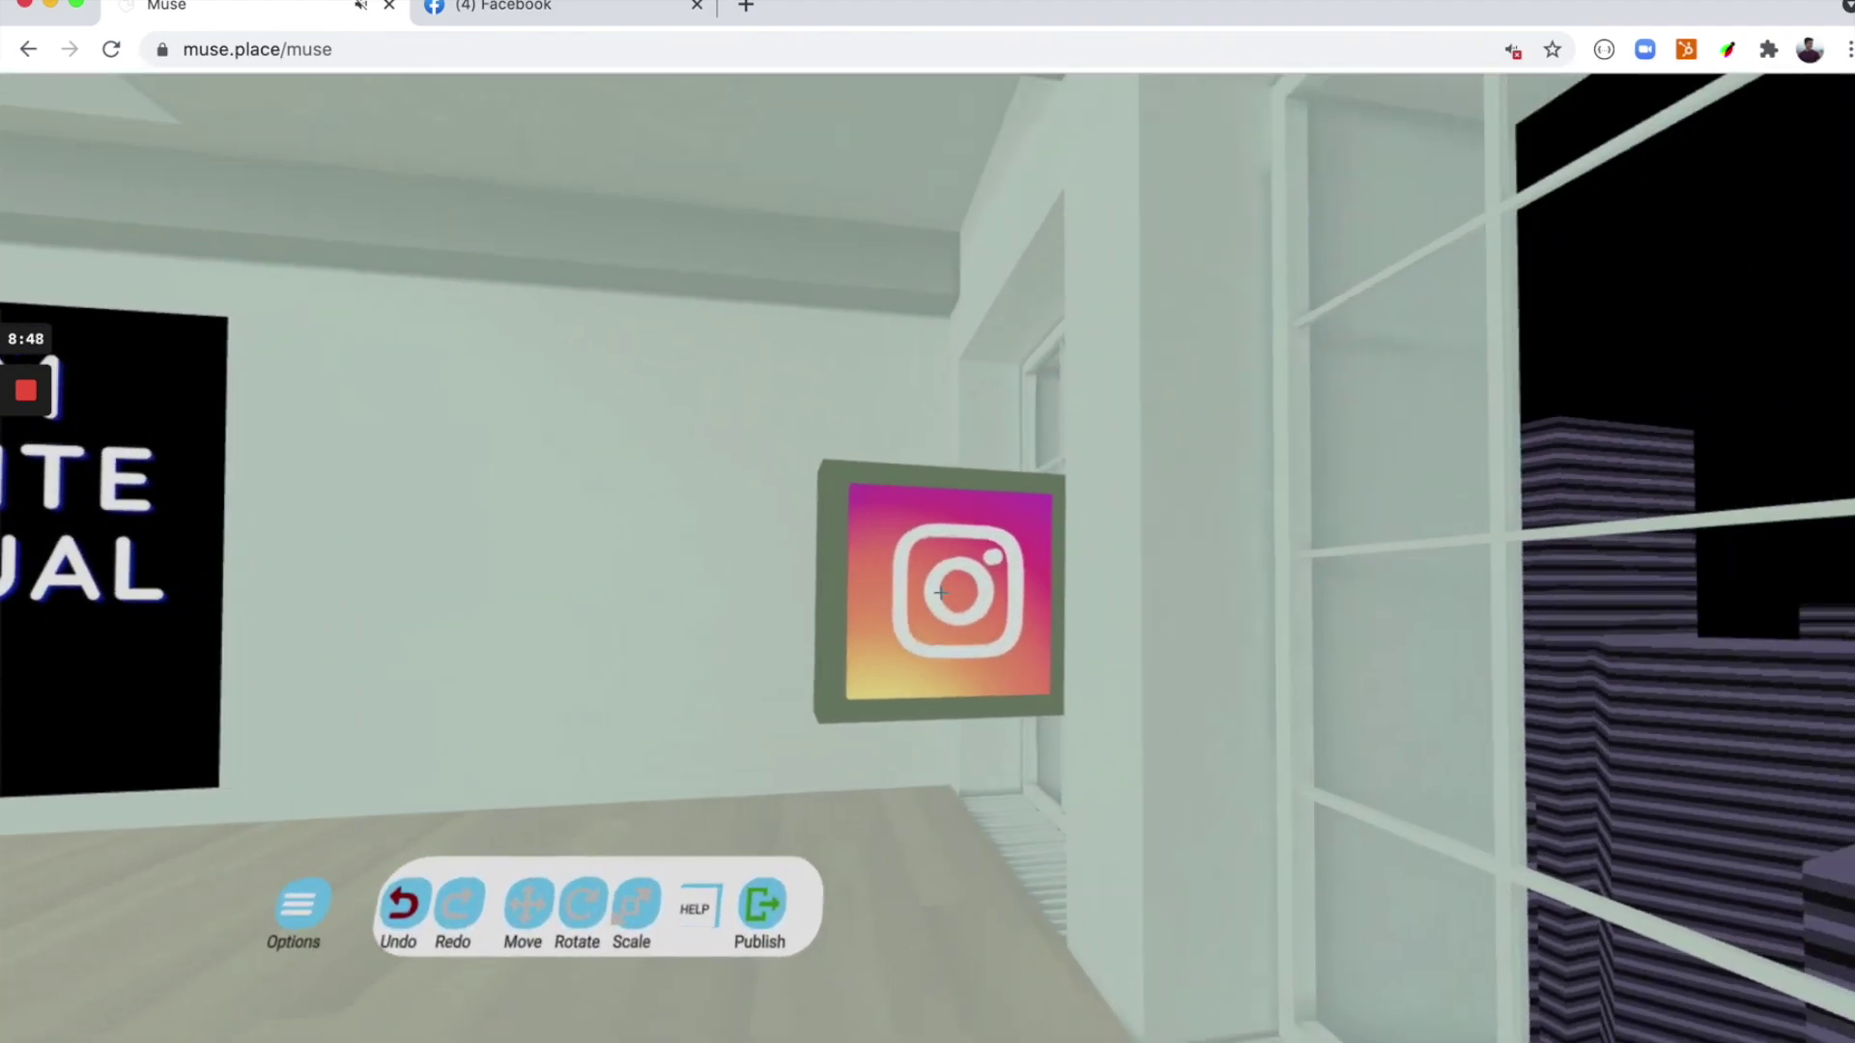
{"action": "left_click", "coordinate": [941, 593]}
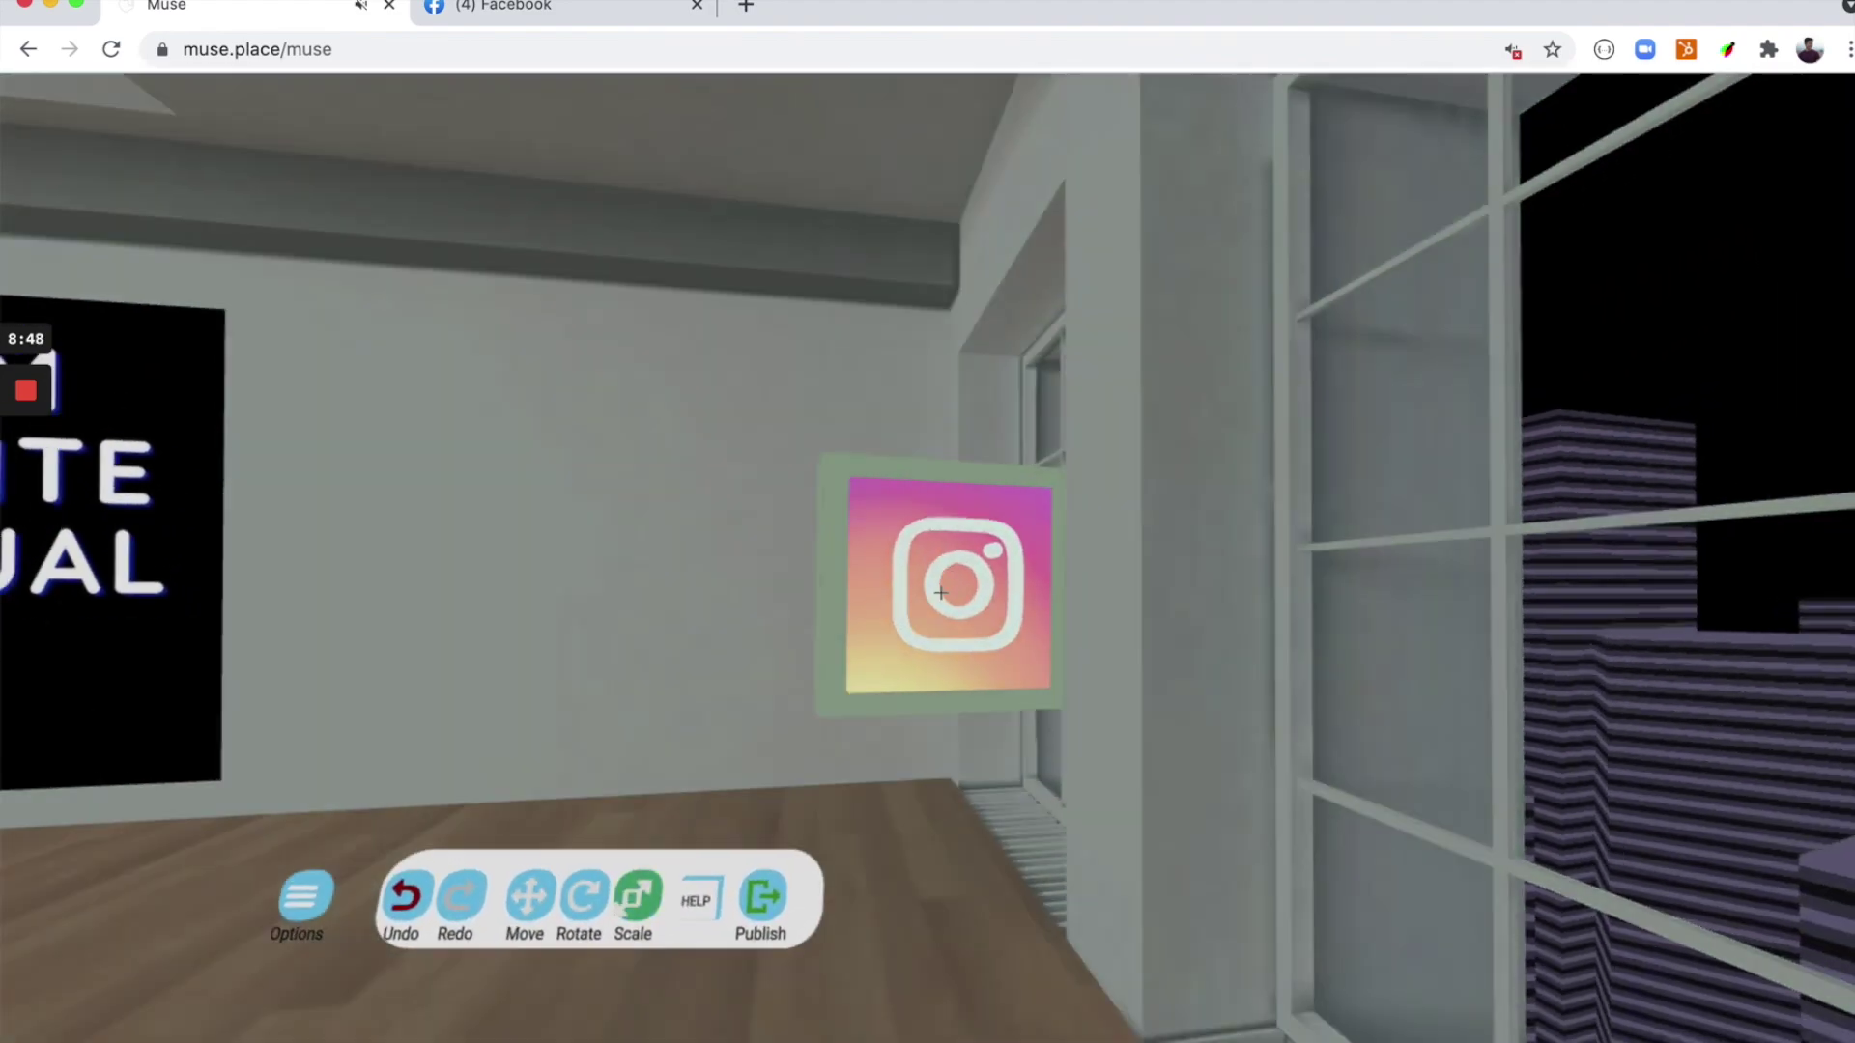
{"action": "left_click_drag", "start_coordinate": [941, 593], "coordinate": [941, 593]}
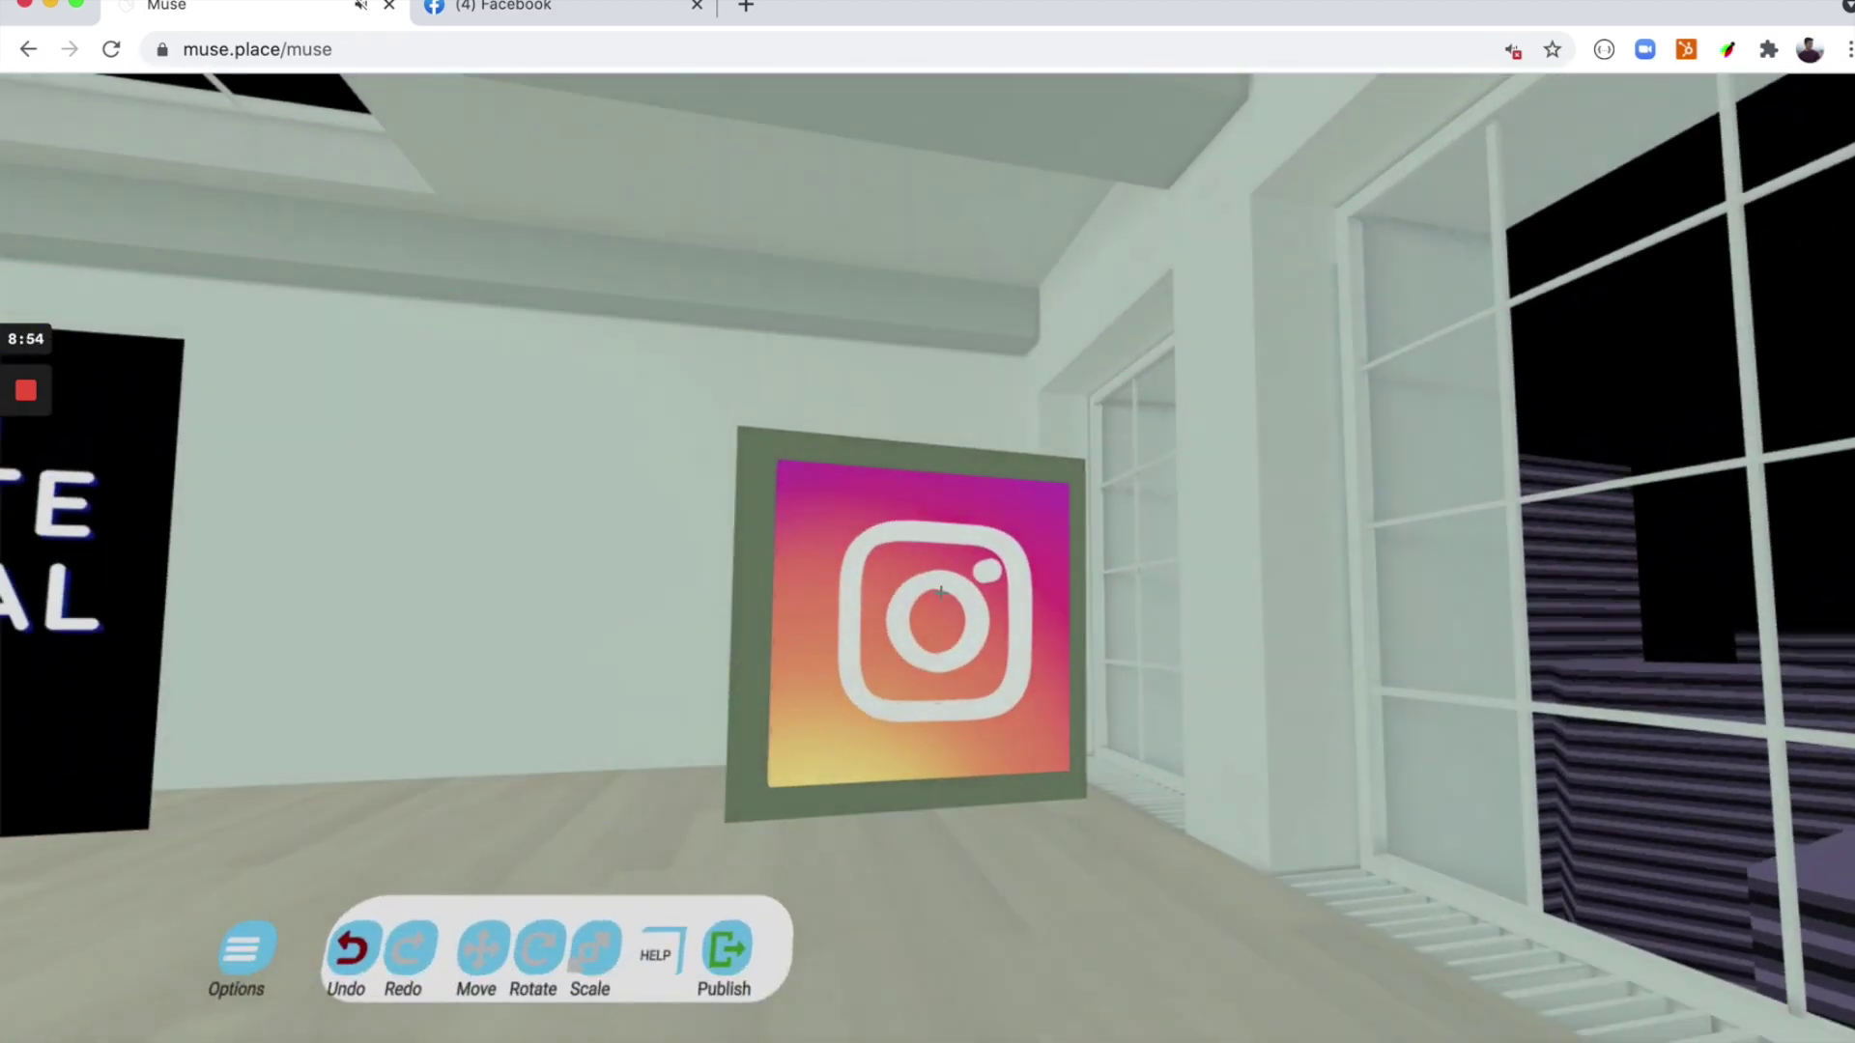
{"action": "left_click", "coordinate": [941, 593]}
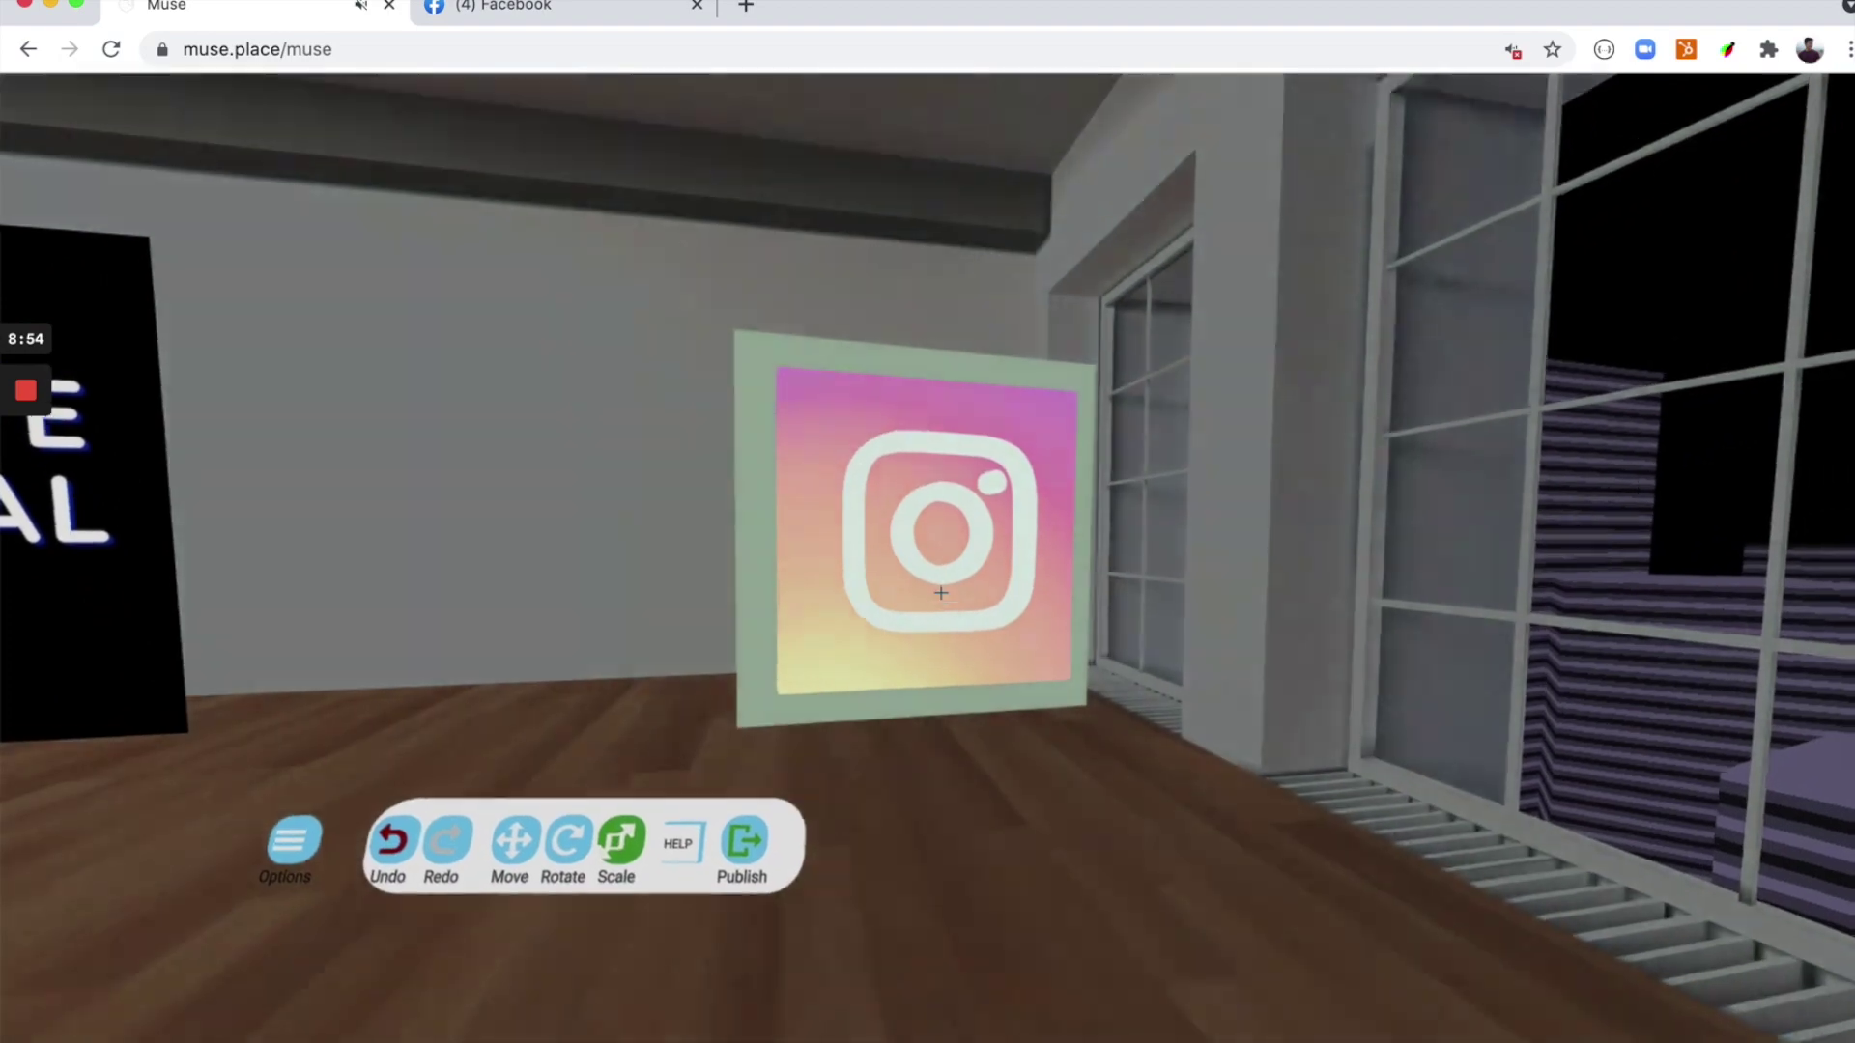
{"action": "left_click_drag", "start_coordinate": [940, 593], "coordinate": [941, 593]}
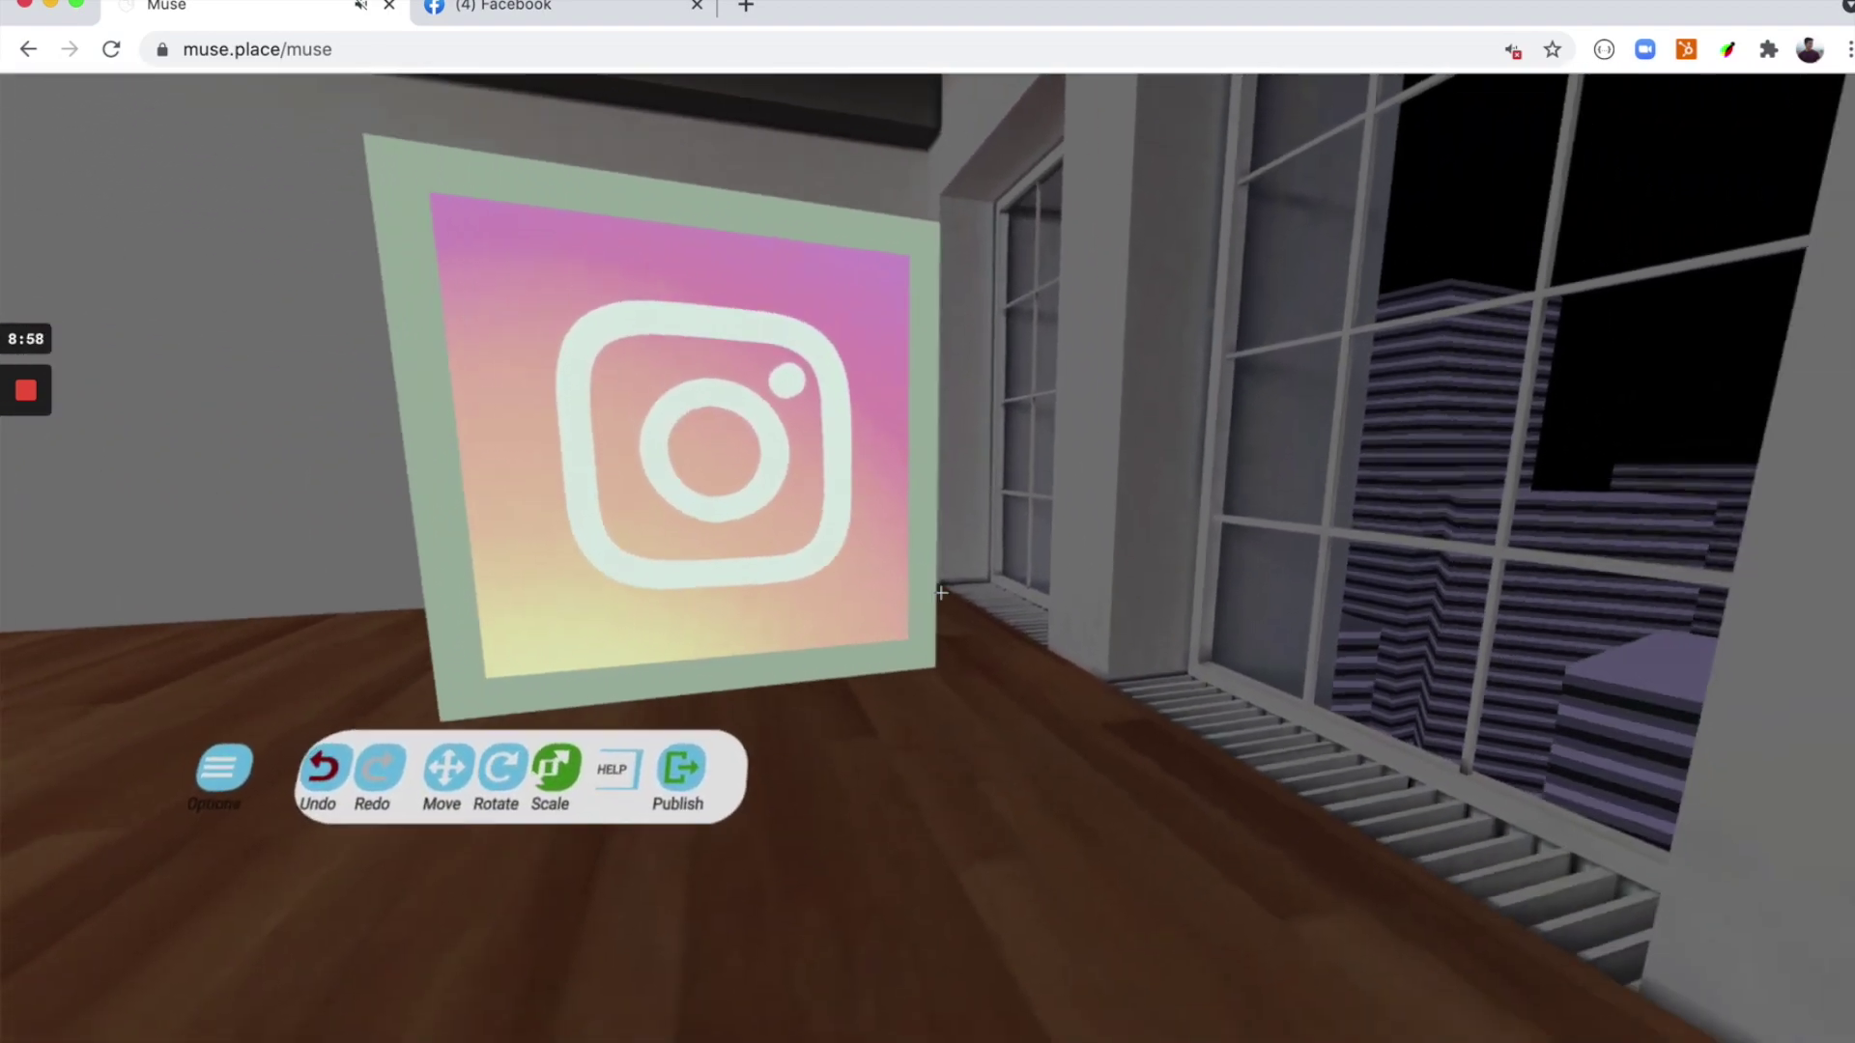
- Examine the enlarged Instagram button from the front and side, and compare its size with the panels around the room
{"action": "key", "text": "Right"}
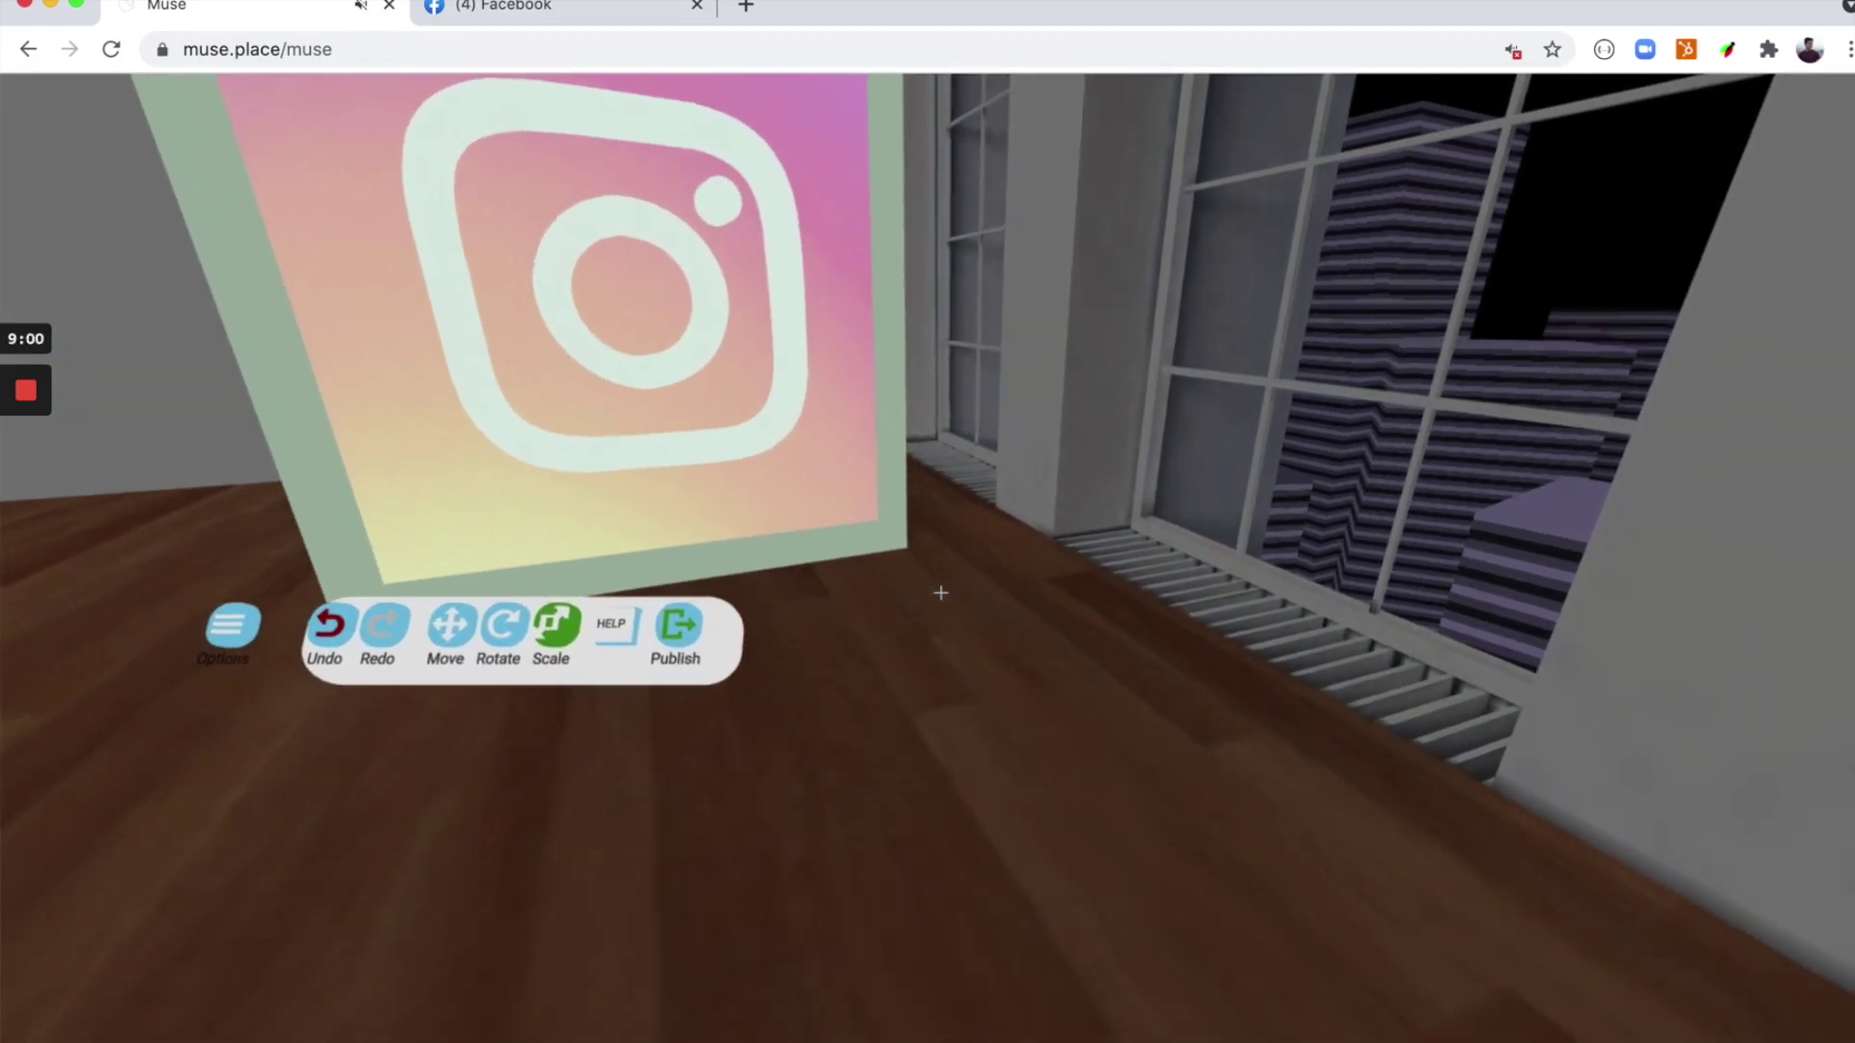
{"action": "key", "text": "Right"}
{"action": "key", "text": "Left"}
{"action": "key", "text": "Down"}
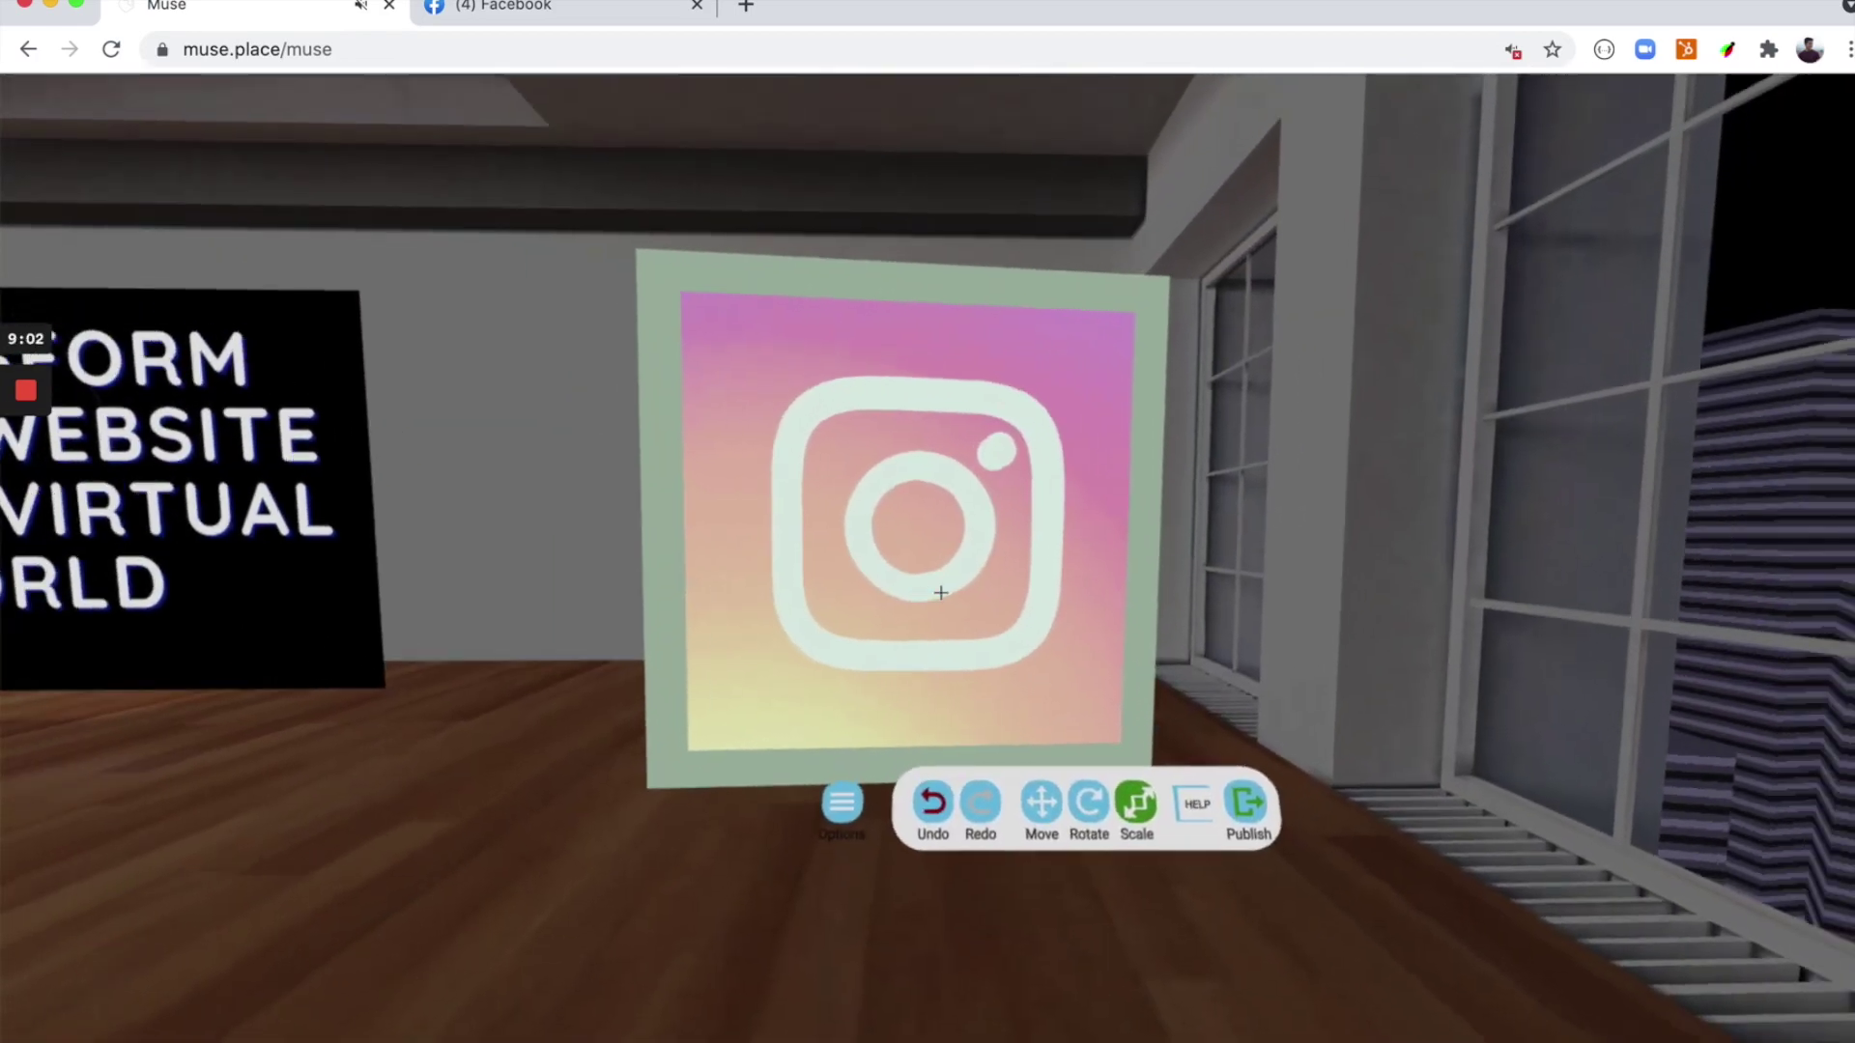
{"action": "key", "text": "a"}
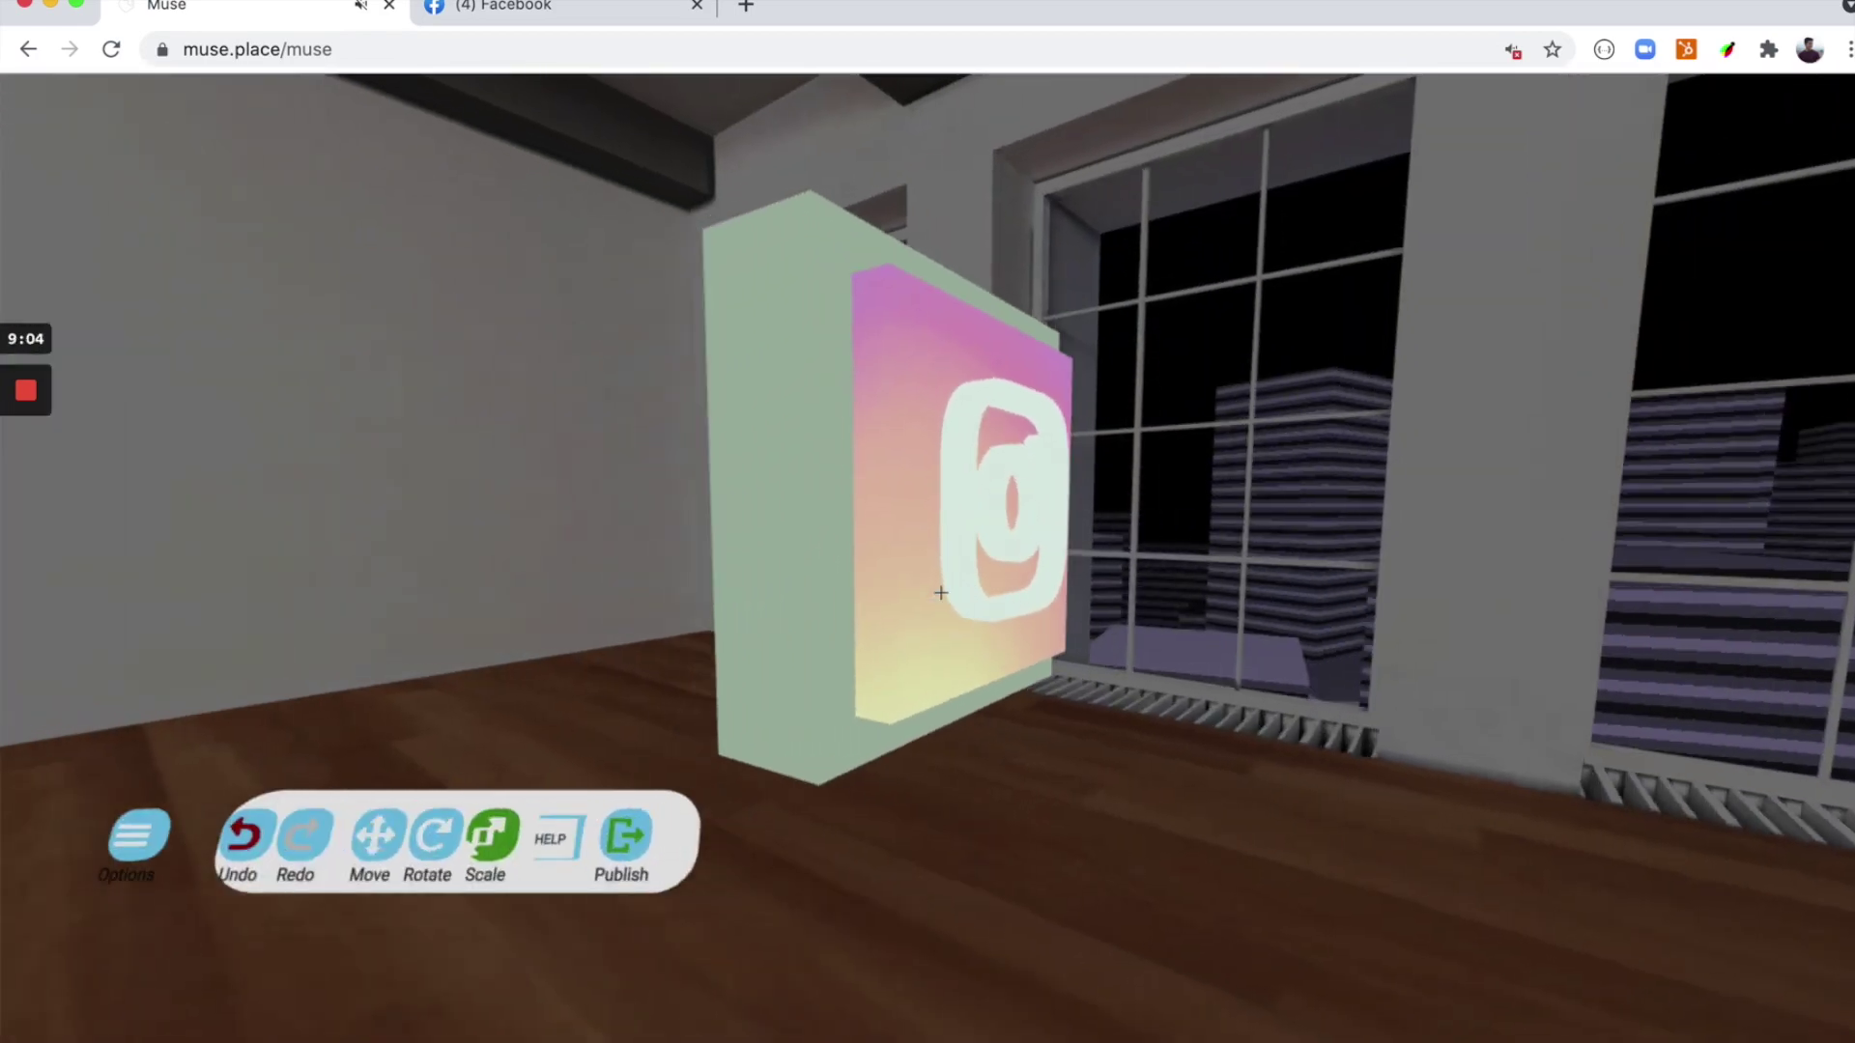
{"action": "key", "text": "d"}
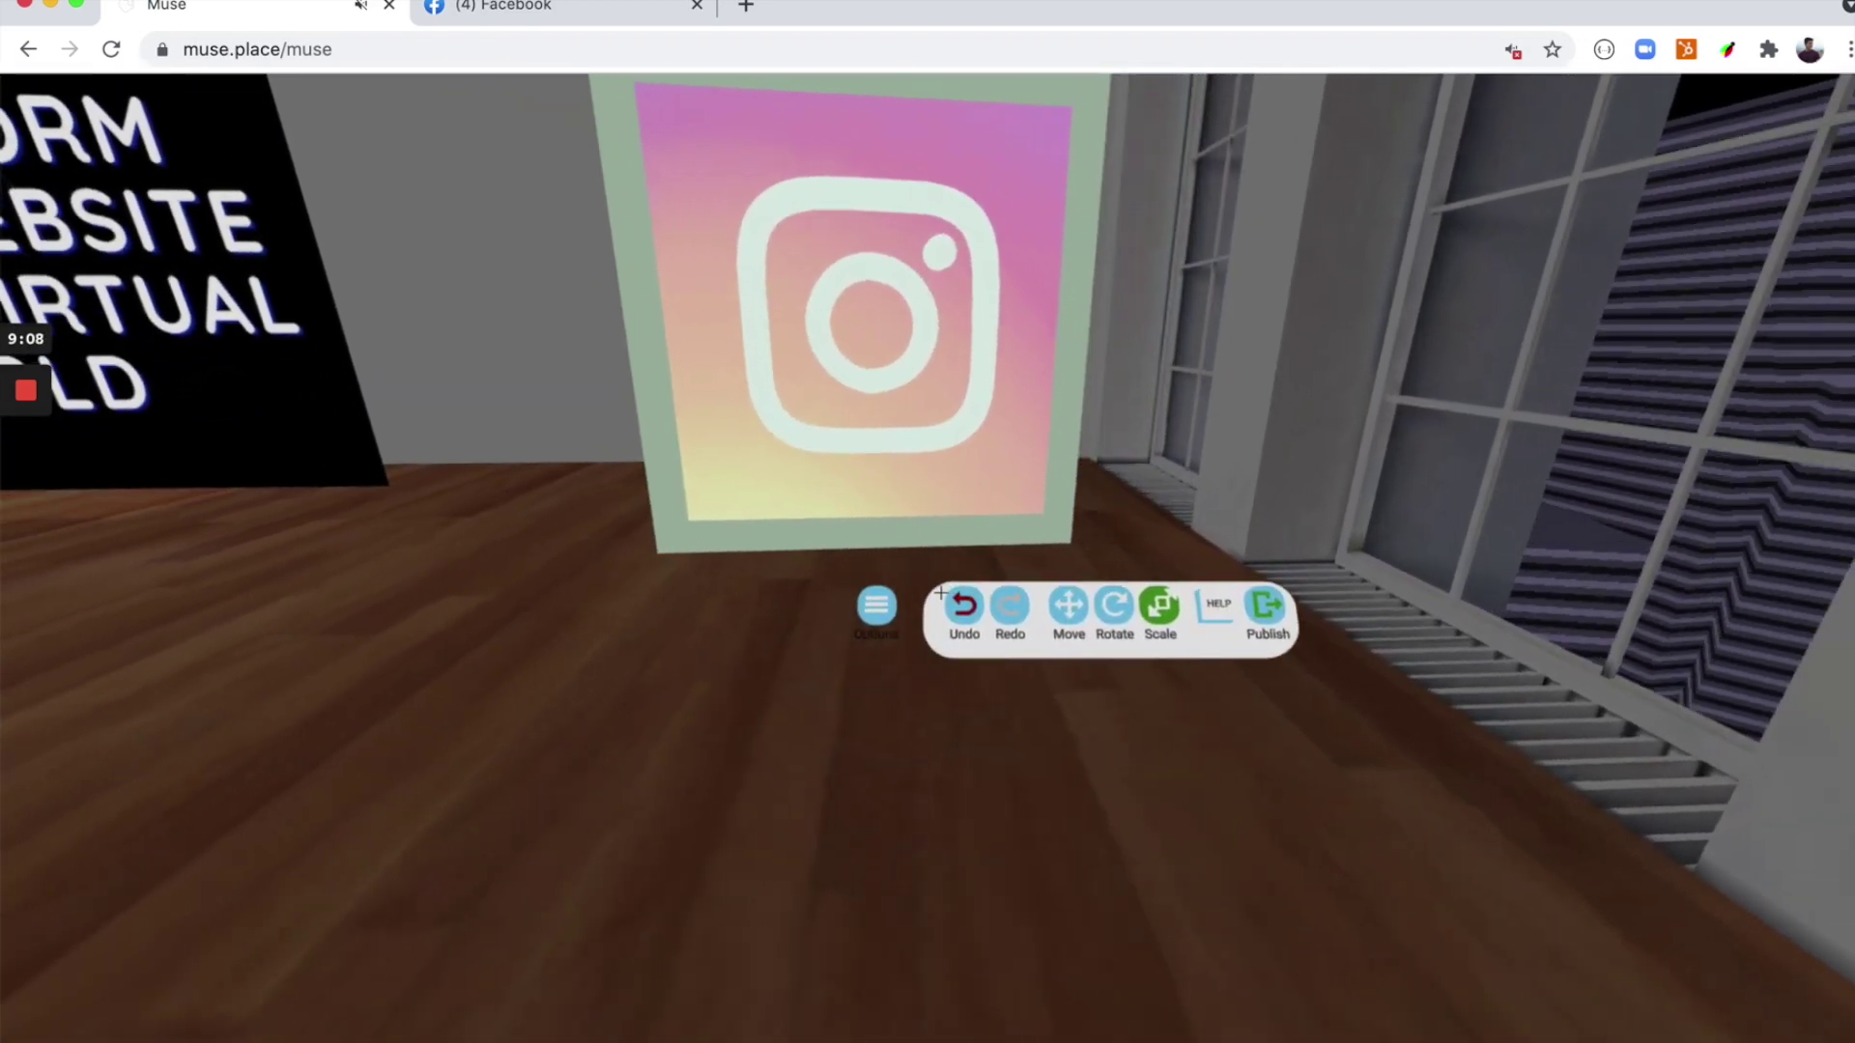
{"action": "key", "text": "Left"}
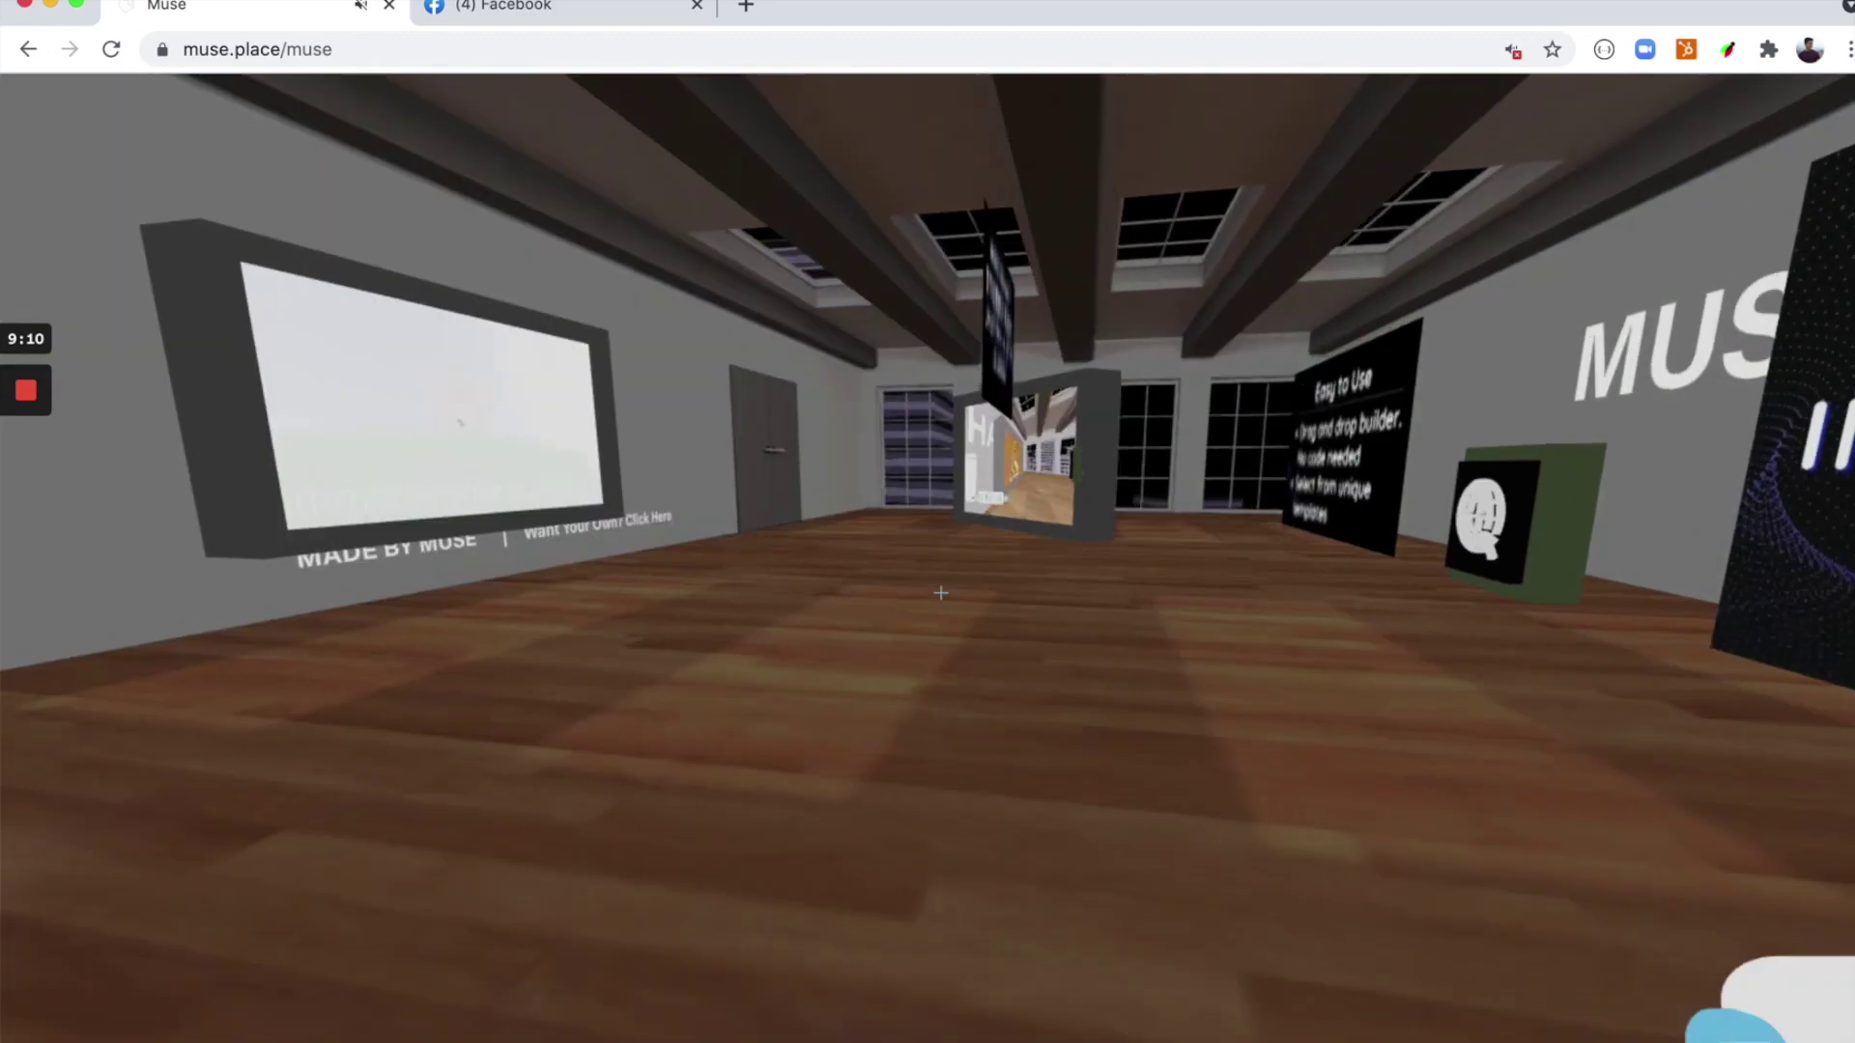
{"action": "key", "text": "Right"}
{"action": "key", "text": "s"}
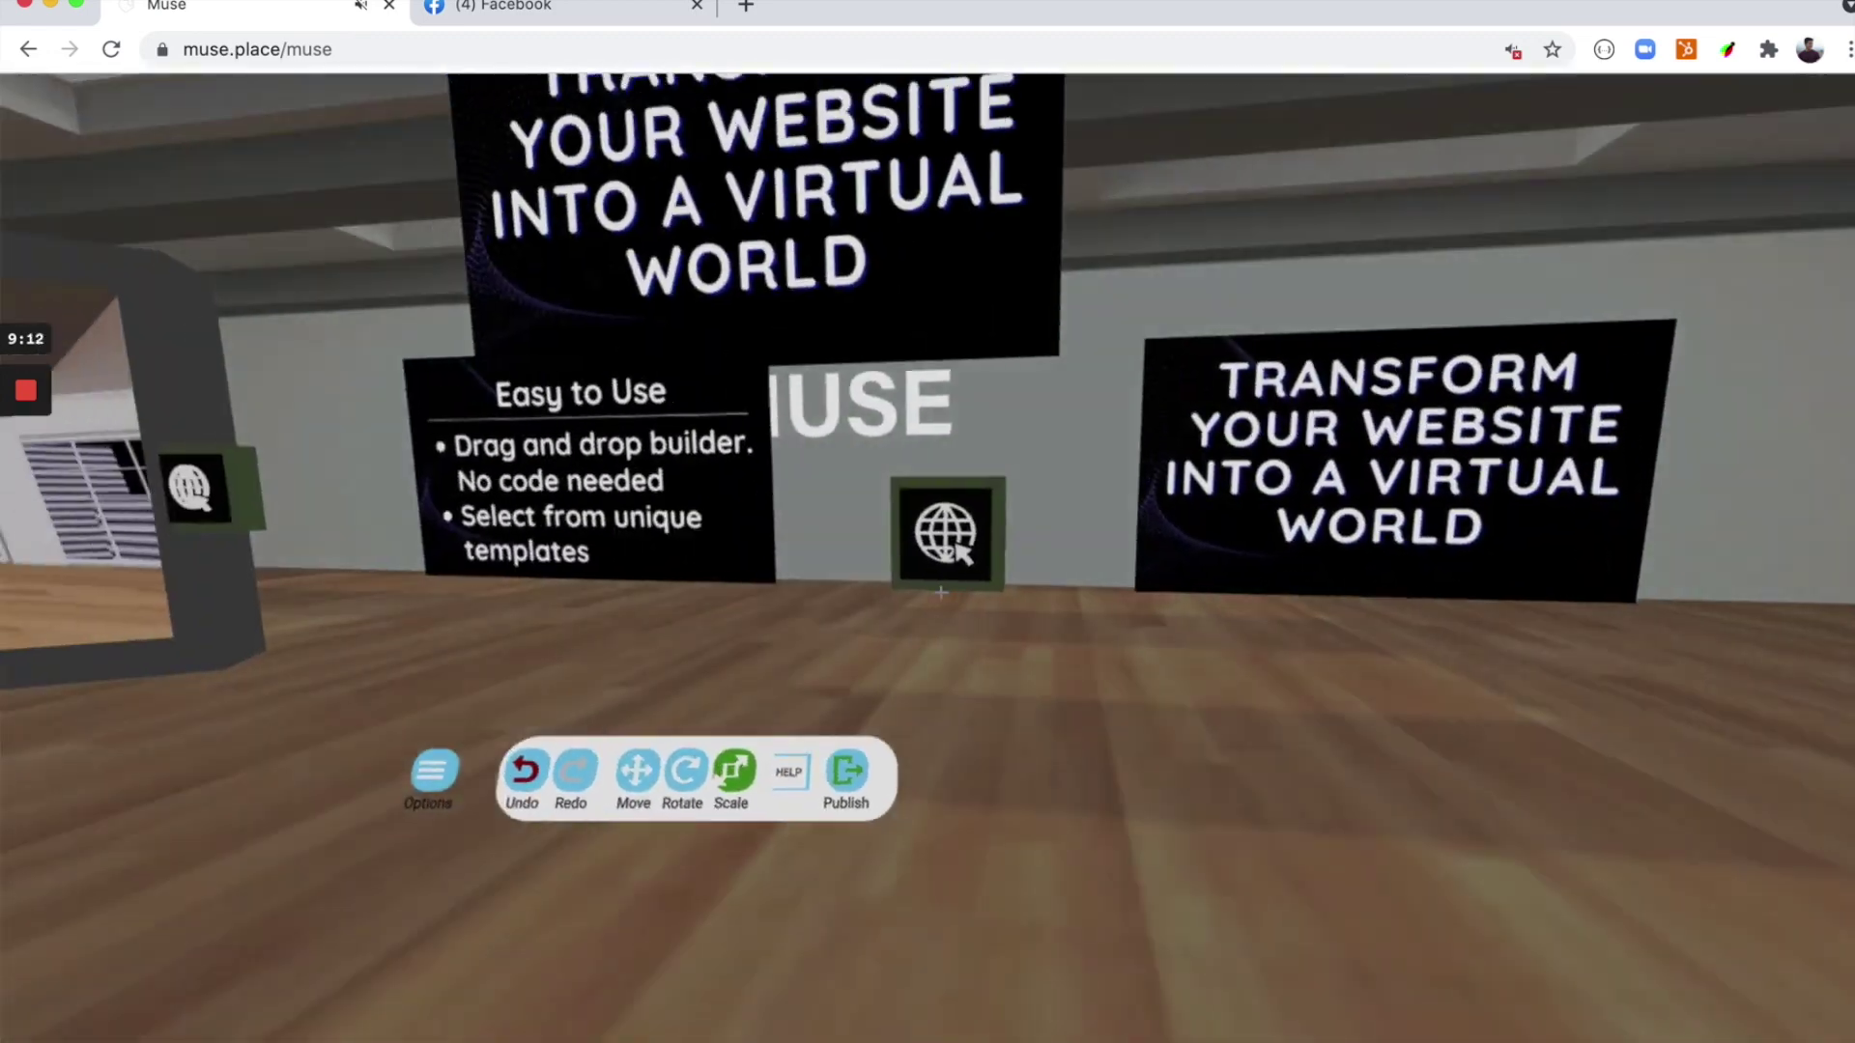
{"action": "key", "text": "a"}
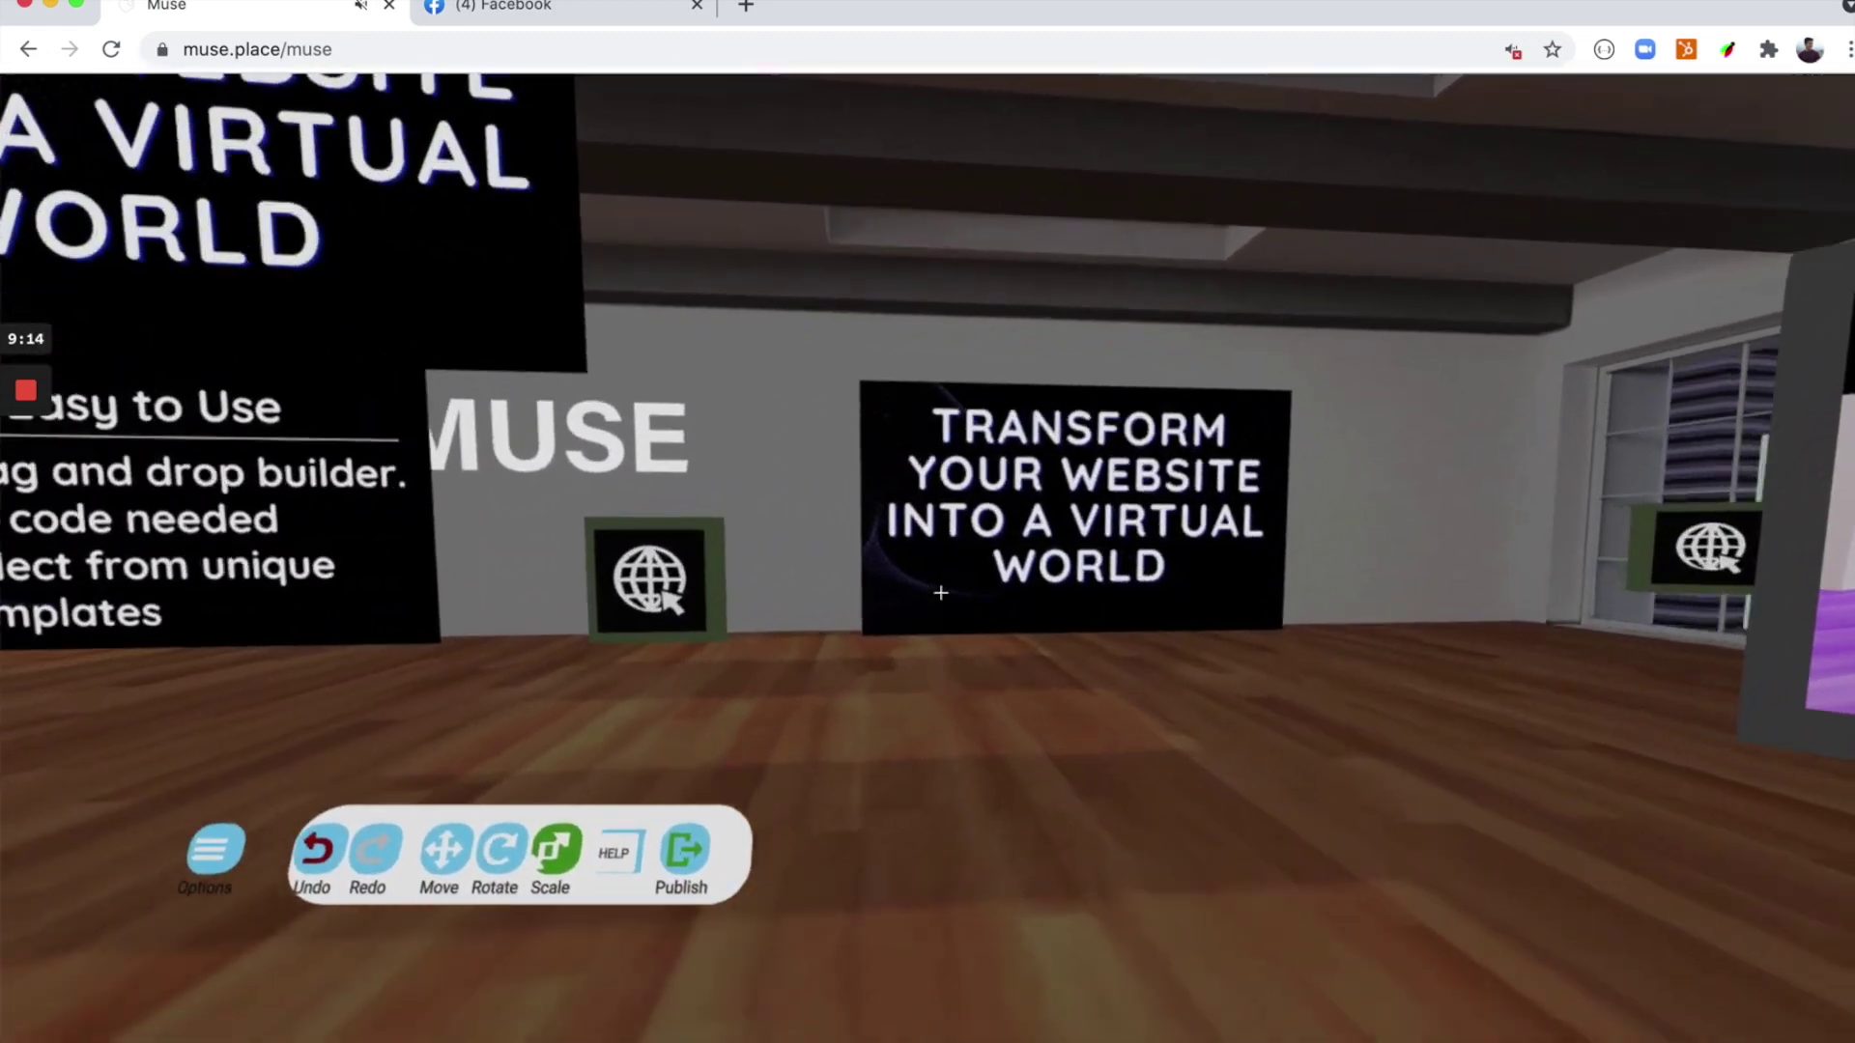
{"action": "key", "text": "d"}
{"action": "key", "text": "d"}
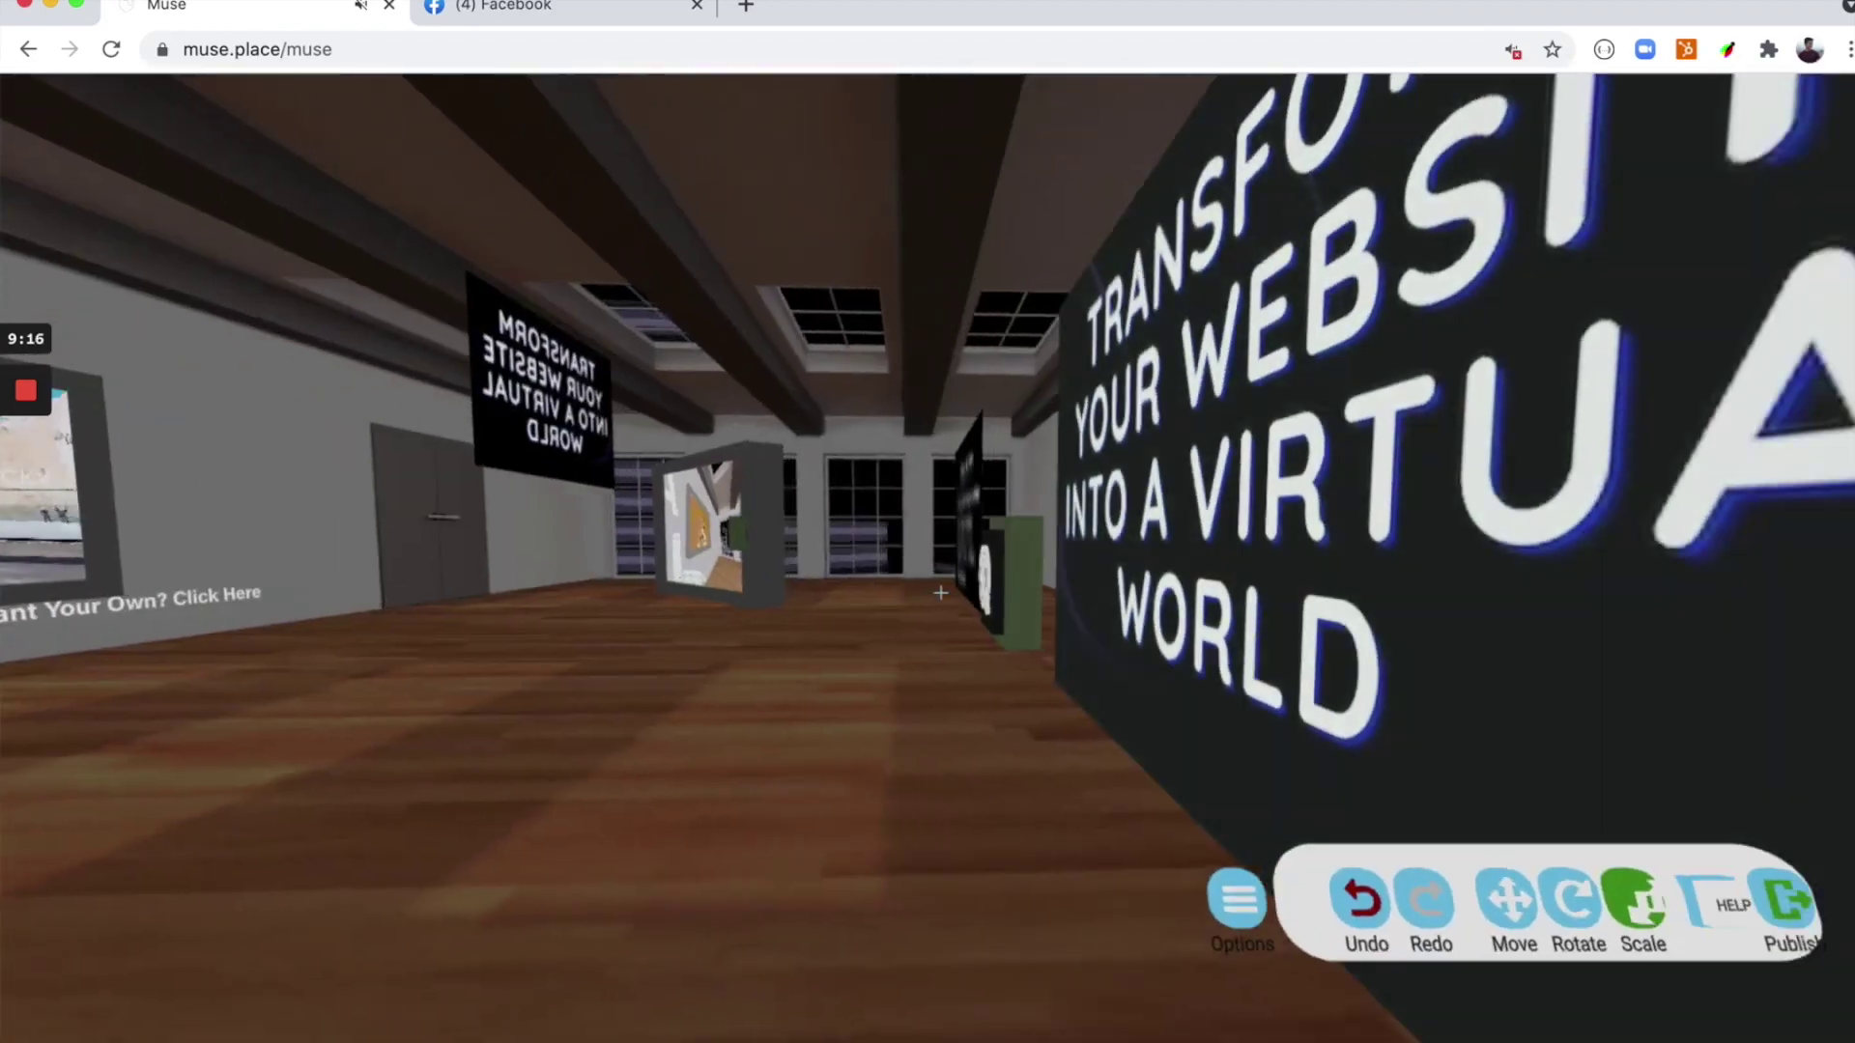
{"action": "key", "text": "s"}
{"action": "key", "text": "s"}
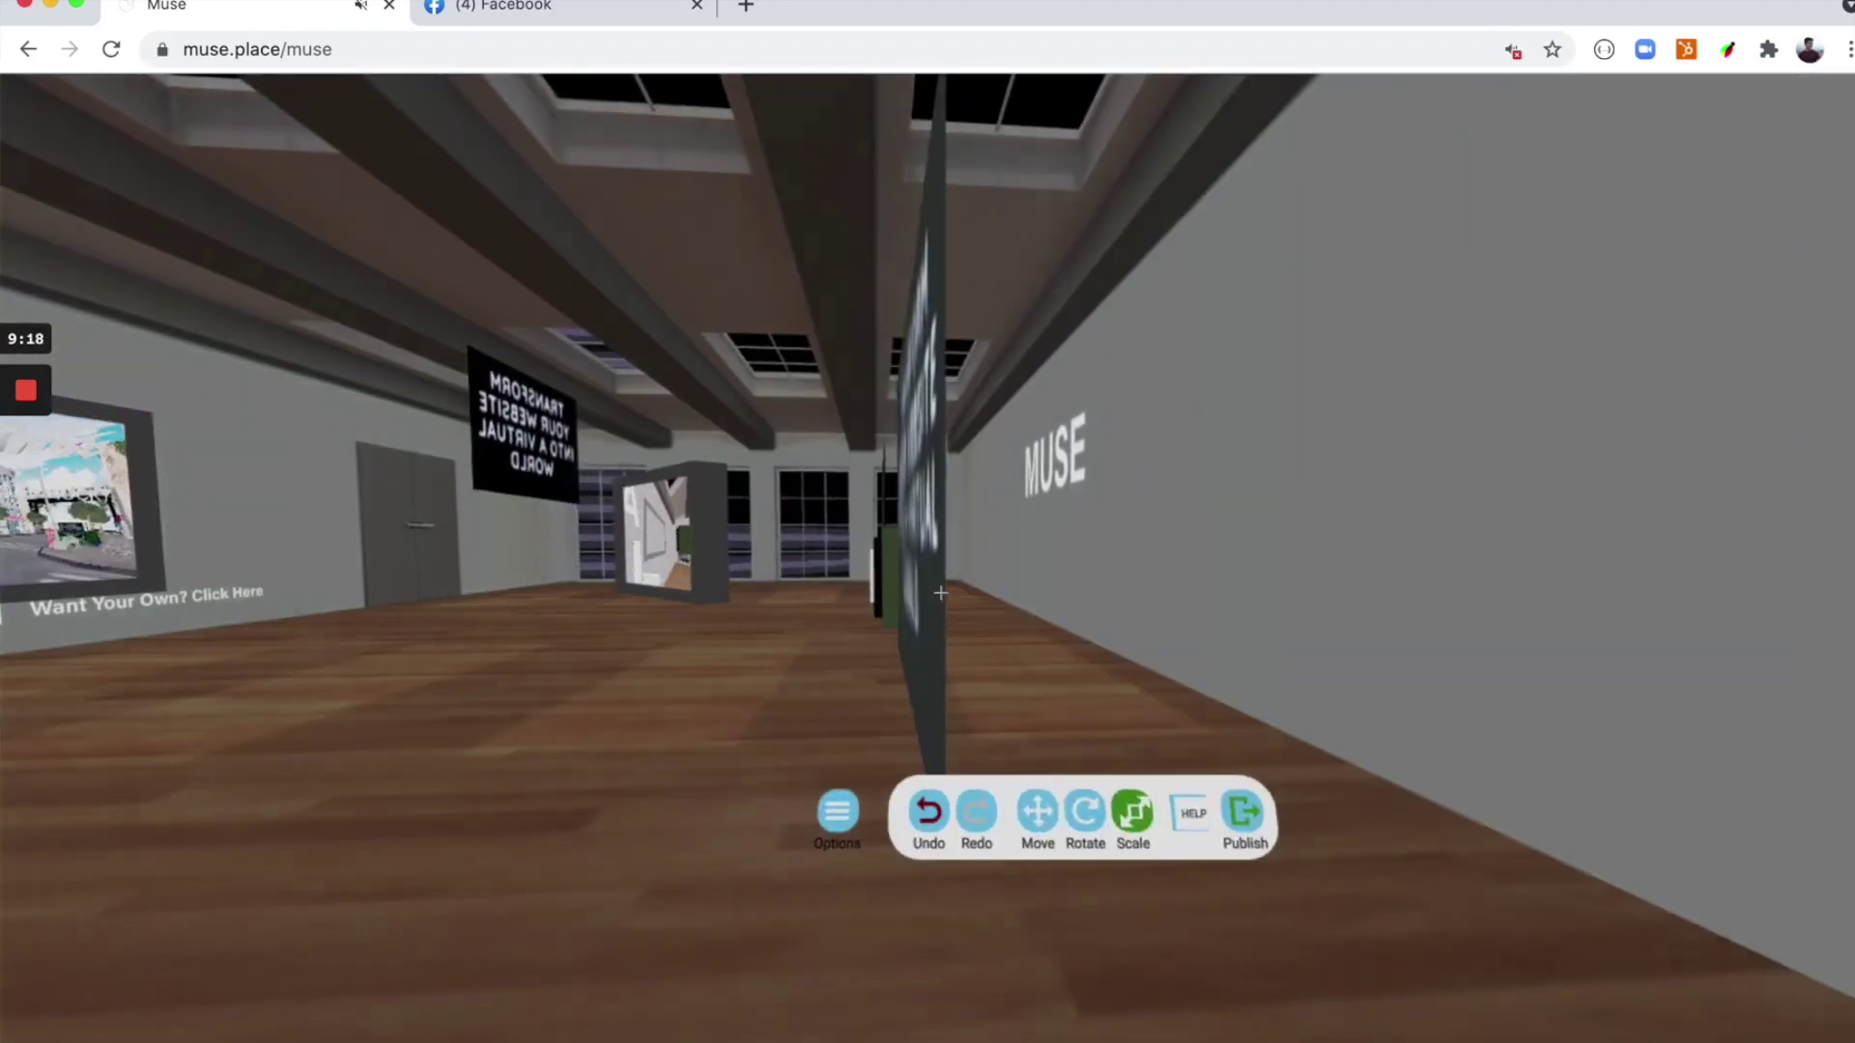
{"action": "key", "text": "w"}
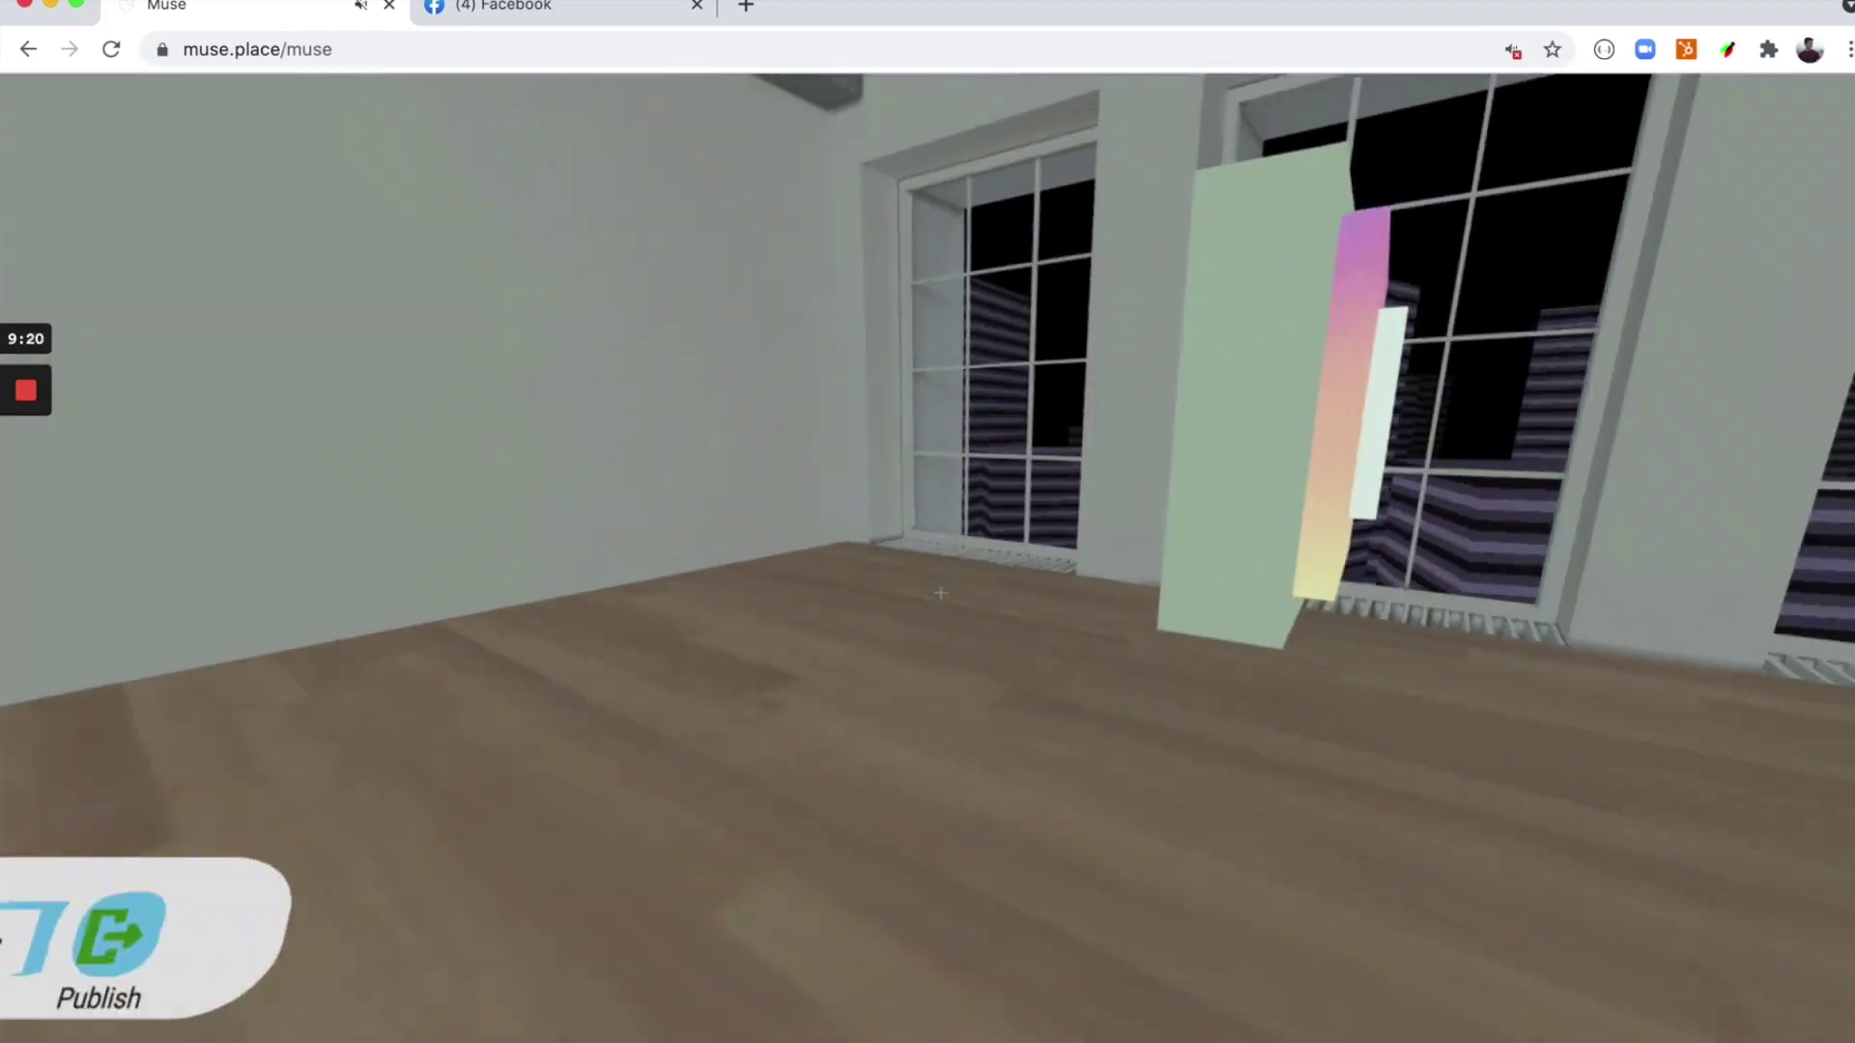
- Undo the scaling of the Instagram button and walk back towards it to check its size
{"action": "key", "text": "s"}
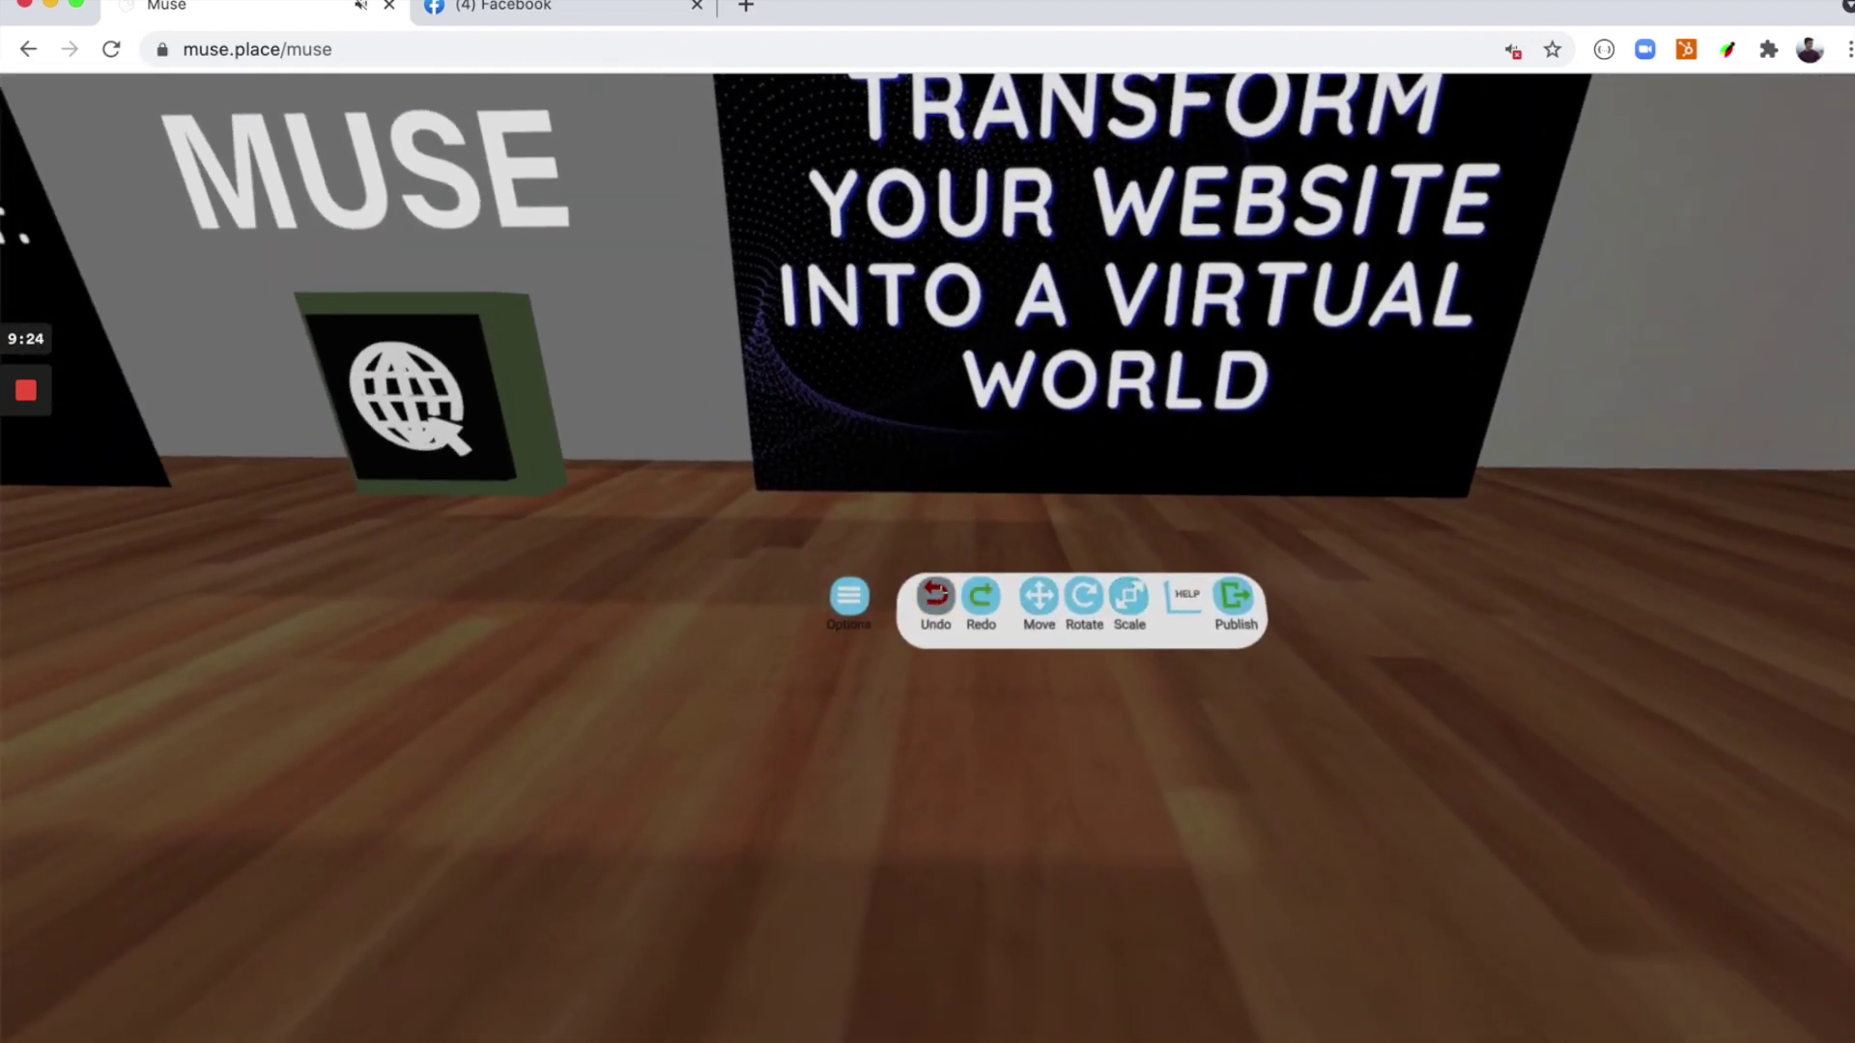
{"action": "key", "text": "w"}
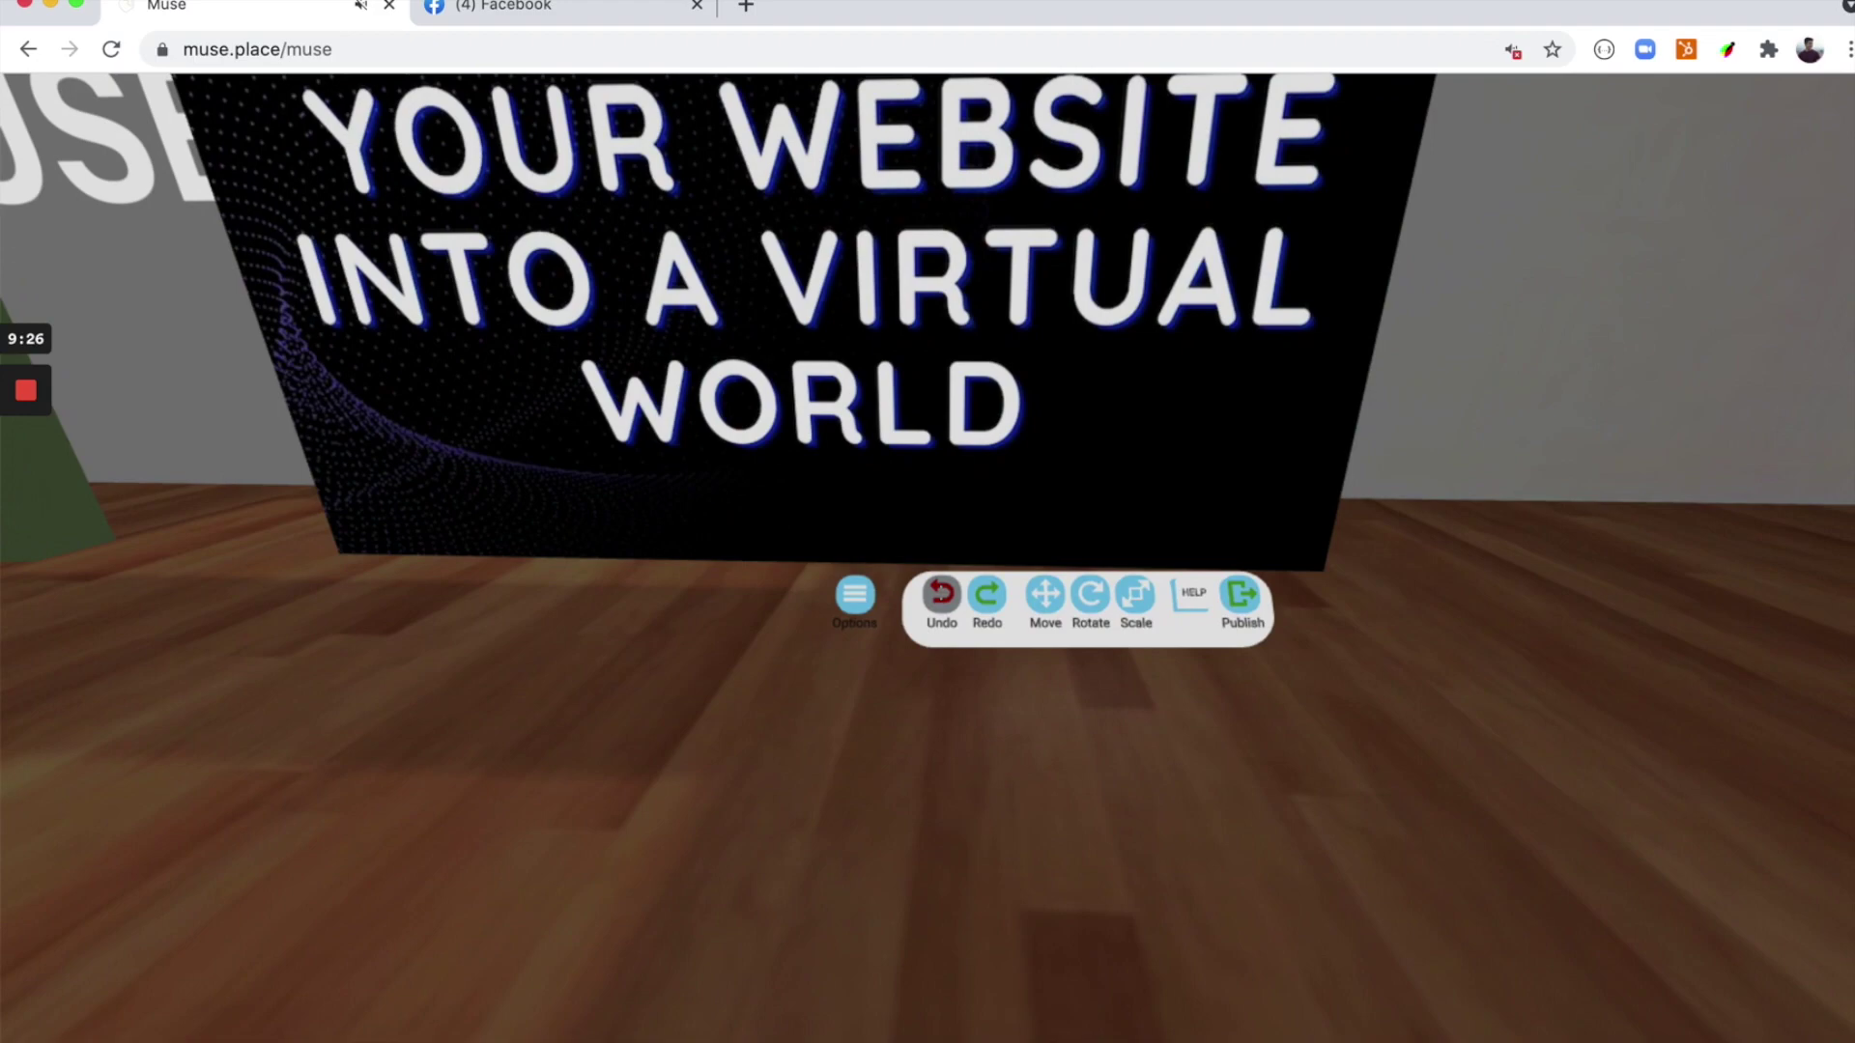
{"action": "key", "text": "w"}
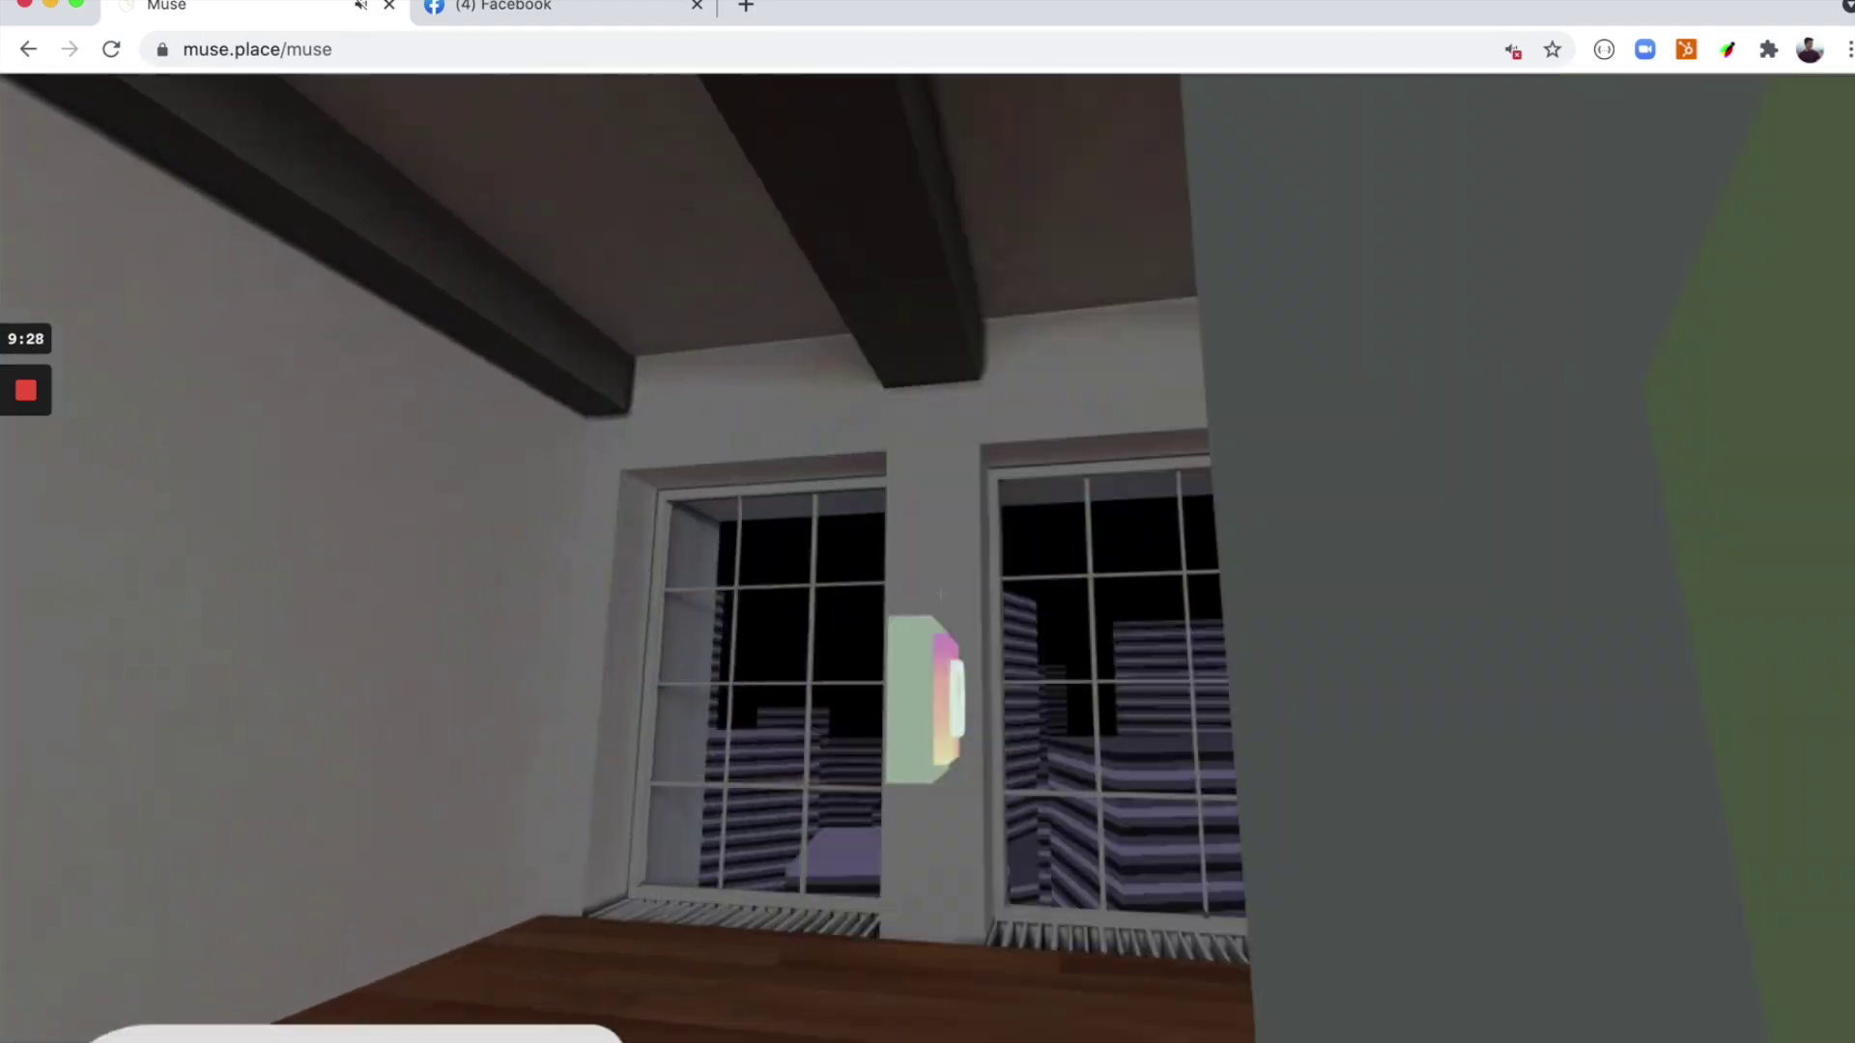
- Step away from the Instagram button and look over the panels and website buttons around the MUSE sign
{"action": "key", "text": "a"}
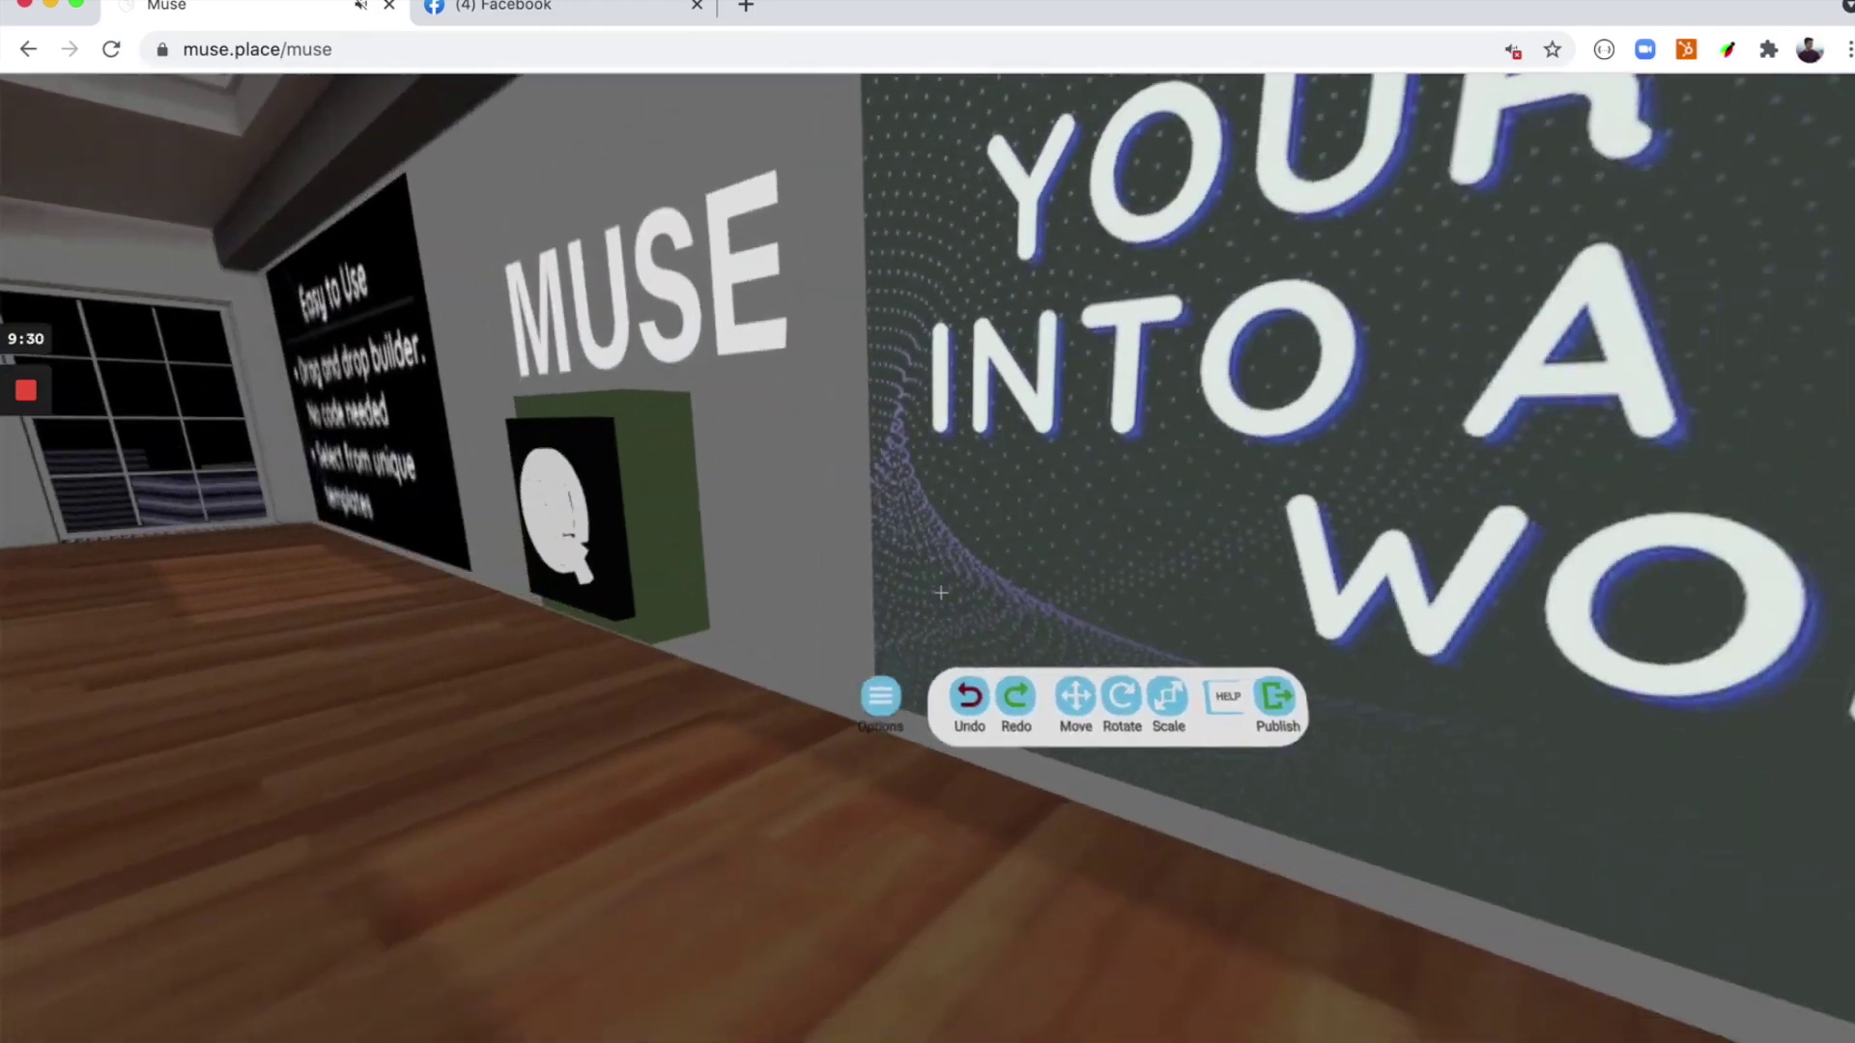
{"action": "key", "text": "Down"}
{"action": "key", "text": "Left"}
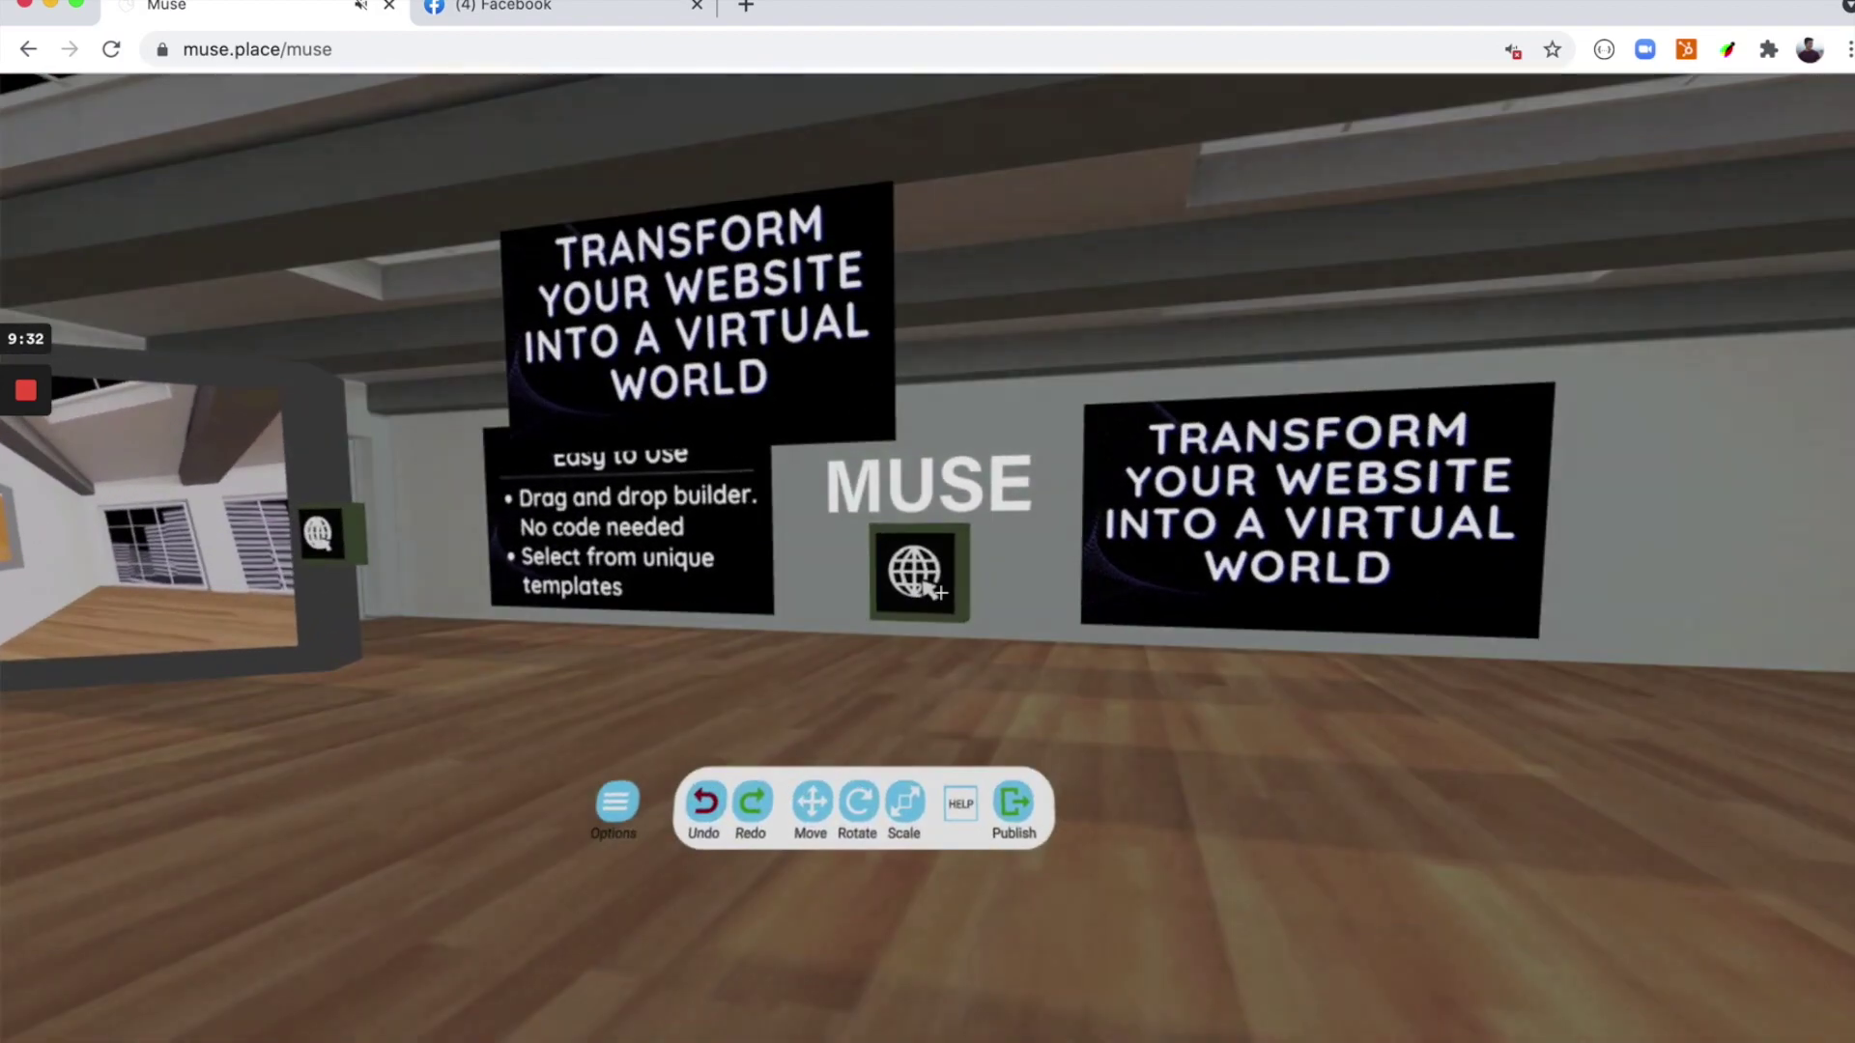
{"action": "key", "text": "a"}
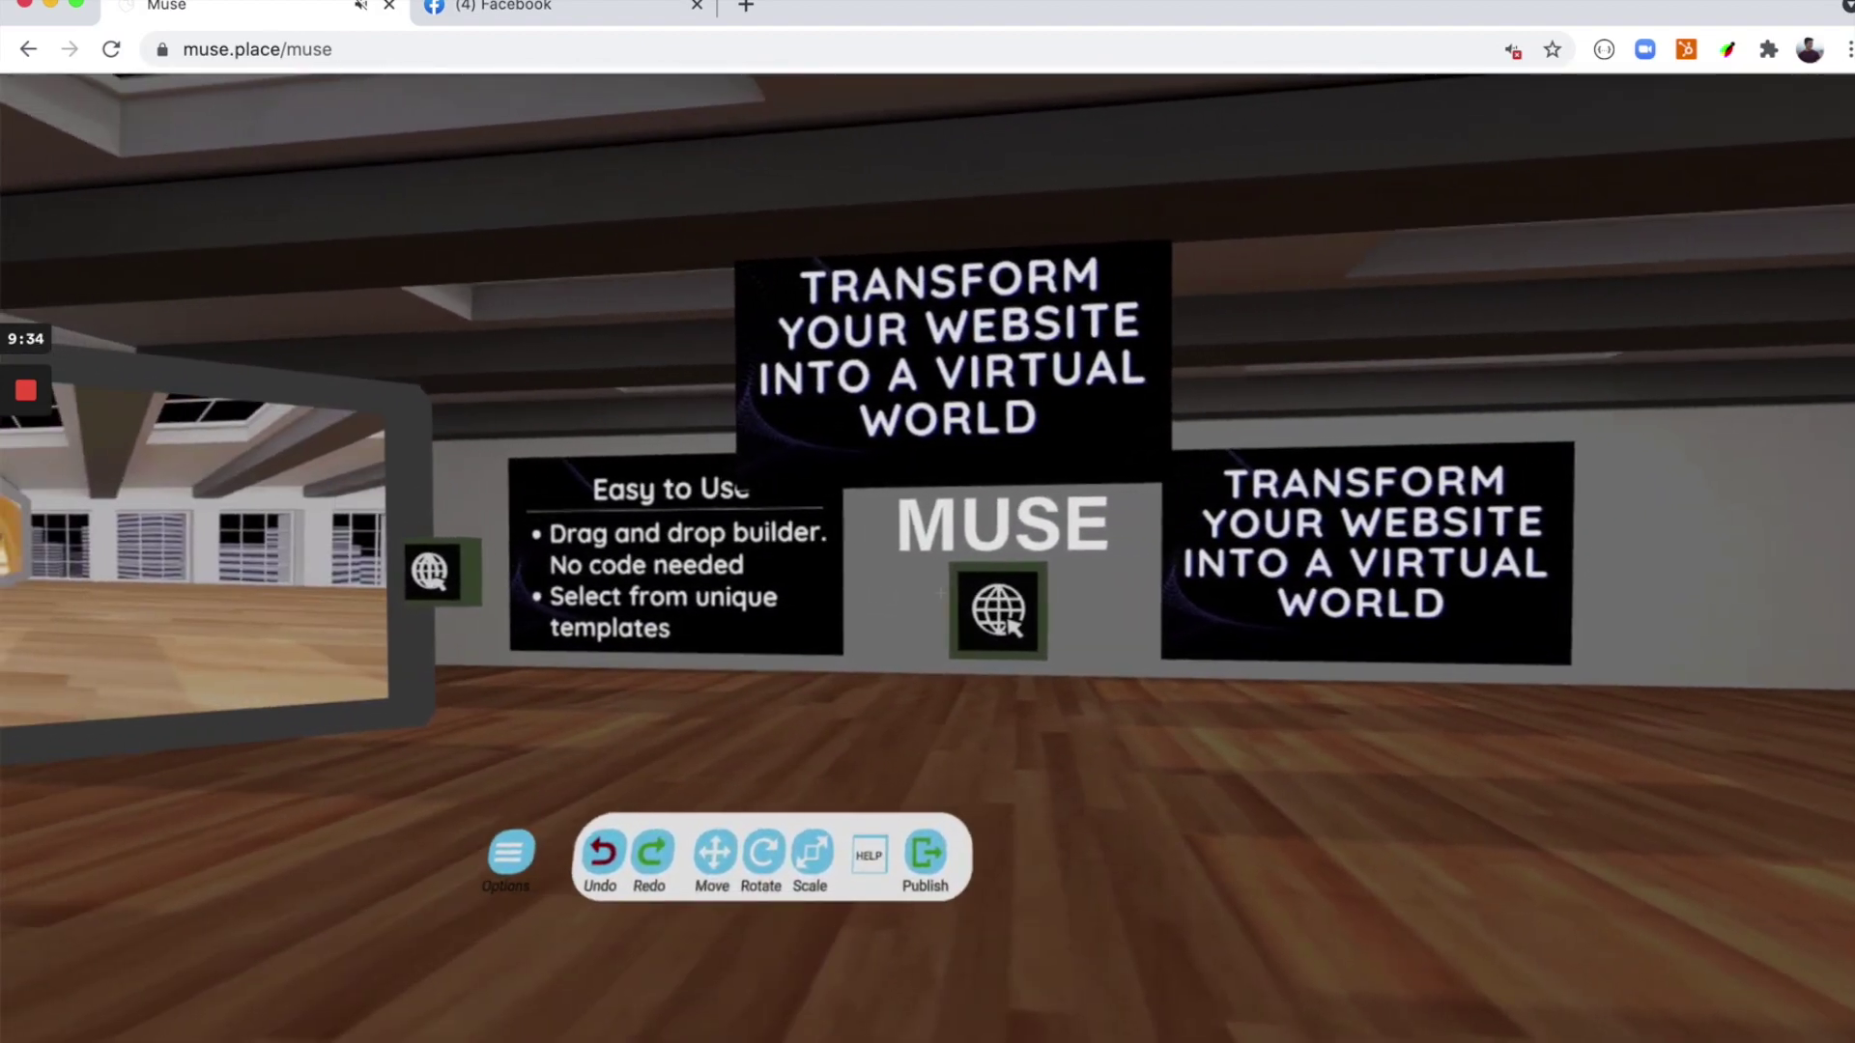
{"action": "key", "text": "Right"}
{"action": "key", "text": "Left"}
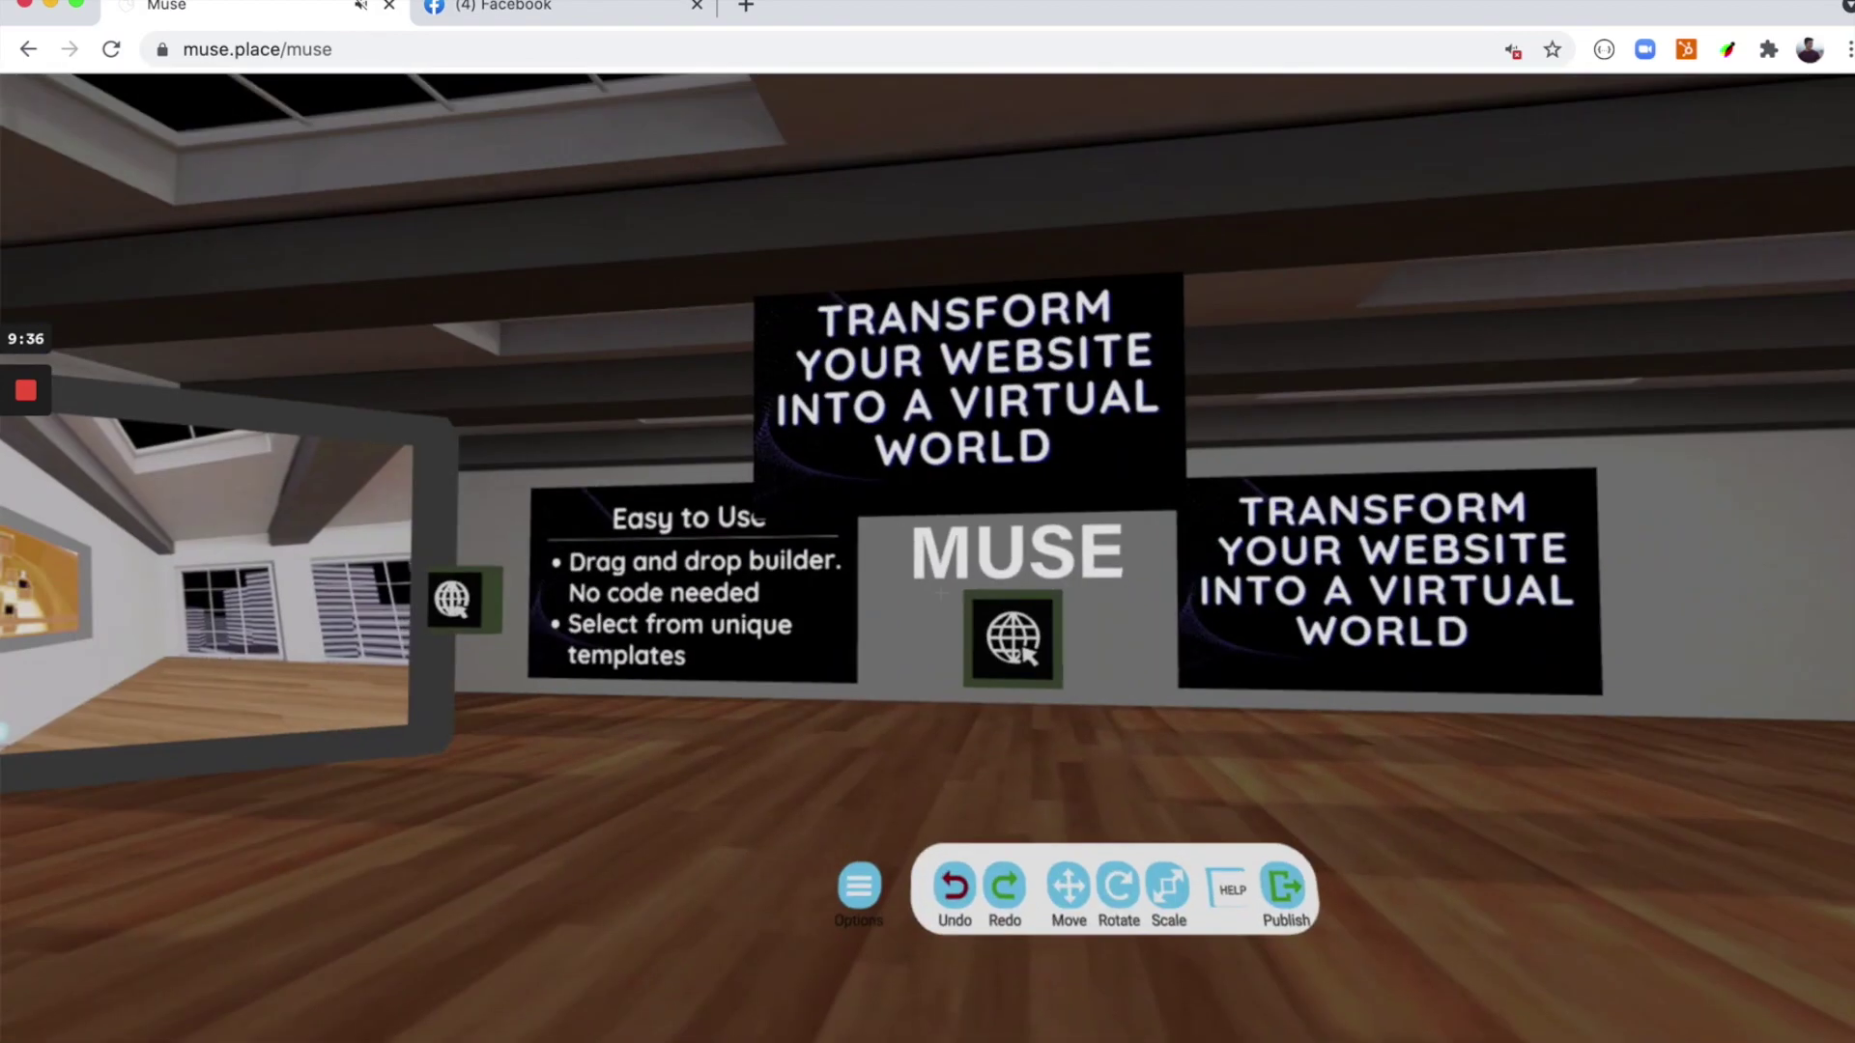
{"action": "key", "text": "Right"}
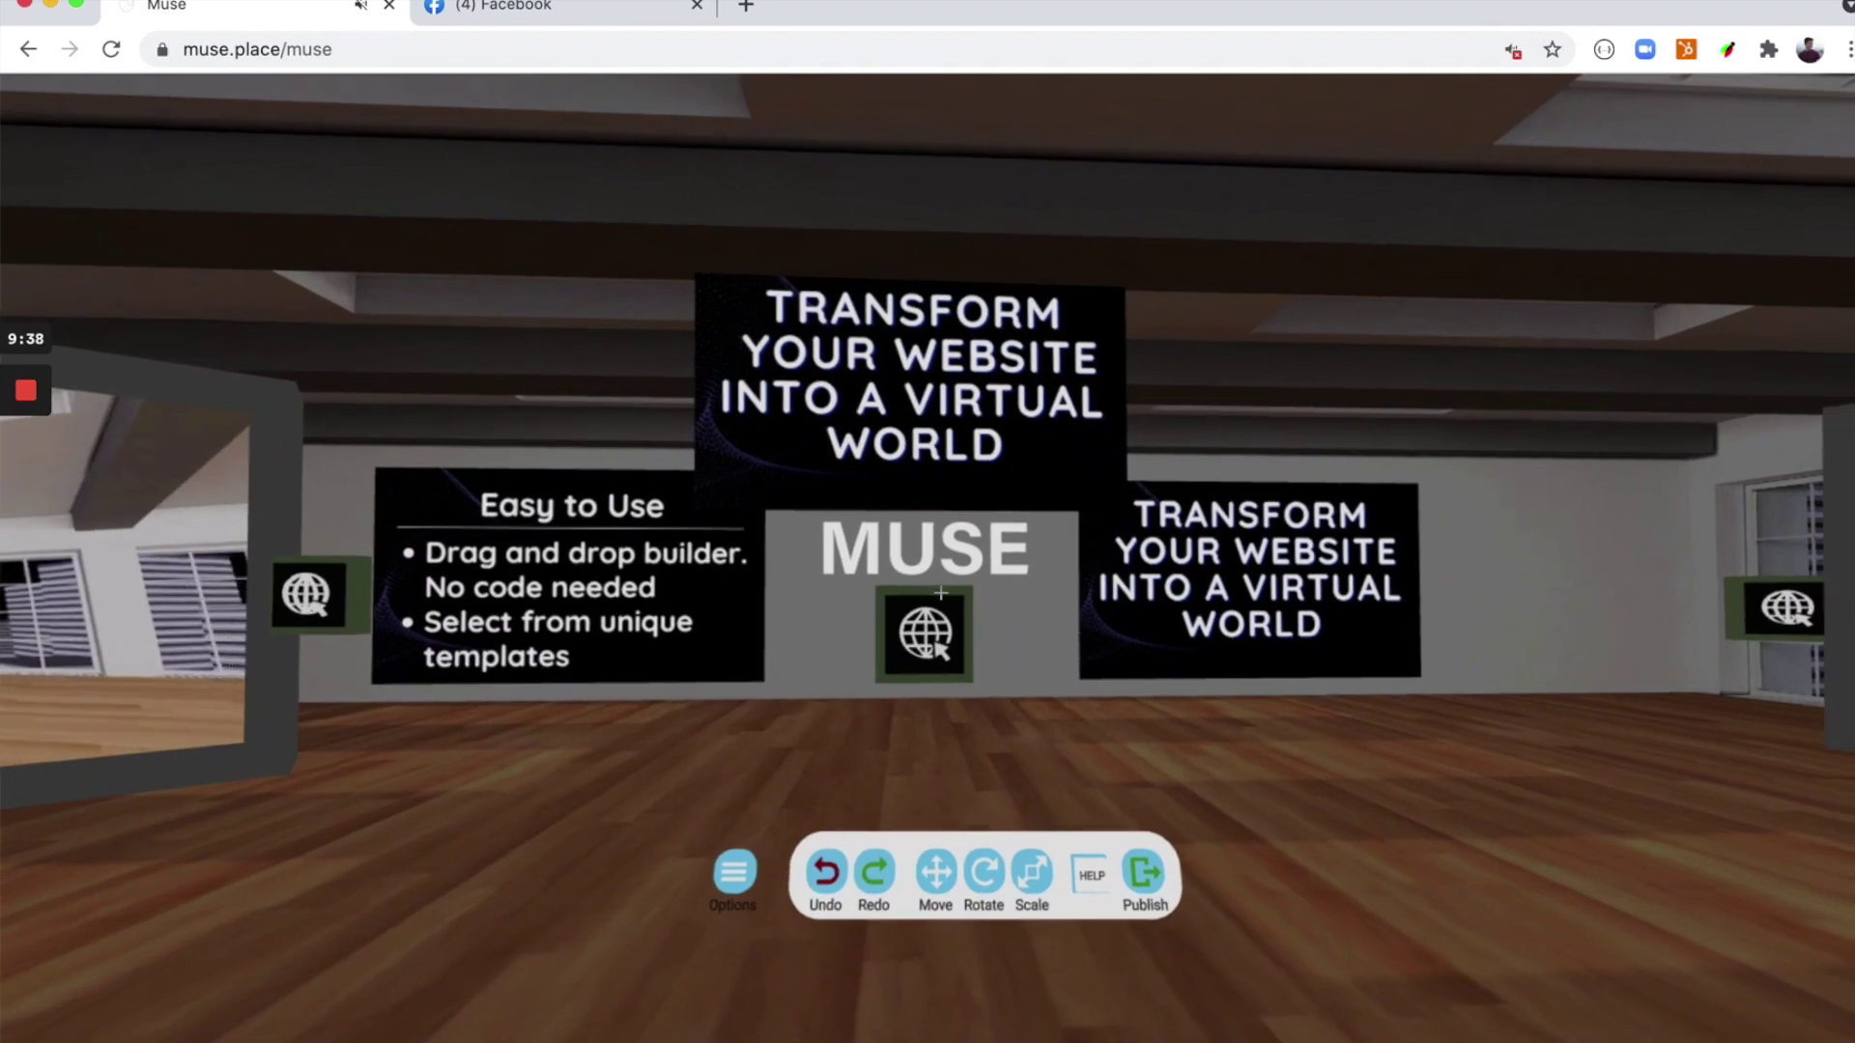
{"action": "key", "text": "w"}
{"action": "key", "text": "a"}
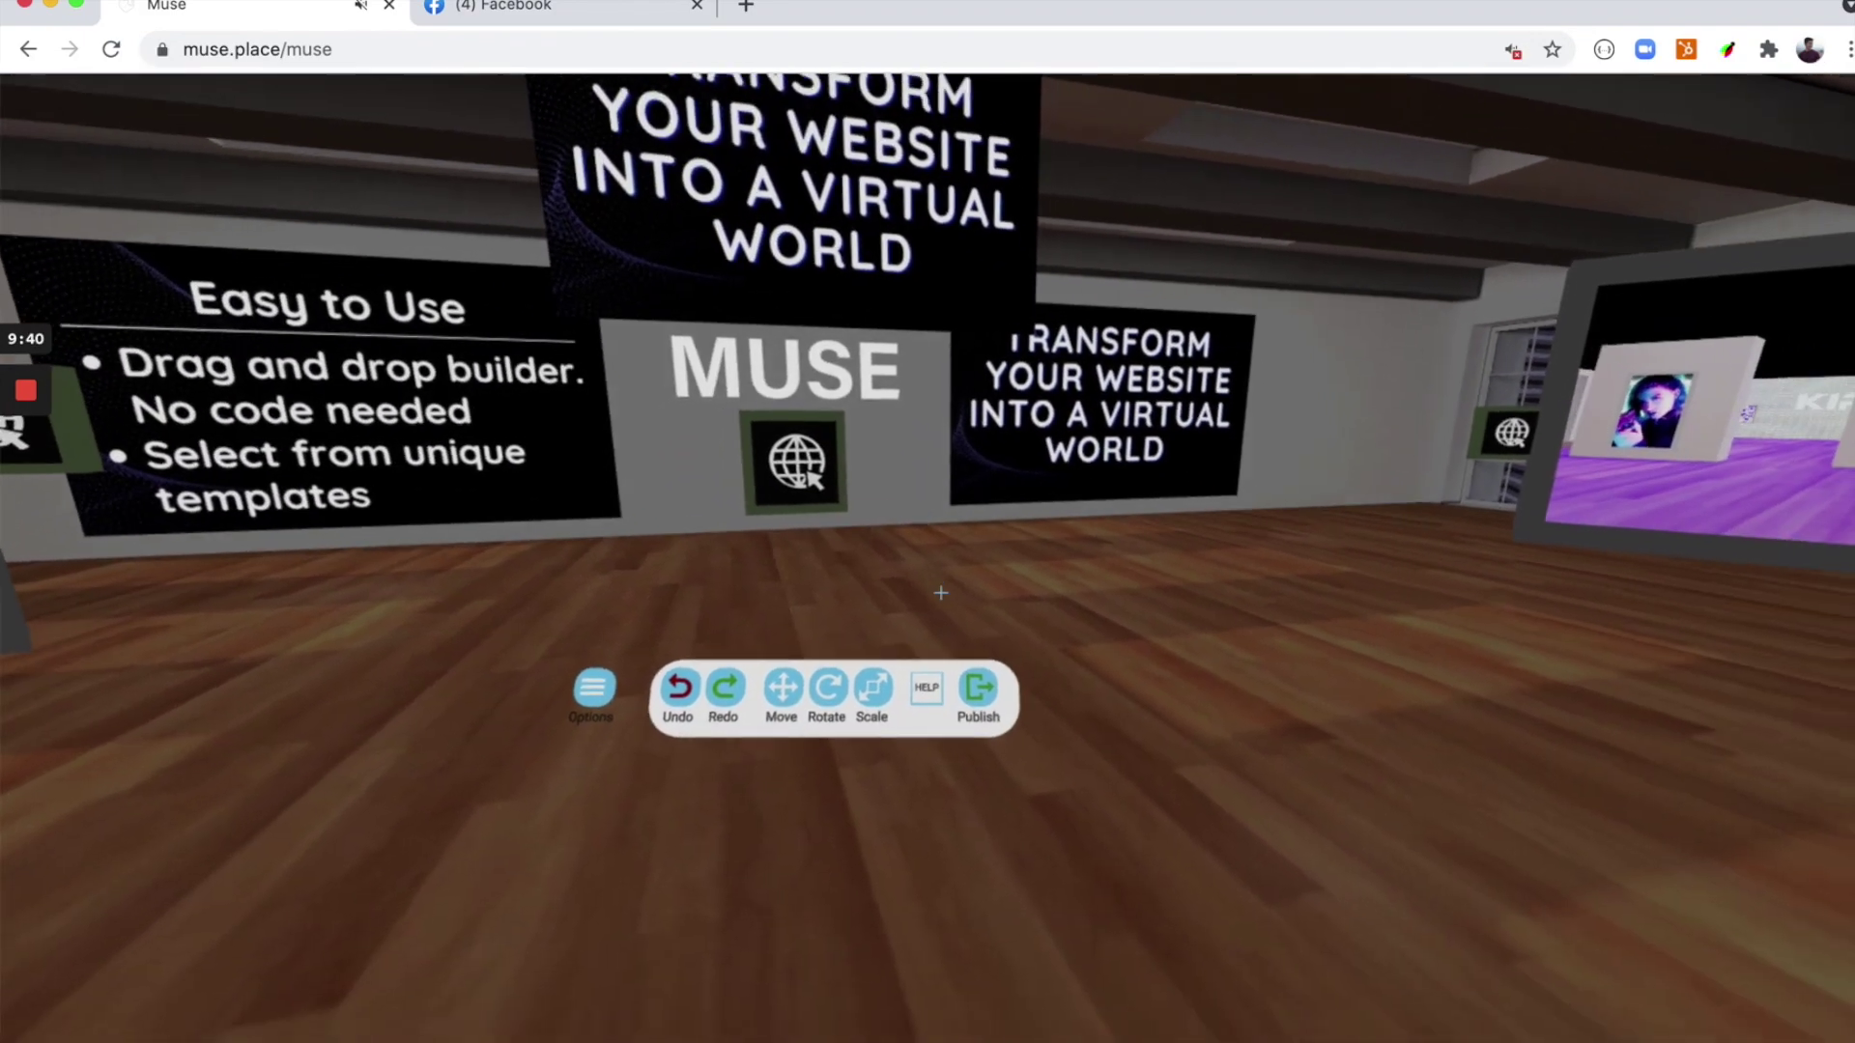
{"action": "key", "text": "Up"}
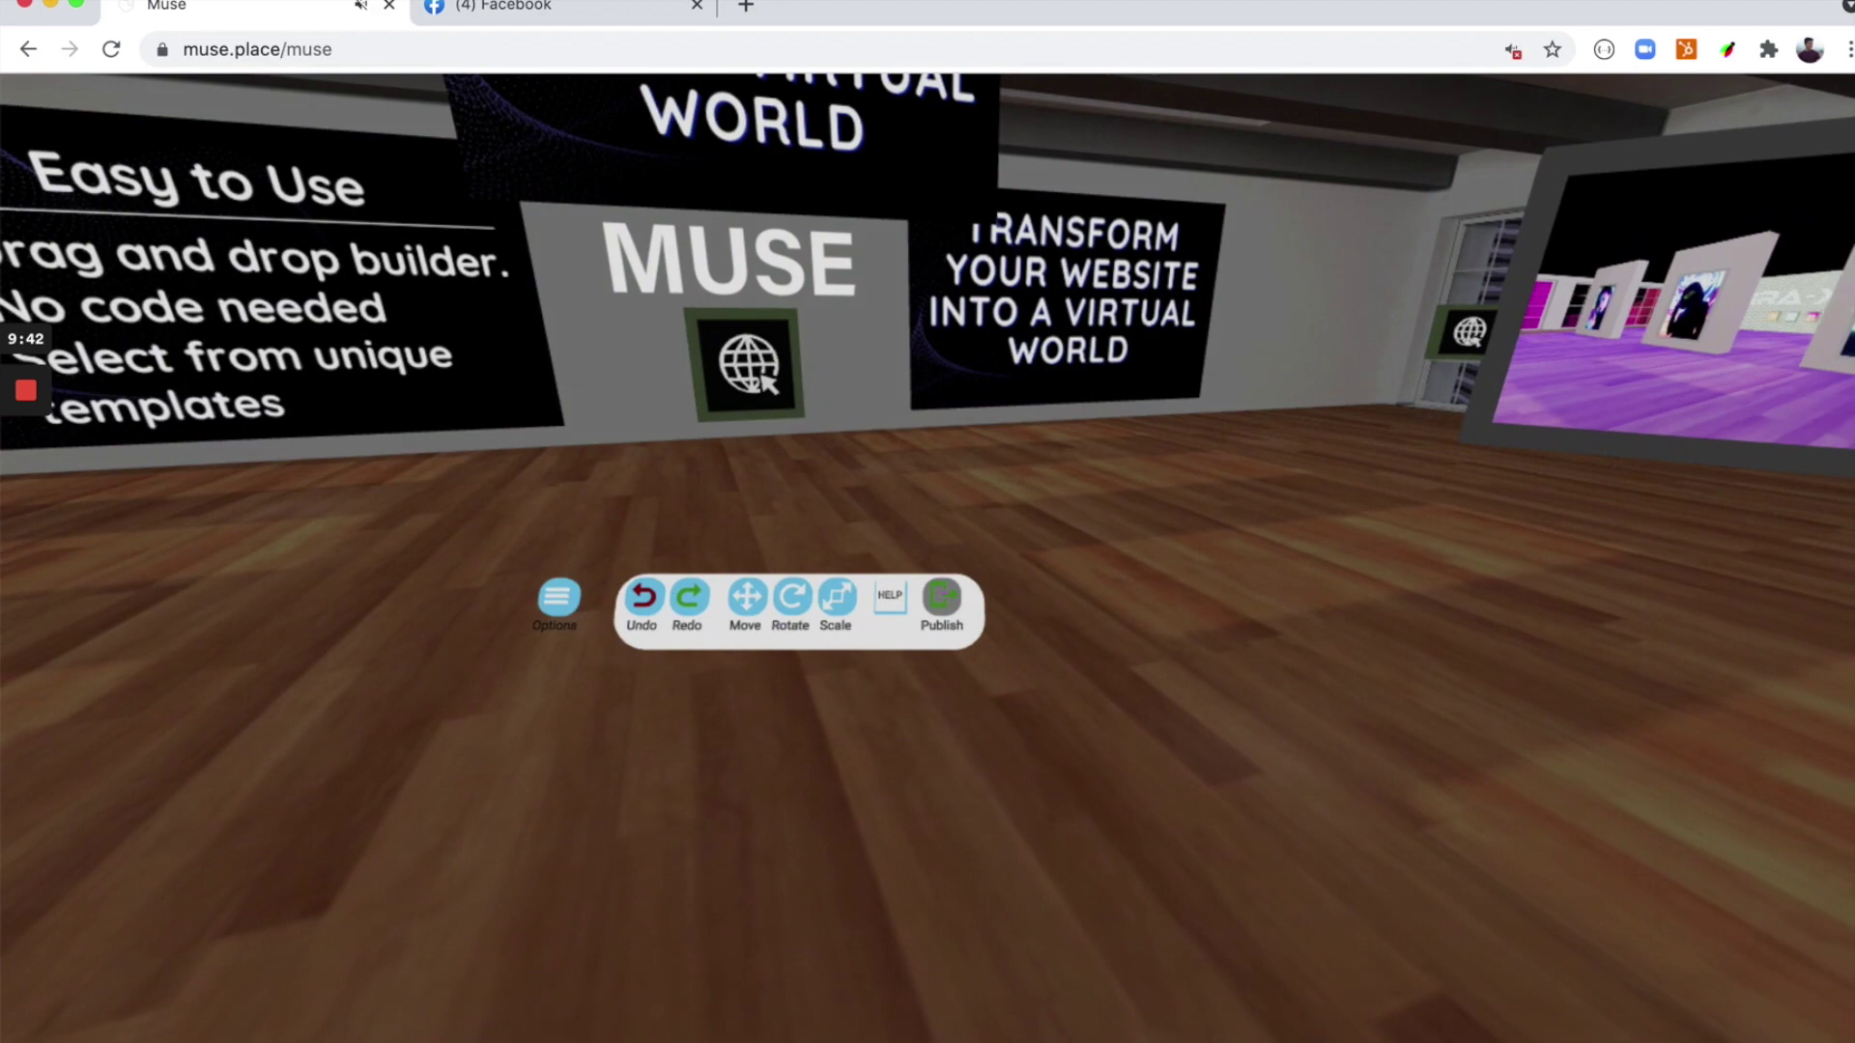
{"action": "left_click", "coordinate": [941, 594]}
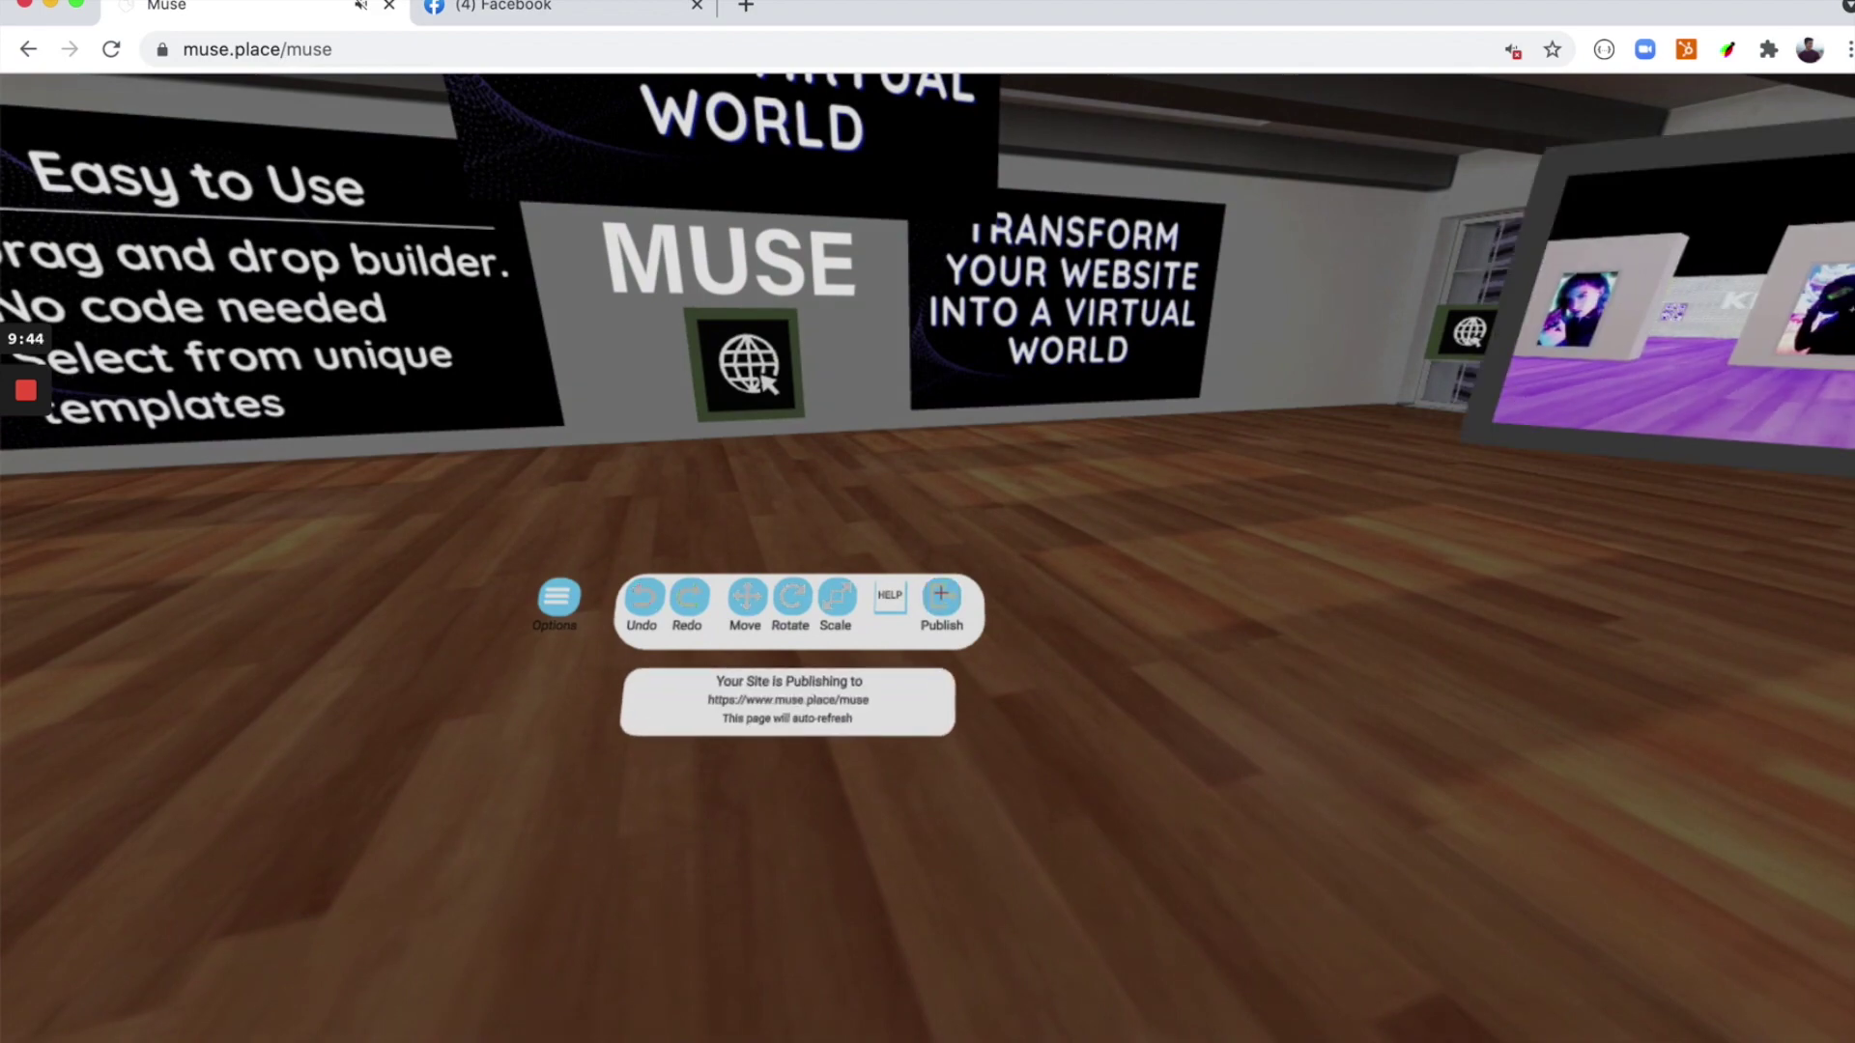
{"action": "key", "text": "Left"}
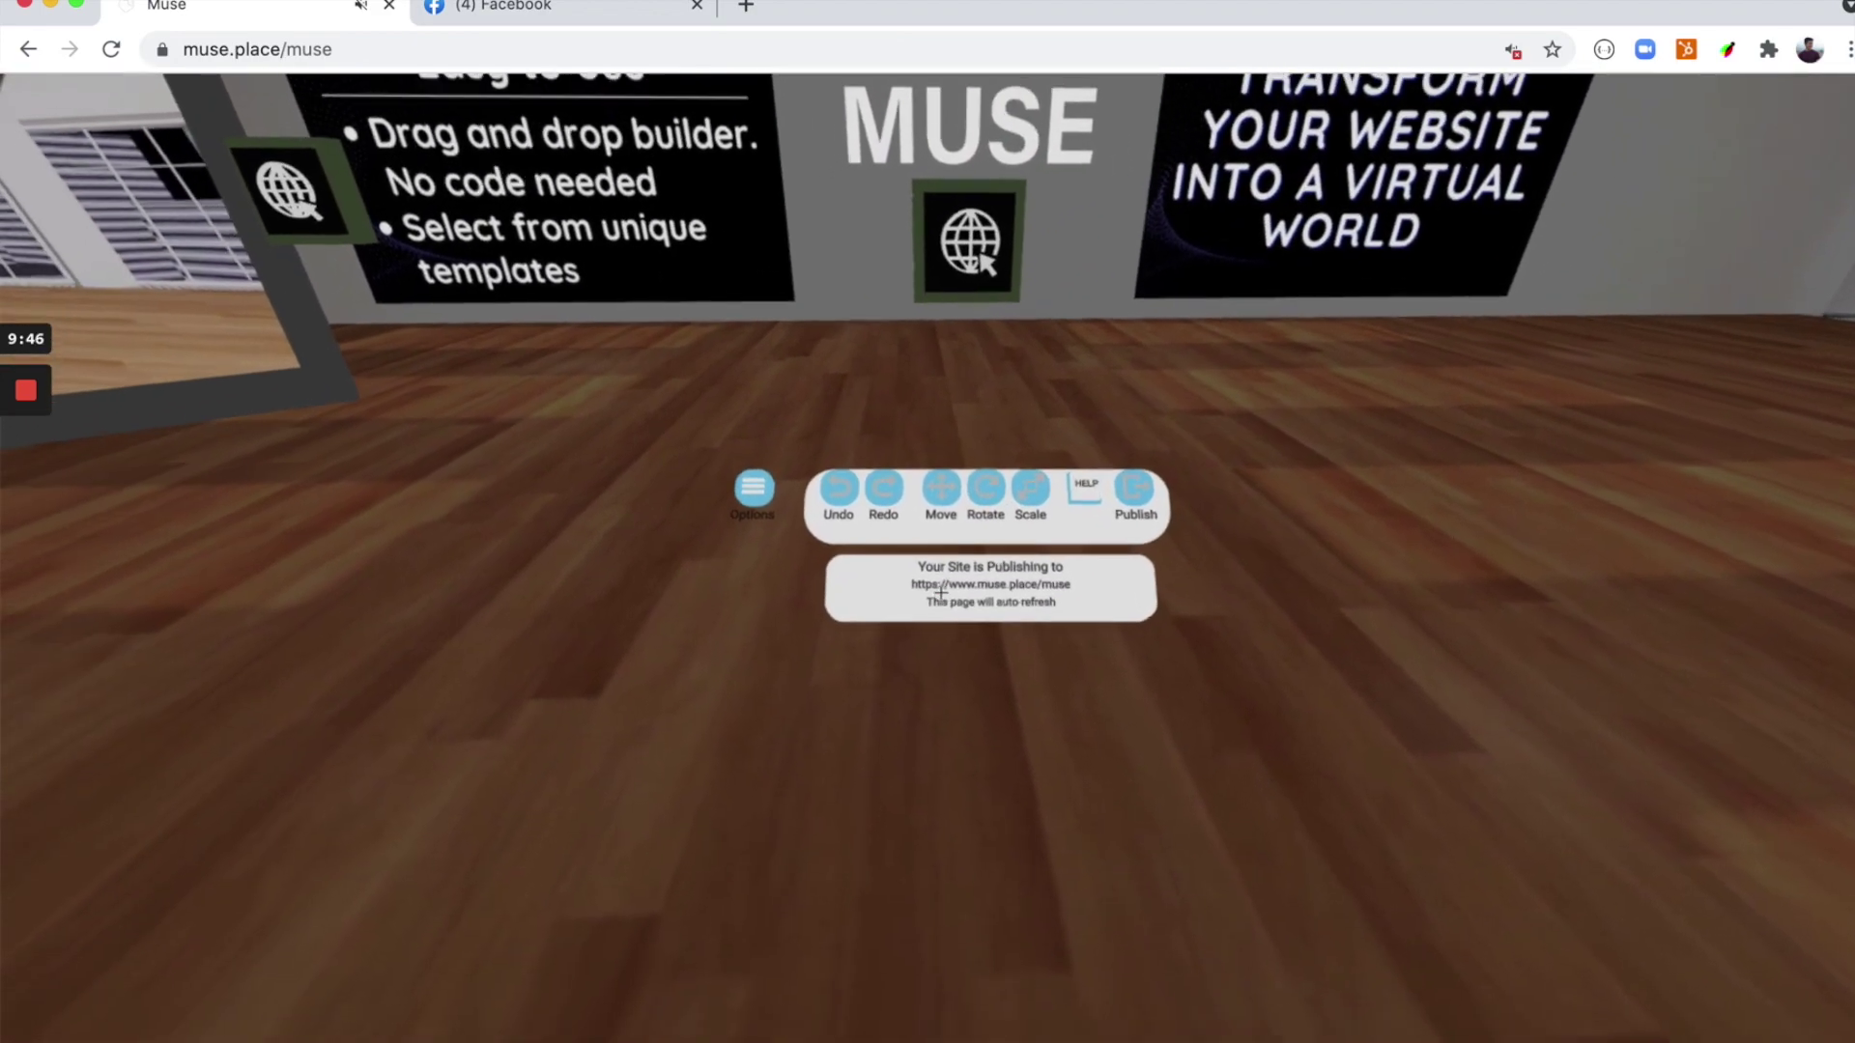
{"action": "key", "text": "Right"}
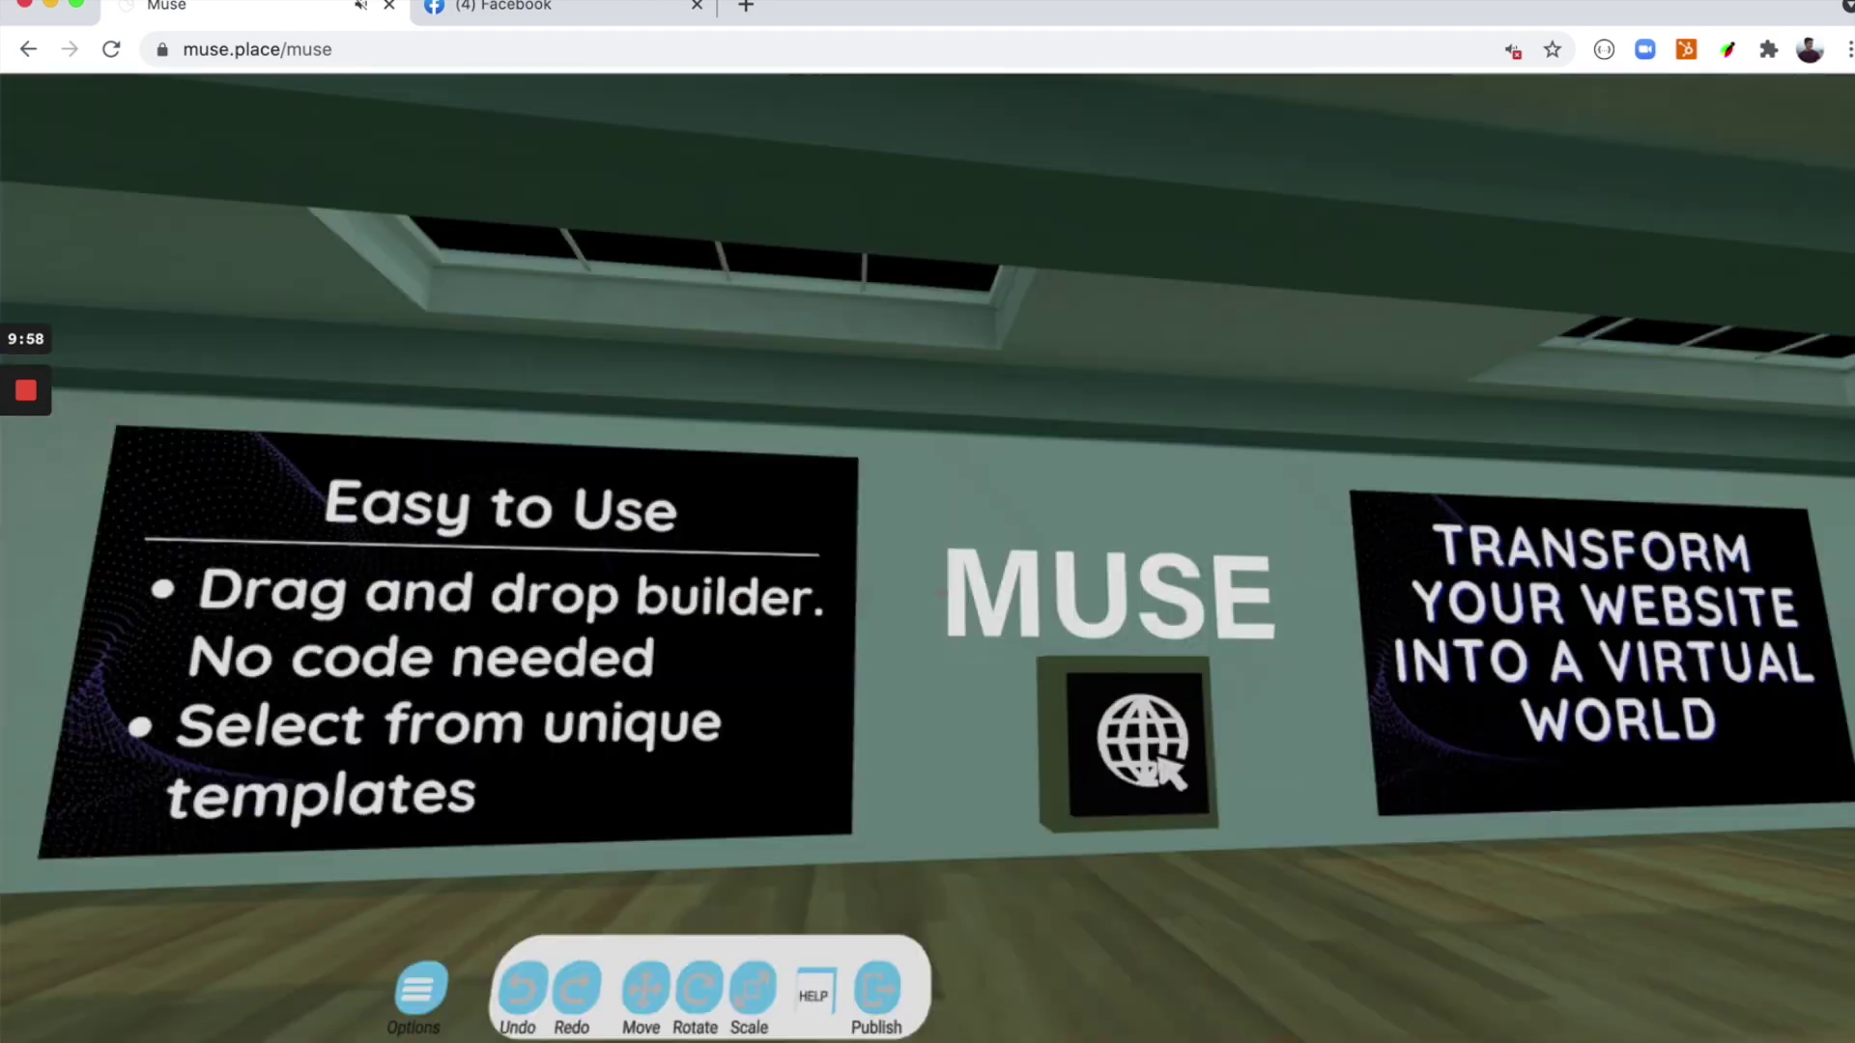
{"action": "key", "text": "w"}
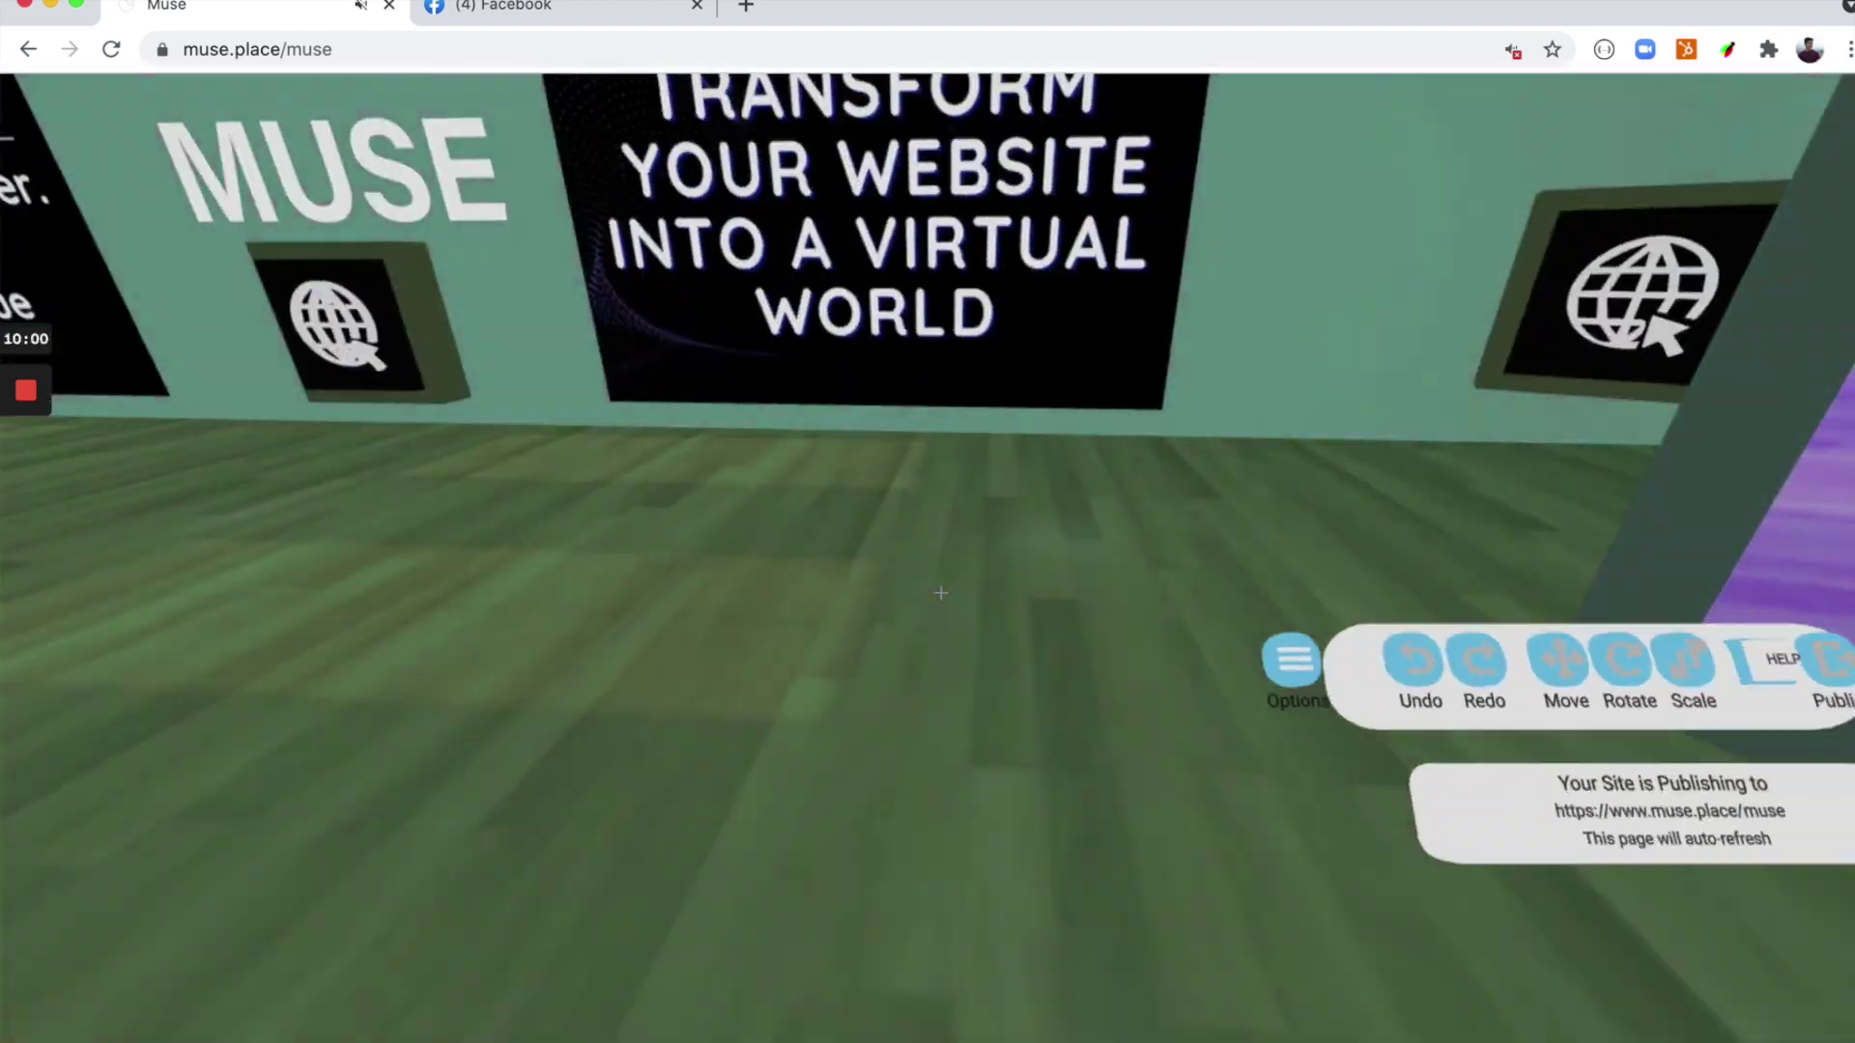